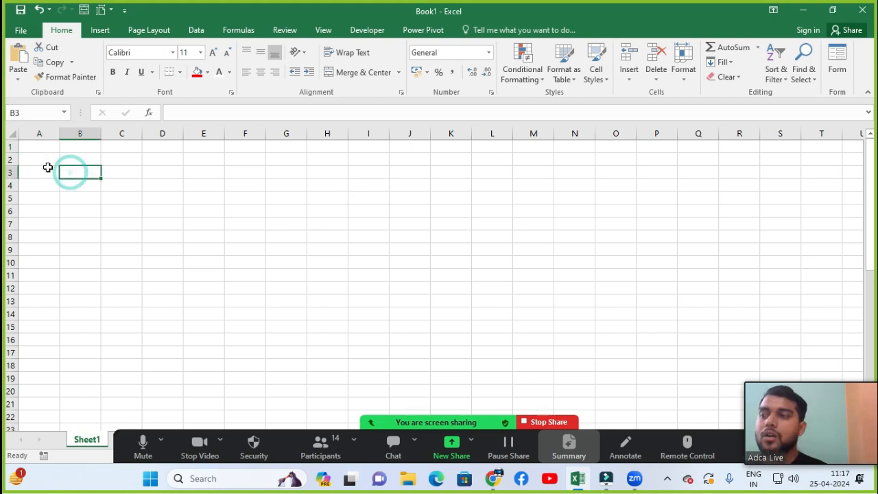
left_click(48, 167)
key("ctrl+Home")
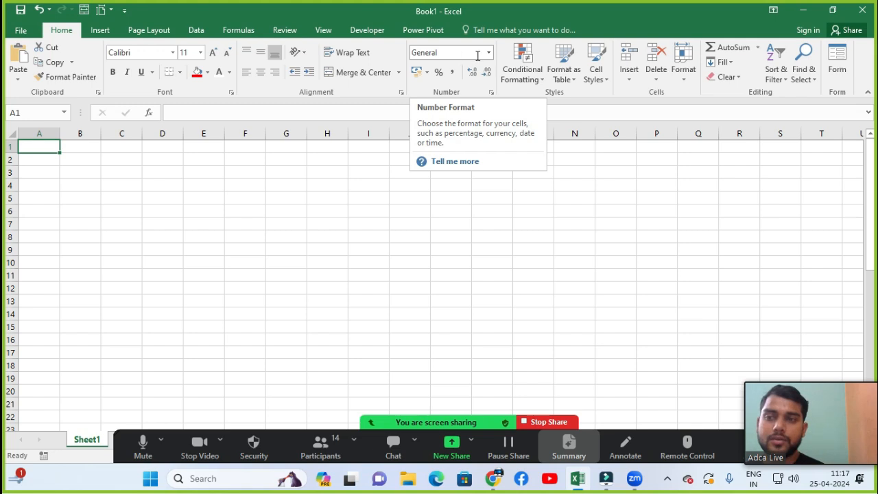
left_click(488, 53)
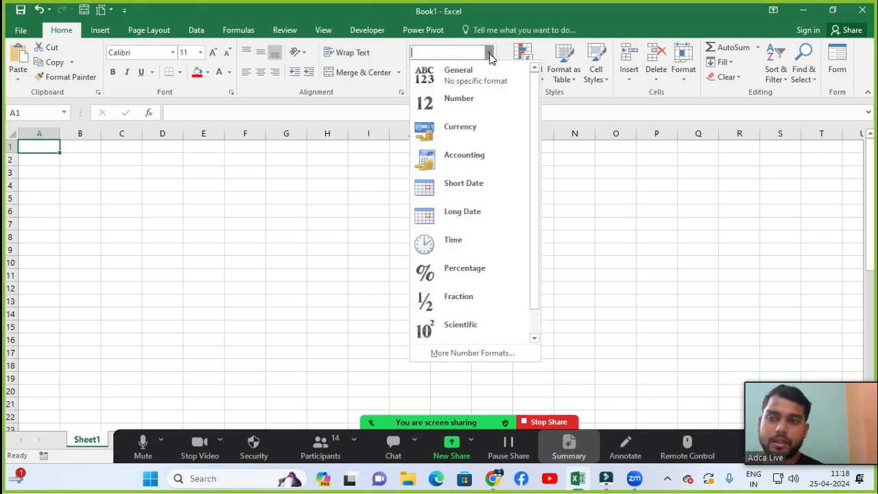
left_click(163, 210)
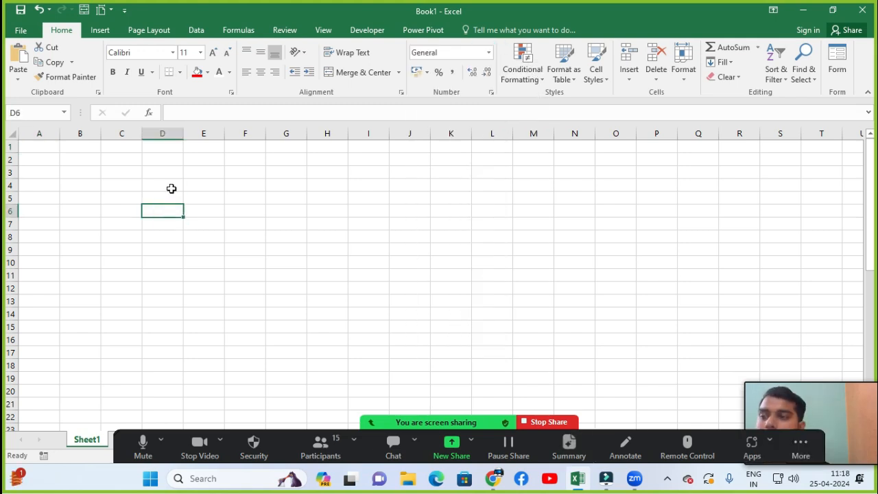
- Apply all borders to the empty cell range D3:G17 to form a table grid
left_click(171, 188)
left_click(216, 185)
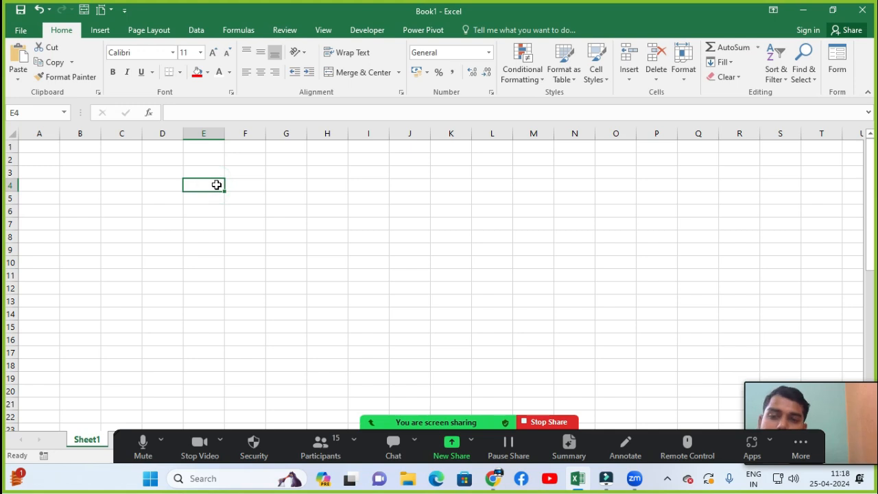
key("Up")
key("Left")
key("shift+Right")
key("shift+Right")
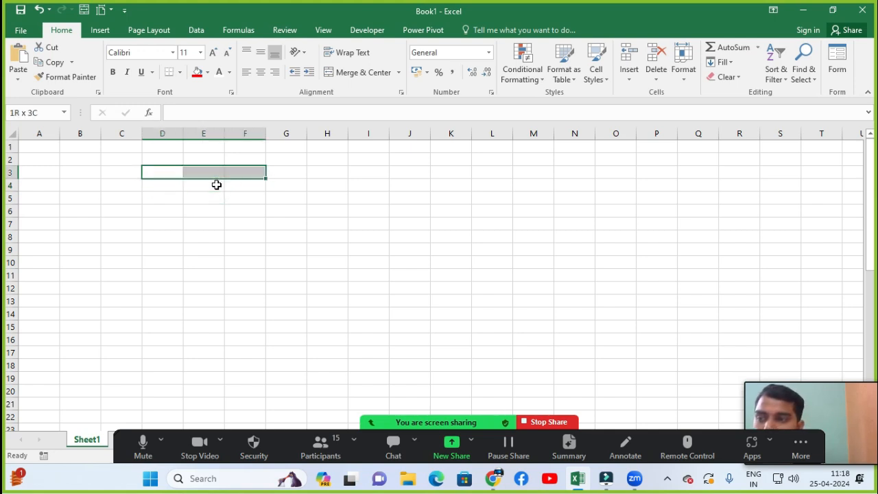
key("shift+Right")
key("shift+Down")
key("shift+Down")
key("shift+Down")
key("shift+Down")
key("shift+Down")
key("shift+Down")
key("shift+Down")
key("shift+Down")
key("shift+Down")
key("shift+Down")
key("shift+Down")
key("shift+Down")
key("shift+Down")
key("shift+Down")
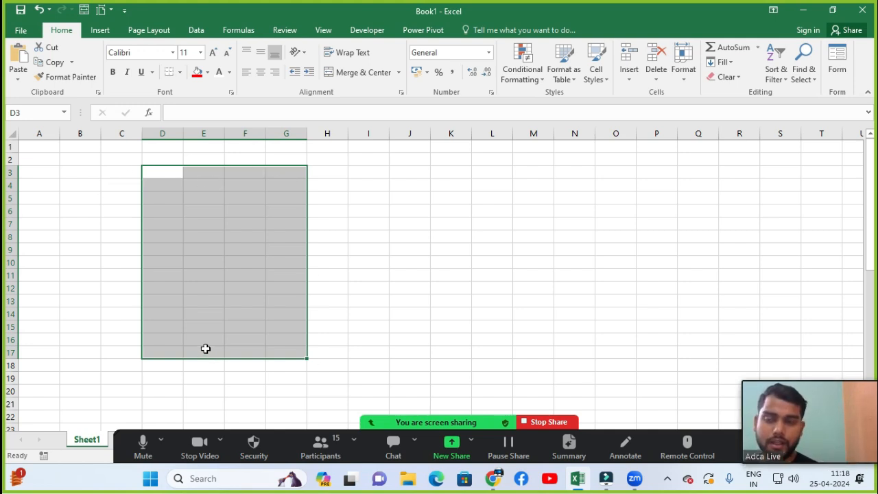
left_click(178, 74)
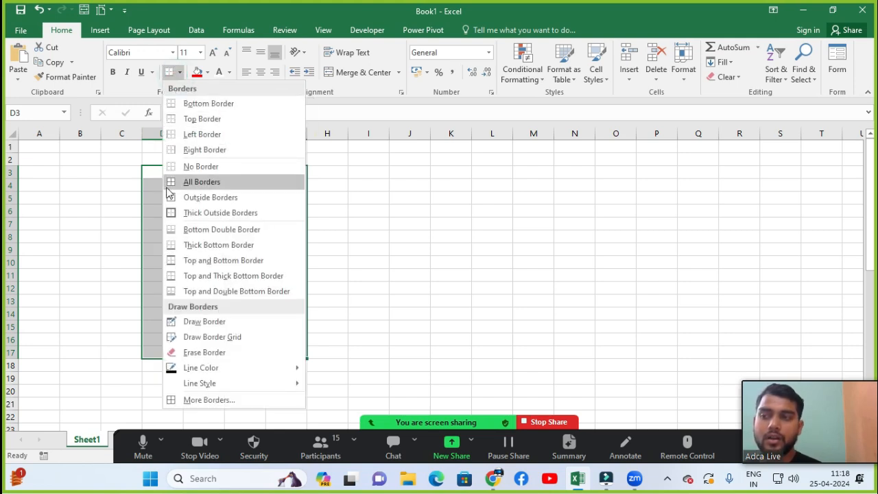
left_click(263, 198)
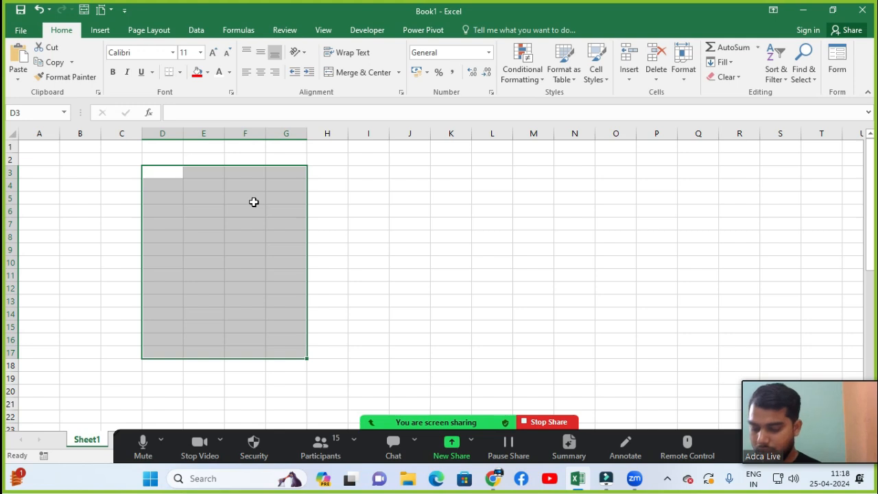
key("alt+h")
key("b")
key("a")
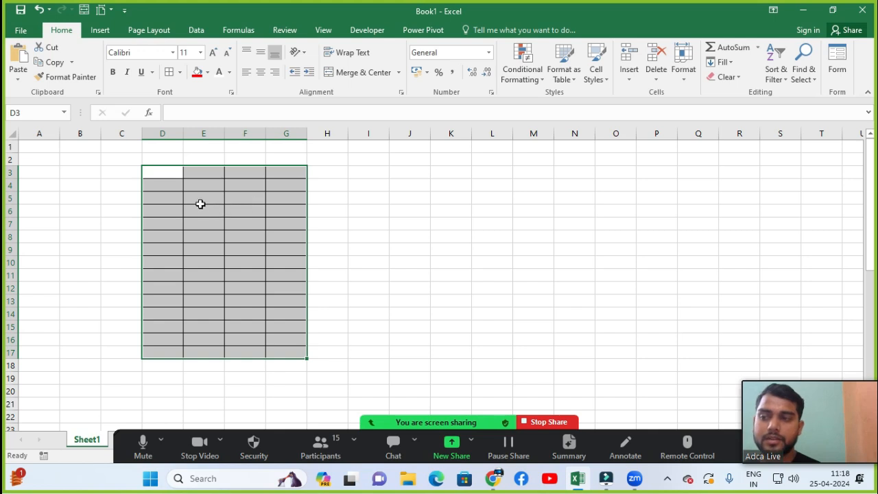
- Merge and center cells D3:G3 across the table's first row and enter the heading "Number"
left_click(168, 187)
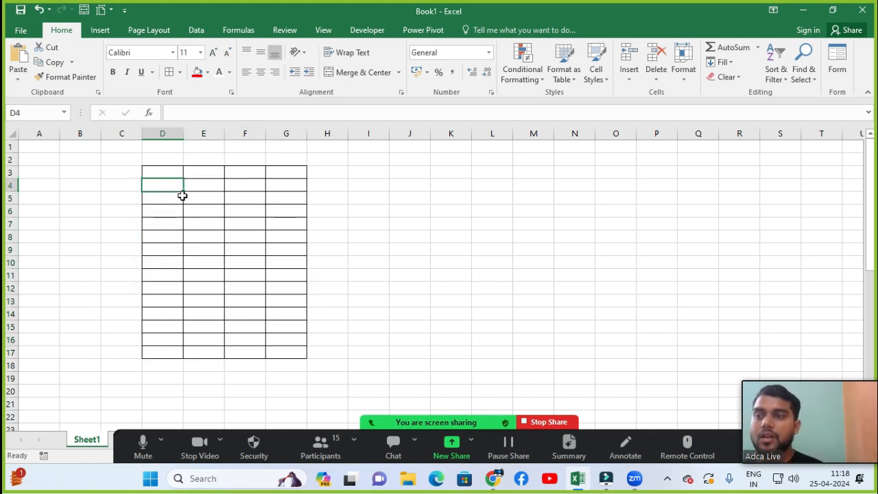
left_click_drag(166, 167, 284, 174)
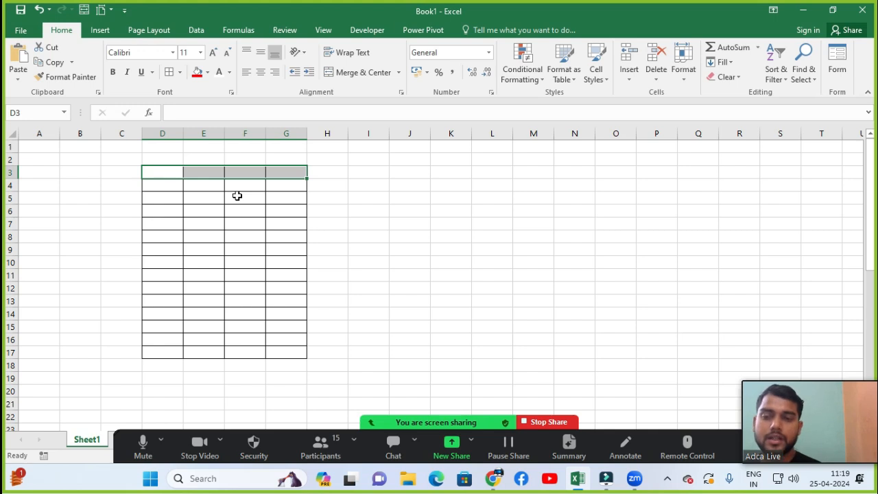
key("alt")
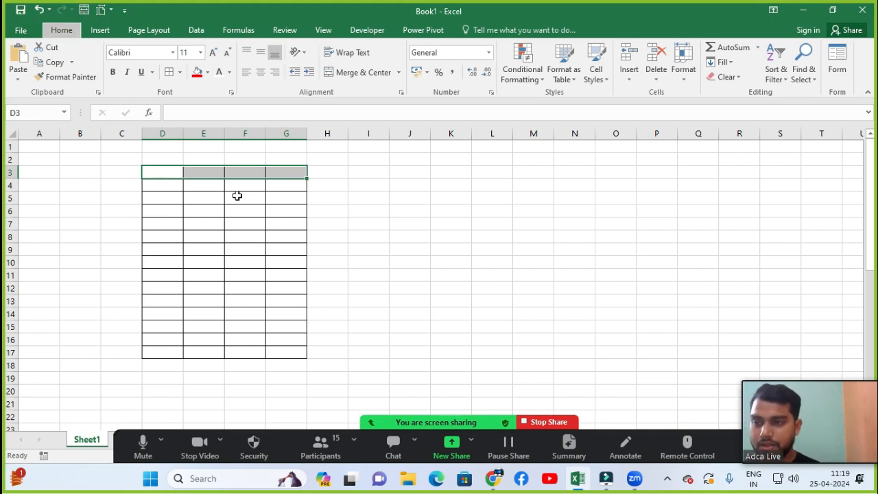
key("h")
key("m")
key("c")
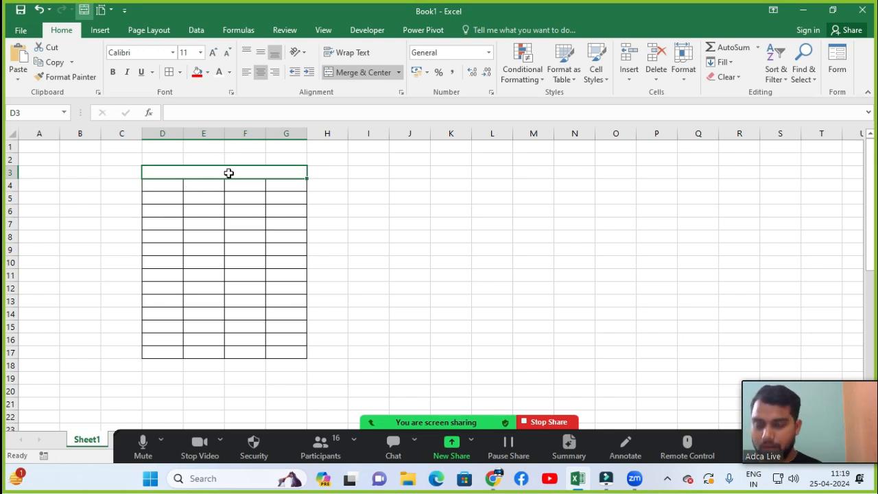
type("Number")
key("ctrl+Return")
scroll(228, 173, "up", 5)
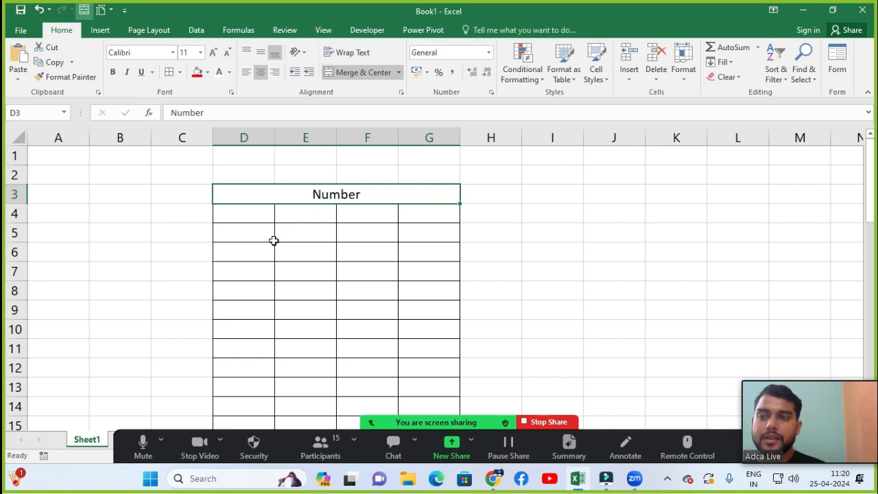
- Enter the value 100 in cell E5 of the bordered table
left_click(309, 234)
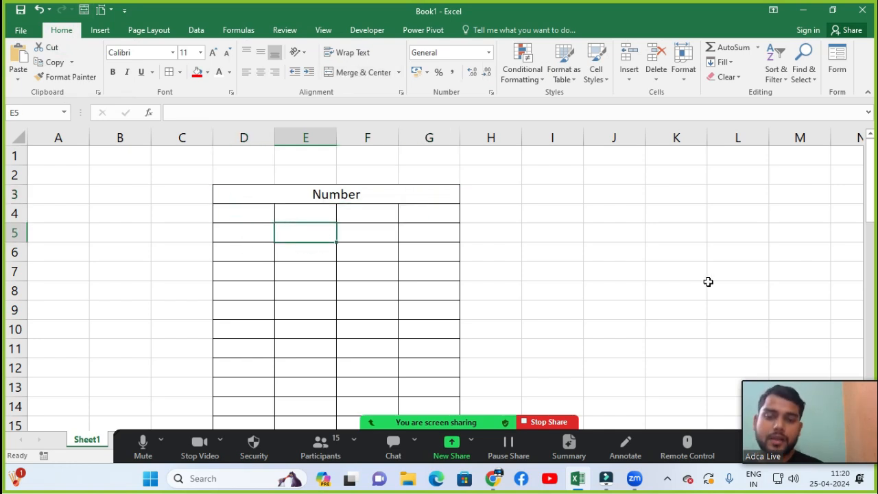
type("100")
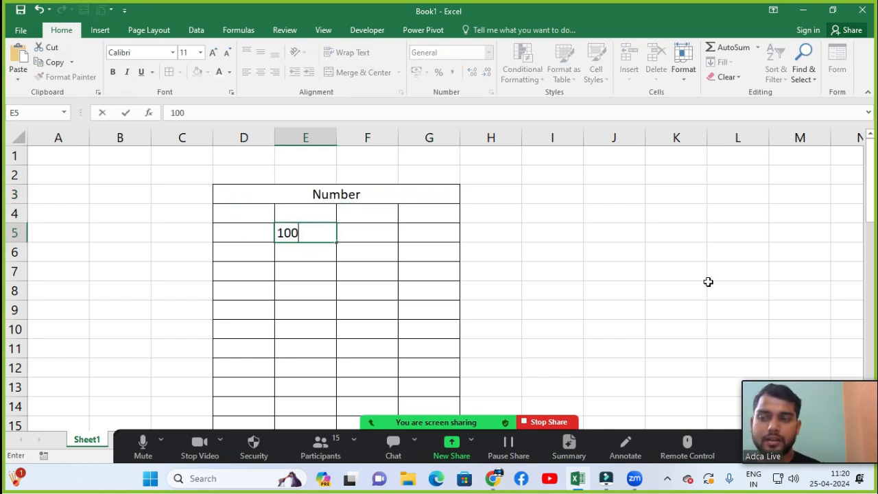
key("ctrl+Return")
key("Down")
key("Up")
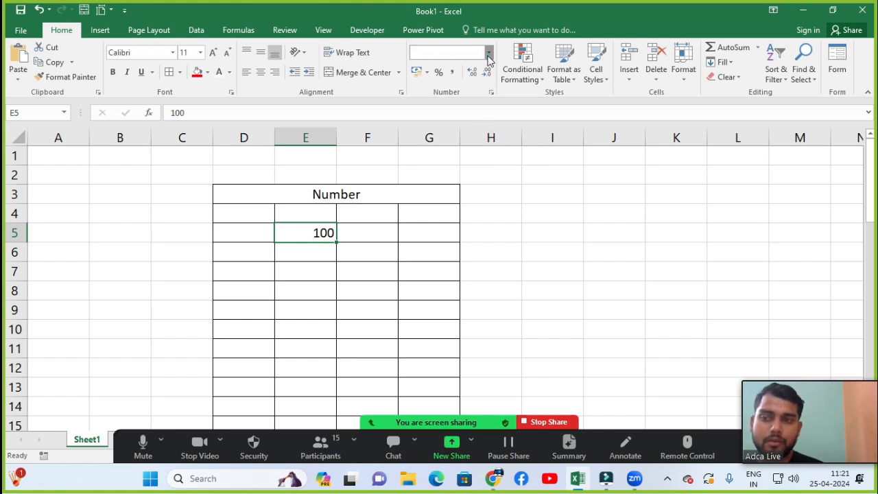
- Apply the Number format to the value in cell E5
left_click(488, 53)
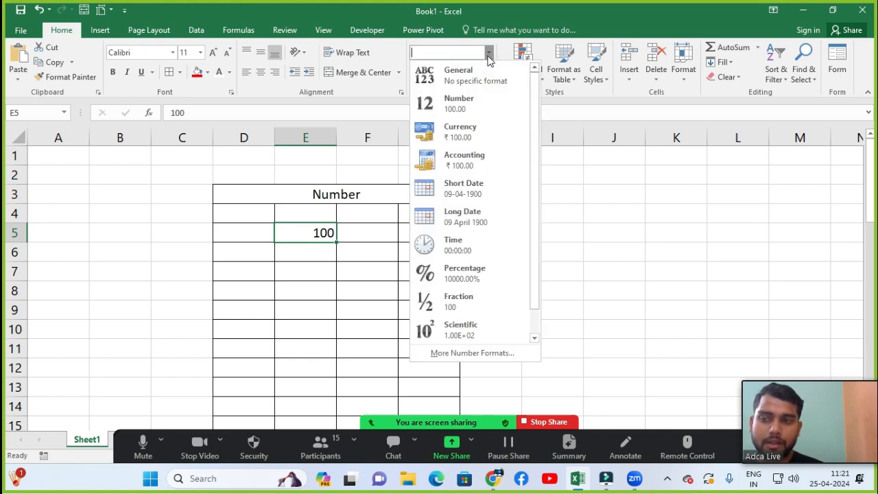
left_click(451, 106)
left_click(300, 251)
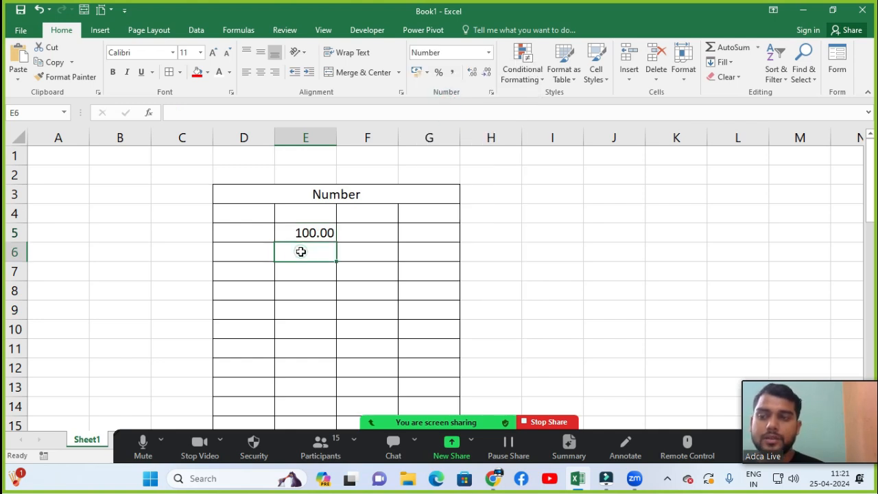
left_click(295, 234)
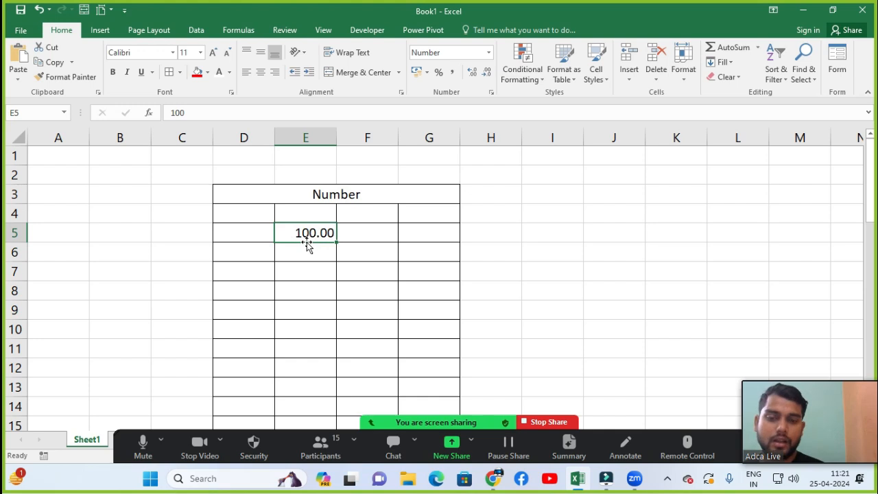
- Enter 500 in cell F6 and apply the Currency number format to it
left_click(368, 253)
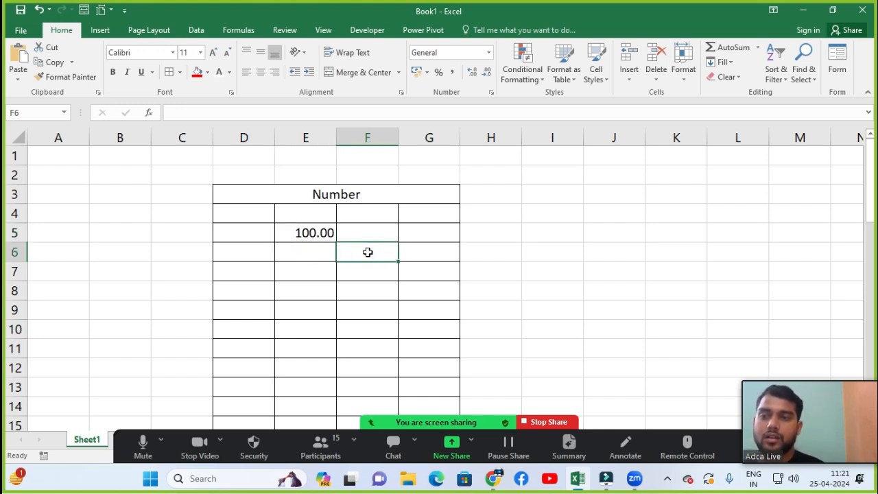
type("5")
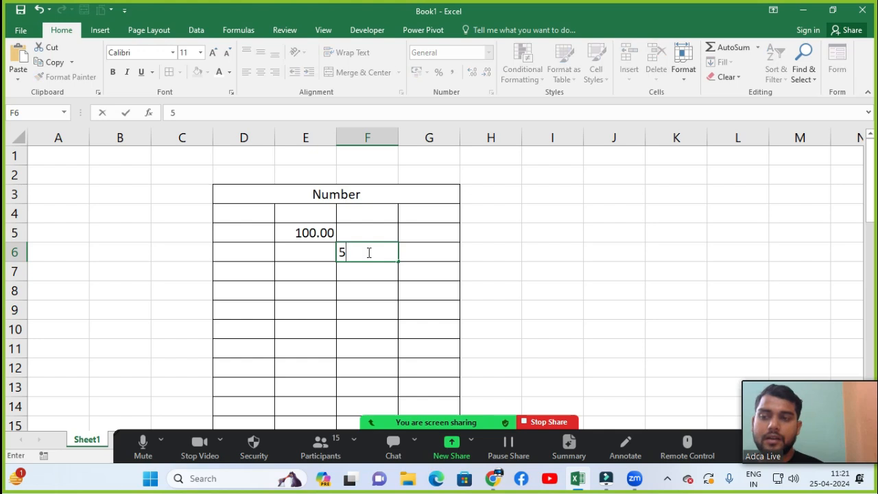
type("00")
key("Return")
left_click(368, 252)
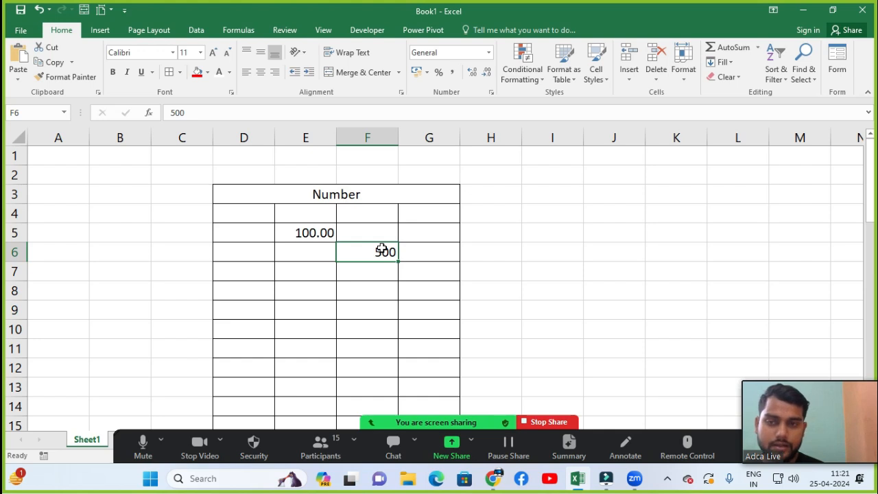
left_click(489, 53)
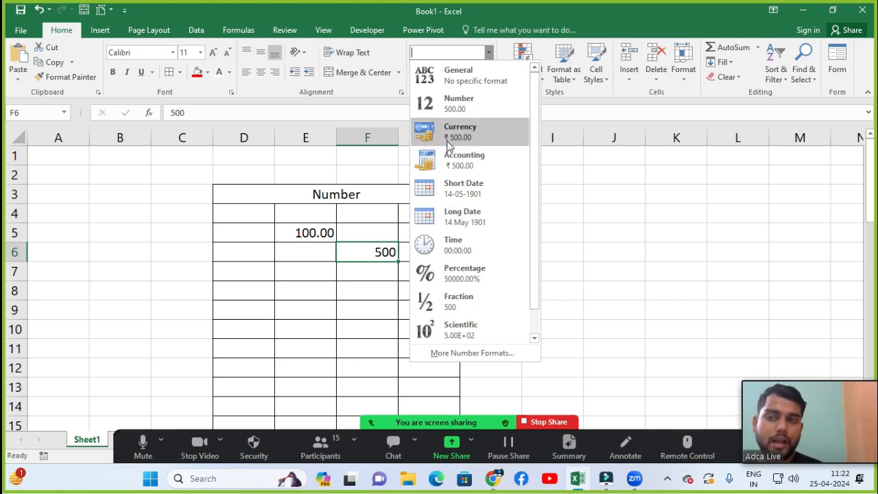
left_click(454, 140)
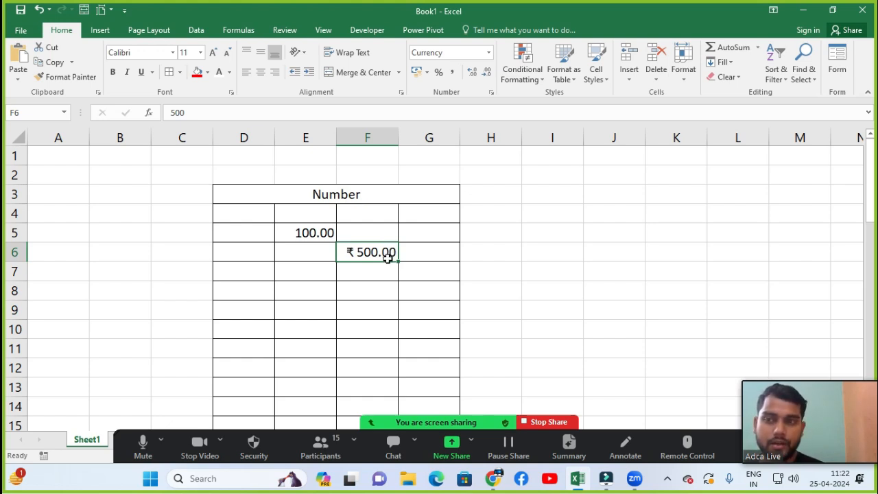
- Change the currency symbol of cell F6 to "$ English (United States)" in the detailed cell format settings
left_click(489, 53)
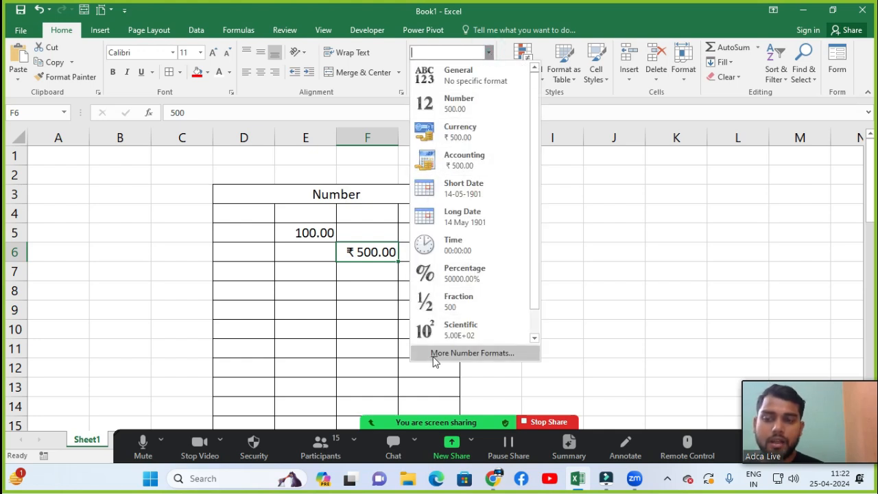
left_click(465, 357)
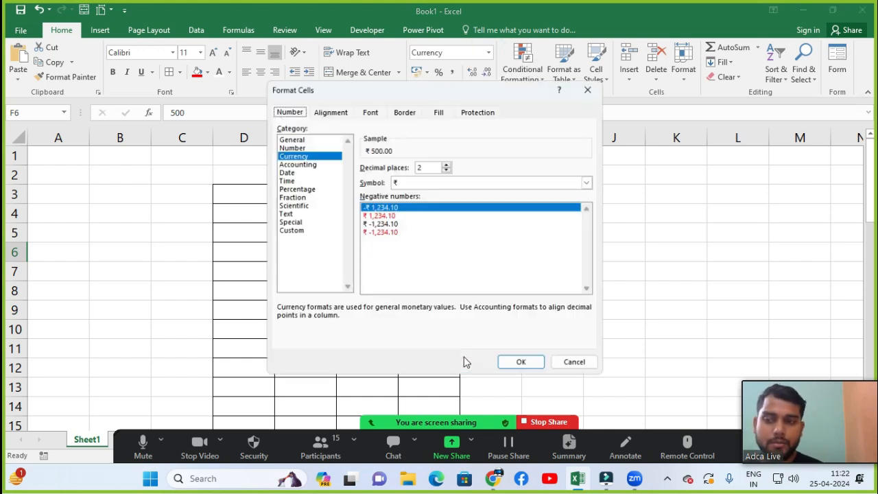
left_click_drag(371, 94, 552, 32)
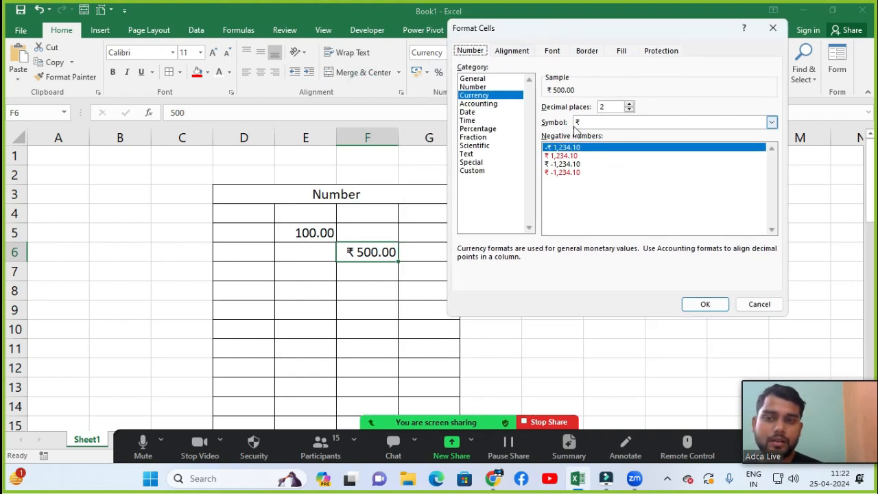
left_click(619, 124)
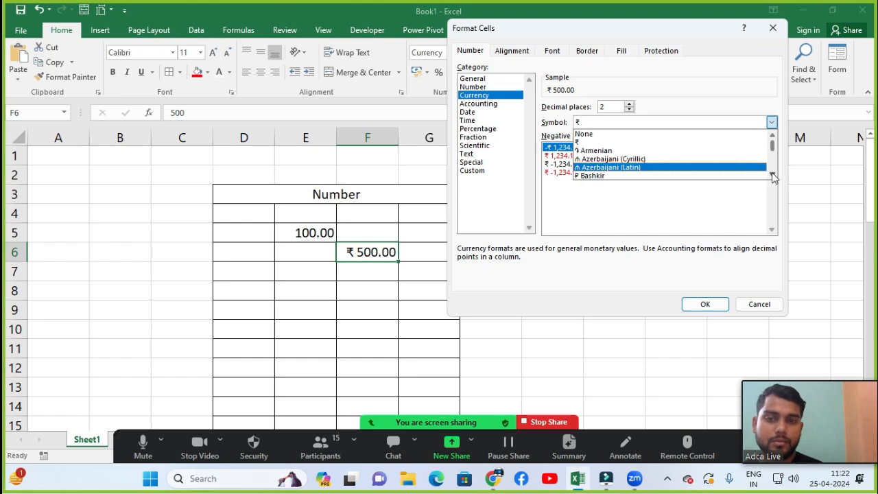
left_click(772, 176)
left_click(773, 175)
left_click(772, 176)
left_click(773, 176)
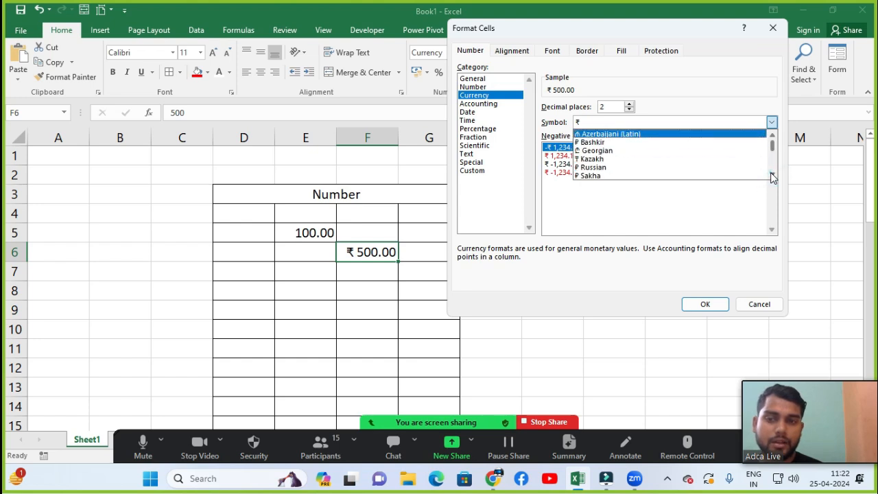
left_click(772, 175)
left_click(773, 176)
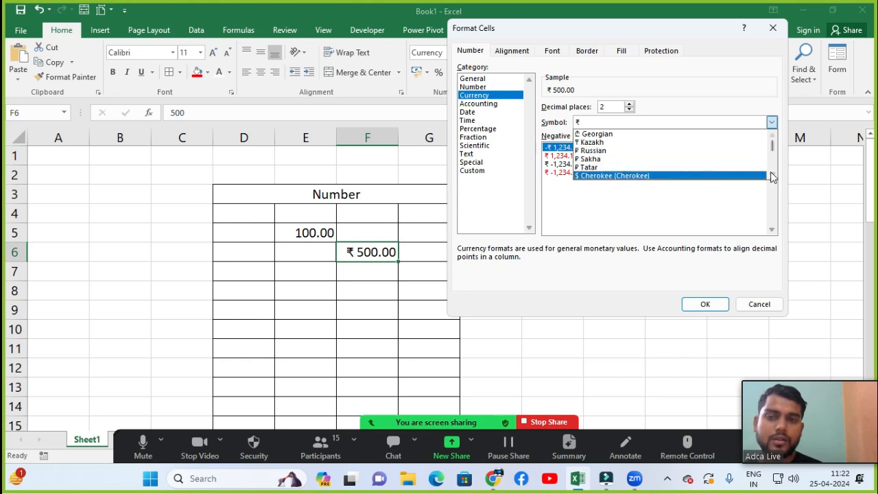
left_click(772, 176)
left_click(771, 173)
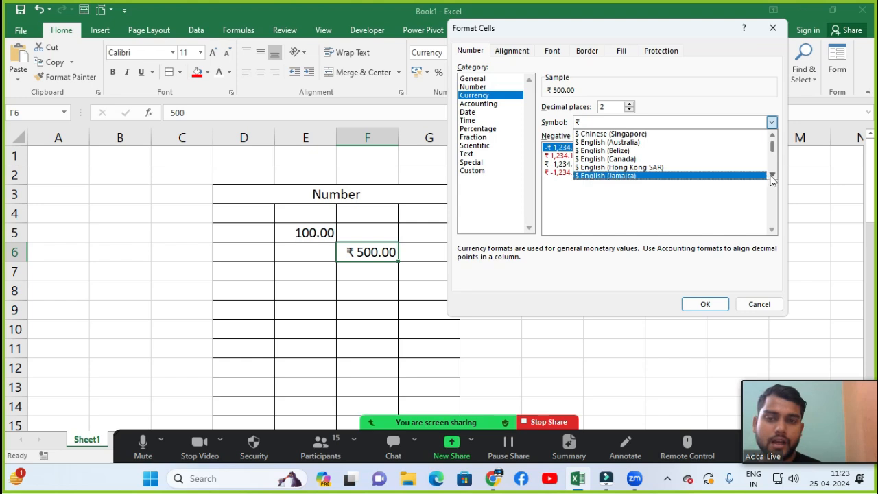
left_click(771, 176)
left_click(771, 176)
left_click(771, 176)
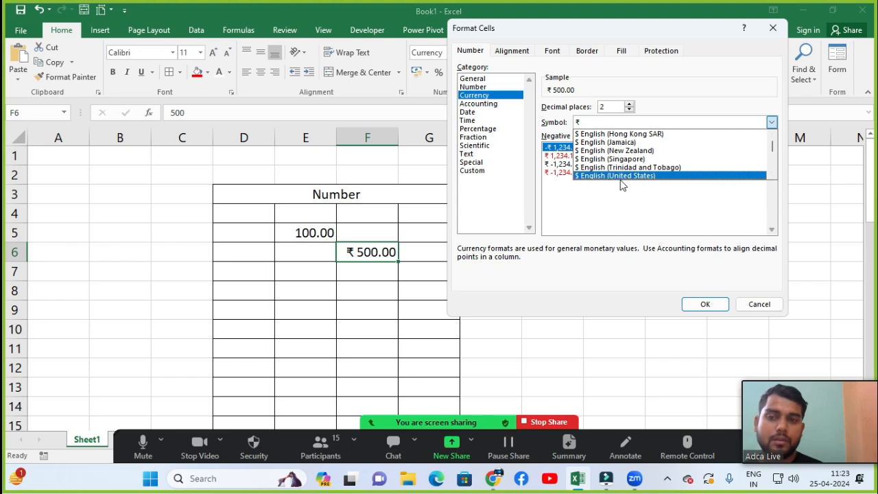
left_click(580, 177)
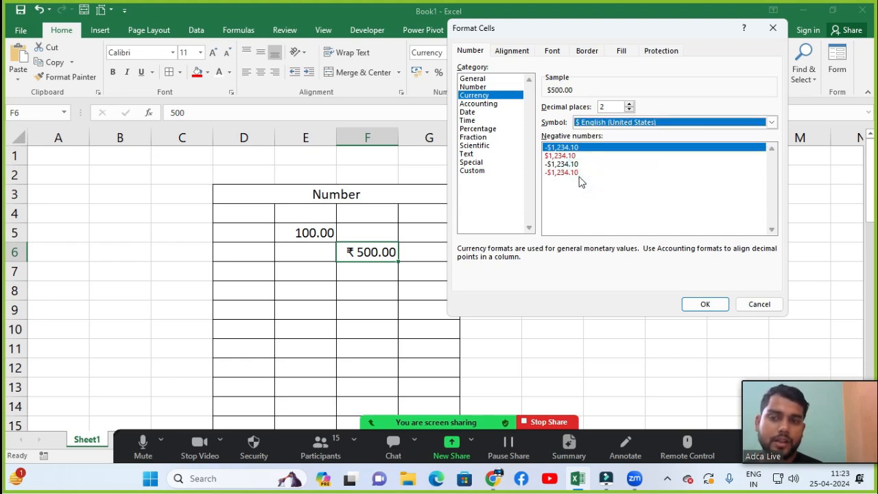
left_click(696, 309)
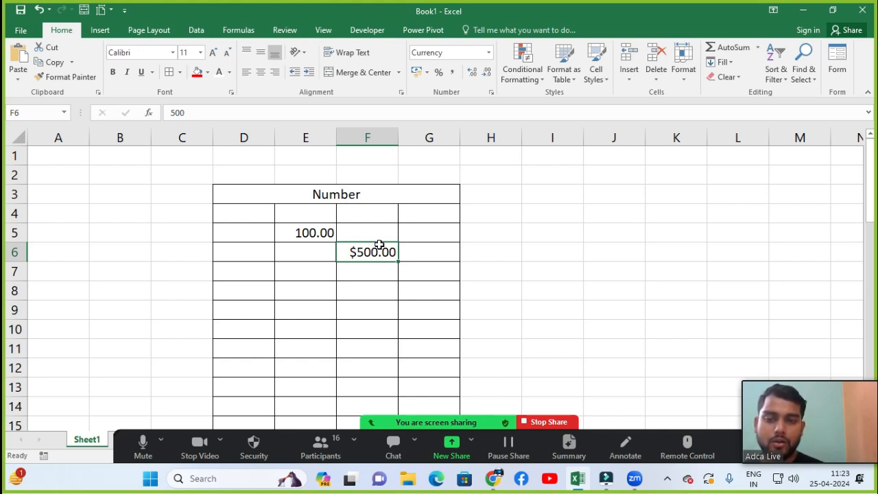
left_click(489, 52)
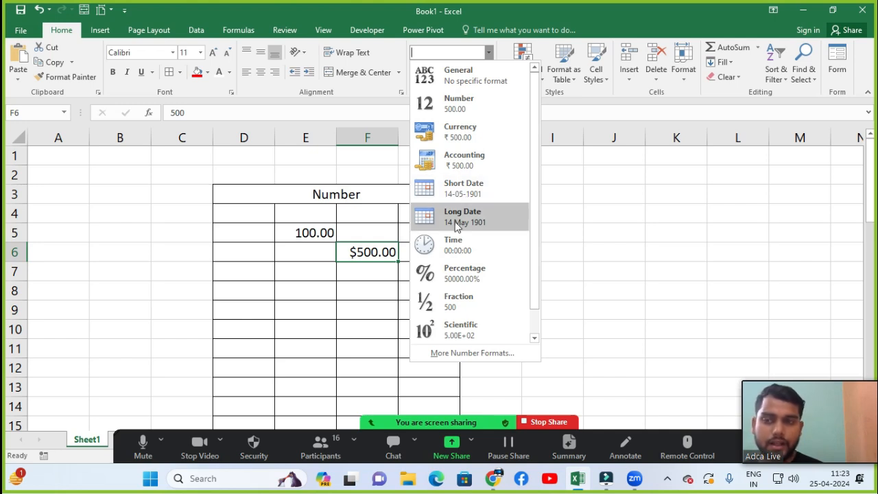
left_click(294, 284)
left_click(252, 284)
- Enter 123456 in cell E8 and apply the Short Date format to it
left_click(308, 294)
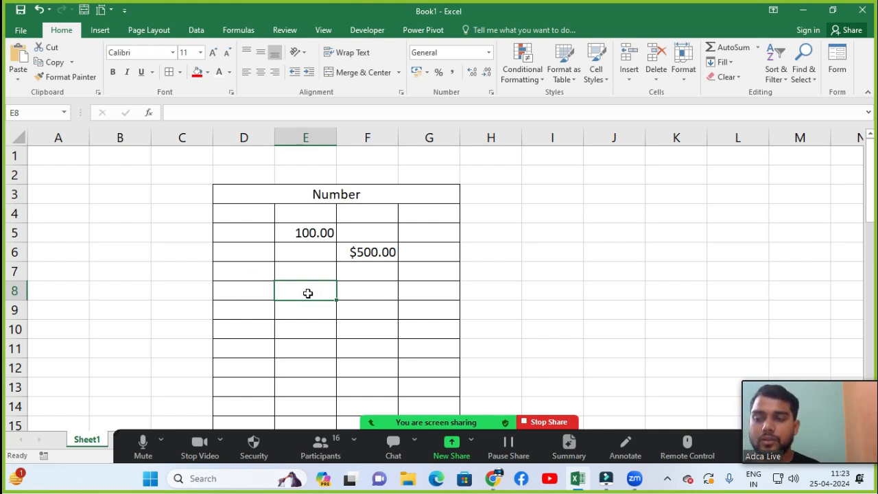
type("123")
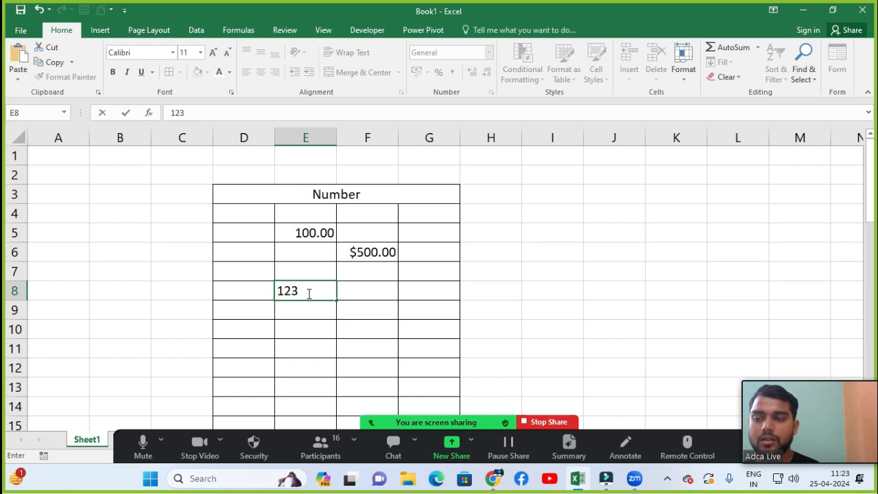
type("456")
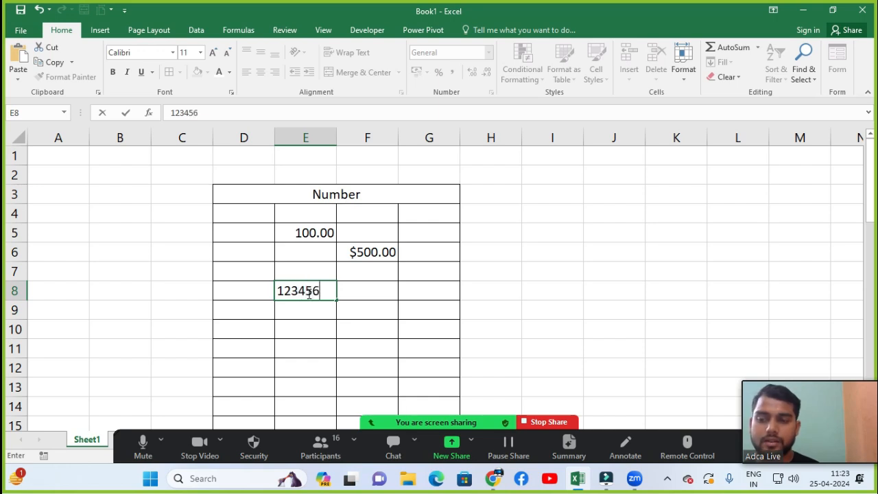
key("Return")
left_click(309, 293)
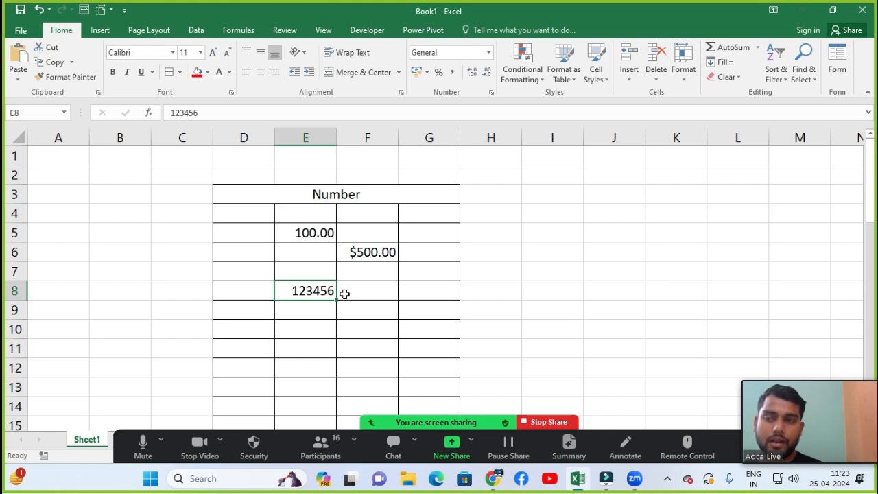
left_click(489, 53)
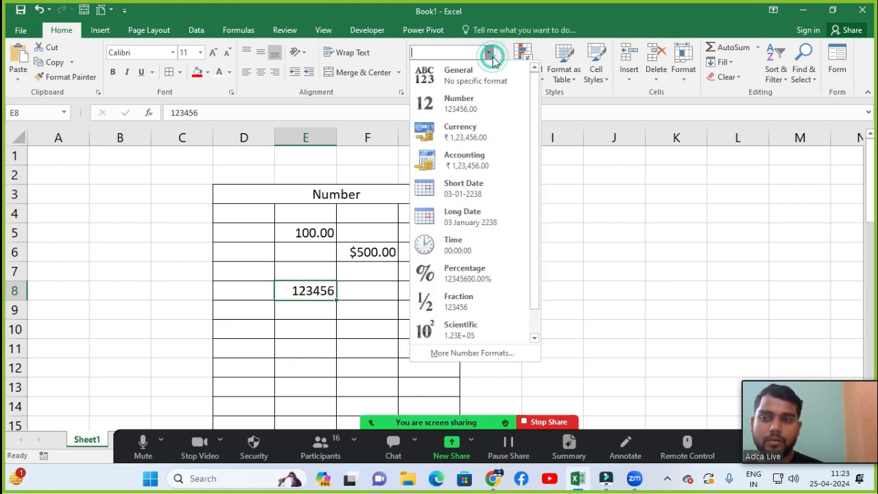
left_click(479, 197)
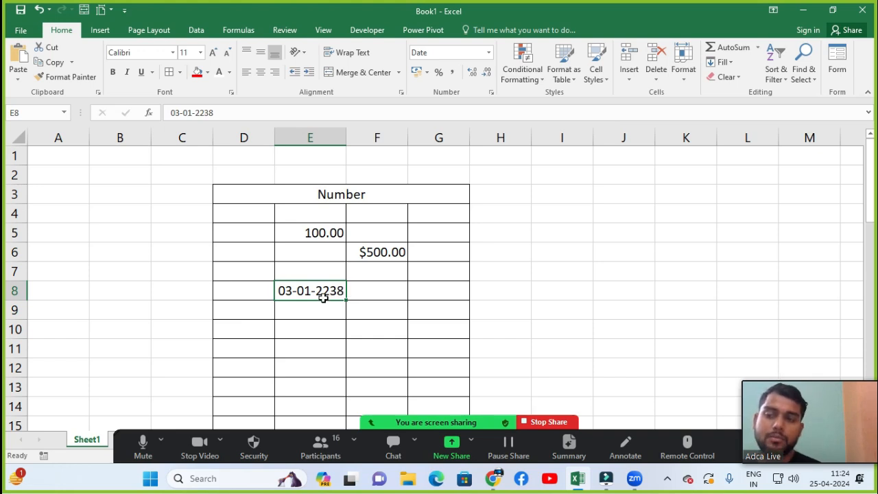
- Enter 50123 in cell F8 and apply the Short Date format to it
left_click(396, 296)
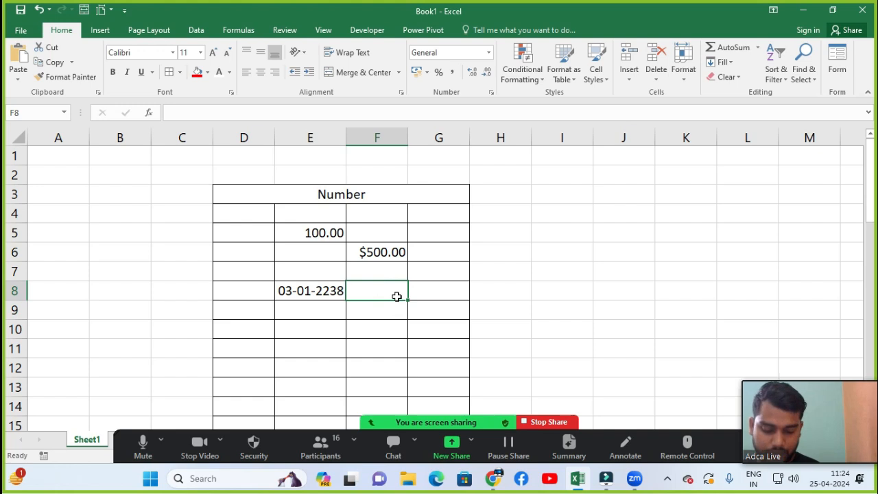
type("50123")
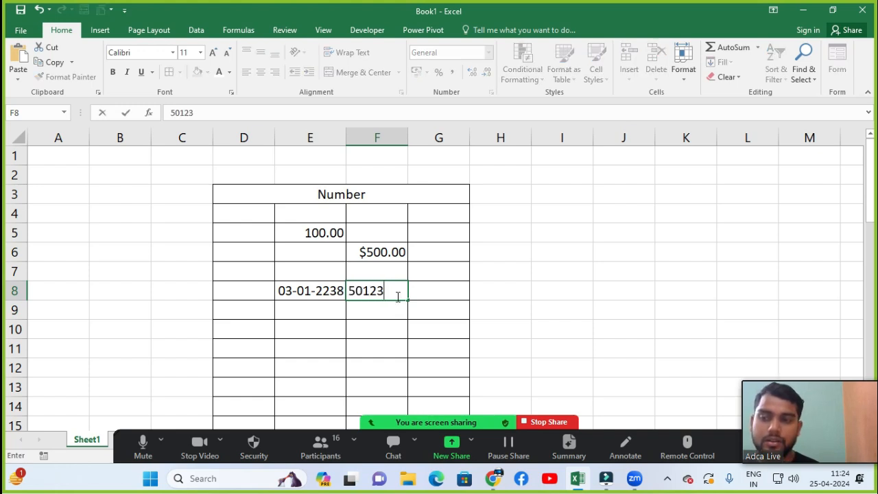
key("ctrl+Return")
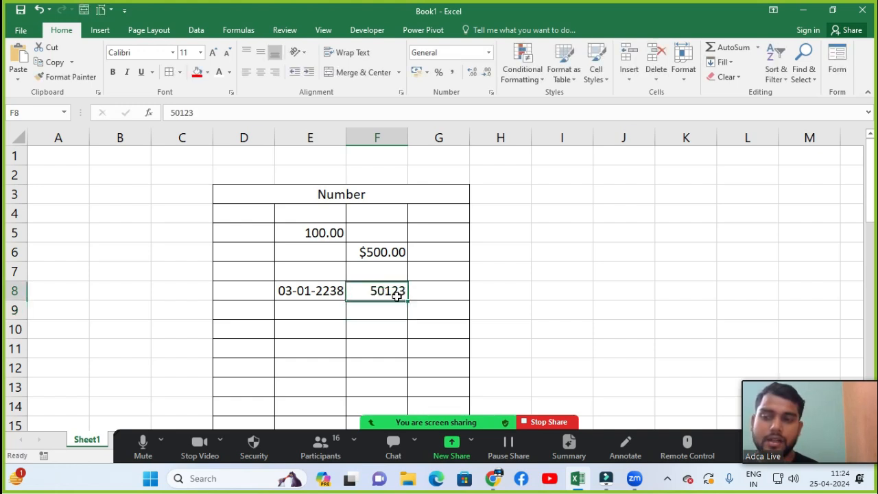
left_click(489, 52)
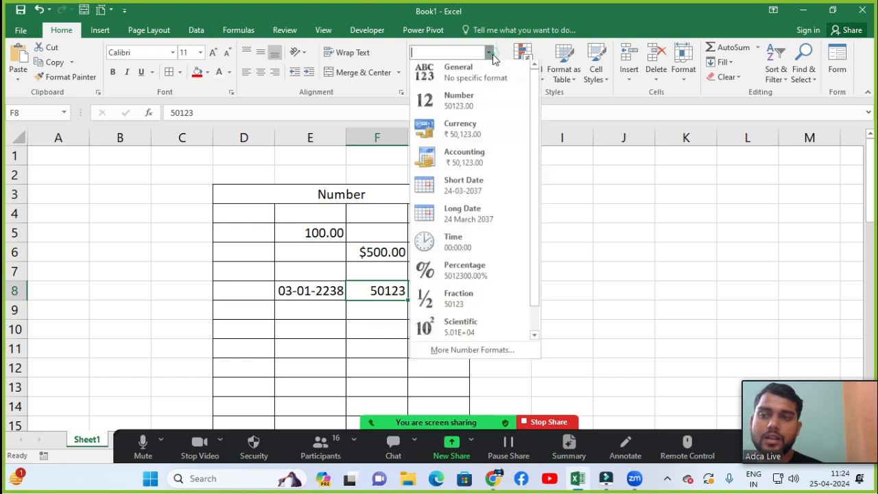
left_click(455, 187)
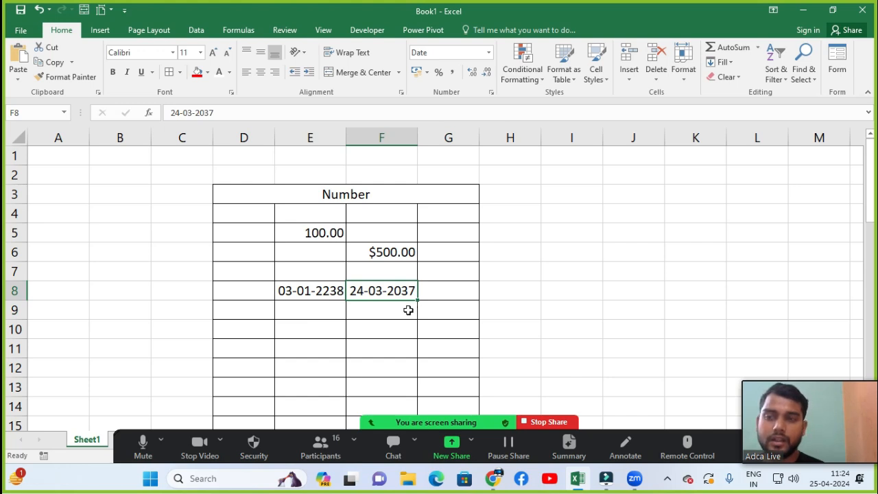
left_click(488, 53)
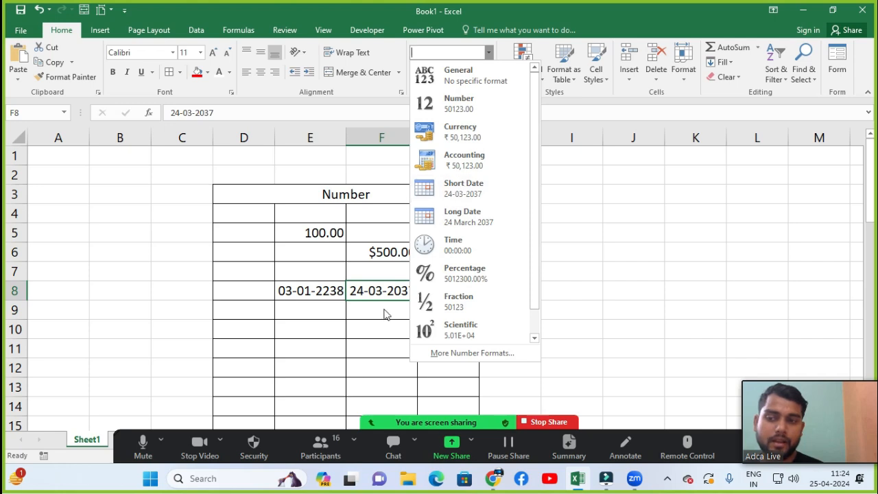
- Enter the date 25-4-2024 in cell E10 and apply the Short Date format to it
left_click(311, 331)
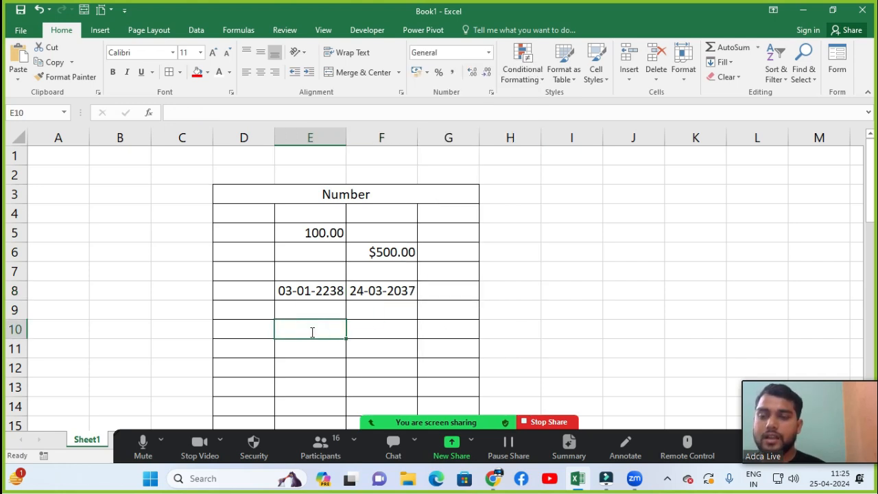
type("25")
type("-04-")
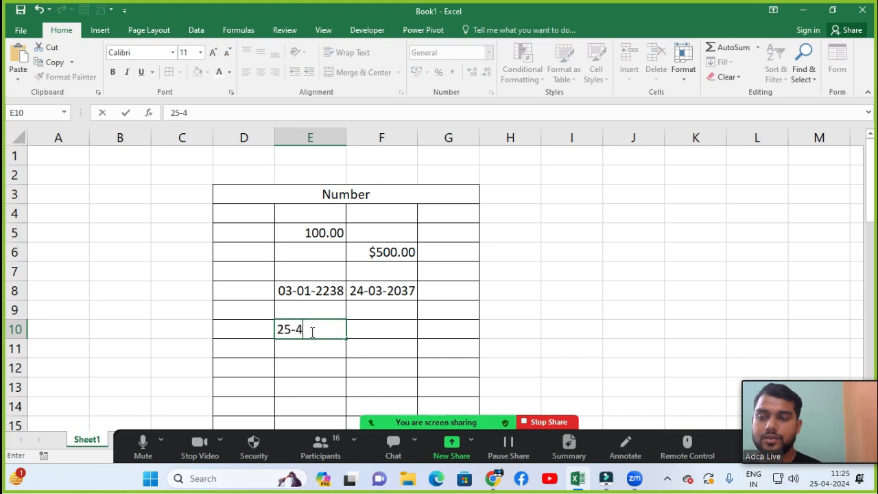
type("2024")
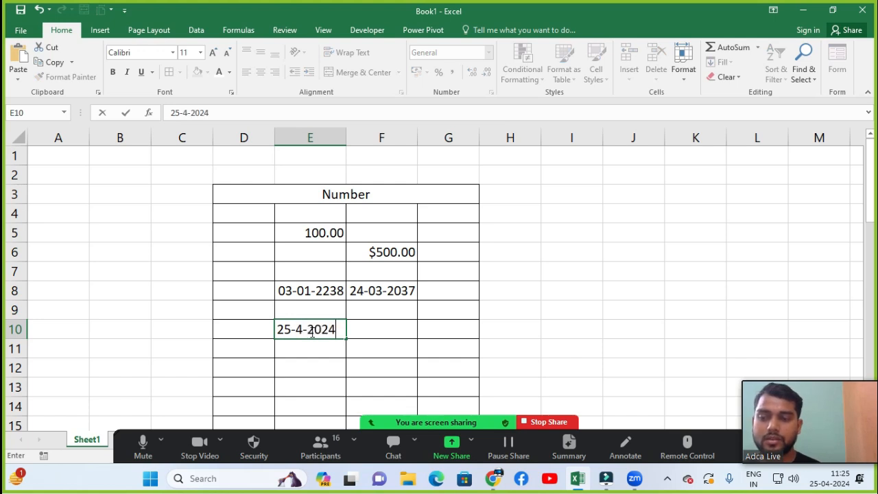
key("Return")
left_click(311, 331)
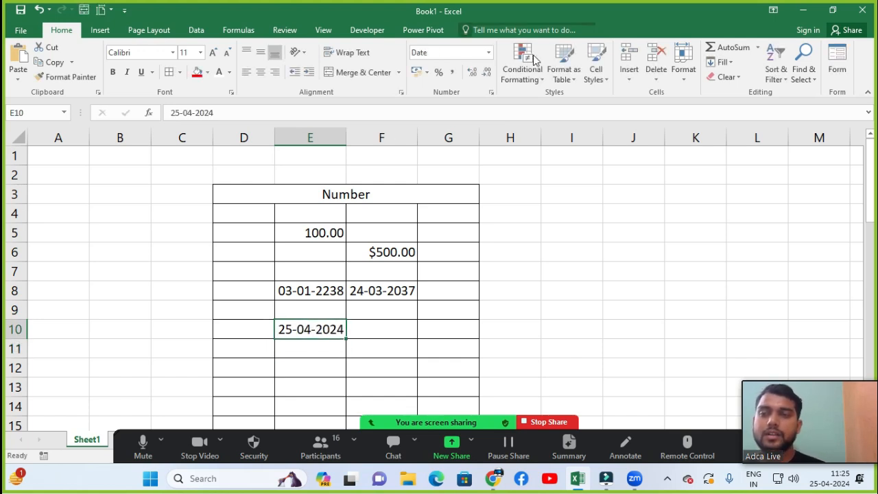
left_click(491, 52)
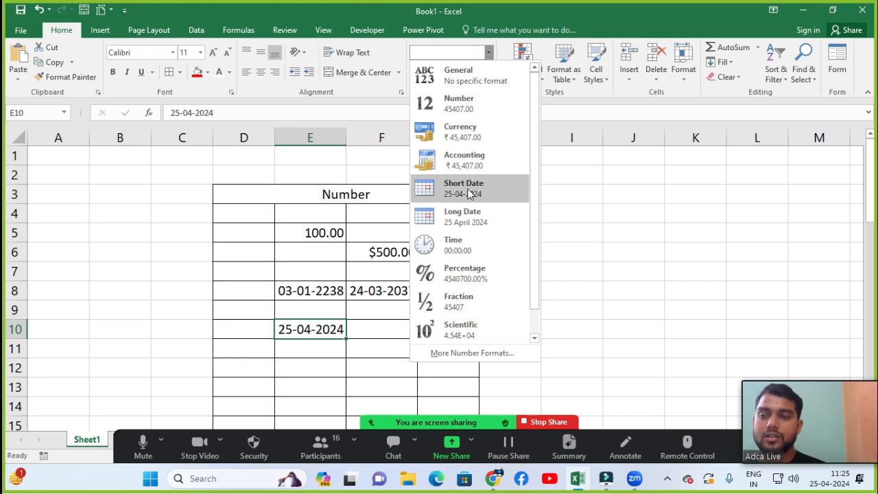
left_click(471, 191)
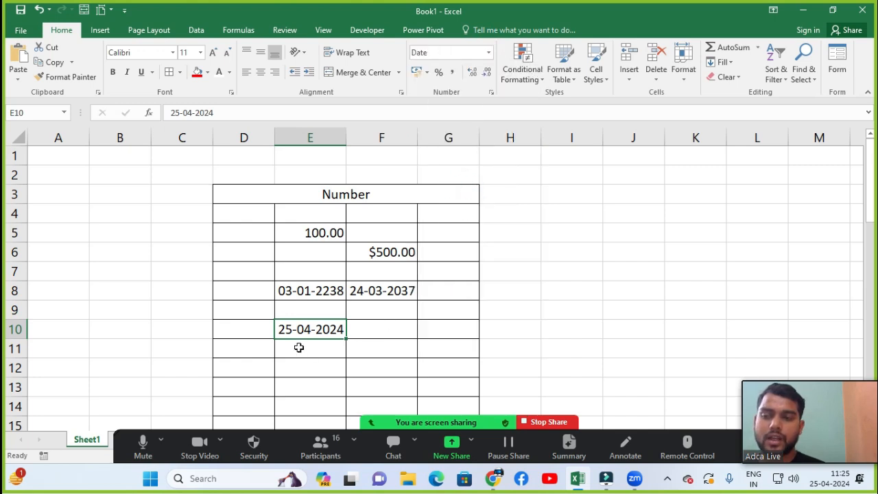
left_click(373, 339)
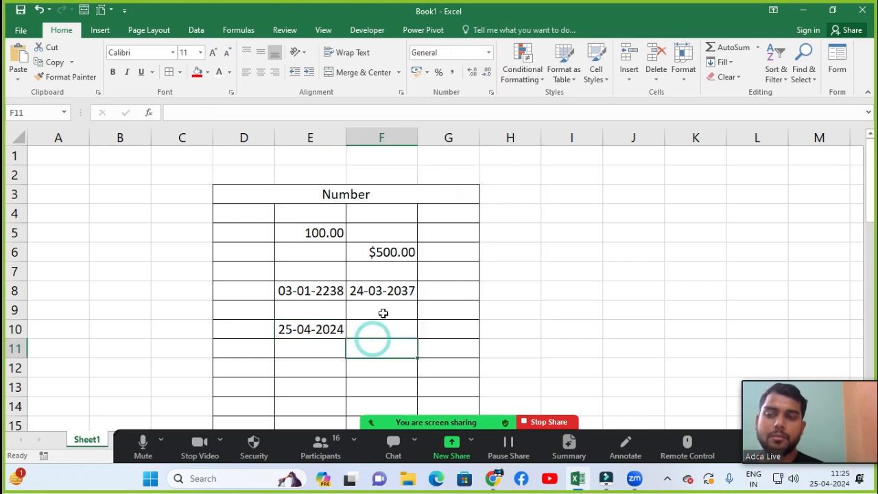
left_click(393, 334)
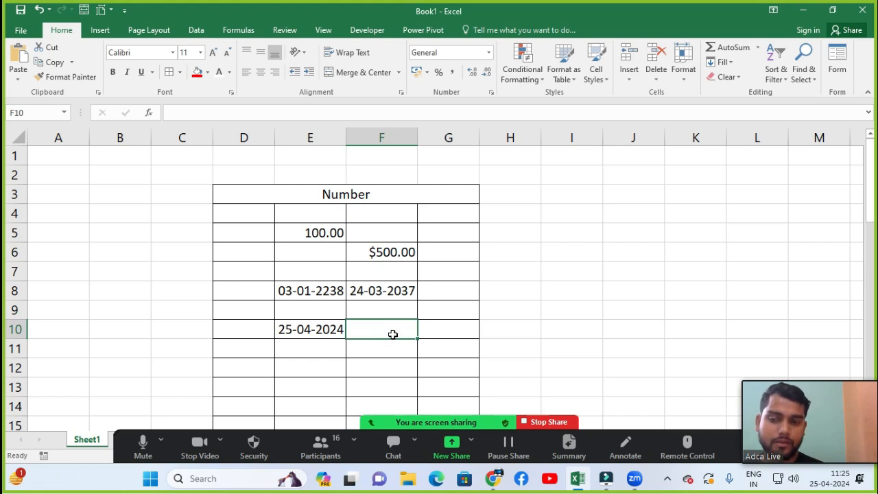
left_click(489, 53)
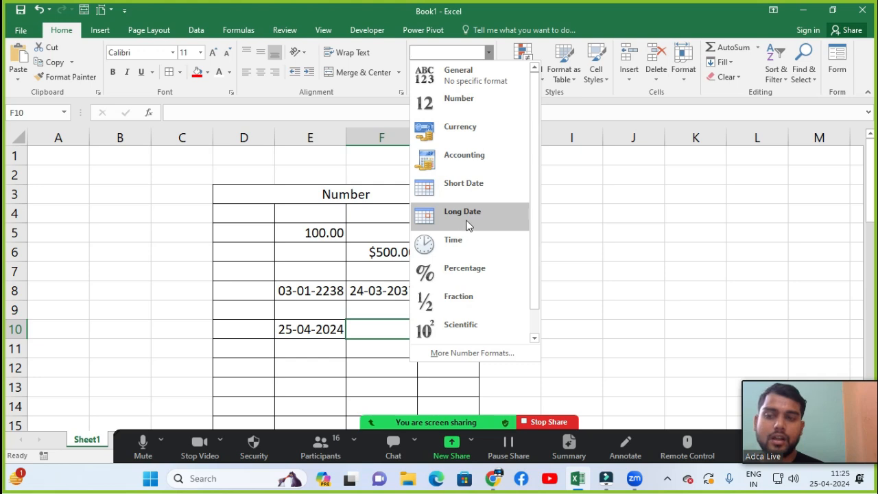
left_click(359, 364)
- Enter the date 03-03-1998 in cell F11 and apply the Long Date format to it
left_click(375, 350)
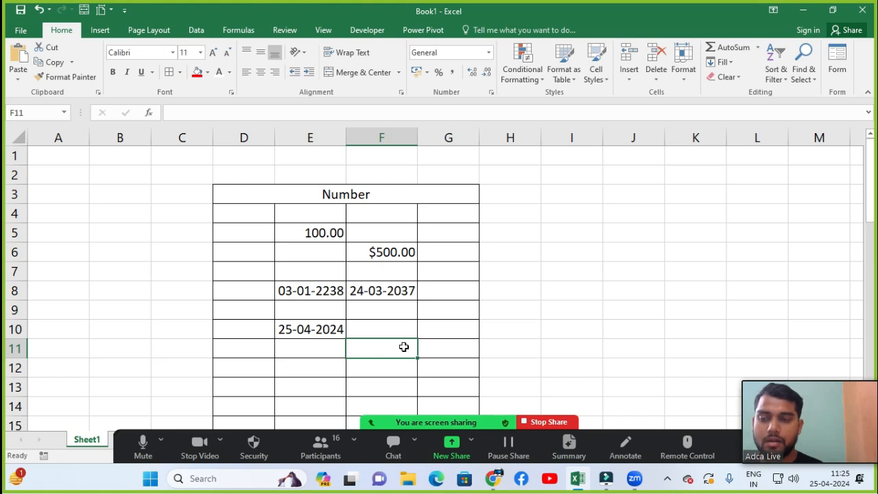
type("03-0")
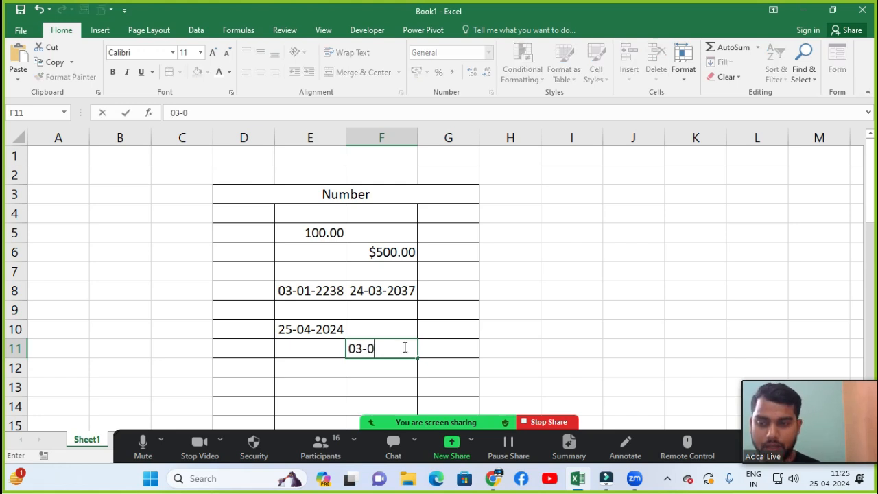
type("3-1998")
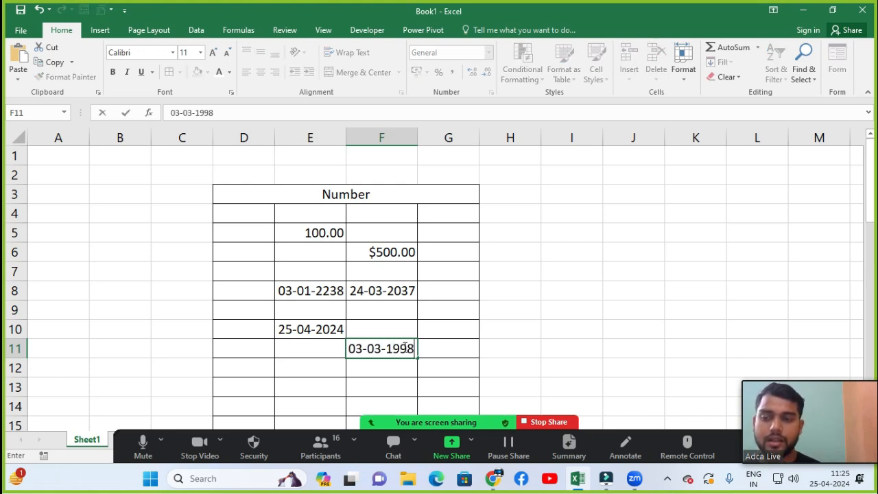
key("Return")
left_click(405, 349)
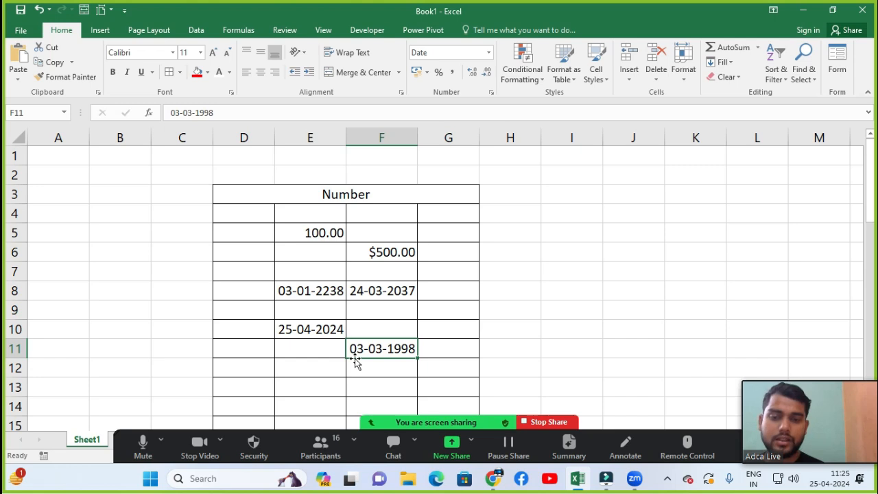
left_click(489, 52)
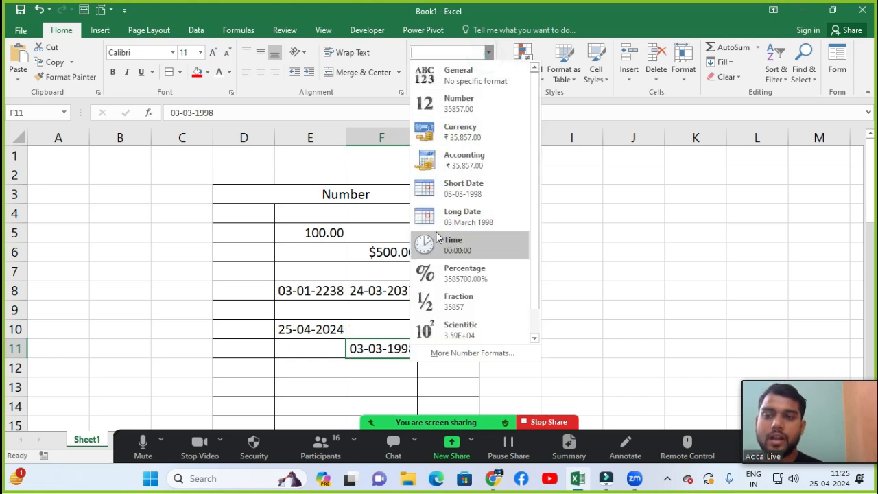
left_click(468, 218)
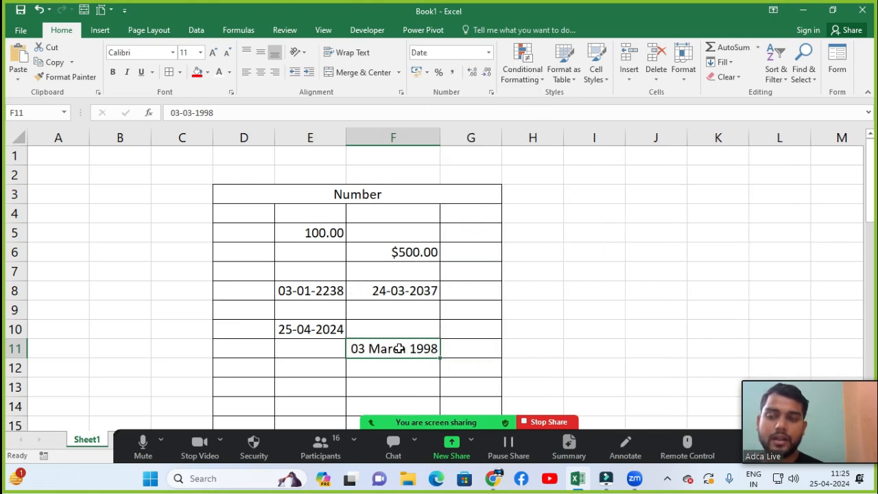
- Change the date type of cell F11 to the weekday style "Wednesday, 14 March, 2012" in the detailed cell format settings
left_click(489, 52)
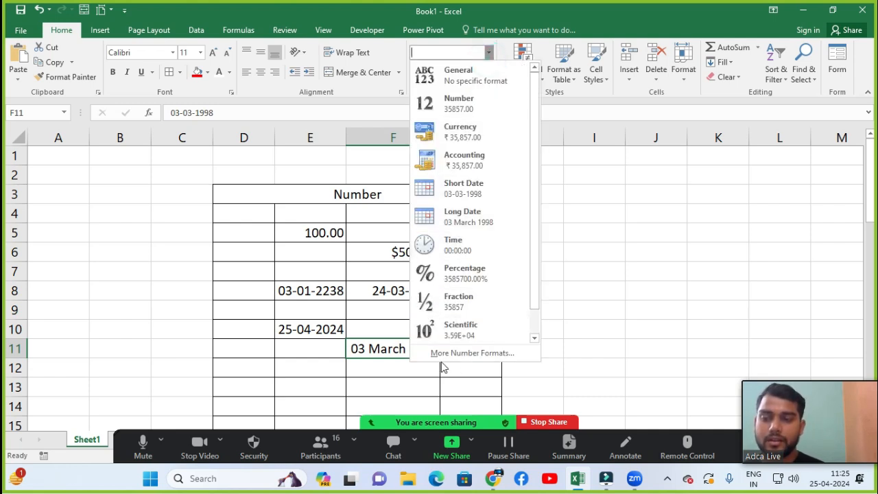
left_click(450, 353)
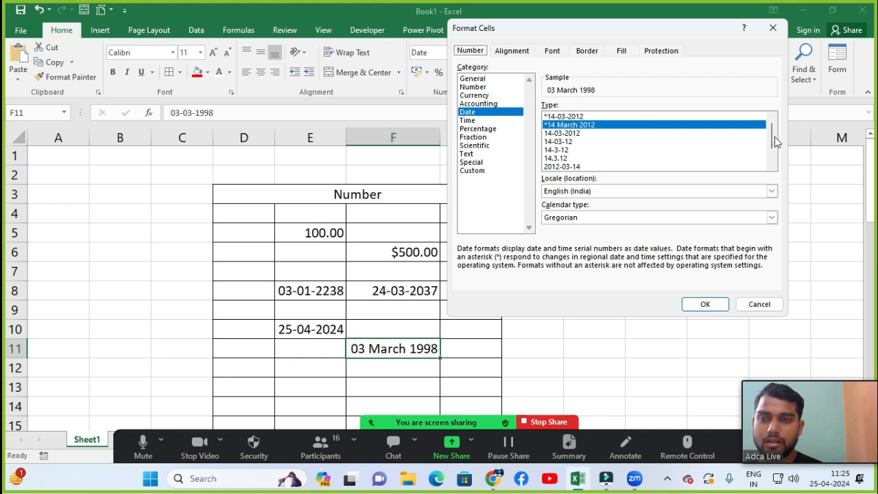
scroll(772, 139, "down", 1)
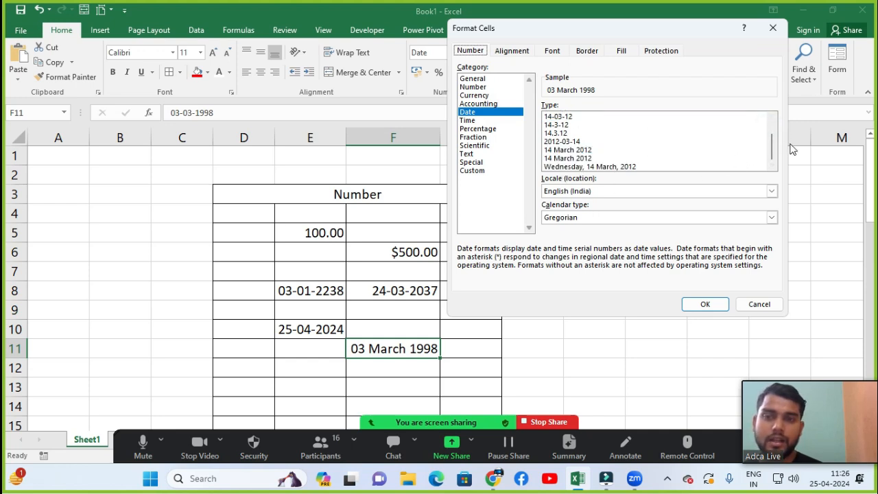
scroll(772, 145, "up", 2)
left_click(640, 125)
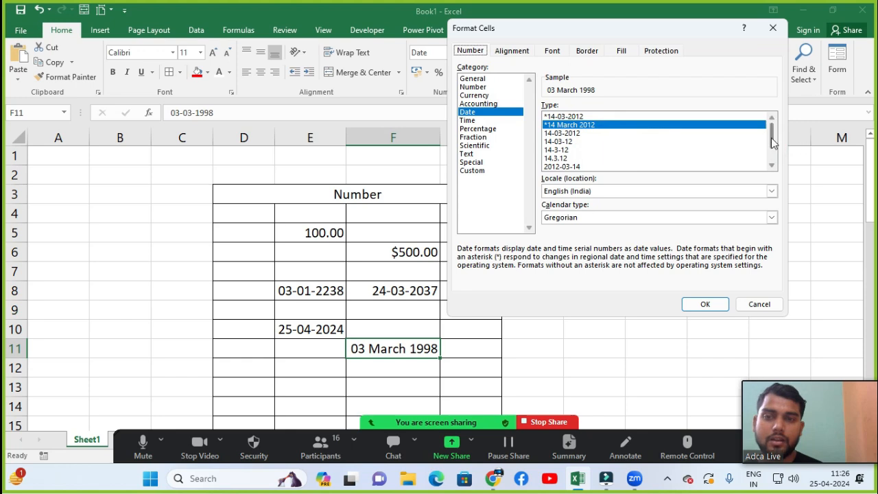
scroll(772, 138, "down", 1)
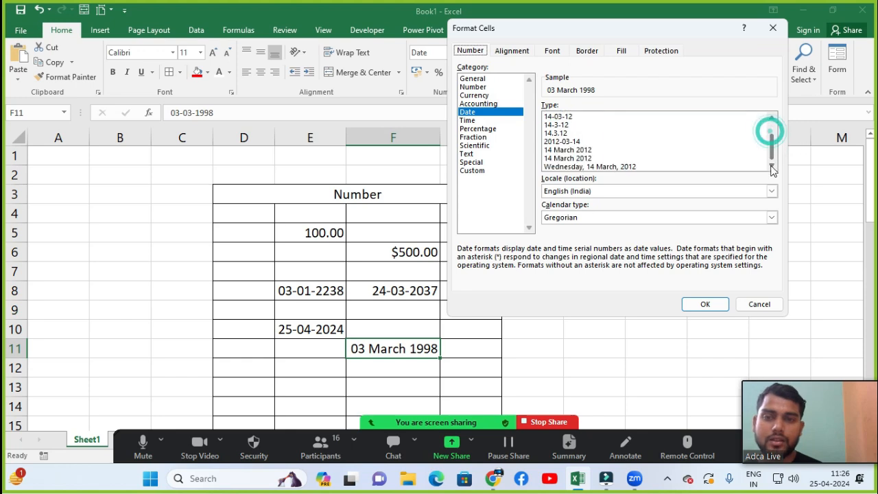
left_click(570, 167)
key("Return")
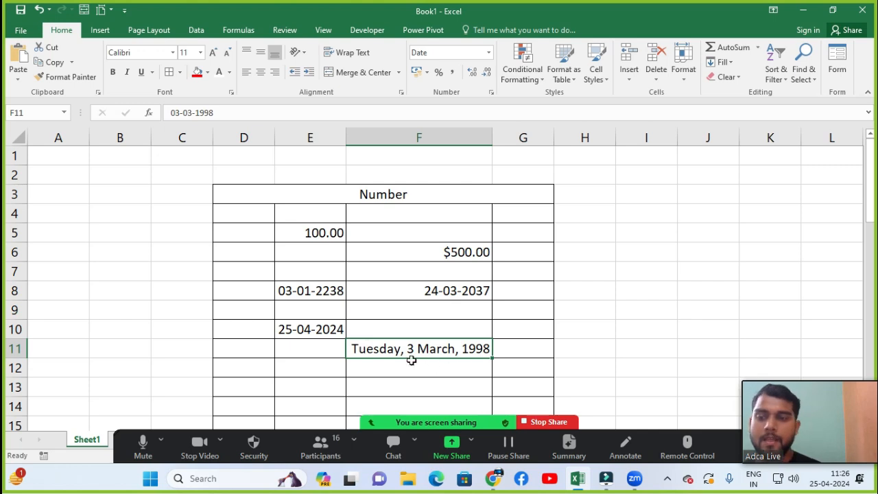
left_click(382, 324)
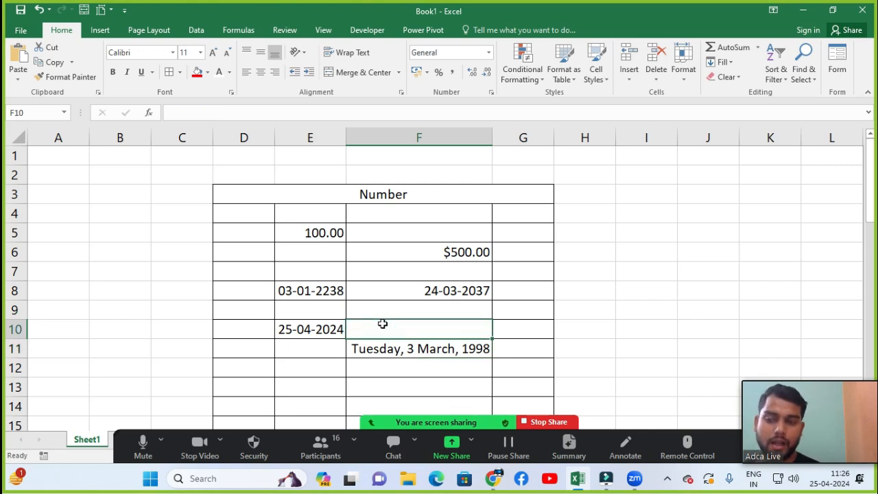
- Enter the date 25-02-2008 in cell F10 and apply the Long Date format to it
type("25-")
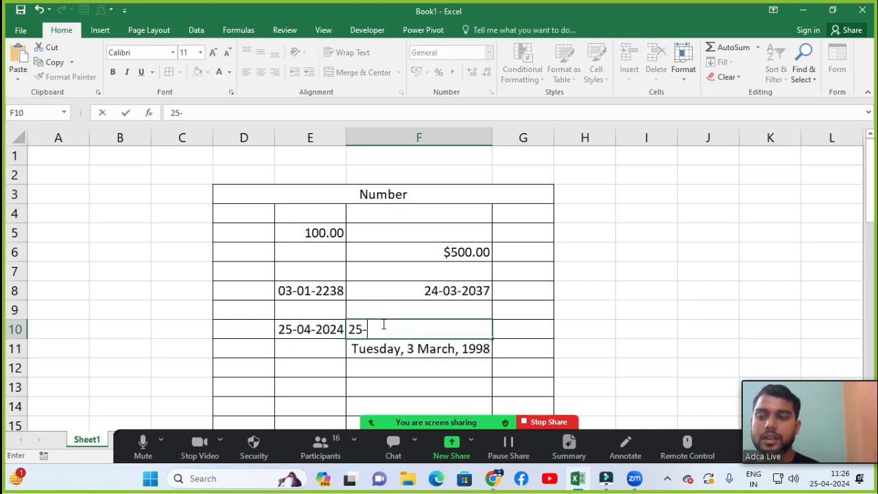
type("02-20")
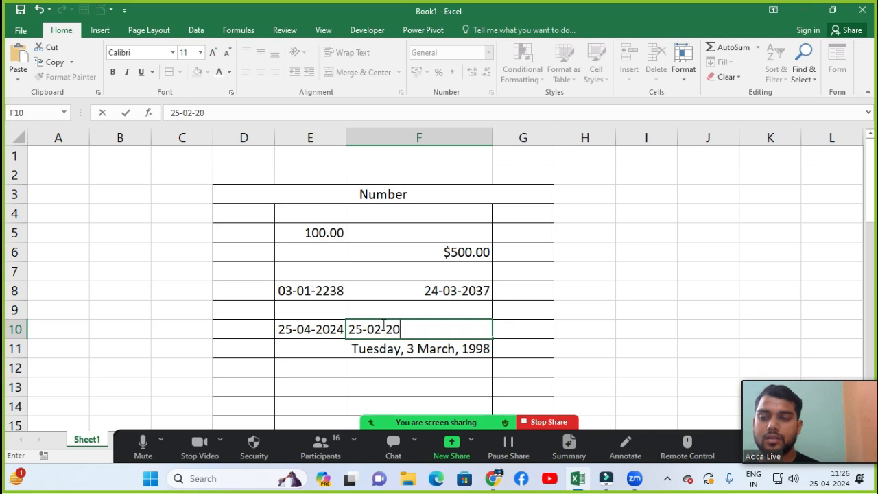
type("2")
key("BackSpace")
type("08")
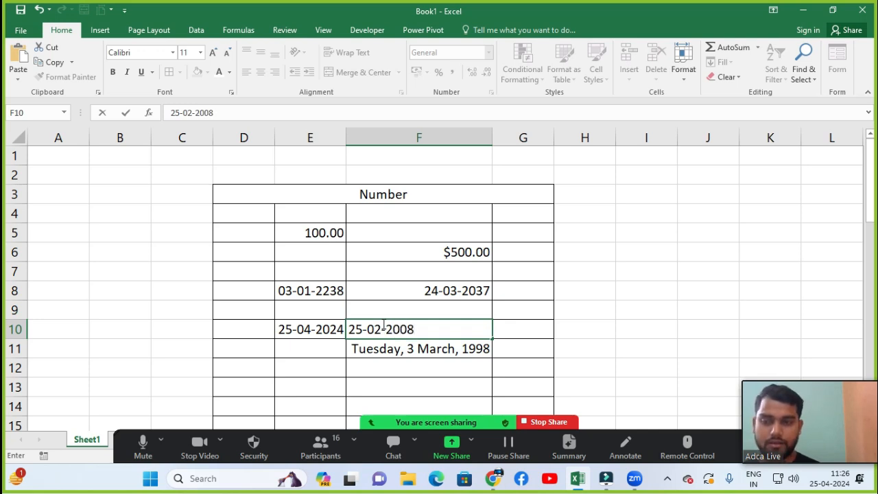
key("Return")
left_click(382, 324)
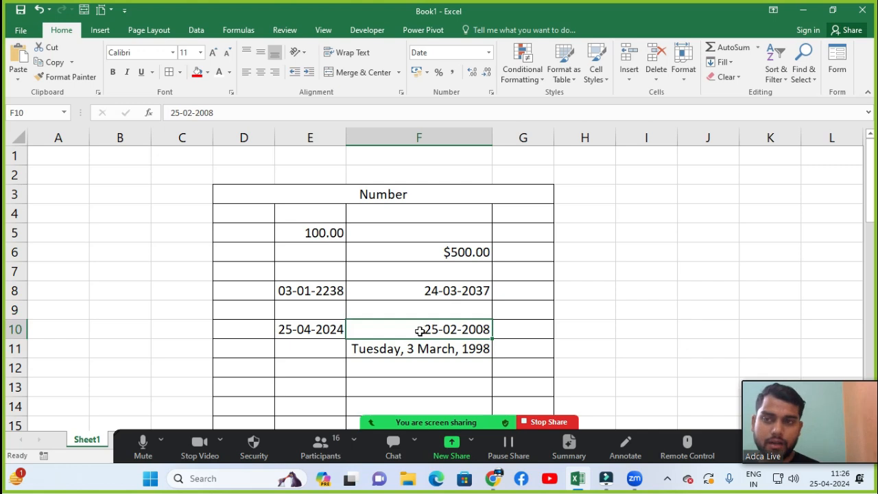
left_click(489, 54)
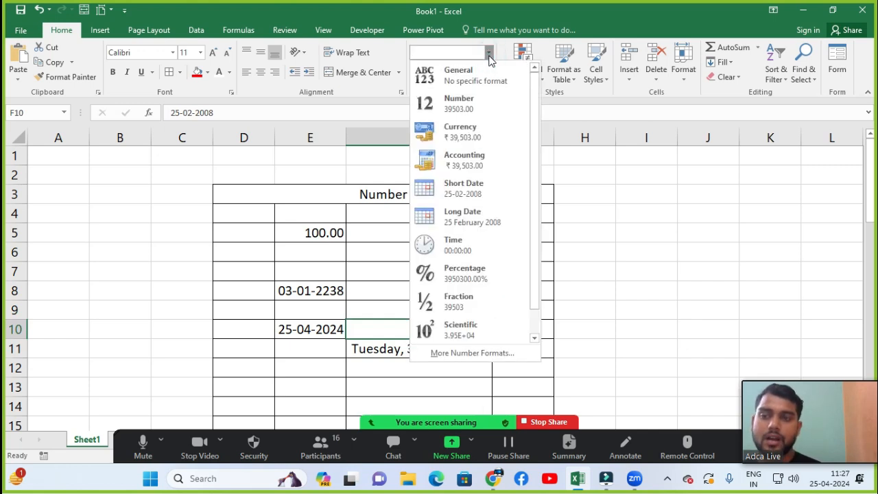
left_click(465, 228)
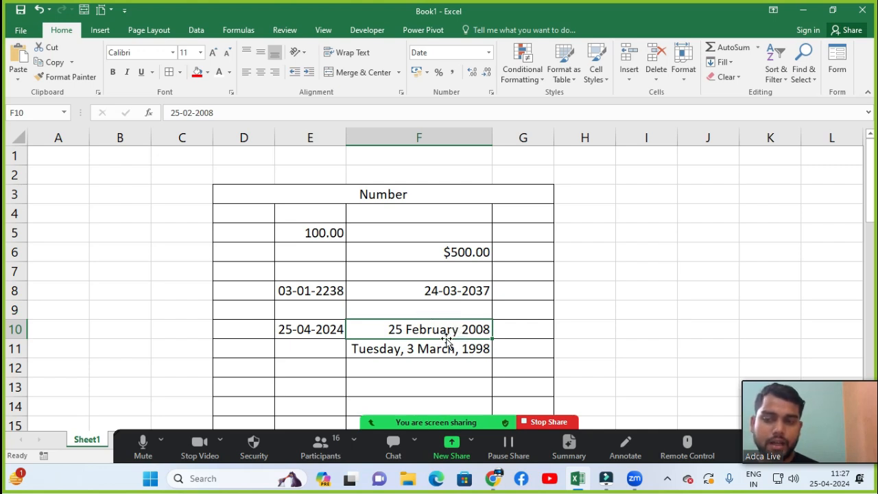
- Change the date type of cell F10 to "Wednesday, 14 March, 2012" in the detailed number format settings
left_click(488, 55)
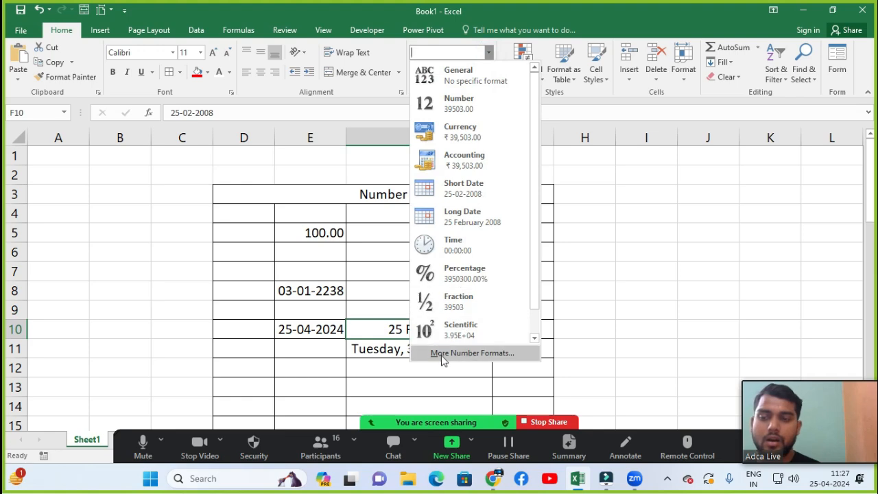
left_click(467, 353)
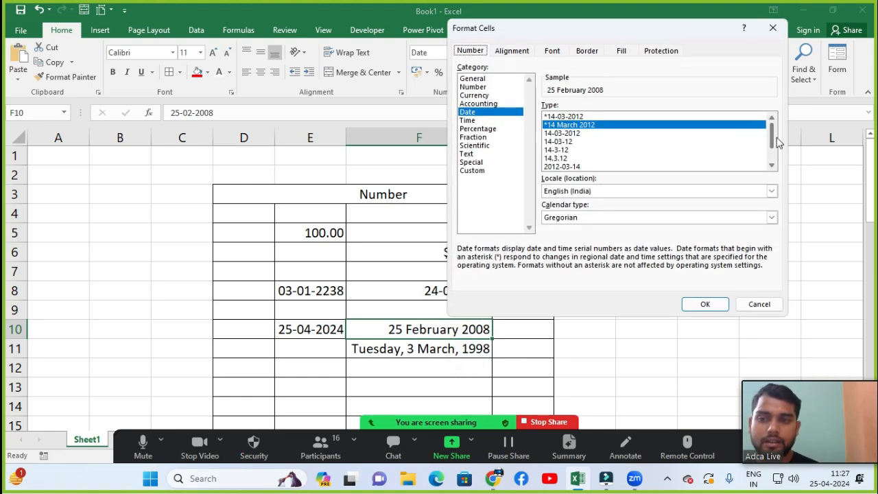
scroll(776, 144, "down", 1)
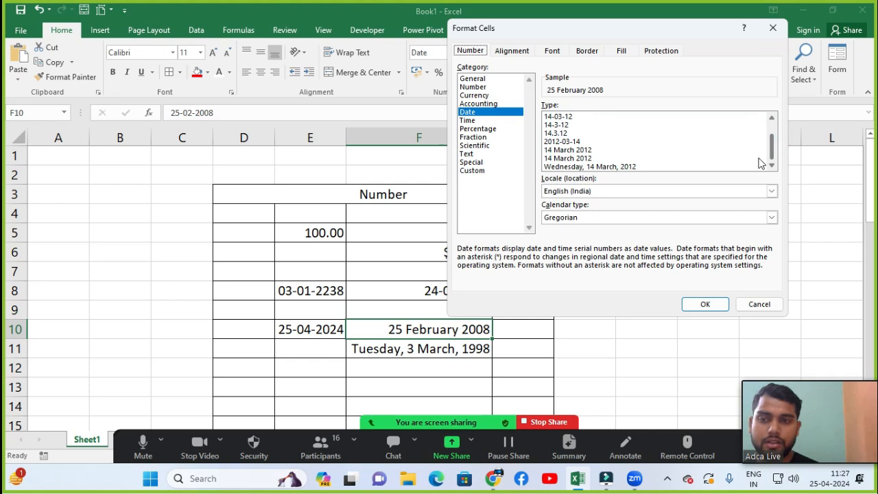
left_click(590, 167)
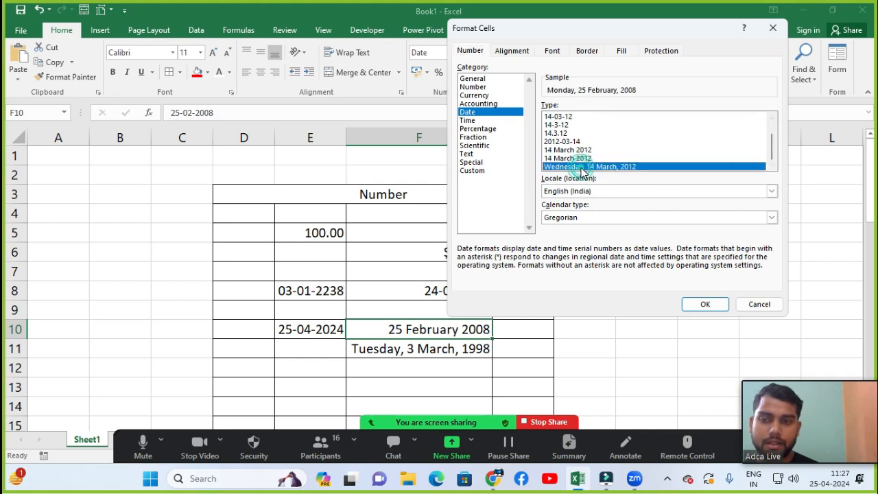
left_click(701, 304)
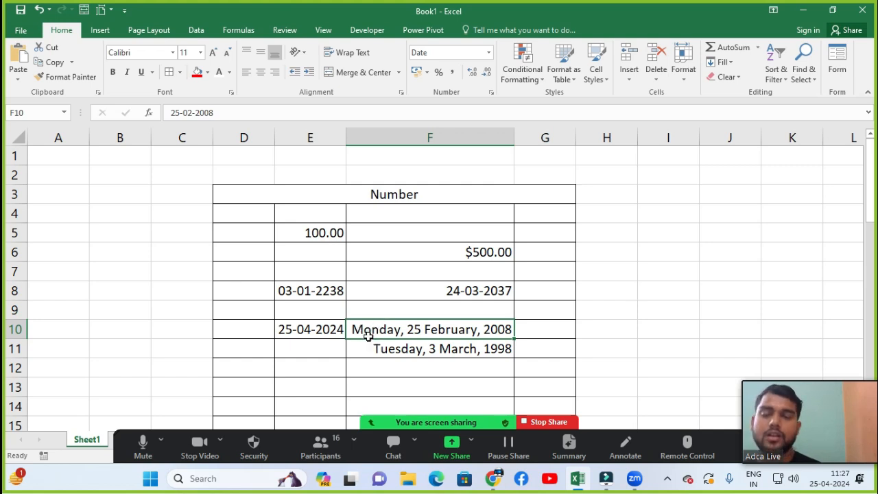
left_click(488, 52)
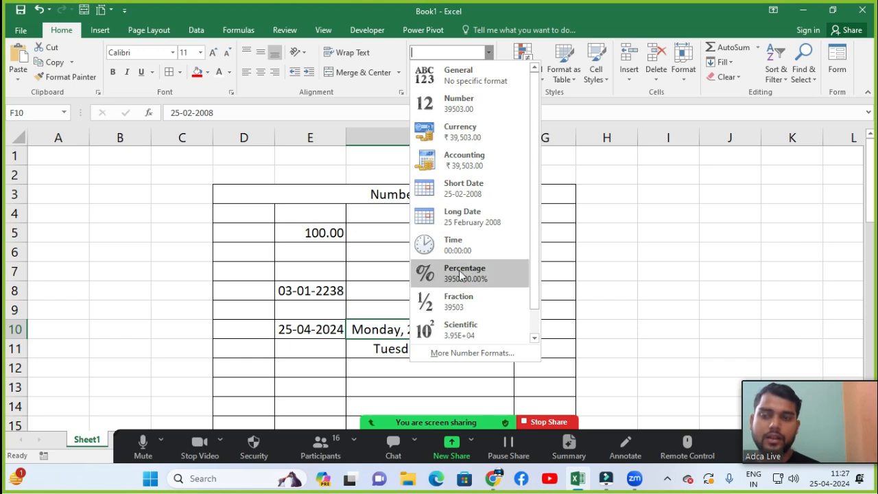
left_click(559, 262)
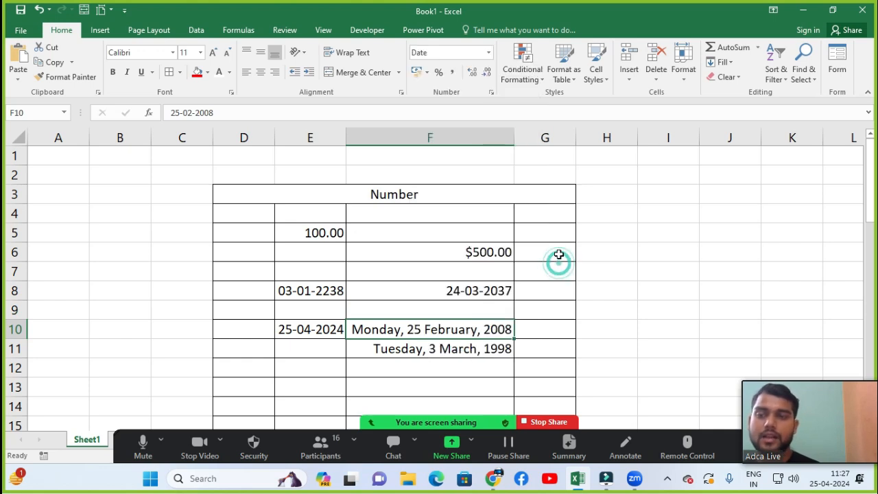
left_click(556, 250)
- Enter 50 in cell F5 and apply the Percentage format to it
left_click(386, 240)
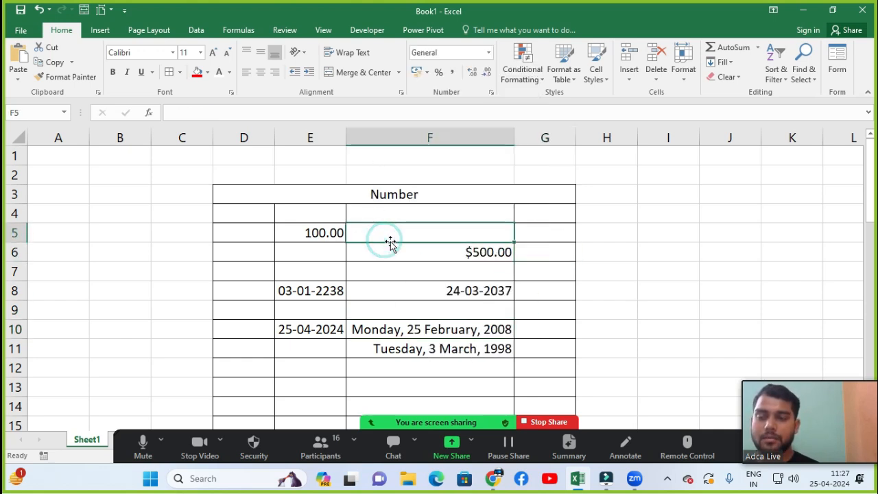
type("50")
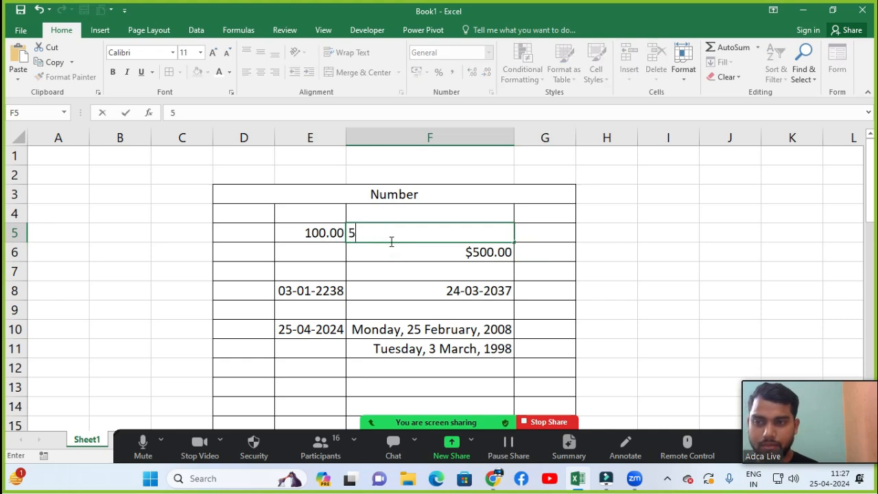
key("Return")
left_click(390, 242)
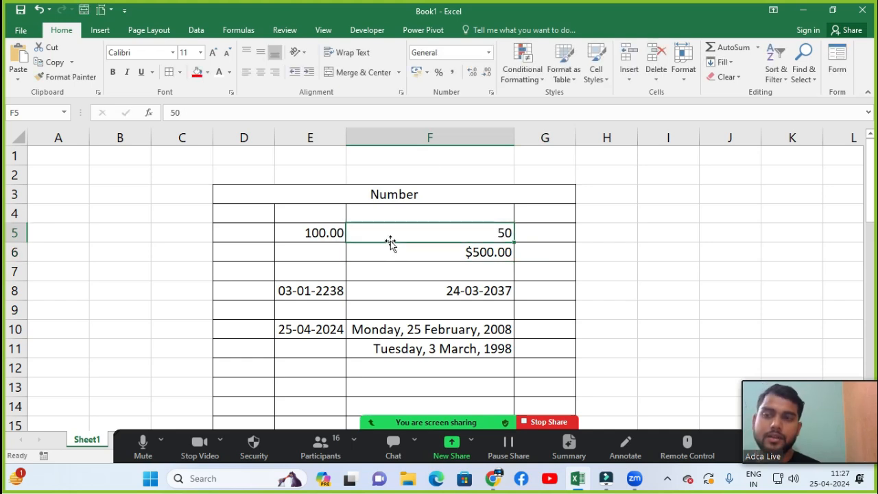
left_click(493, 53)
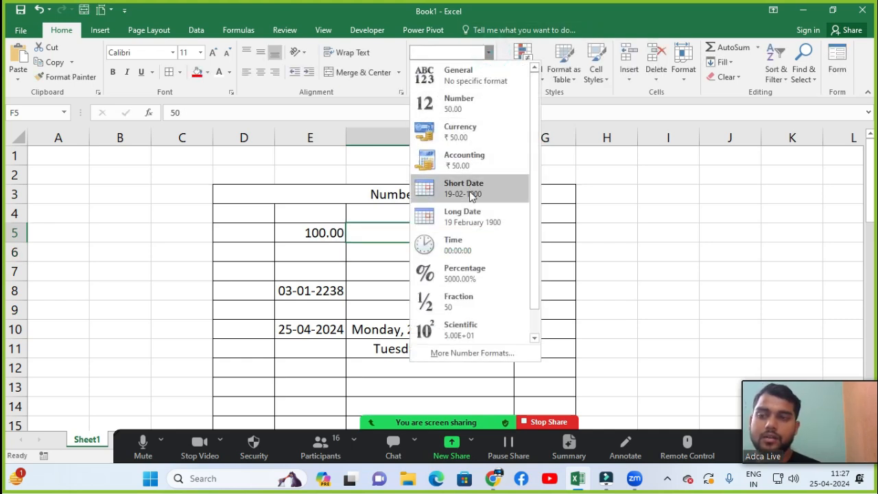
left_click(473, 280)
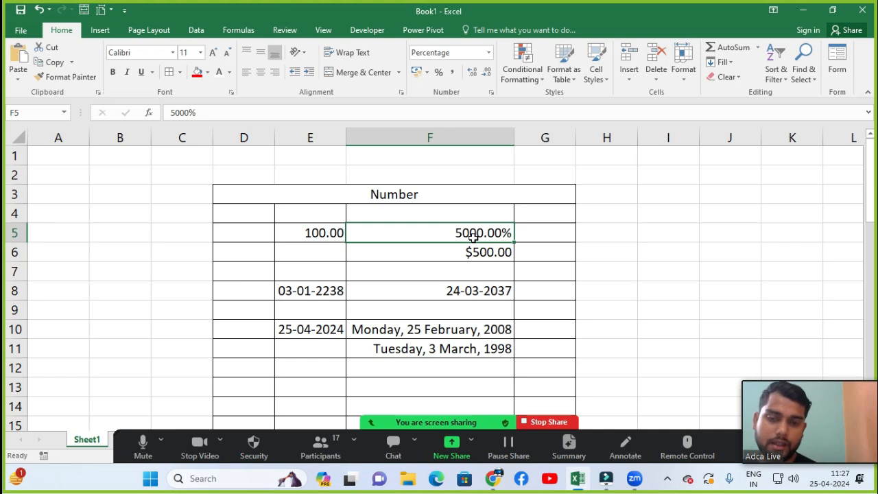
- Enter 100 in cell J3 outside the table and select that cell again
left_click(704, 188)
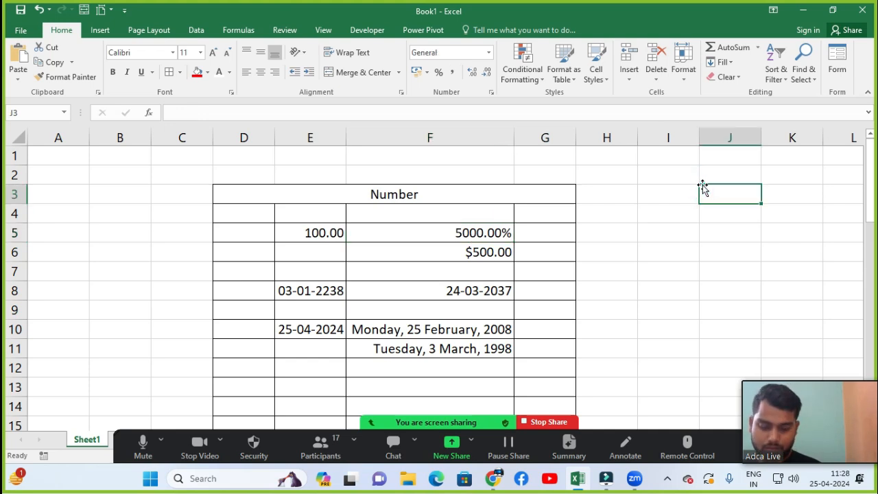
type("100")
key("Return")
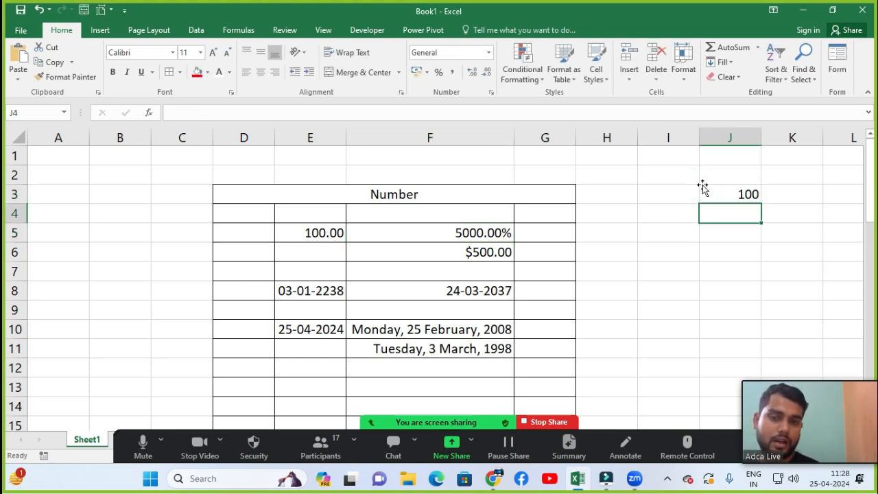
left_click(703, 187)
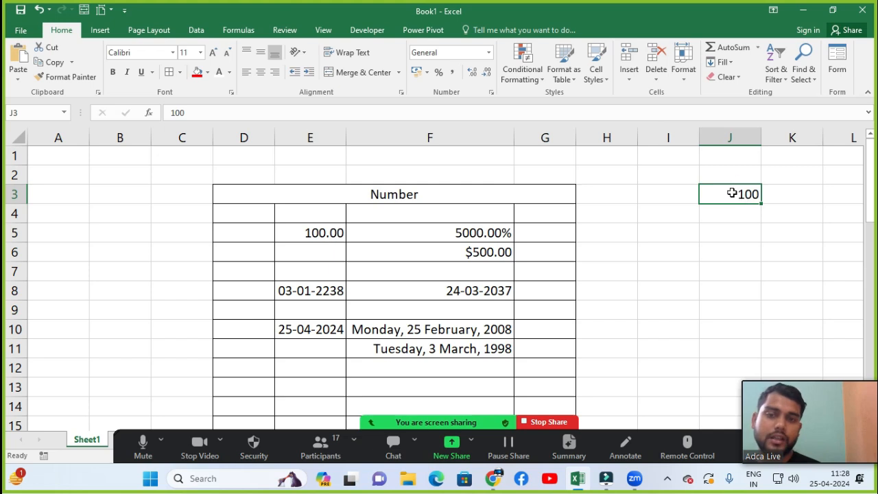
left_click(480, 228)
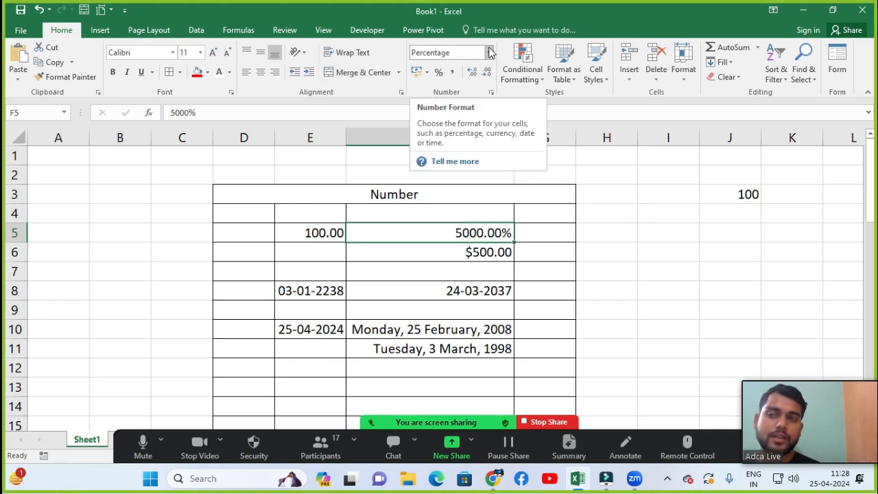
left_click(431, 77)
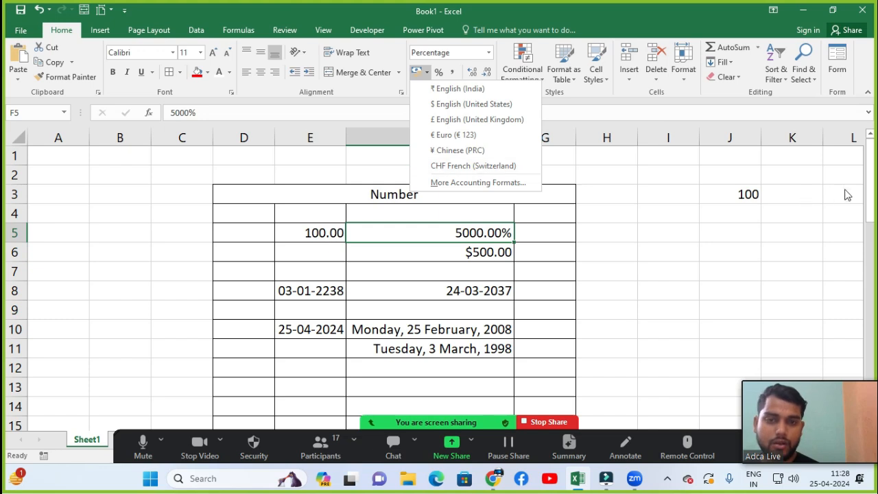
left_click(870, 185)
- Enter 100 in cell E14 and apply the Currency format to it
mouse_move(870, 185)
left_mouse_down()
mouse_move(870, 208)
mouse_move(870, 195)
left_mouse_up()
left_click(319, 295)
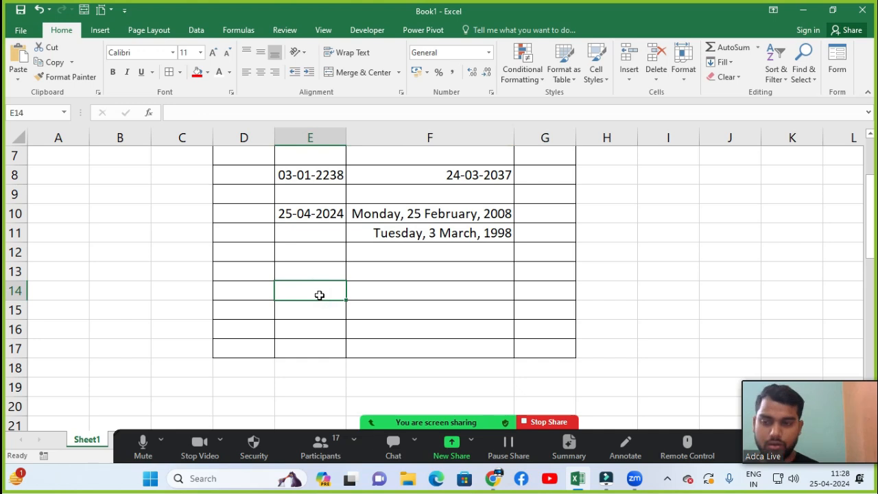
type("100")
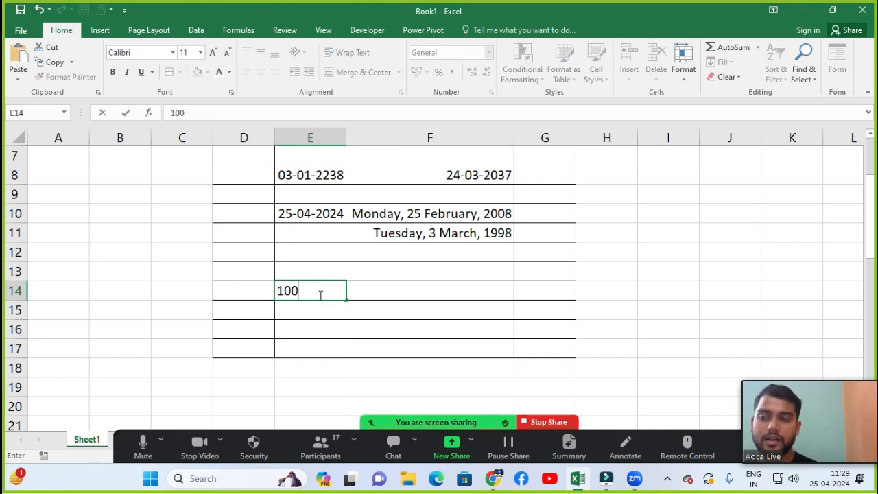
key("Return")
left_click(319, 295)
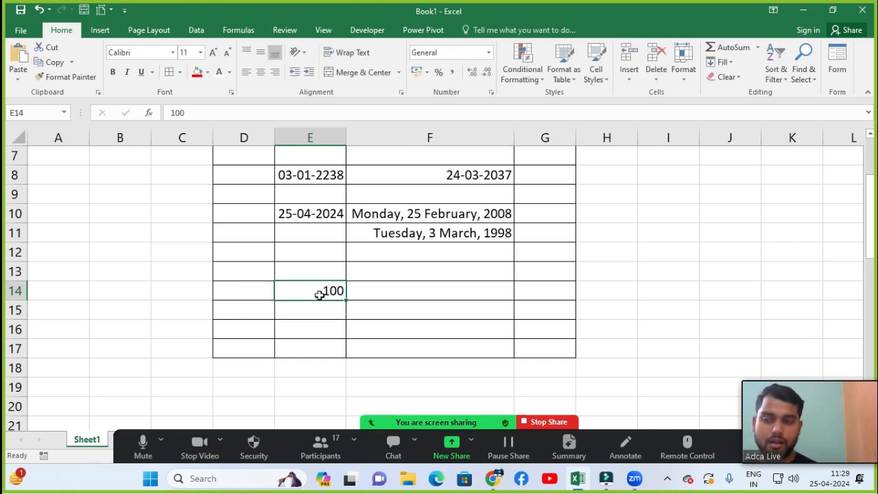
left_click(490, 53)
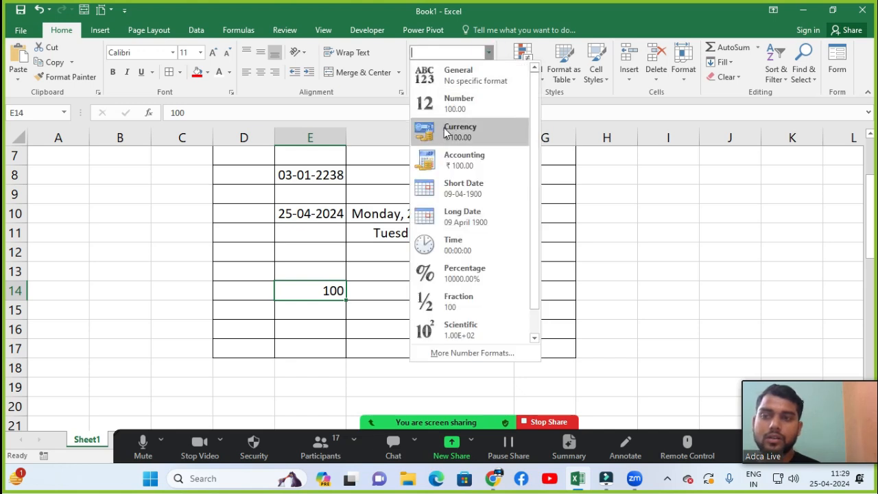
left_click(460, 131)
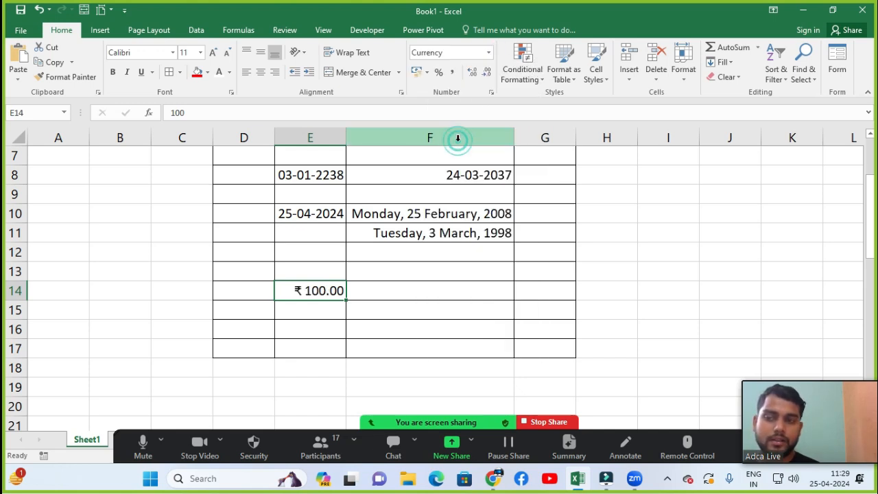
- Apply the ₹ English (India) accounting format to cell E14 and replace it with the € Euro (€ 123) accounting format
left_click(427, 73)
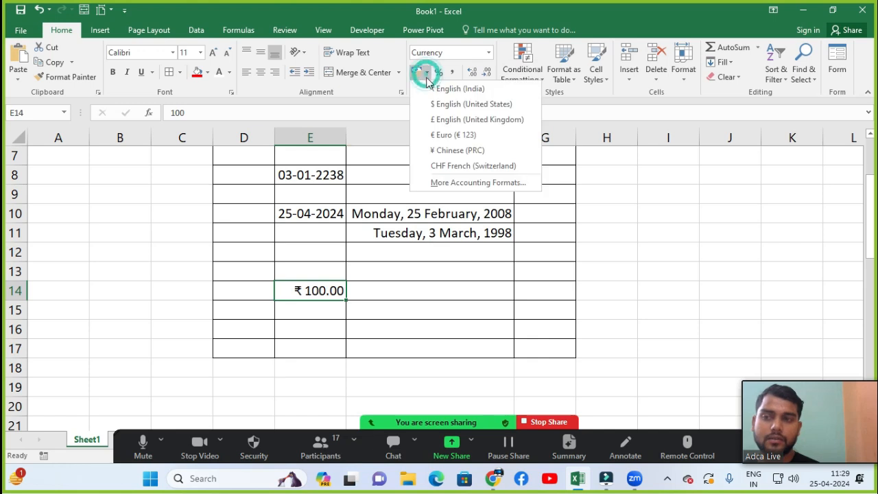
left_click(458, 88)
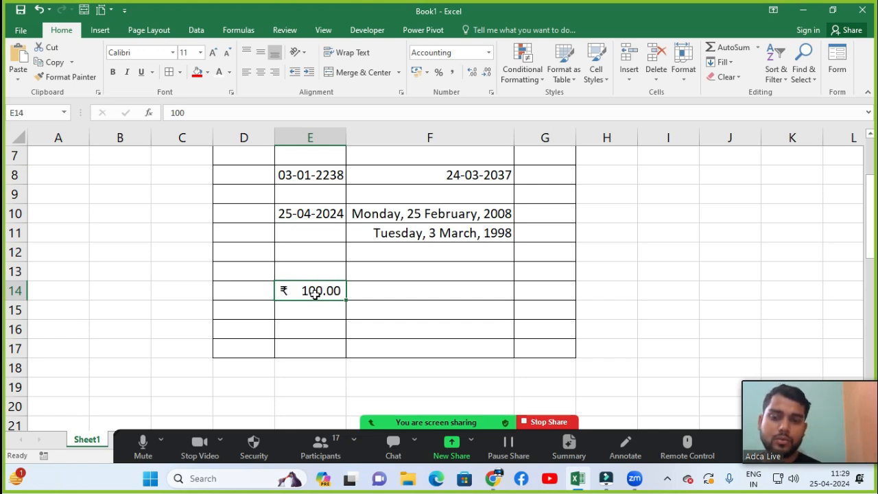
left_click(489, 53)
left_click(573, 98)
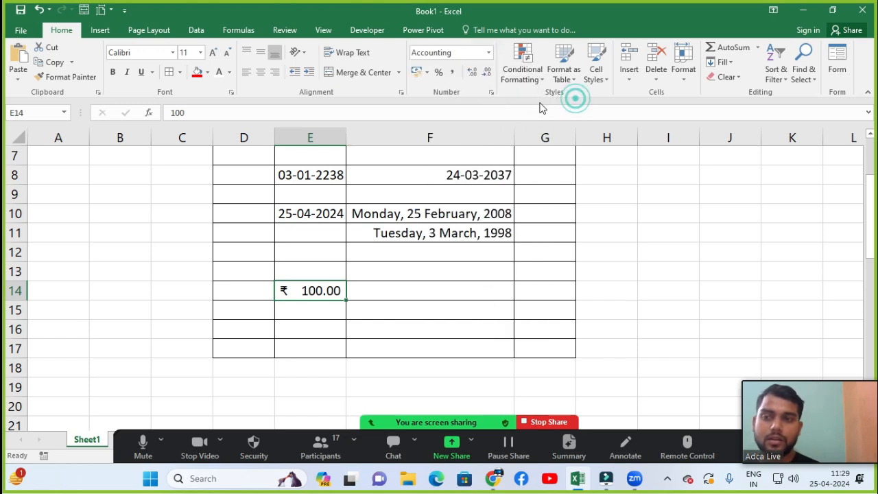
left_click(428, 73)
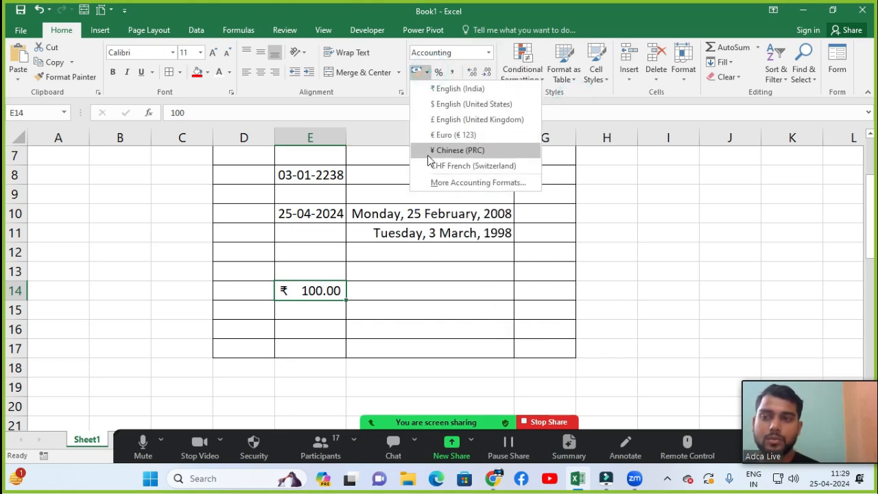
left_click(437, 136)
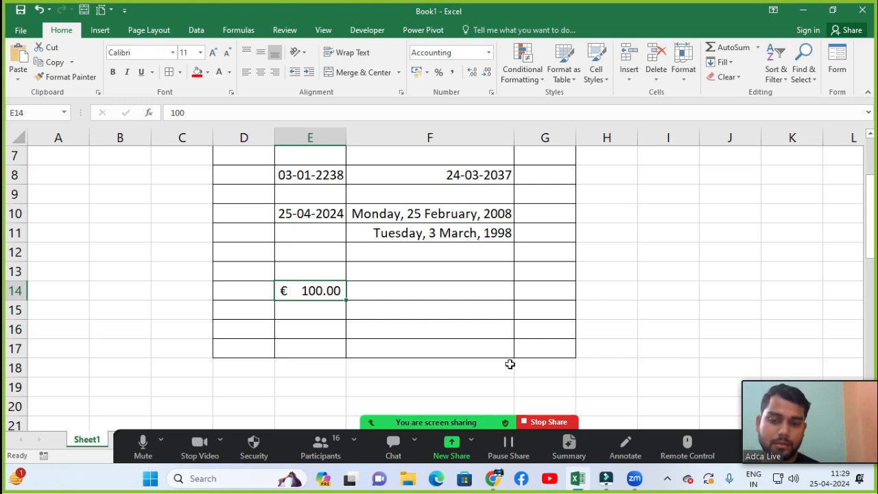
- Switch to Chrome and open google.com in the current tab
left_click(492, 489)
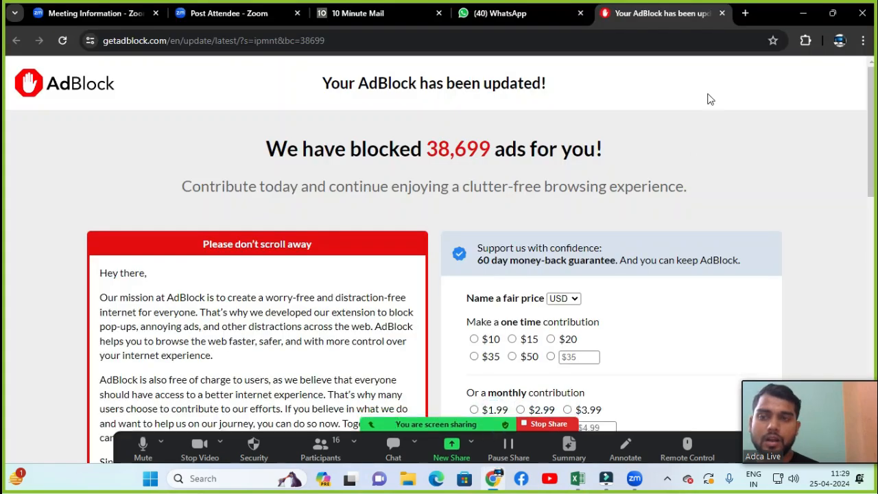
left_click(442, 47)
type("google.com")
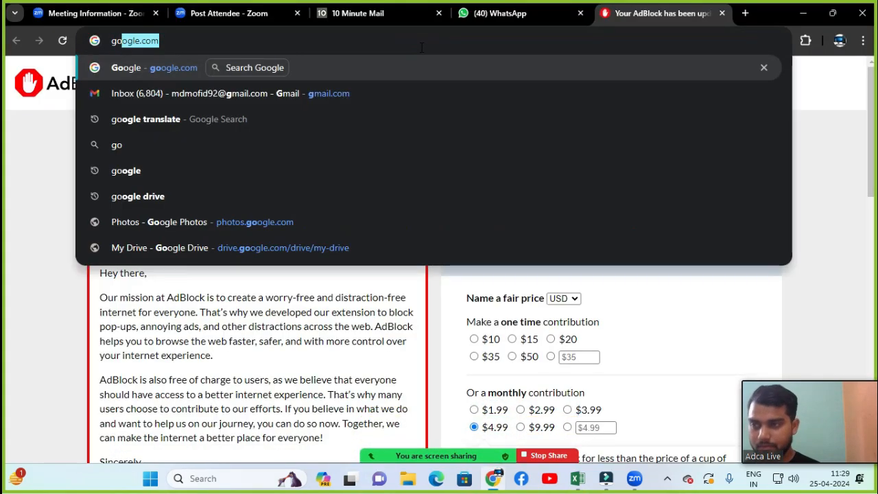
key("Return")
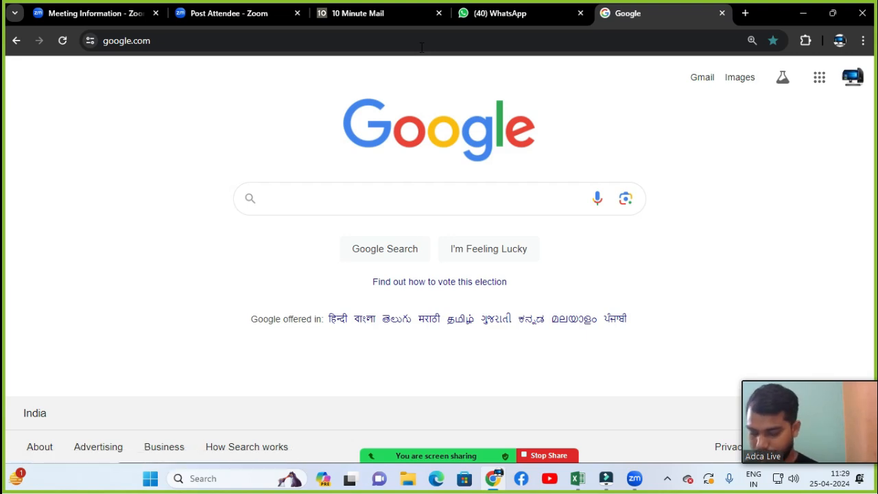
- Search Google for "euro to inr", focus the Euro row of the currency converter and dismiss the meeting time notice
type("euro")
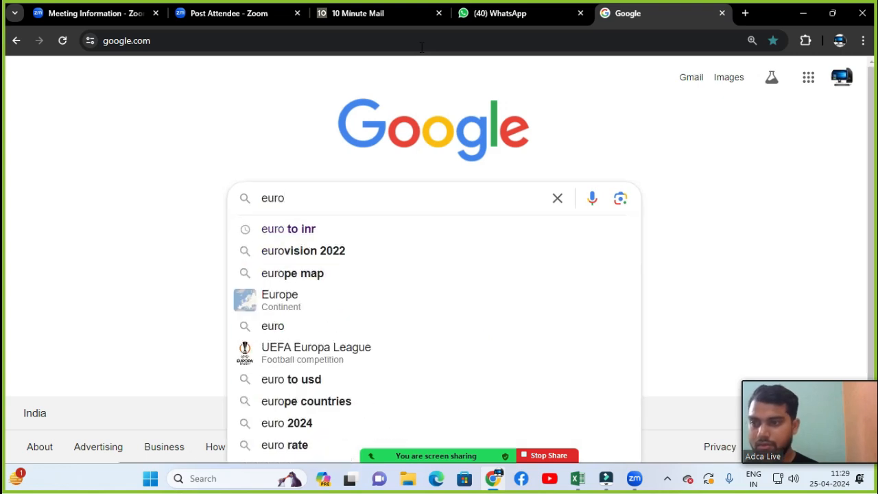
key("Down")
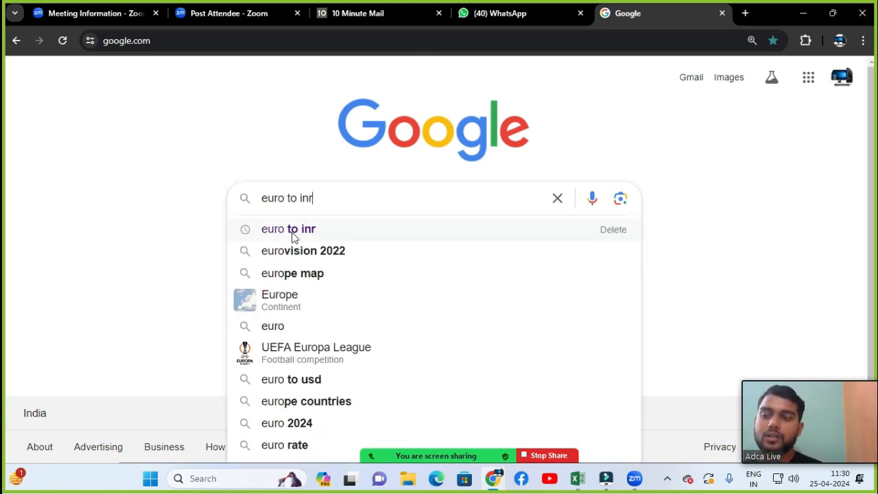
left_click(317, 239)
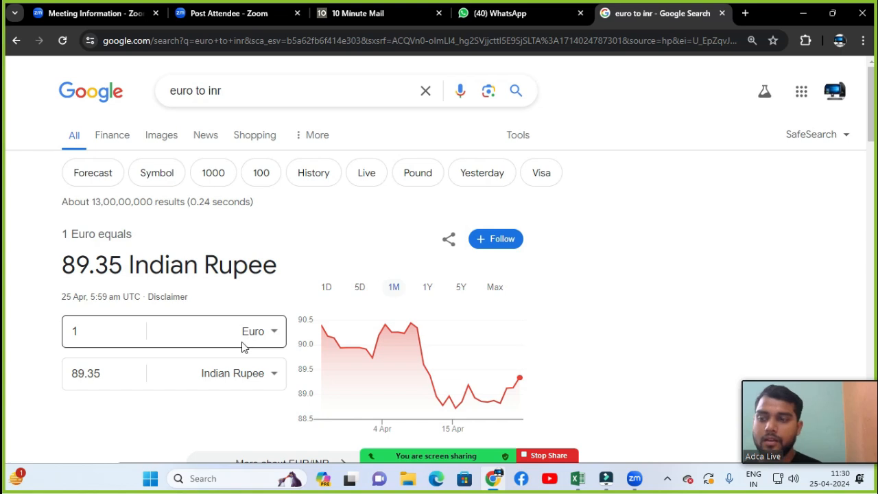
left_click(264, 334)
left_click(265, 336)
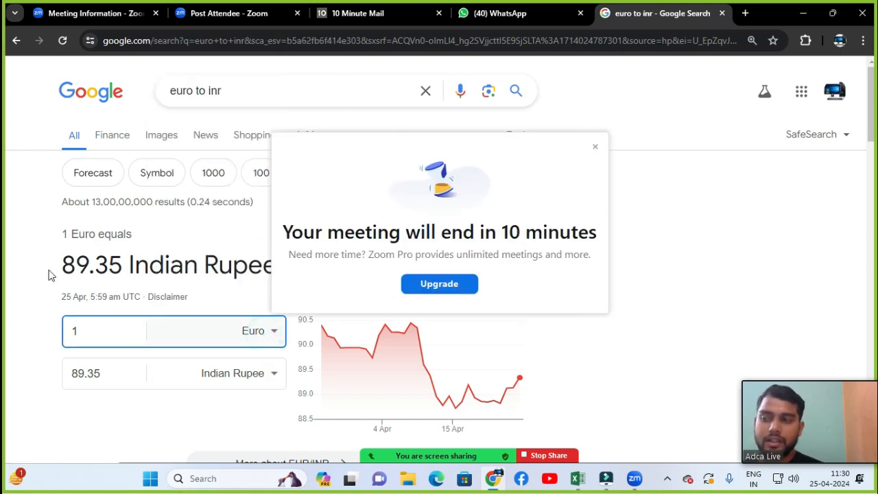
left_click(594, 147)
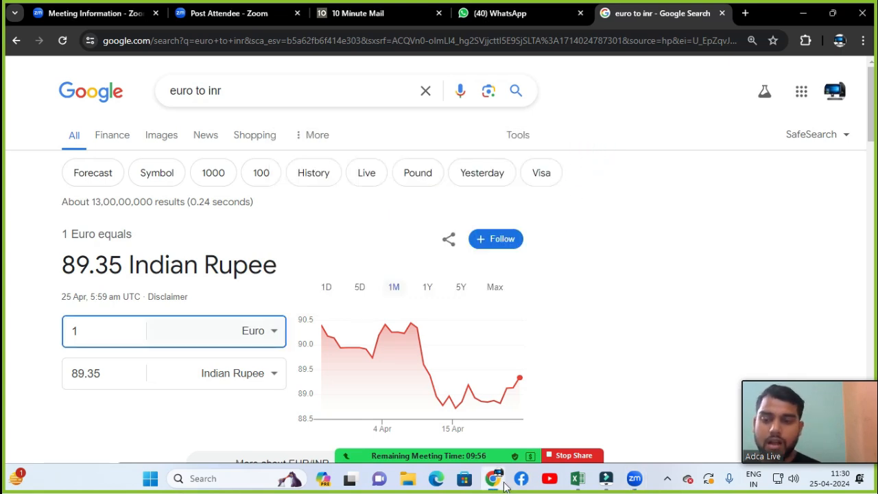
- Switch back to Excel and enter the euro rate 89.35 in cell F14
mouse_move(505, 475)
mouse_move(578, 478)
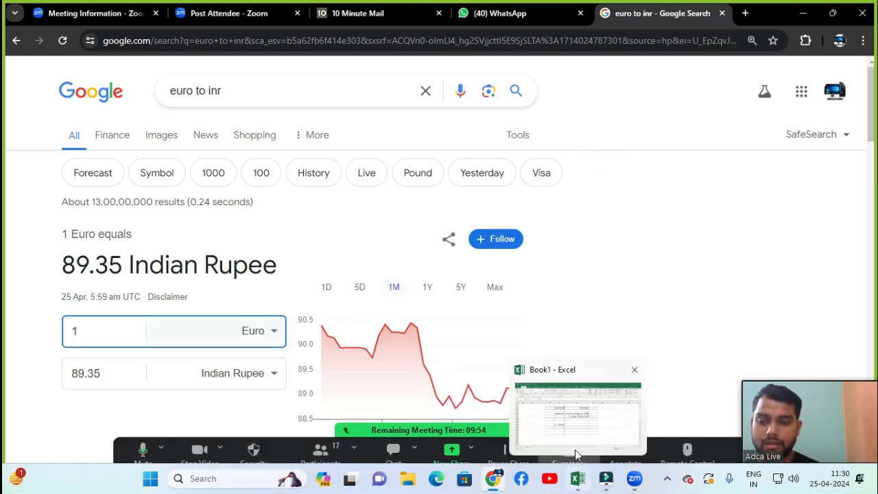
left_click(574, 427)
left_click(674, 250)
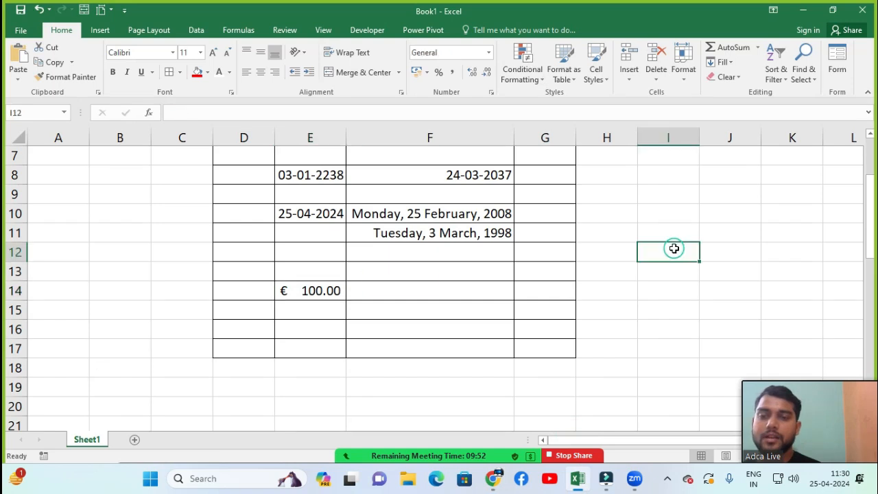
left_click(392, 290)
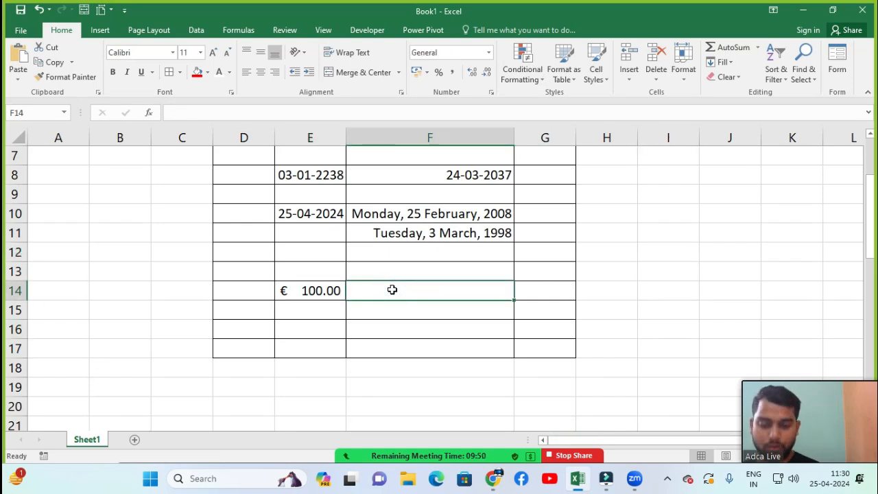
type("89.")
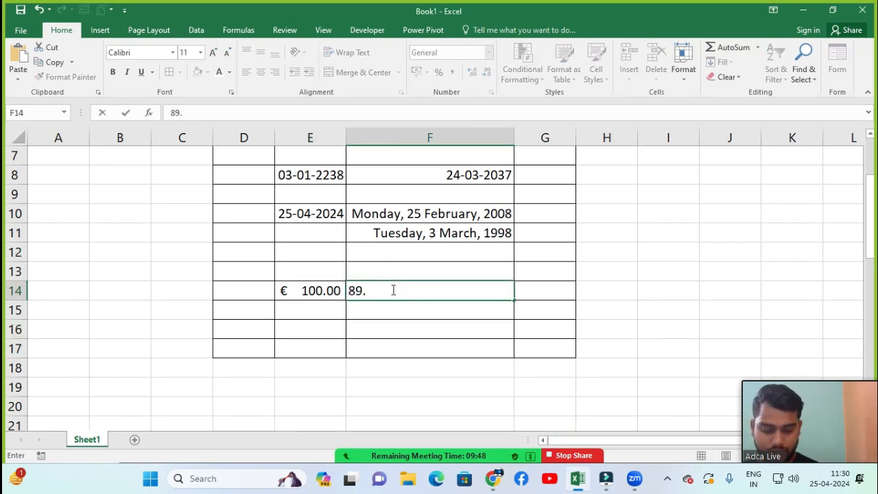
type("35")
key("Return")
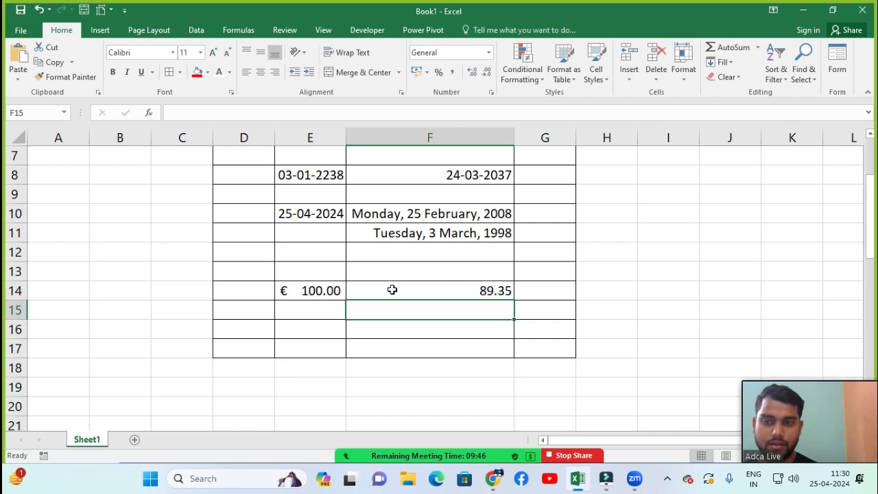
- Enter the formula =F14*100 in cell F16 and keep that cell selected
key("Return")
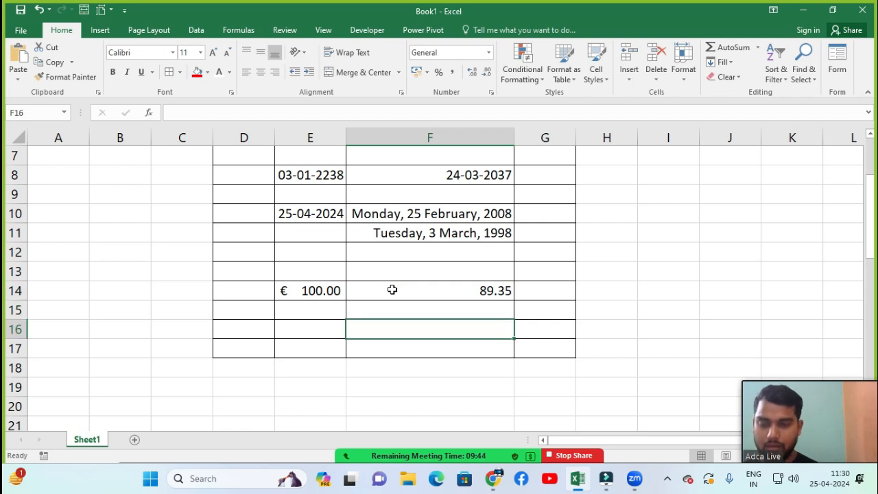
type("=")
key("Up")
key("Up")
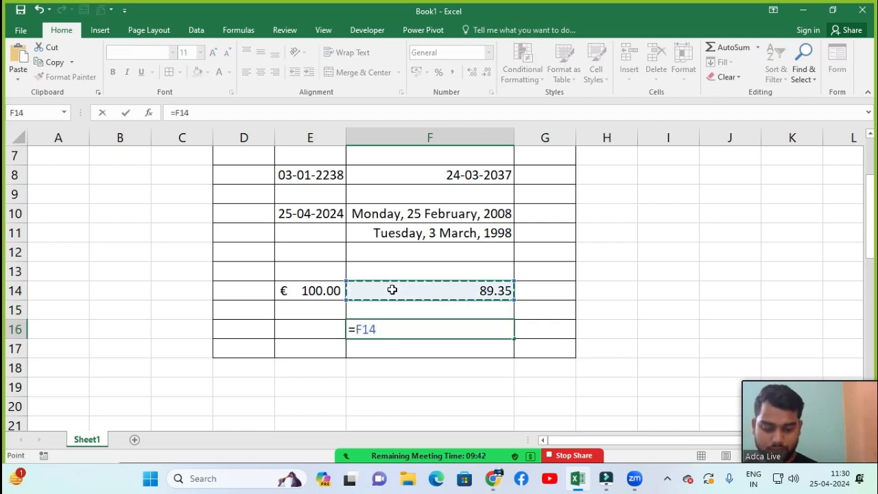
type("*100")
key("ctrl+Return")
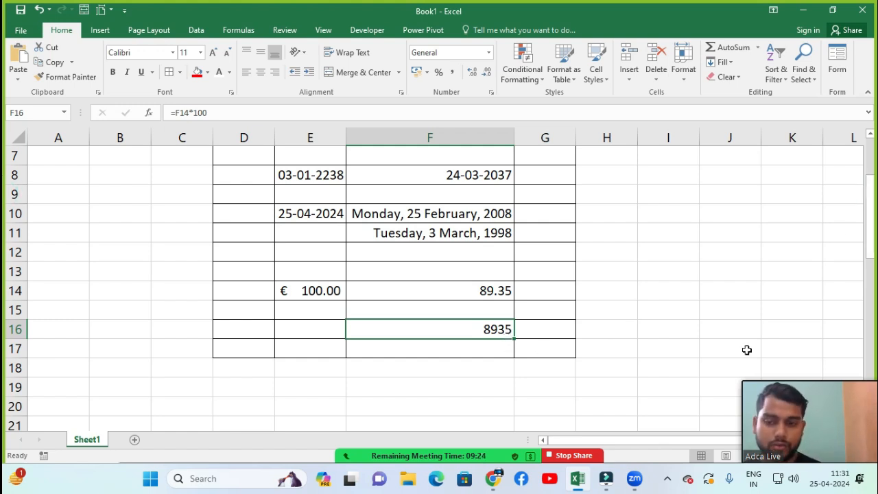
- Switch to Chrome, search Google for "usd to inr" and examine the dollar-to-rupee converter
mouse_move(492, 478)
left_click(483, 425)
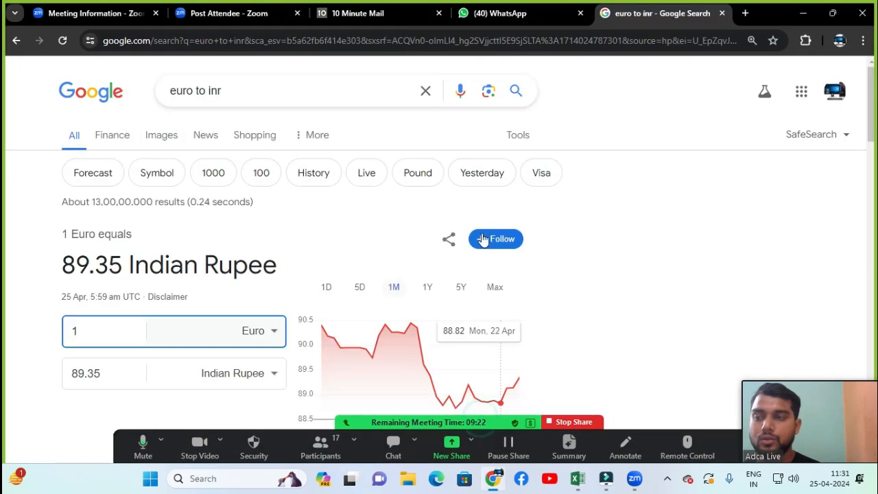
double_click(192, 90)
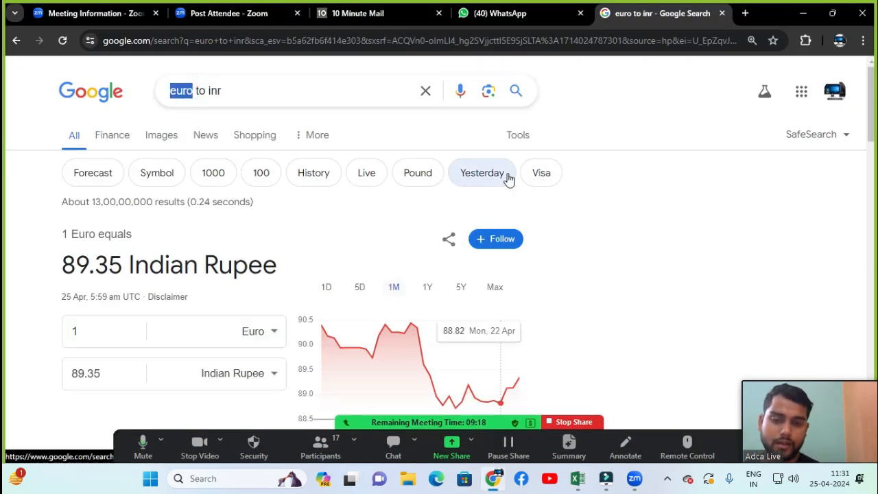
type("usd")
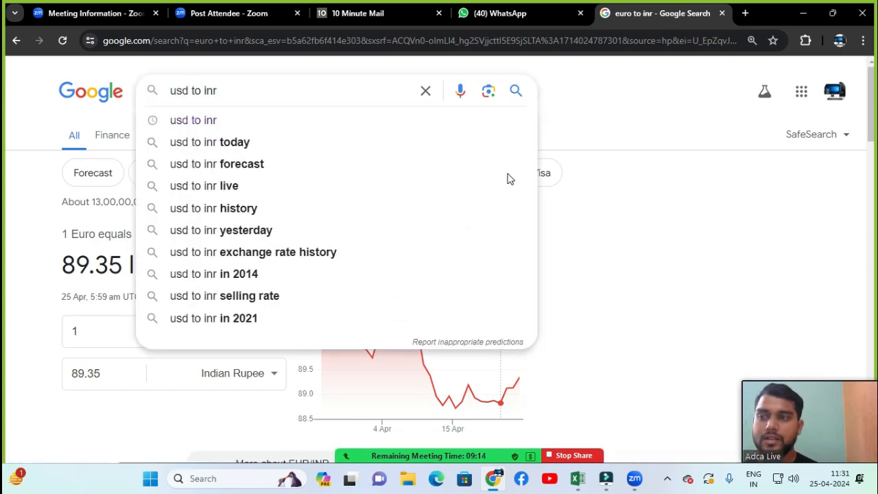
key("Return")
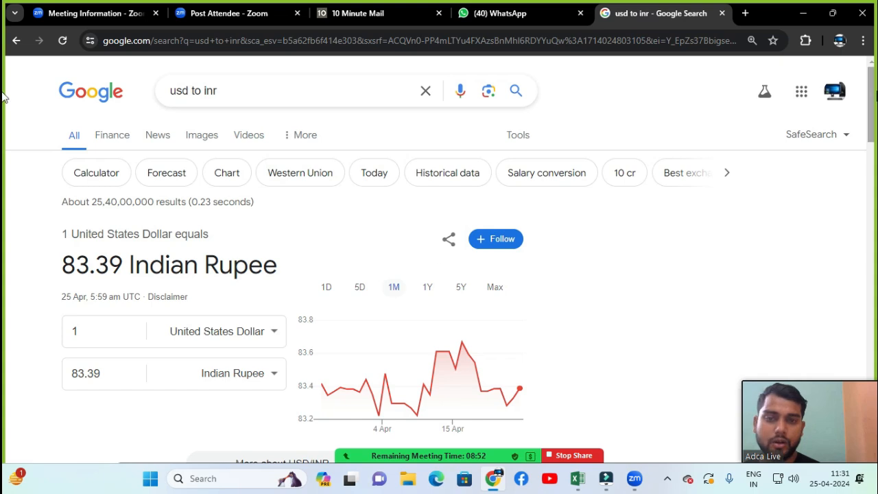
scroll(4, 96, "down", 2)
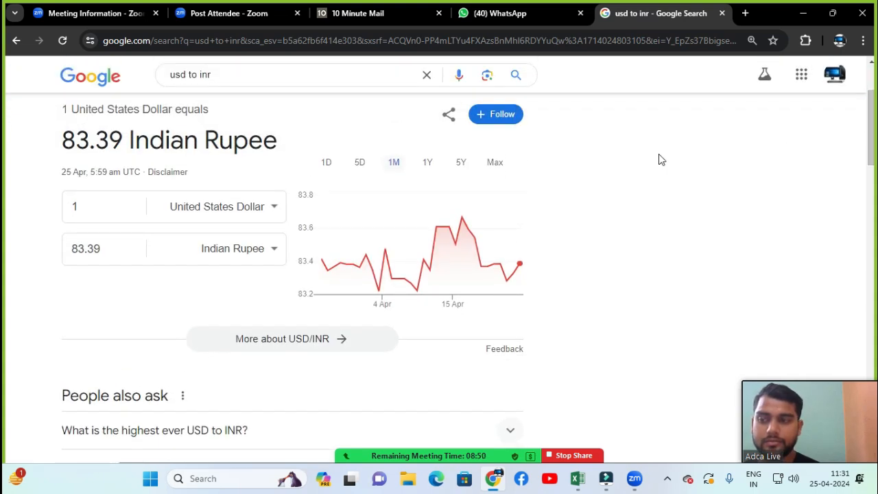
left_click(238, 251)
left_click(239, 251)
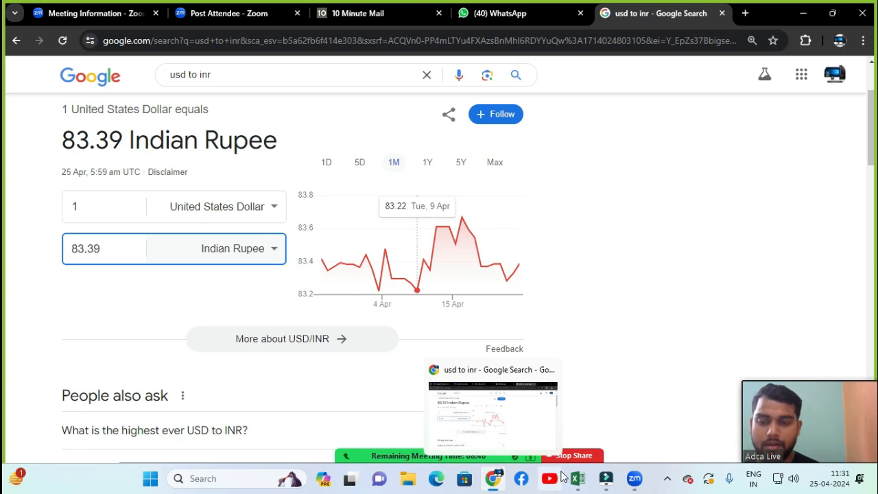
- Switch back to Excel and view the available number formats for cell F16 without applying one
mouse_move(576, 478)
left_click(558, 428)
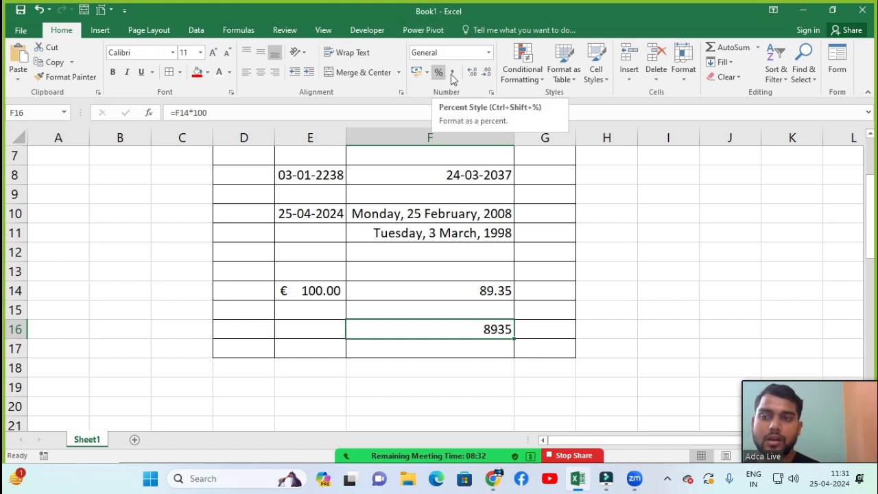
left_click(489, 53)
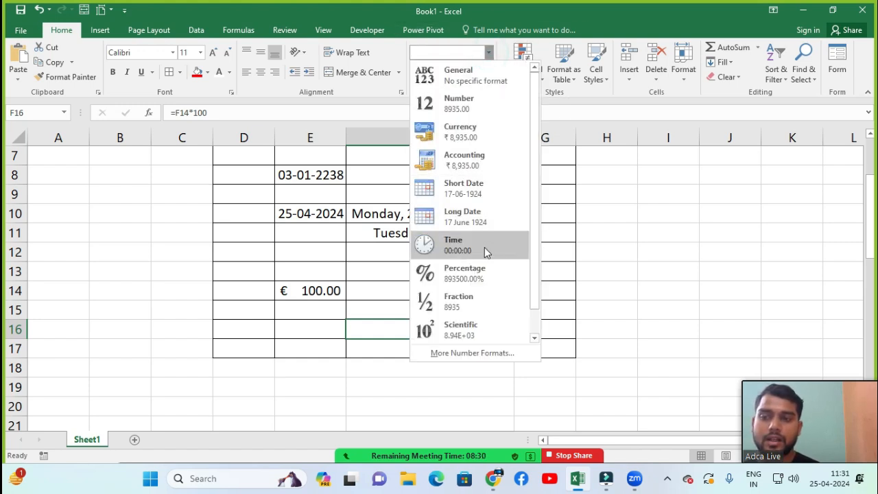
left_click(562, 254)
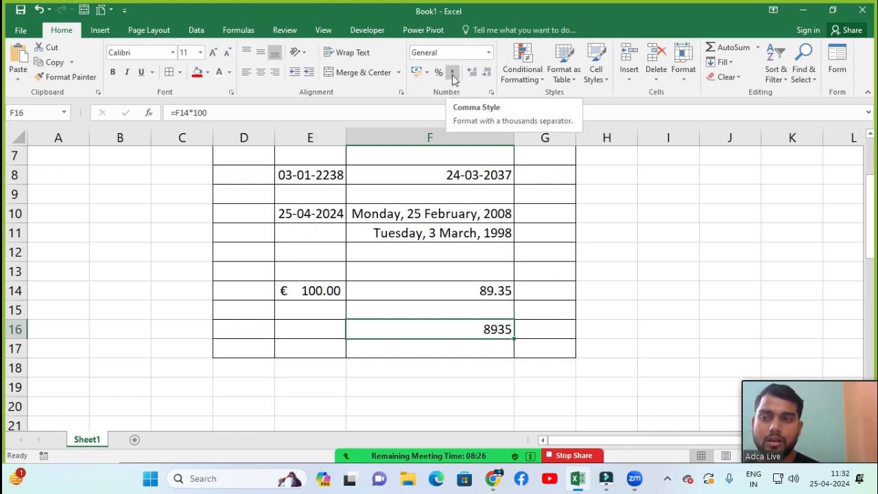
- Enter 10000 in cell F13 and apply the Comma Style to it
left_click(391, 275)
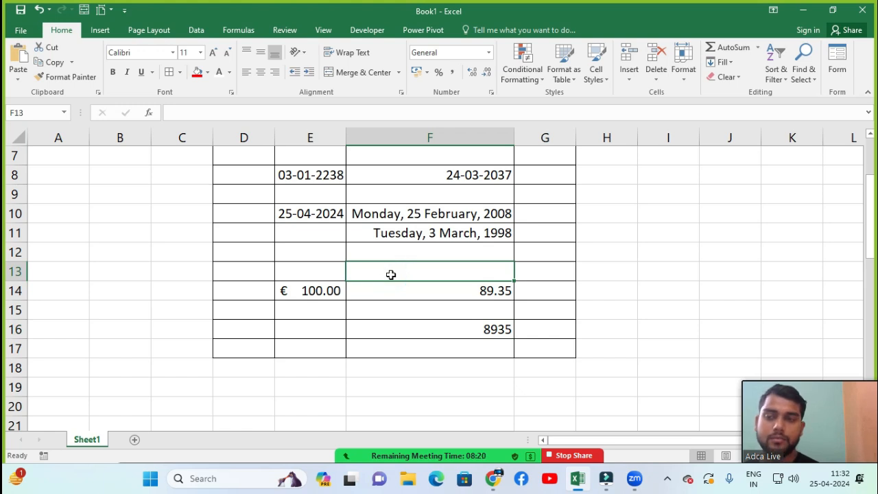
type("1000")
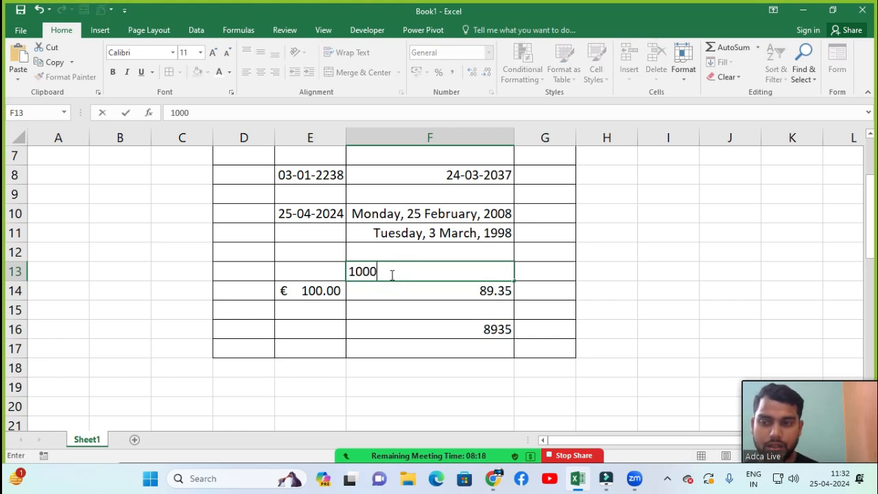
type("0")
key("Return")
left_click(391, 274)
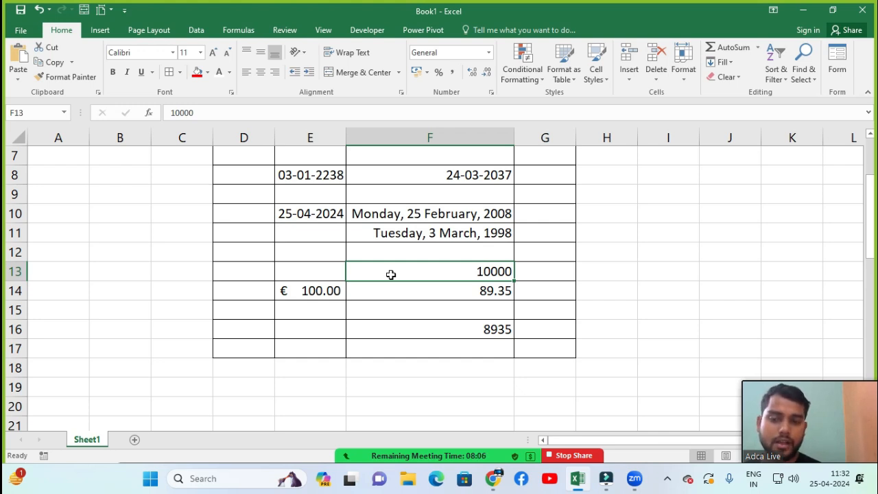
left_click(454, 73)
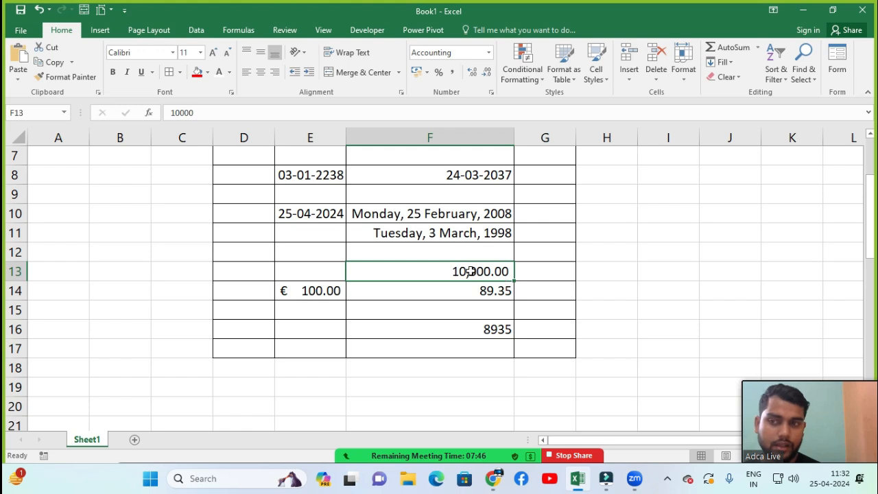
- Enter 500000 in cell E12 and apply the Comma Style to it
left_click(264, 251)
left_click(327, 253)
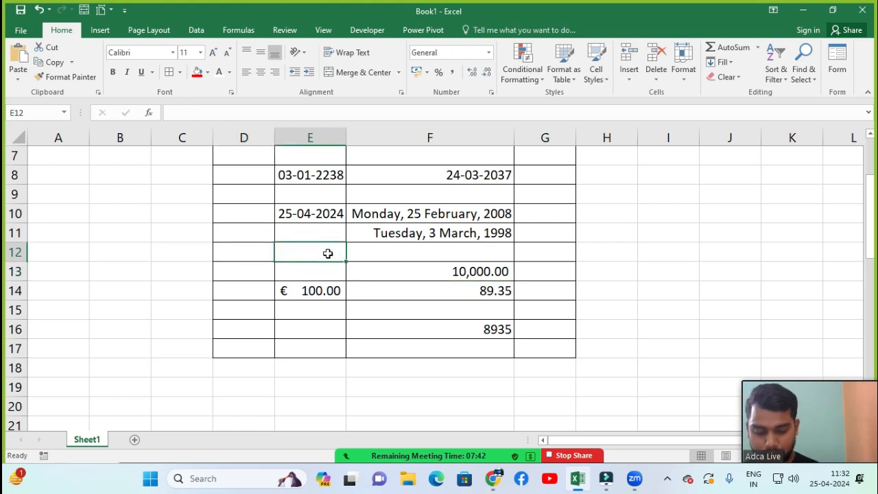
type("500000")
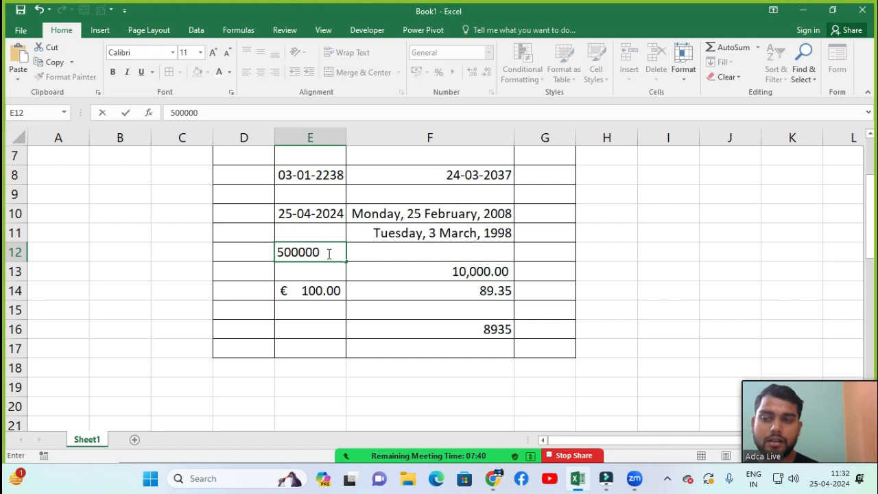
key("ctrl+Return")
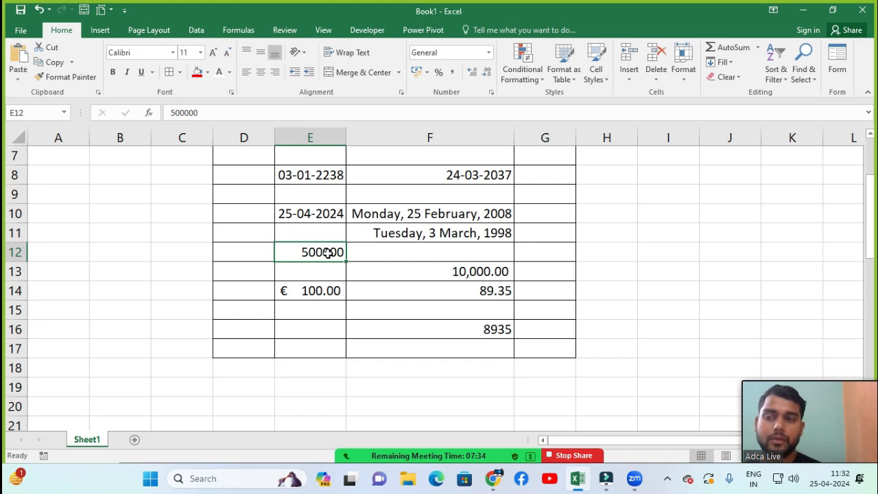
left_click(453, 73)
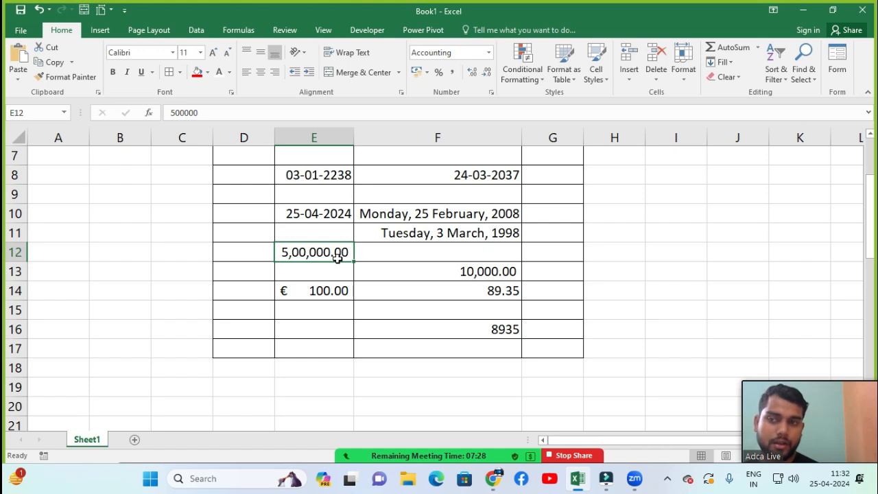
left_click(485, 75)
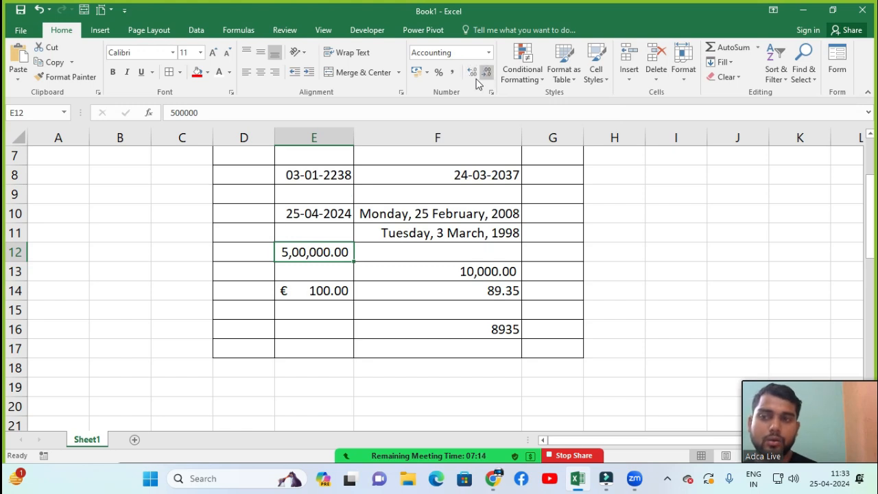
- Enter 200 in cell E17 of the bordered table
mouse_move(870, 238)
left_mouse_down()
mouse_move(870, 205)
mouse_move(870, 223)
left_mouse_up()
left_click(308, 332)
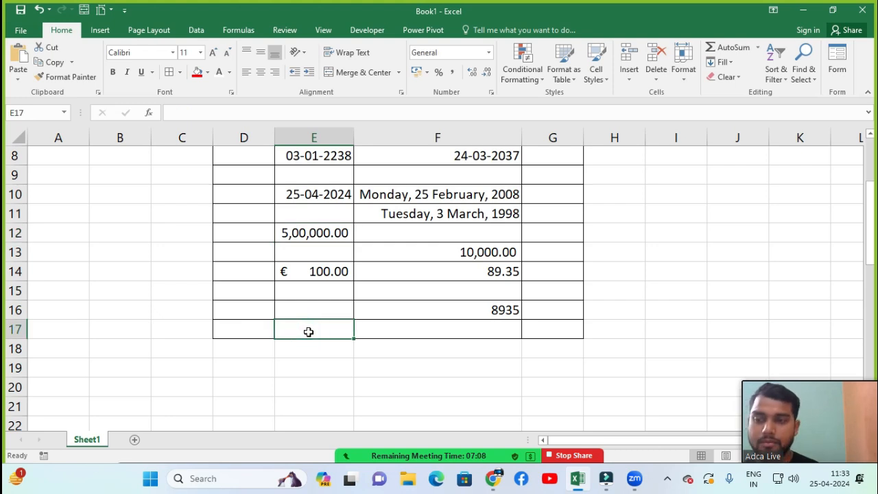
type("200")
key("Return")
left_click(309, 332)
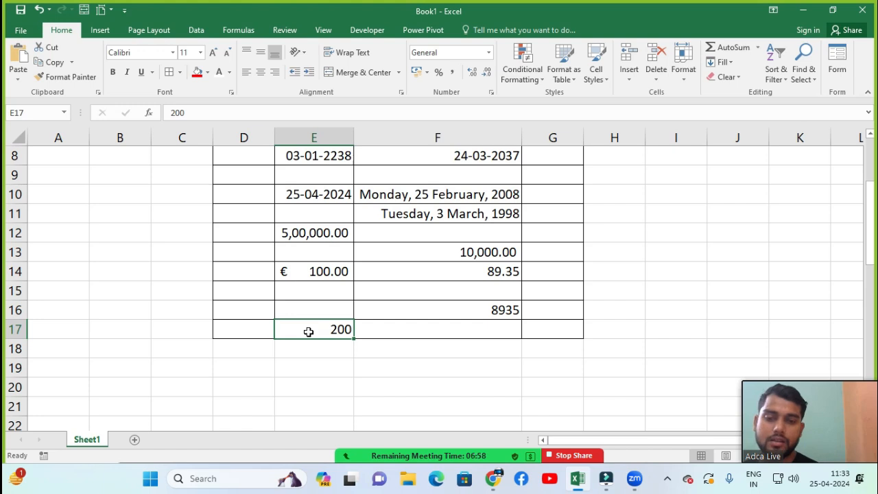
- Try to show two decimal places in E17 by editing its value to 200.00
double_click(309, 332)
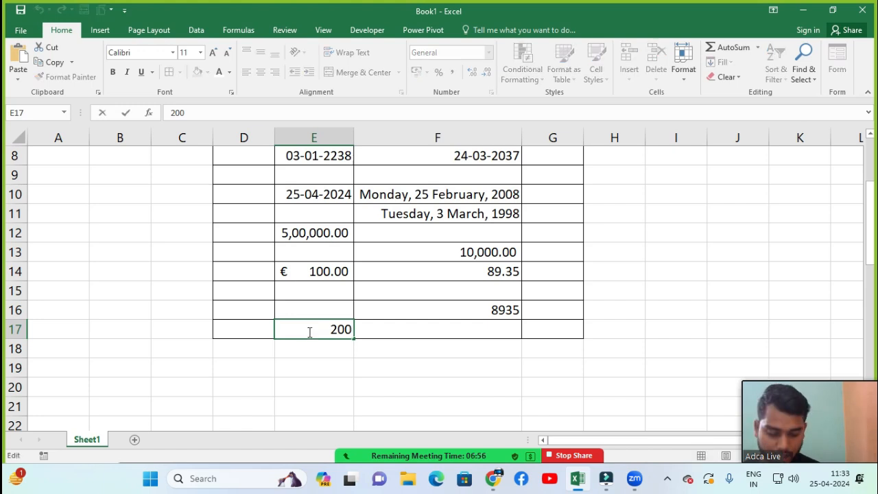
type(".")
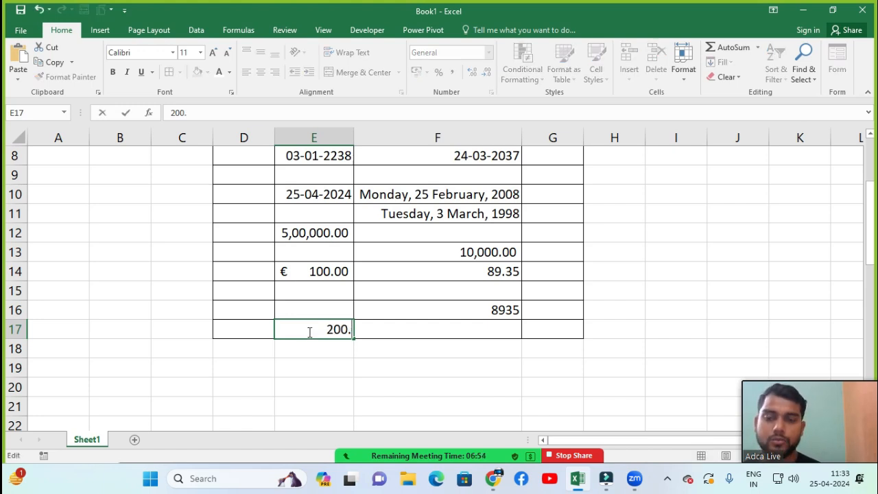
type("00")
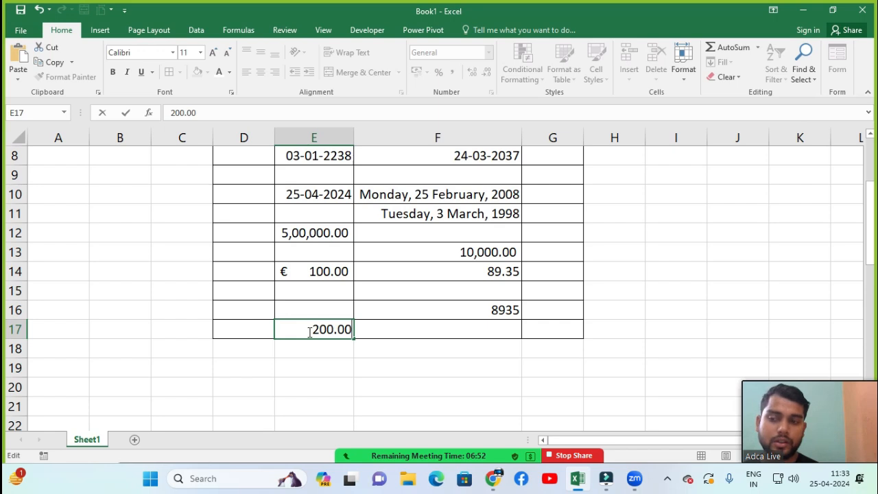
key("Return")
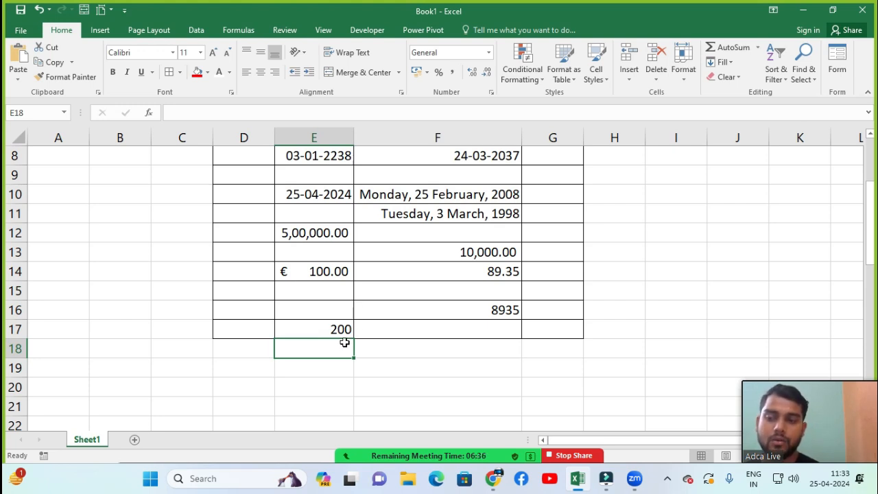
left_click(366, 333)
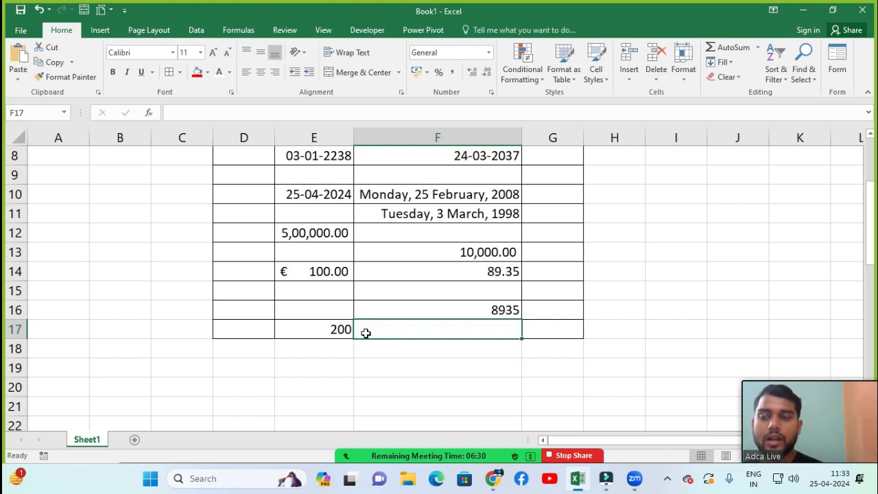
- Increase the decimal places shown in cell E17 to five
left_click(343, 330)
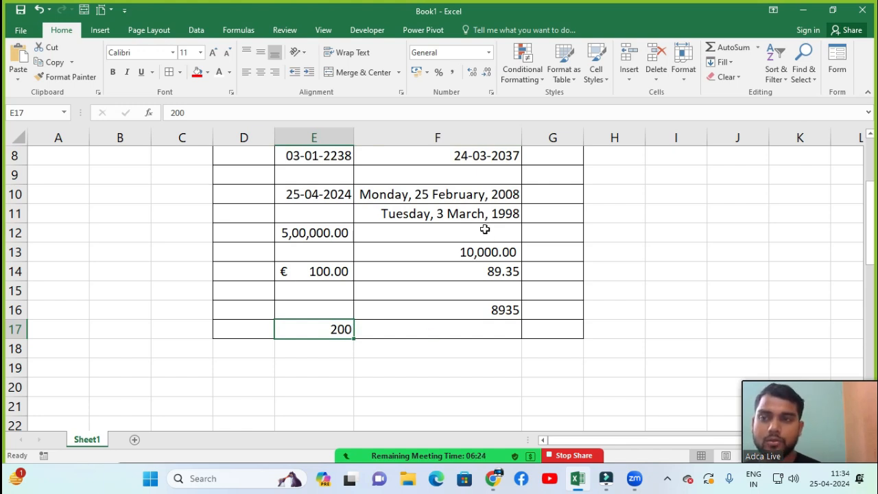
triple_click(469, 79)
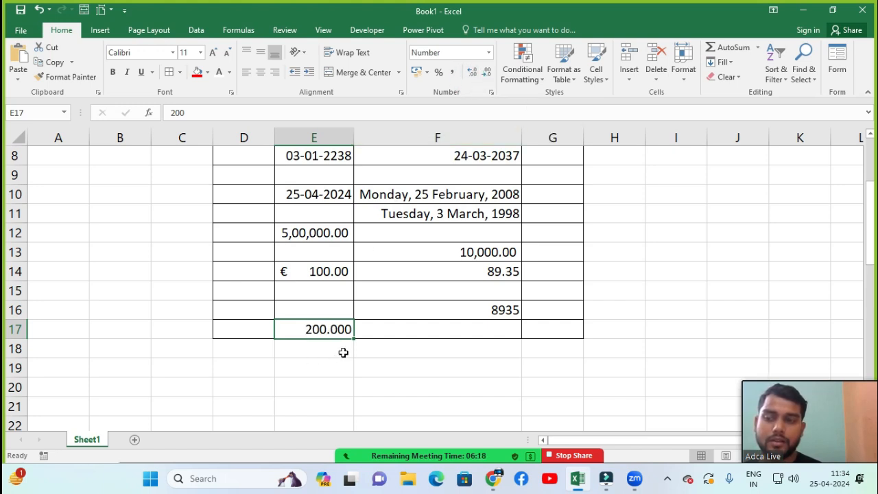
left_click(472, 74)
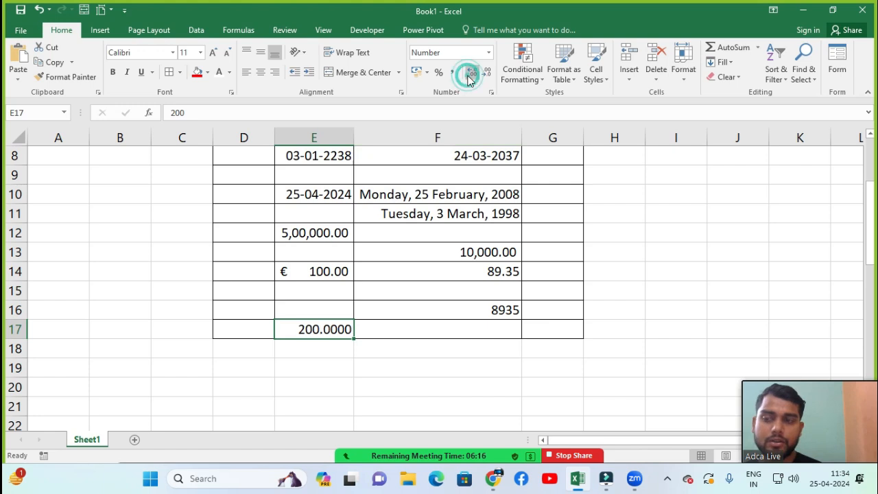
left_click(472, 74)
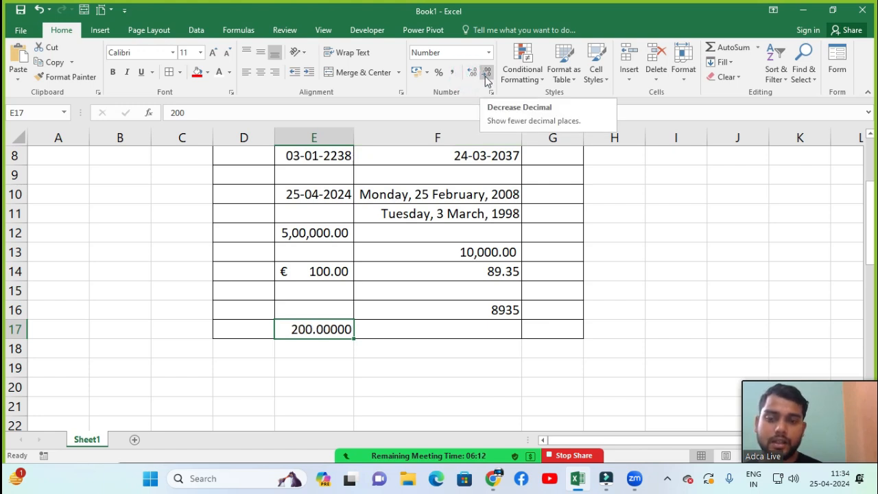
- Decrease the decimals shown in cell E17 until it is a whole number
left_click(486, 77)
left_click(485, 77)
left_click(486, 77)
left_click(486, 77)
left_click(486, 77)
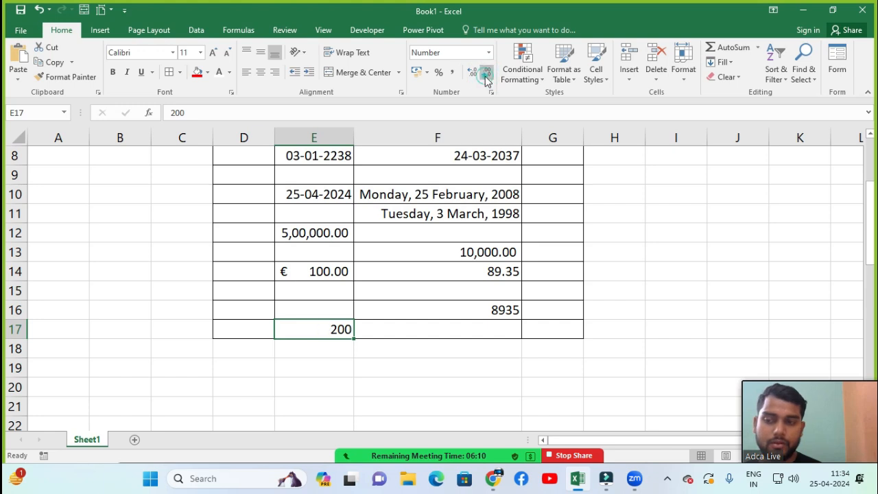
- Increase the decimals of cell E17 to three places
left_click(471, 79)
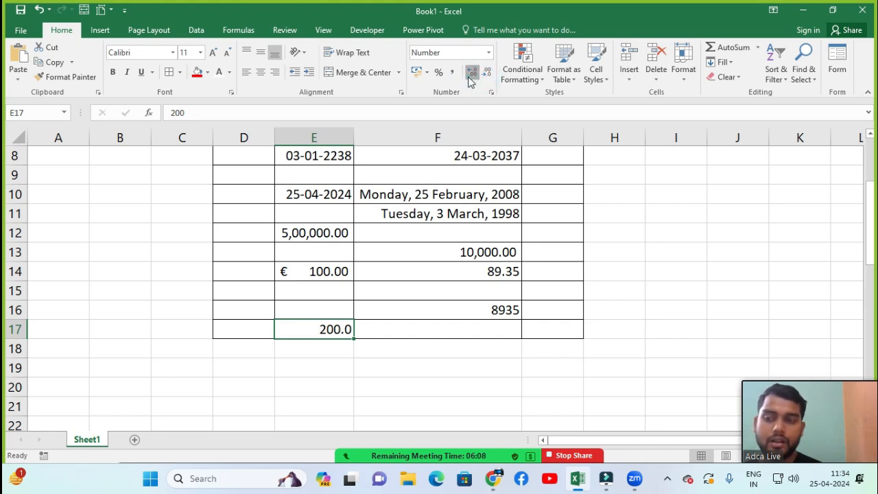
left_click(470, 80)
left_click(470, 79)
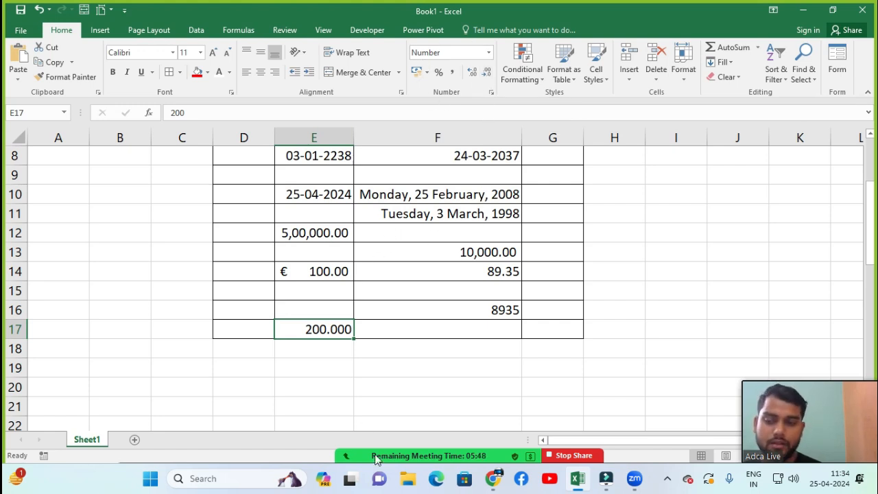
- Open the Zoom participants list, ask all participants to unmute, and close the list
mouse_move(375, 459)
left_click(327, 456)
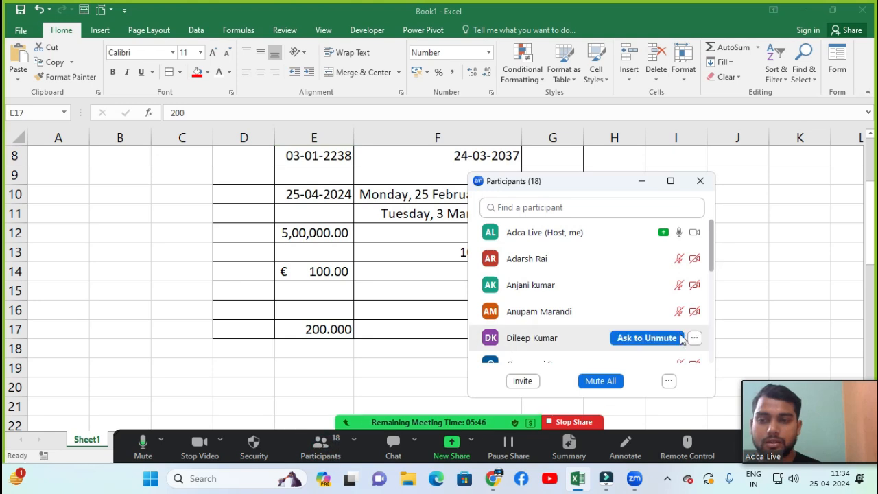
left_click(669, 381)
left_click(689, 340)
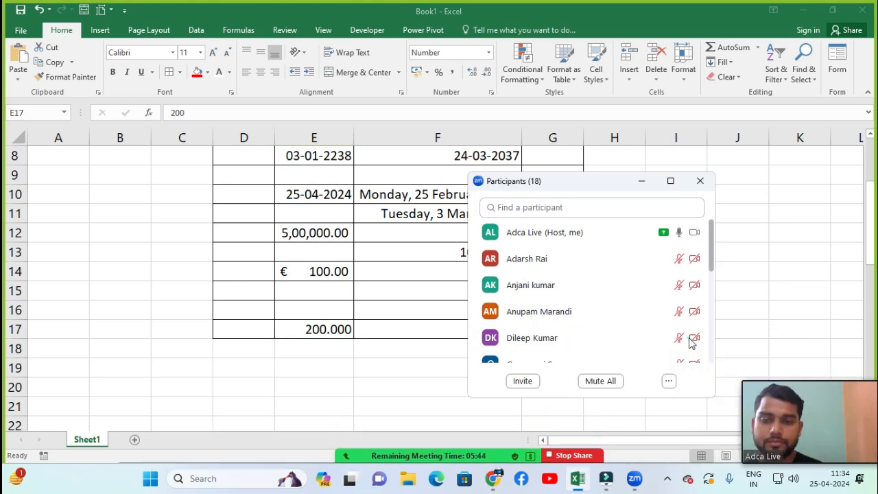
left_click_drag(712, 248, 709, 202)
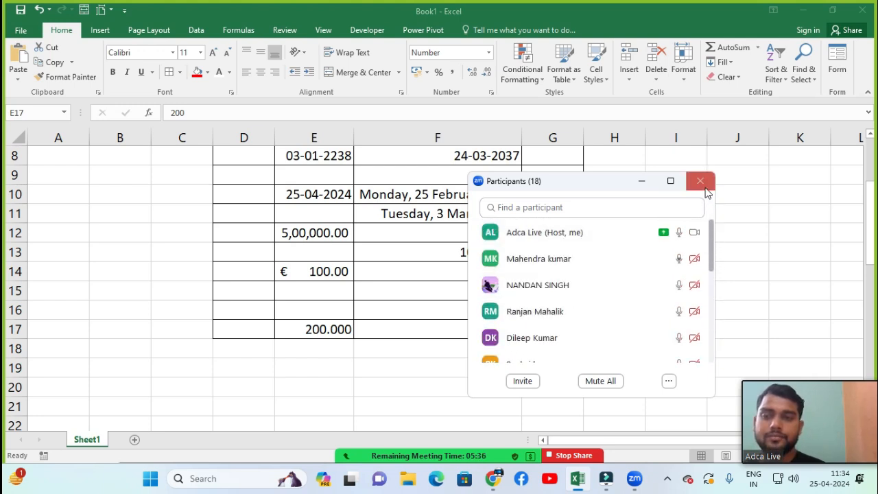
left_click(700, 181)
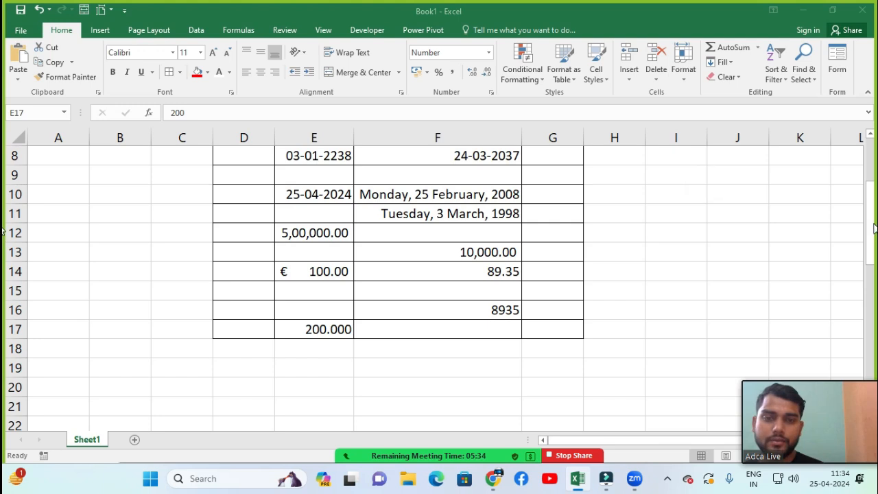
- Enter the text Border in cell J6 and clear the contents of cell J3
left_click_drag(870, 199, 869, 169)
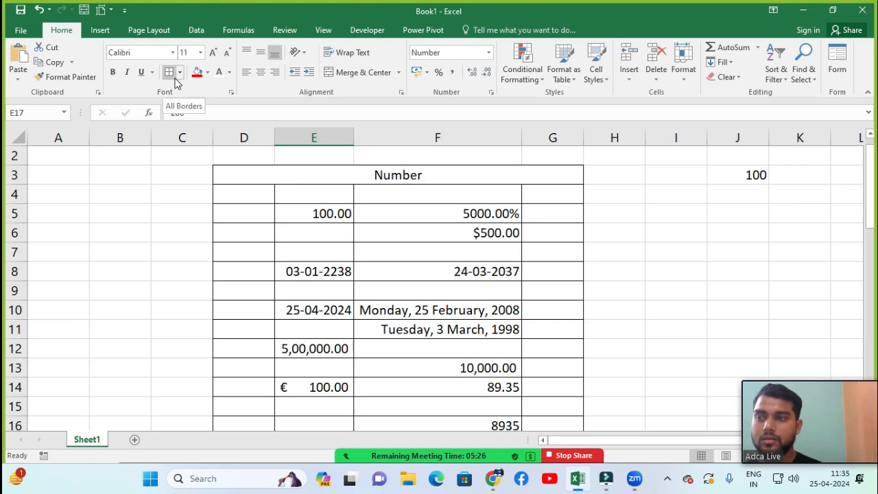
left_click(729, 249)
left_click(753, 226)
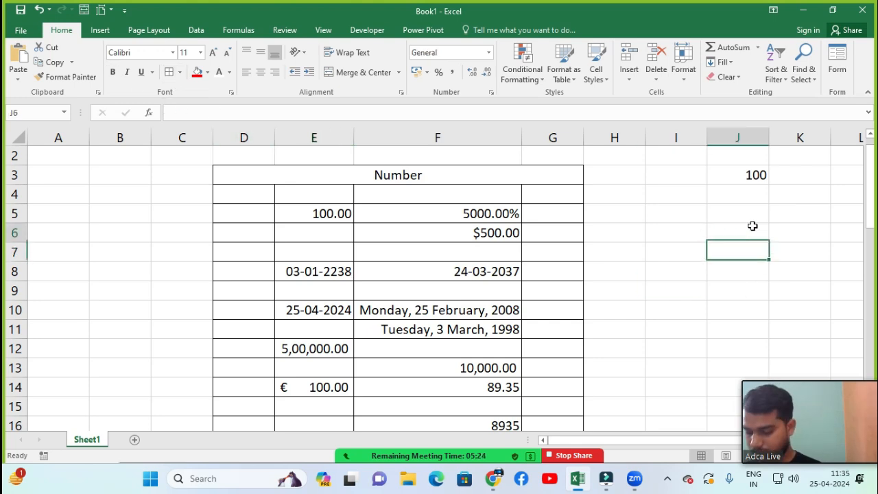
type("Bo")
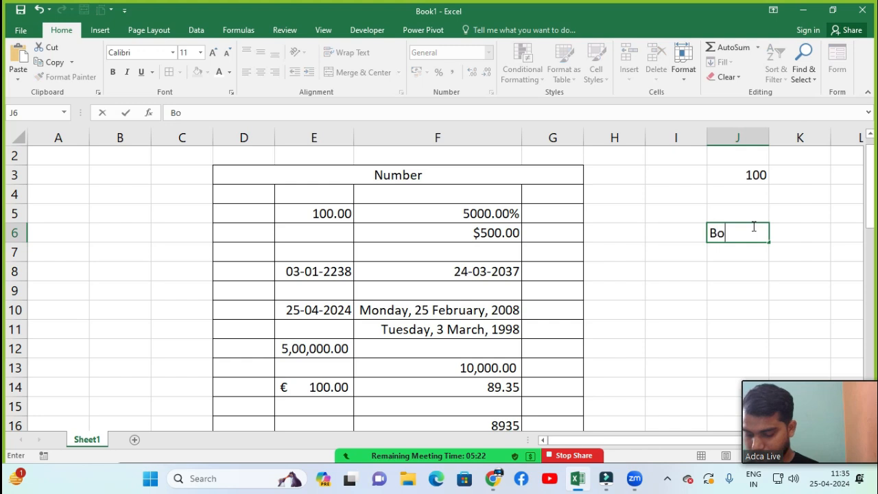
type("rdr")
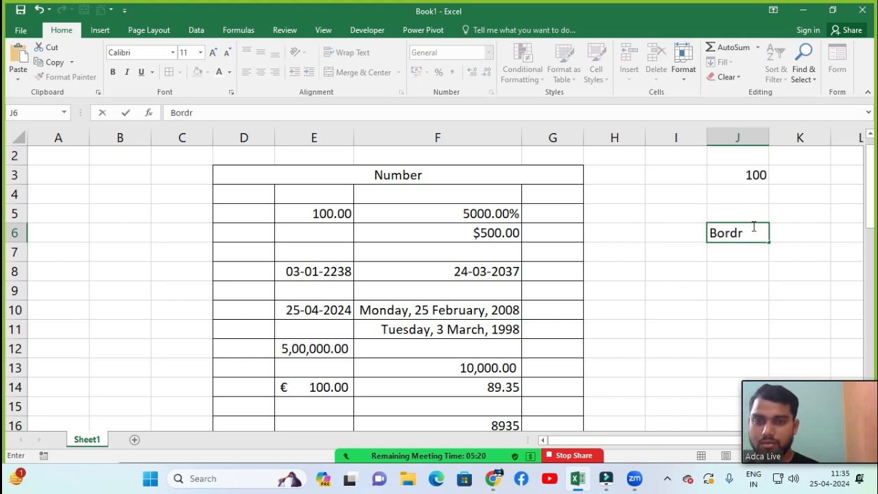
key("BackSpace")
key("BackSpace")
type("de")
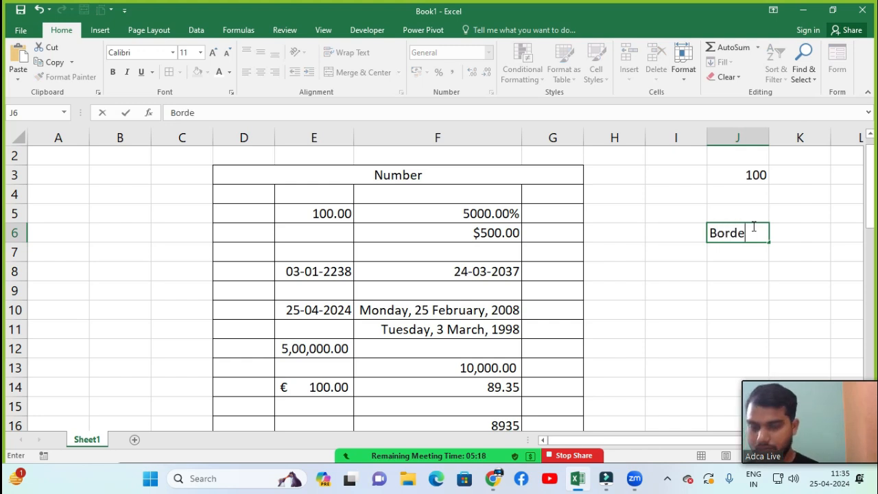
type("r")
key("Return")
left_click(753, 226)
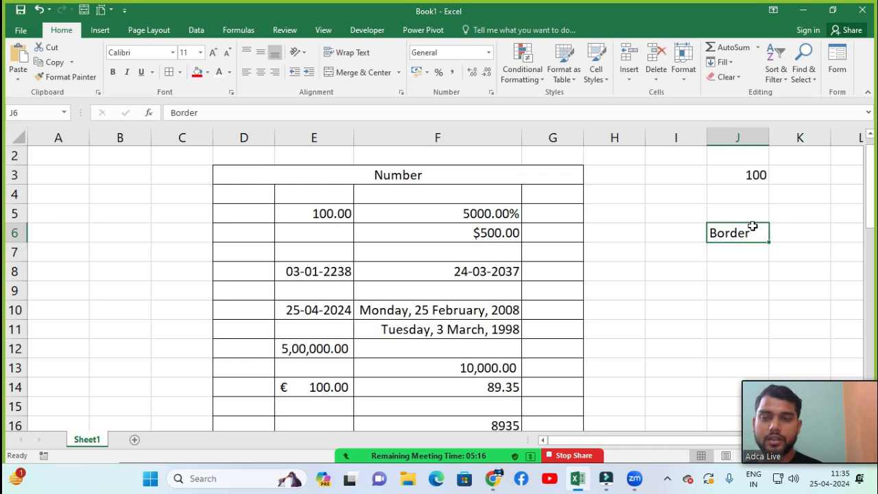
left_click(757, 181)
key("Delete")
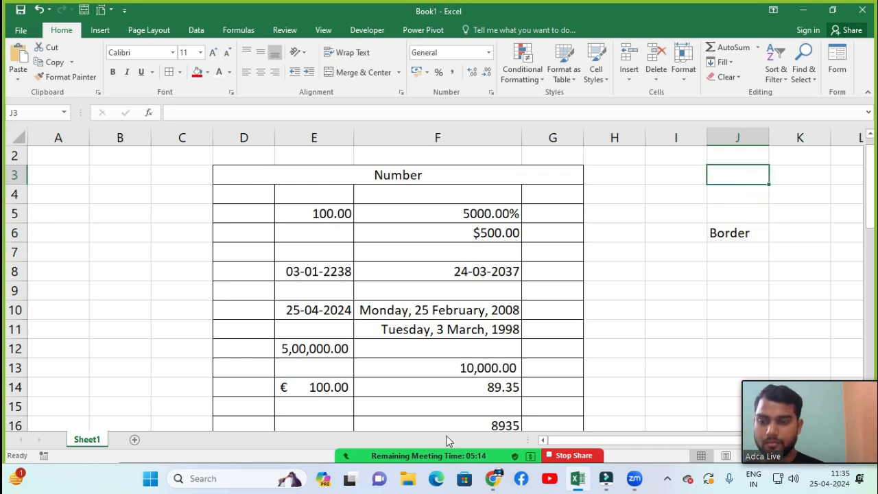
- Mute all participants in the Zoom meeting and close the participants list
mouse_move(450, 453)
left_click(321, 449)
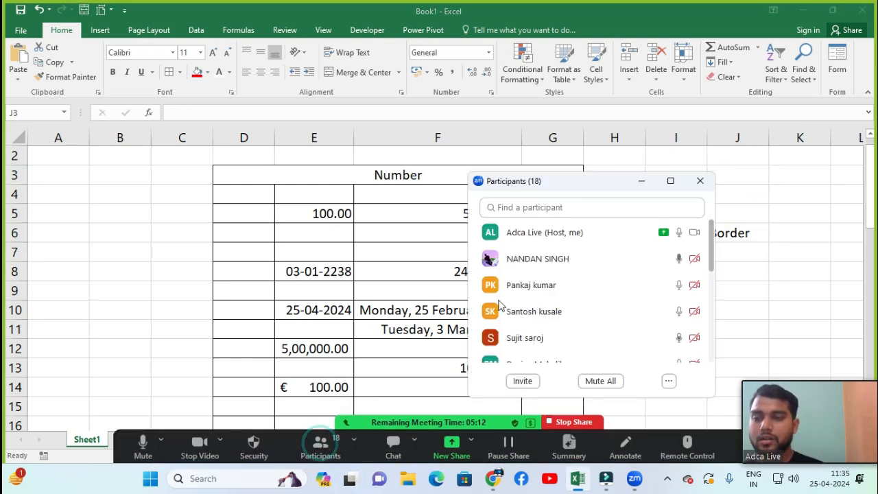
left_click(592, 382)
left_click(514, 270)
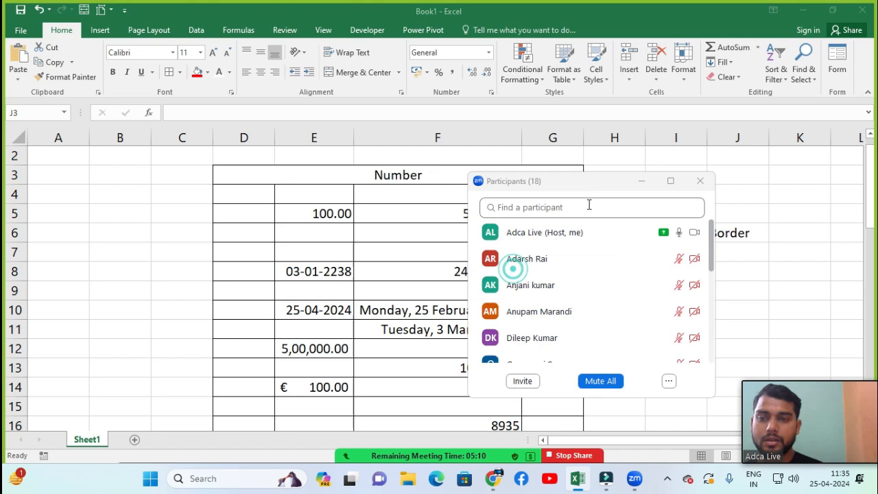
left_click(699, 183)
- Change the text in cell J6 to All Border
left_click(732, 234)
double_click(733, 234)
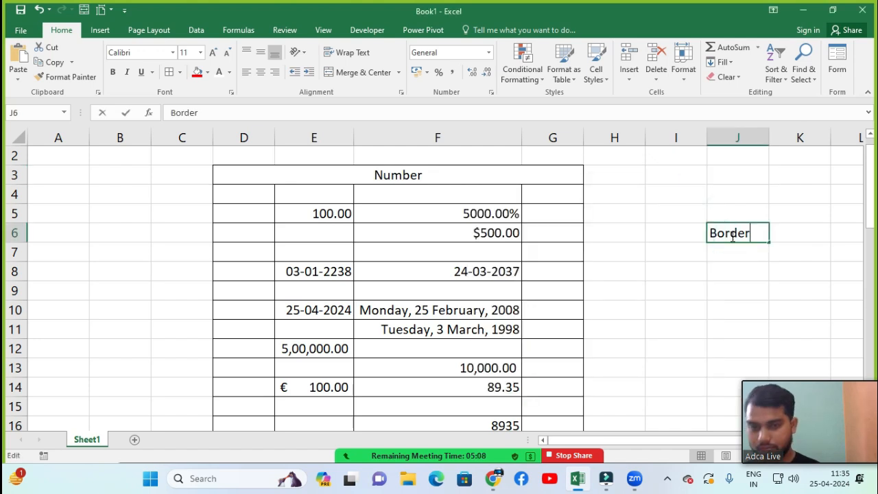
type("A")
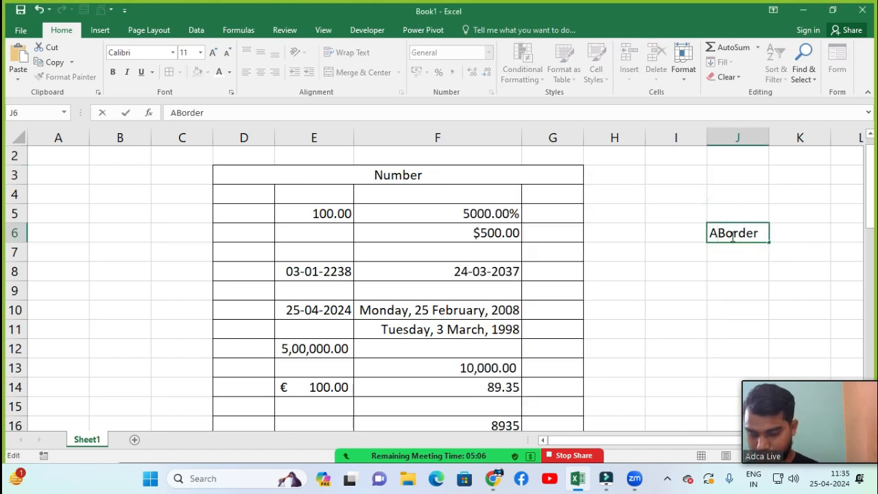
type("ll")
key("Return")
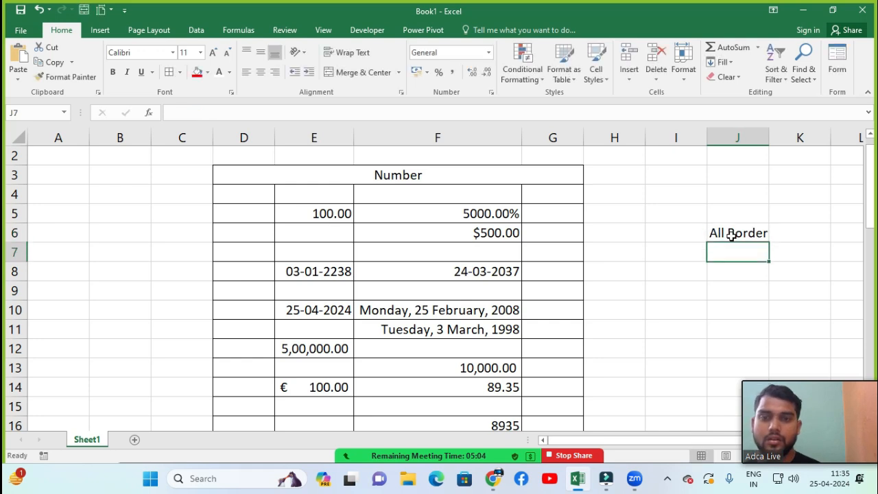
- Enter the text Marge and Center in cell K6
left_click(733, 235)
key("Right")
key("Right")
left_click(731, 236)
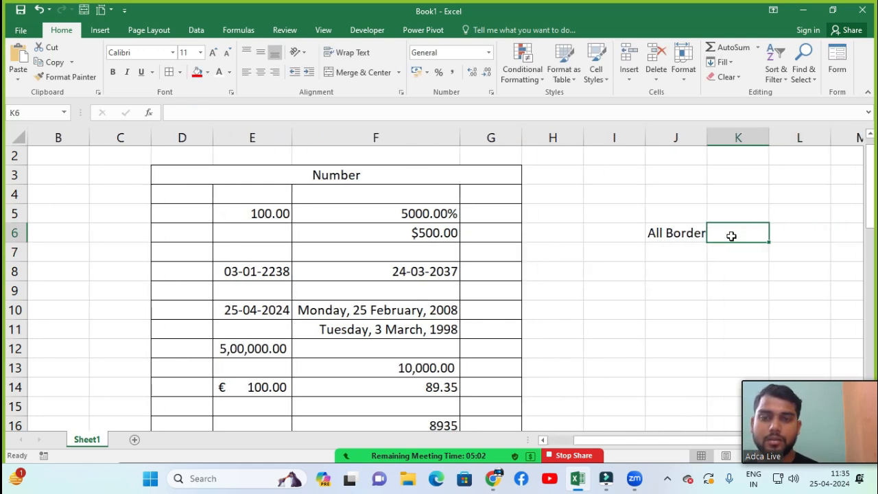
type("Mrg")
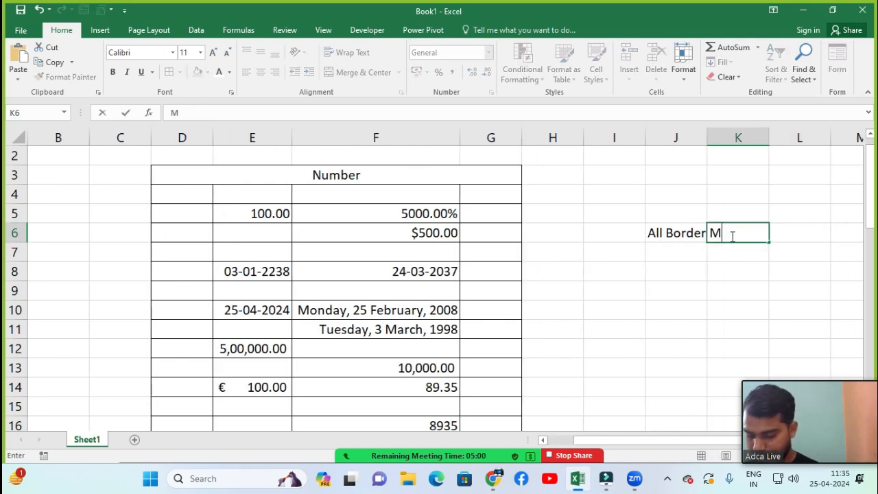
key("BackSpace")
key("BackSpace")
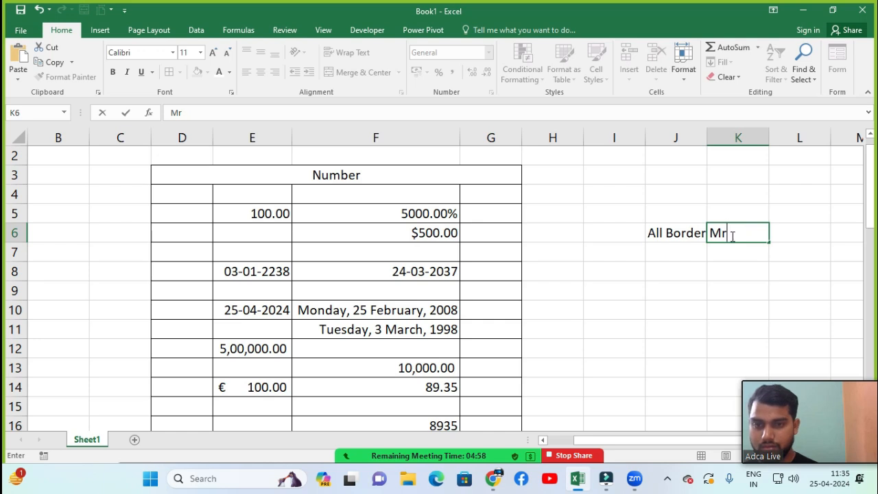
type("arge ")
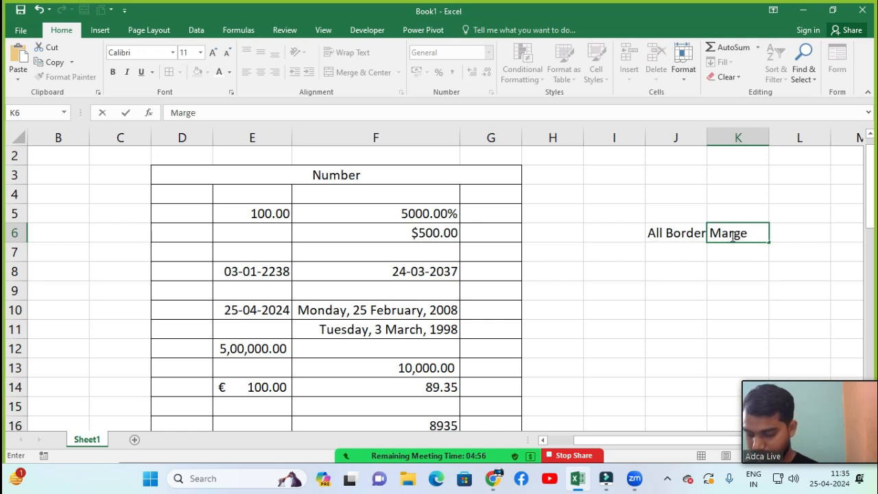
type("and ")
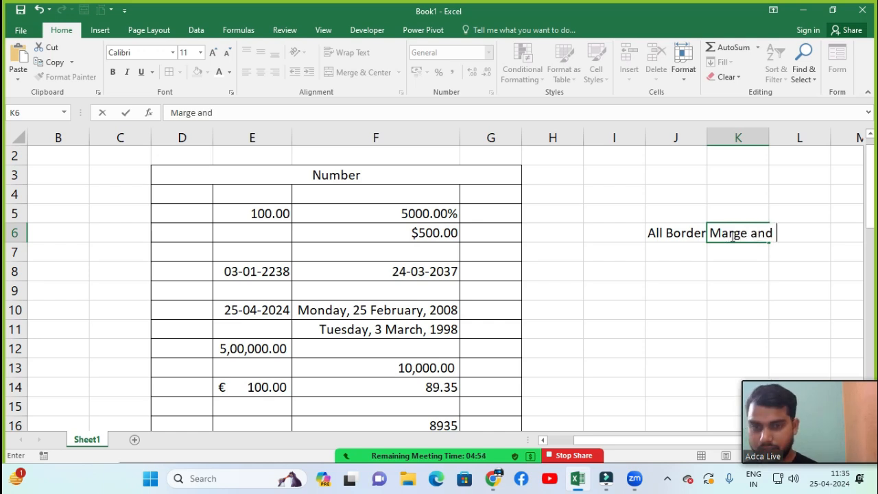
type("Center")
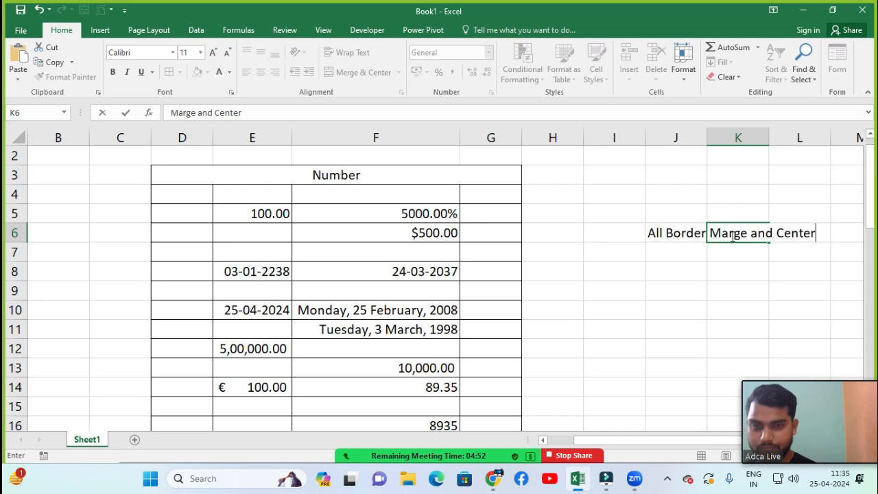
key("Return")
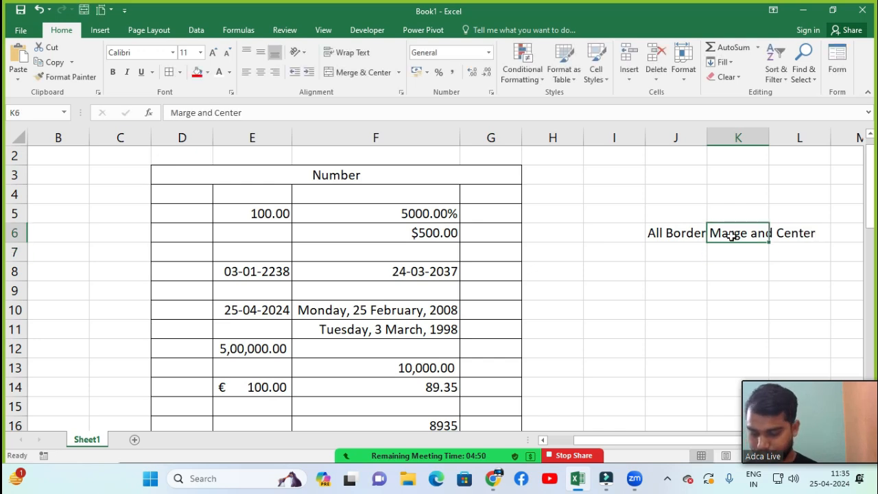
- AutoFit the width of column K to the text in K6 and move to cell J7
key("alt+o")
key("c")
key("a")
key("Left")
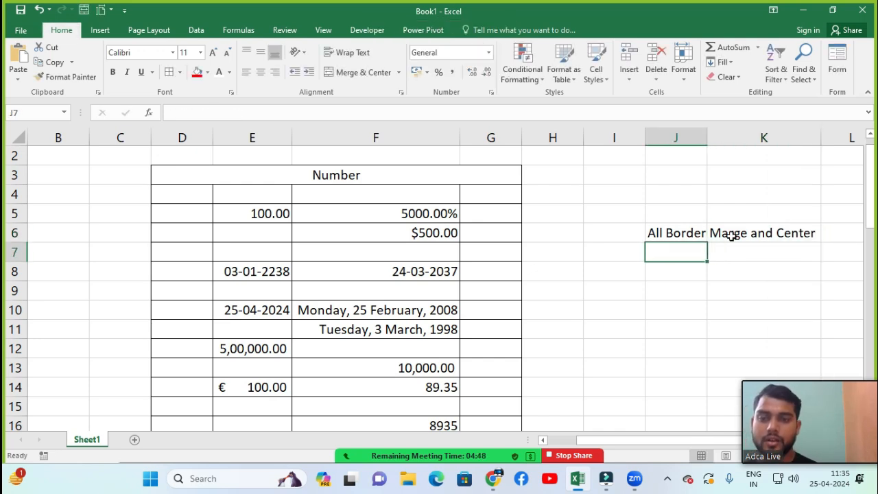
type("Ctrl")
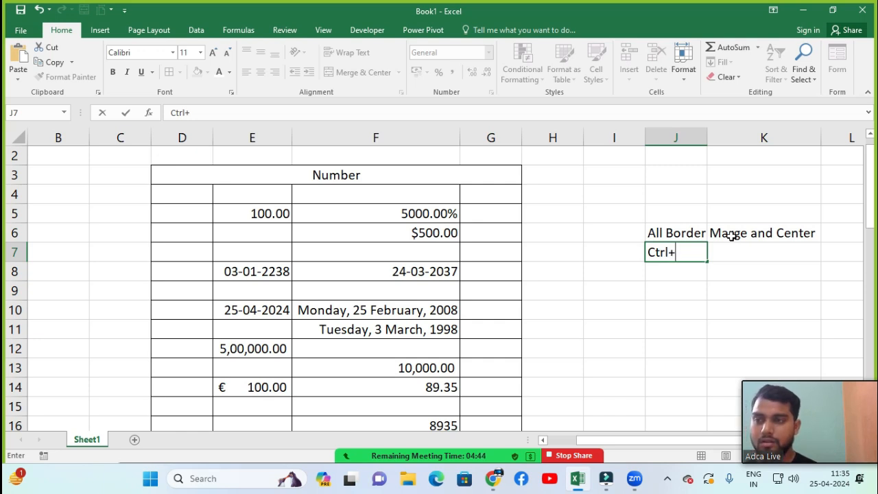
type("+")
key("BackSpace")
key("BackSpace")
key("BackSpace")
key("BackSpace")
key("BackSpace")
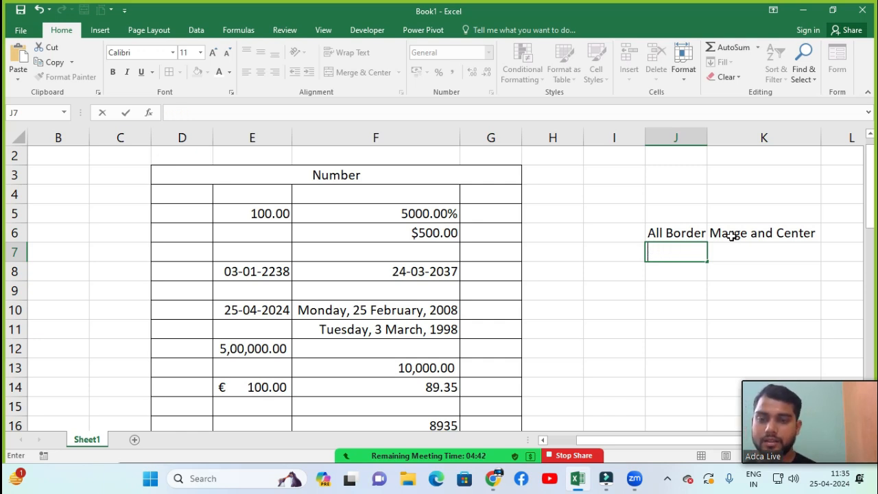
key("alt+l")
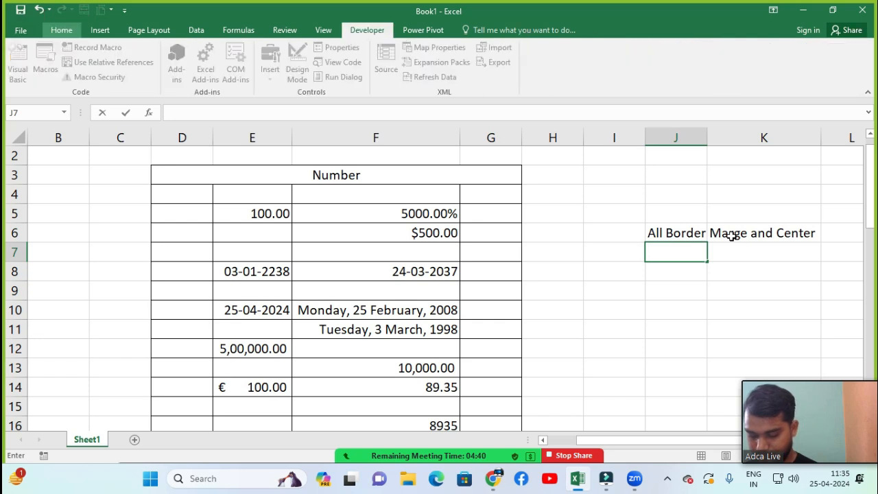
type("+")
key("Escape")
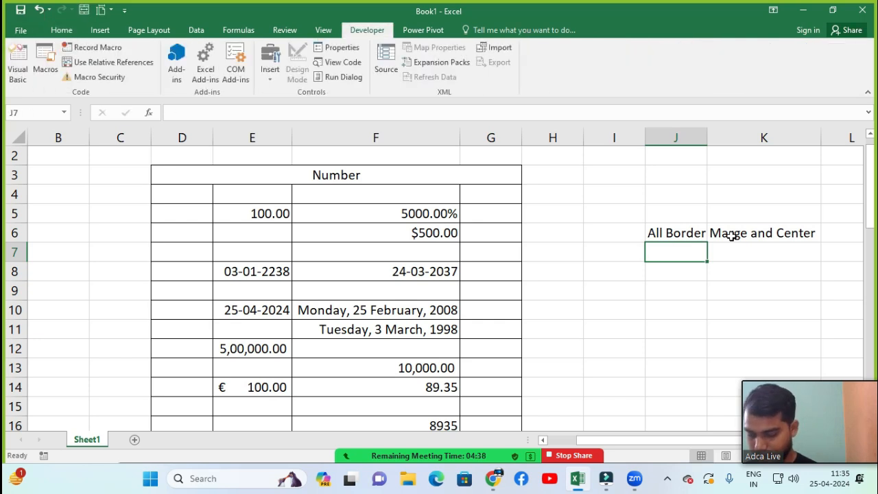
key("F1")
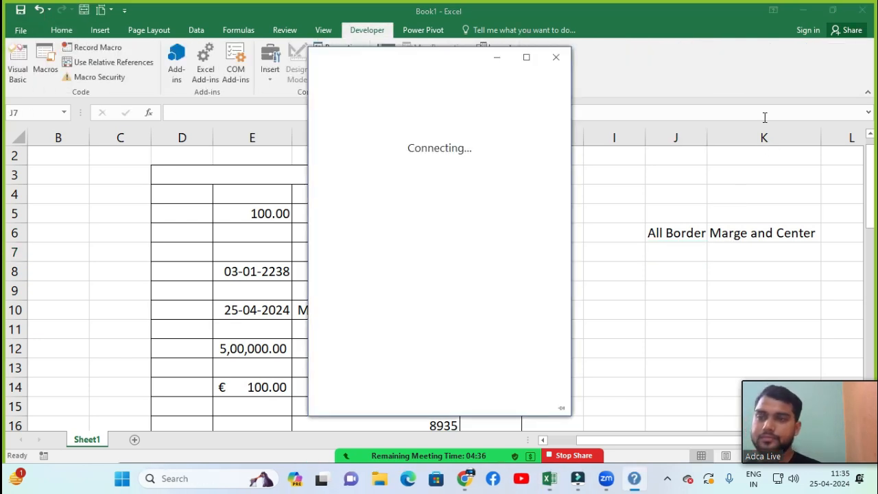
left_click(558, 57)
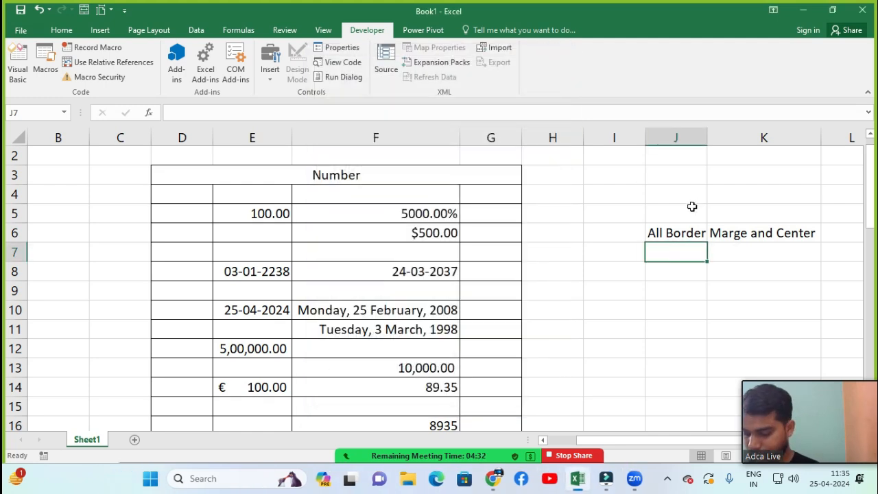
- Enter the text Alt+H+B+A in cell J7 and AutoFit the width of column J to it
type("Alt+")
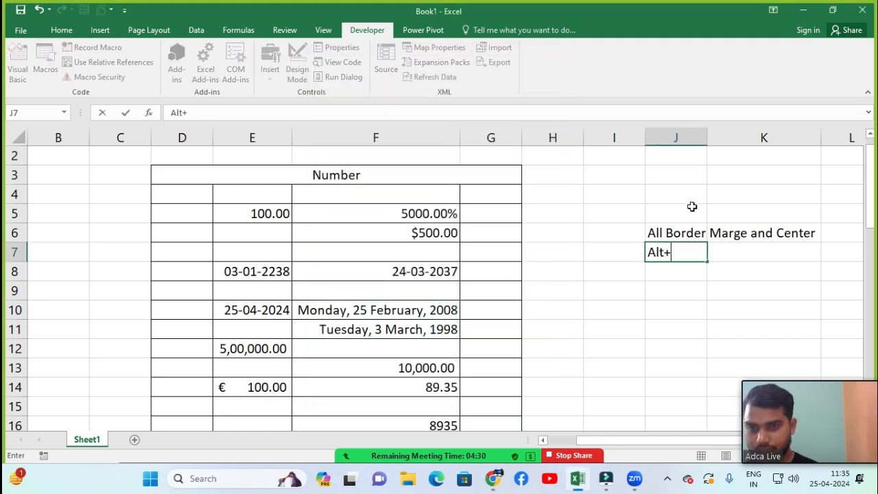
type("H+")
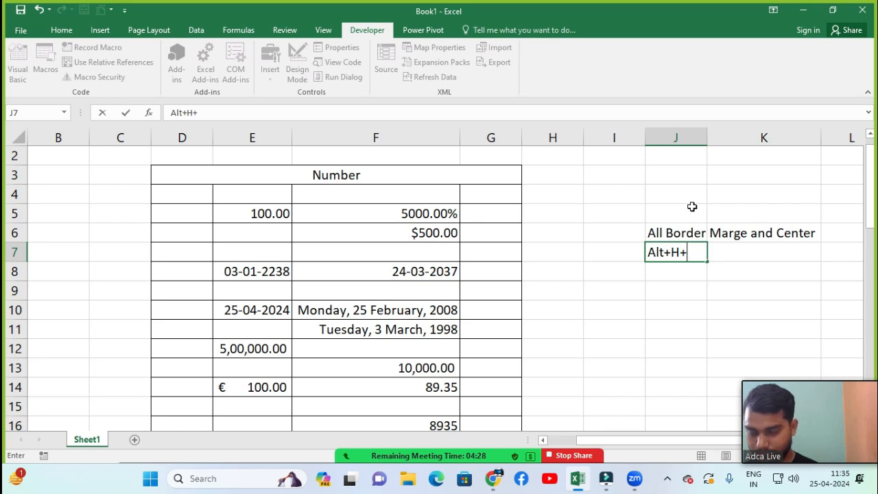
type("B+A")
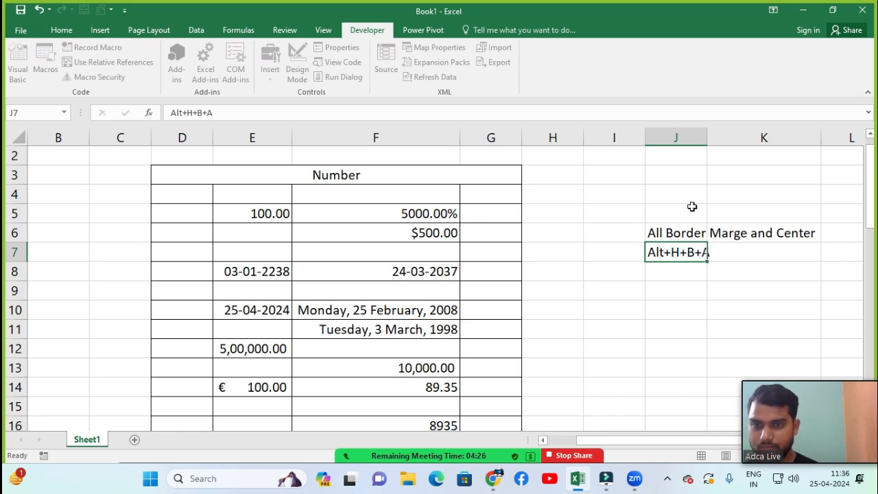
key("Return")
key("Up")
key("alt+o")
key("c")
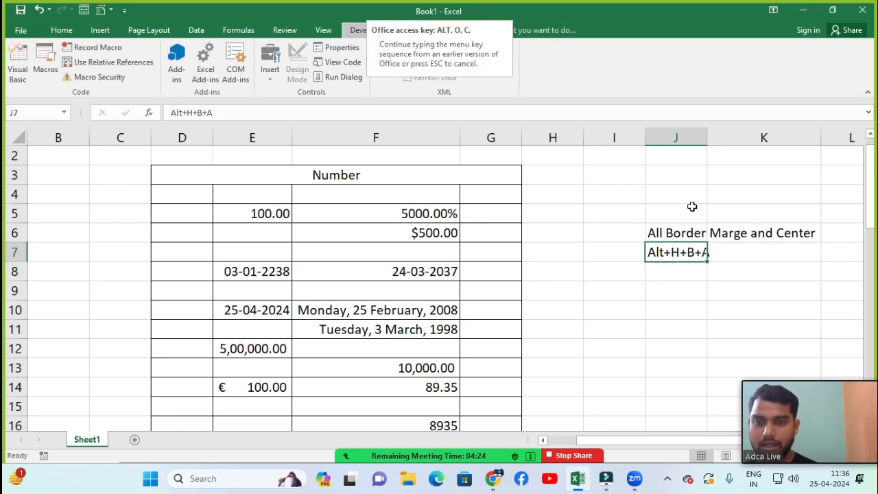
key("a")
- Enter the text Atl+H+M+C in cell K7 under the Marge and Center label
key("Right")
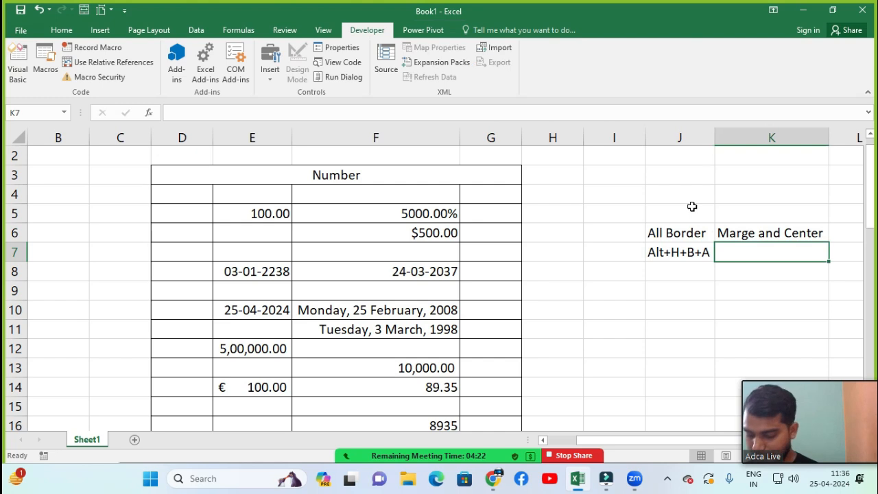
type("Atl+")
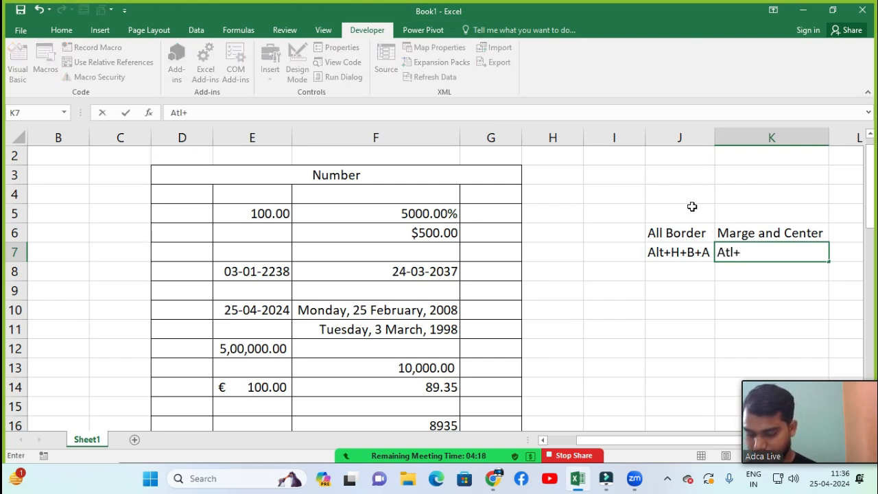
type("H+M+C")
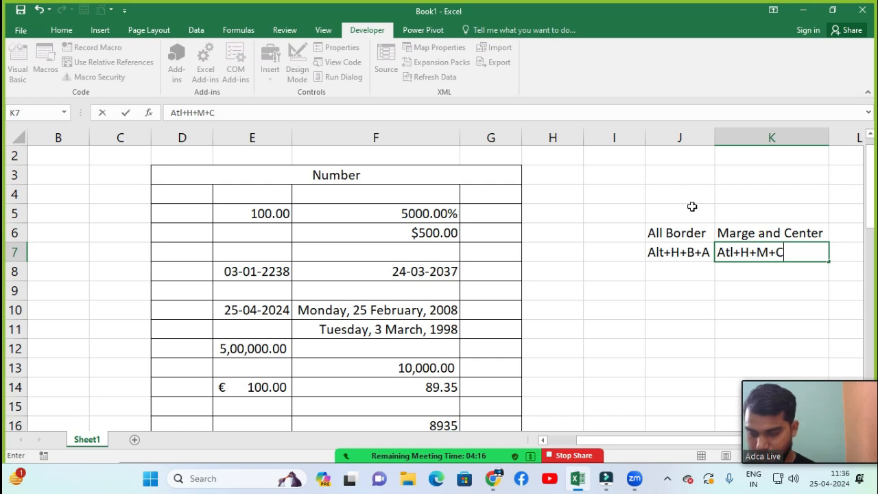
key("Return")
key("Up")
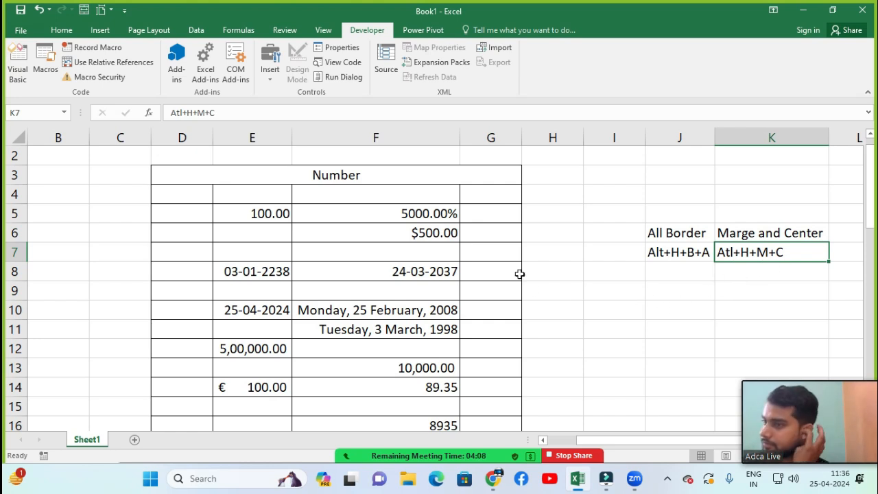
- View the workbook's Info page and the list of recent files, and return to the worksheet at cell I7
left_click(48, 29)
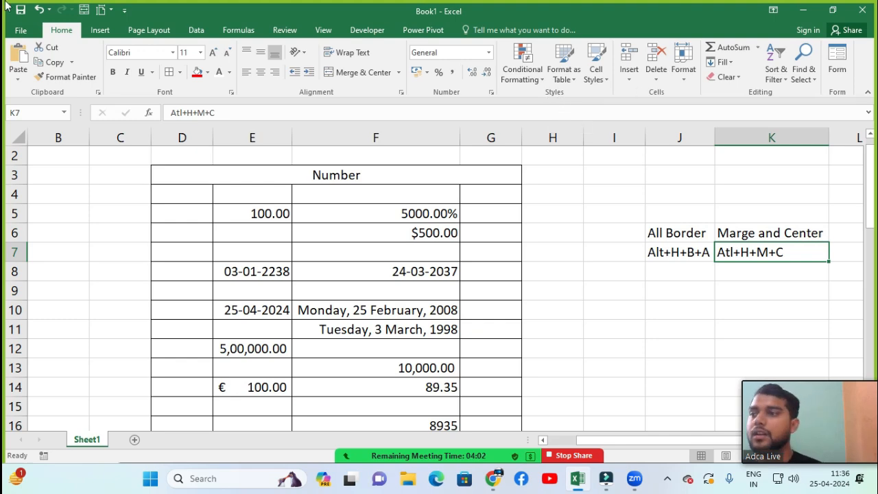
left_click(21, 31)
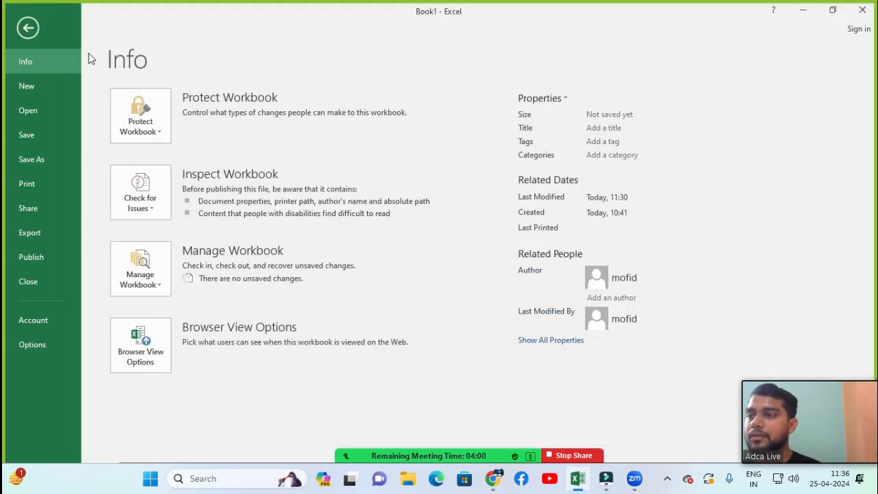
left_click(45, 112)
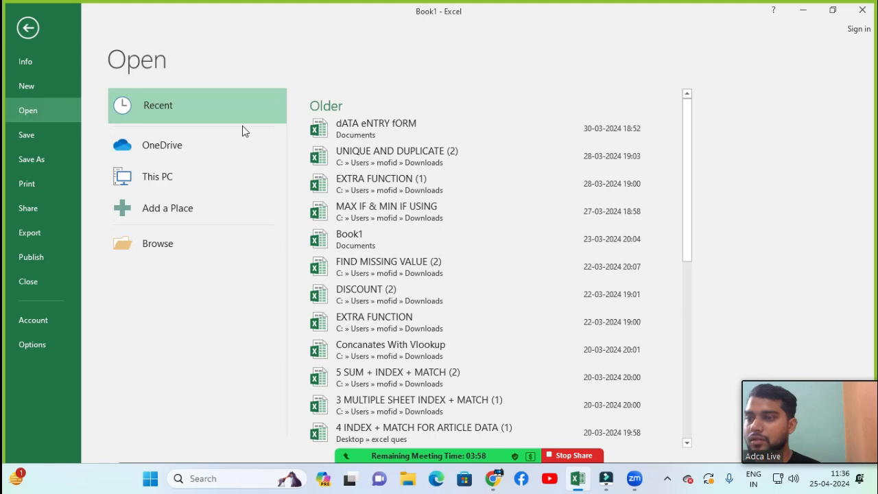
left_click(529, 252)
left_click(610, 249)
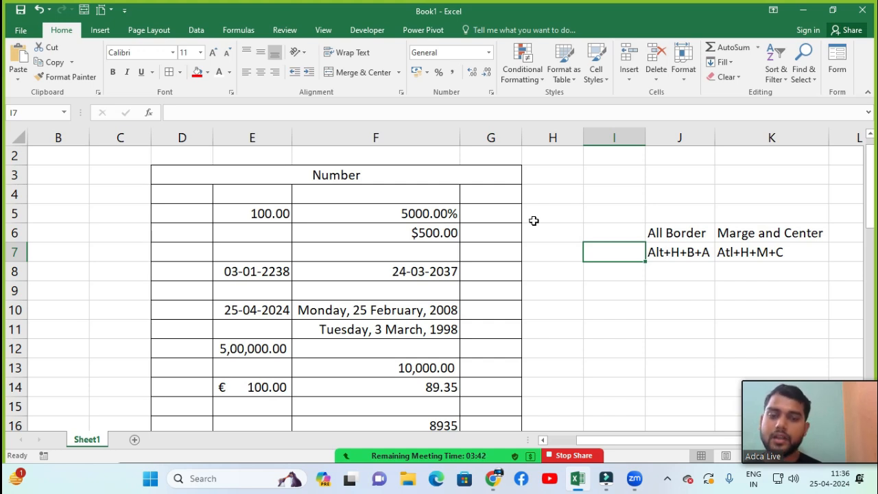
- Add a new worksheet and enter the headers Roll No, Name and Math in cells A1 to C1
left_click(135, 441)
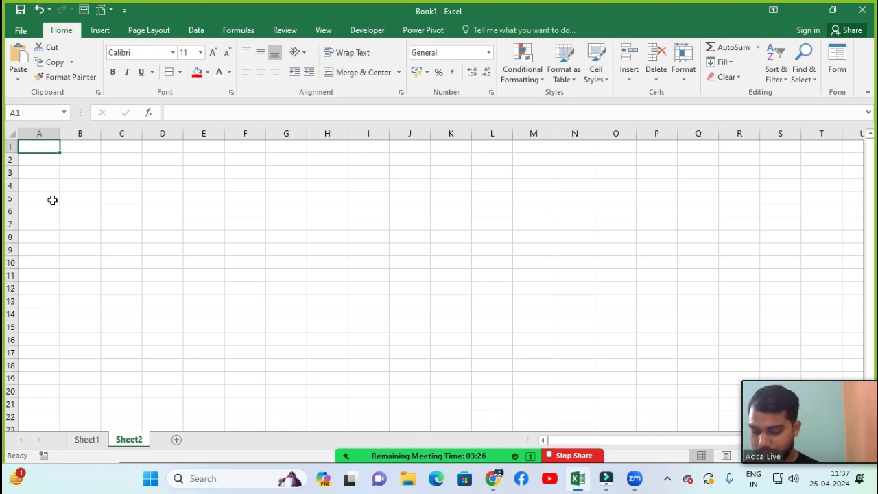
type("Roll No")
key("Tab")
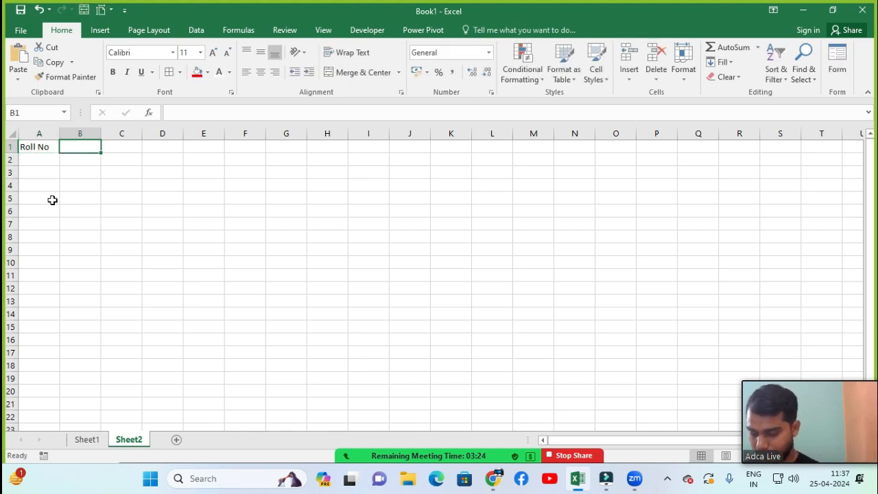
type("N,am")
key("BackSpace")
key("BackSpace")
key("BackSpace")
type("a")
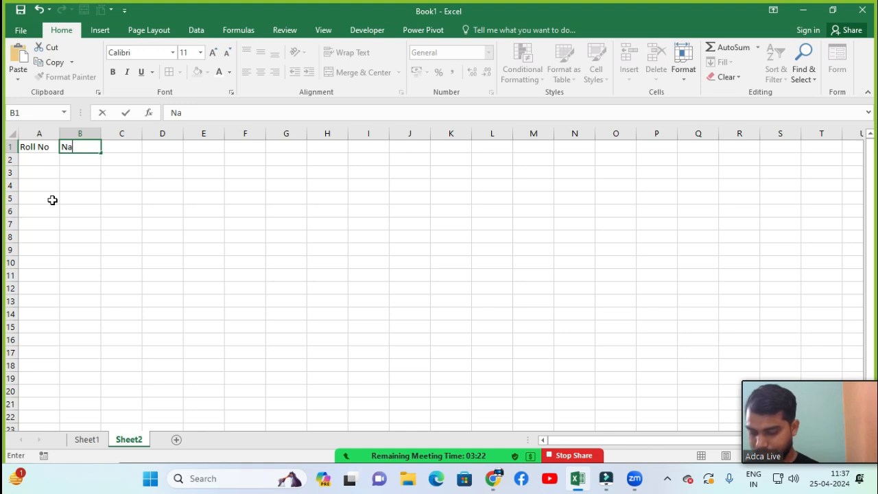
type("me")
key("Tab")
type("Math")
key("Tab")
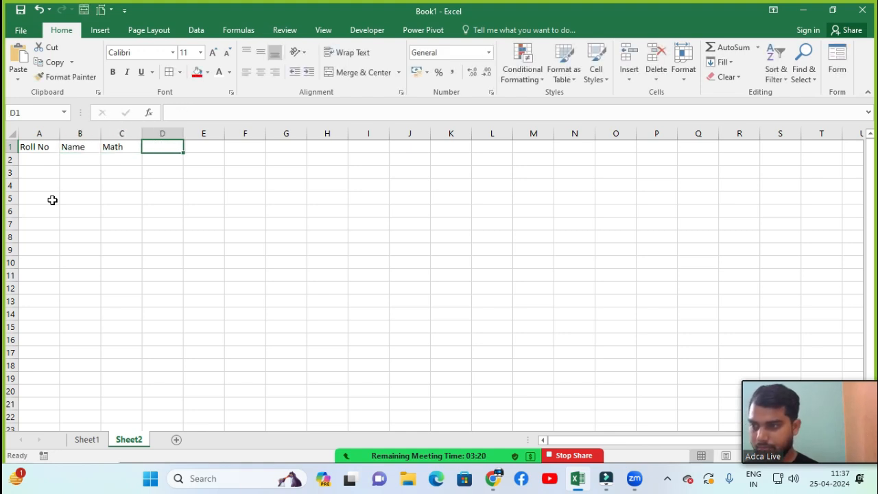
- Enter the headers Hindi, English, Sst, Skt and Total in cells D1 to H1
type("Hindi")
key("Tab")
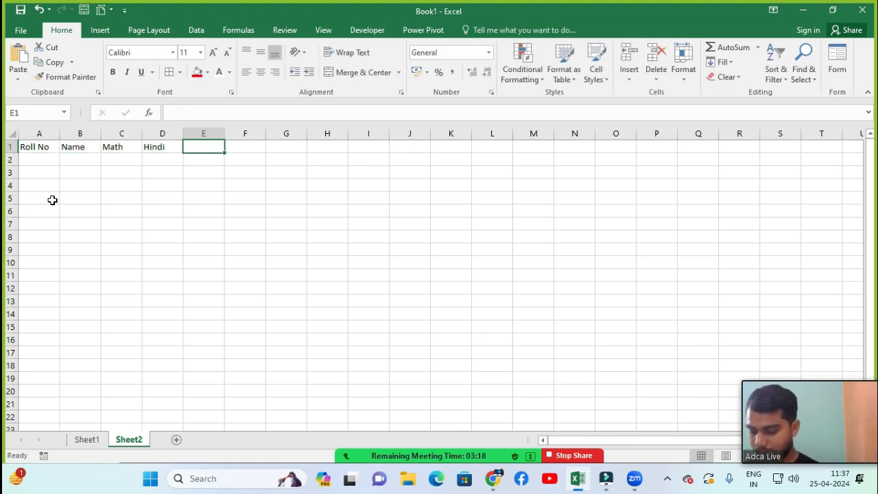
type("En")
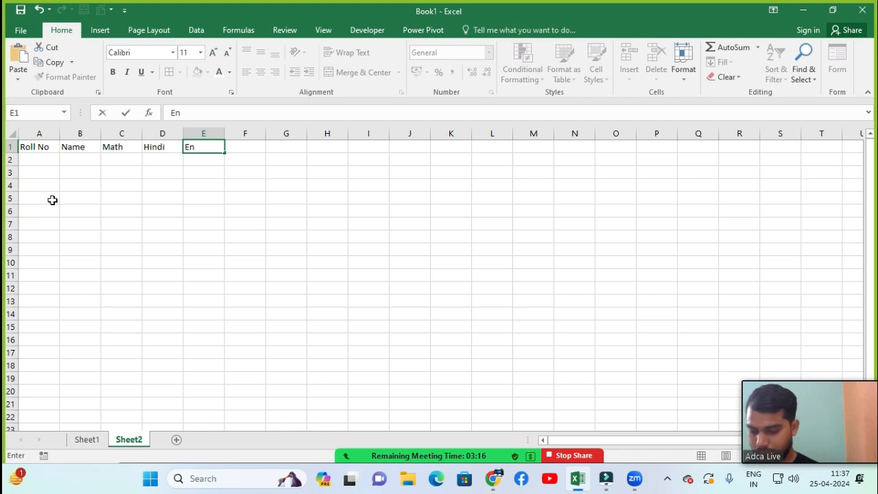
type("glish")
key("Tab")
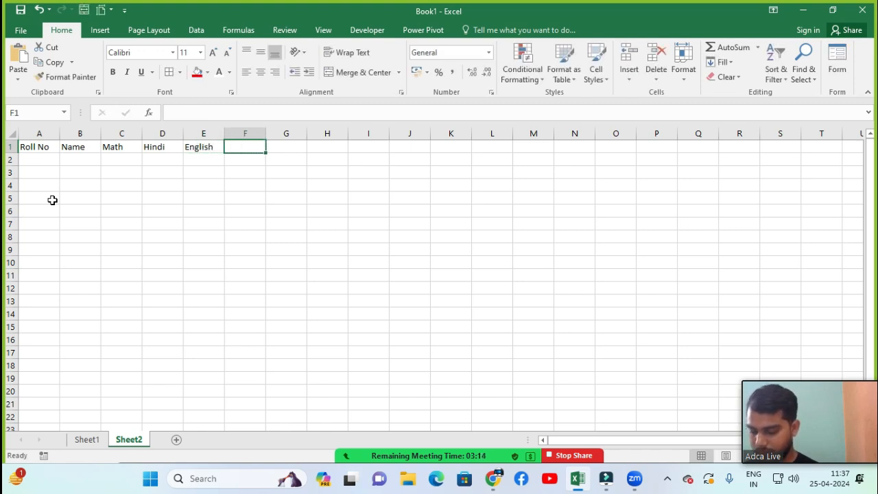
type("Sst")
key("Tab")
type("Skt")
key("Tab")
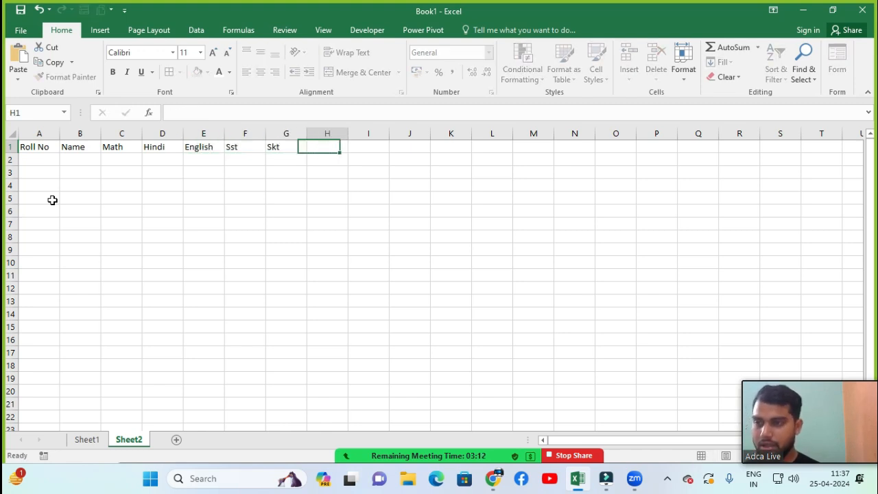
type("Total")
key("Return")
key("Up")
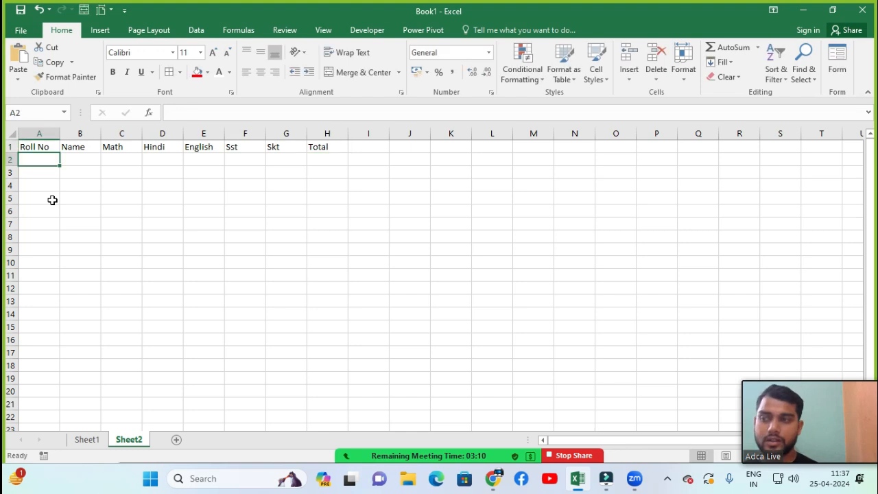
- Apply all borders to the marks table range A1:H11
key("shift+Right")
key("shift+Right")
key("shift+Right")
key("shift+Right")
key("shift+Right")
key("shift+Right")
key("shift+Right")
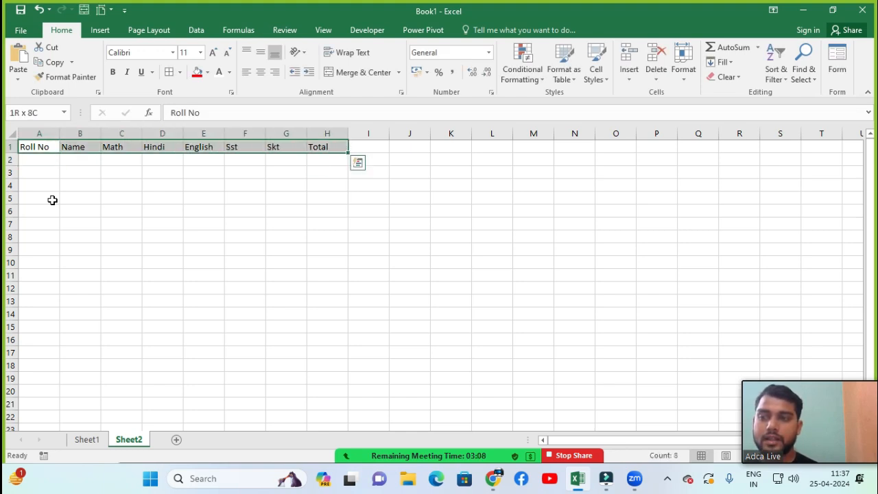
key("shift+Down")
key("shift+Down")
key("shift+Down")
key("shift+Down")
key("shift+Down")
key("shift+Down")
key("shift+Down")
key("shift+Down")
key("shift+Down")
key("shift+Down")
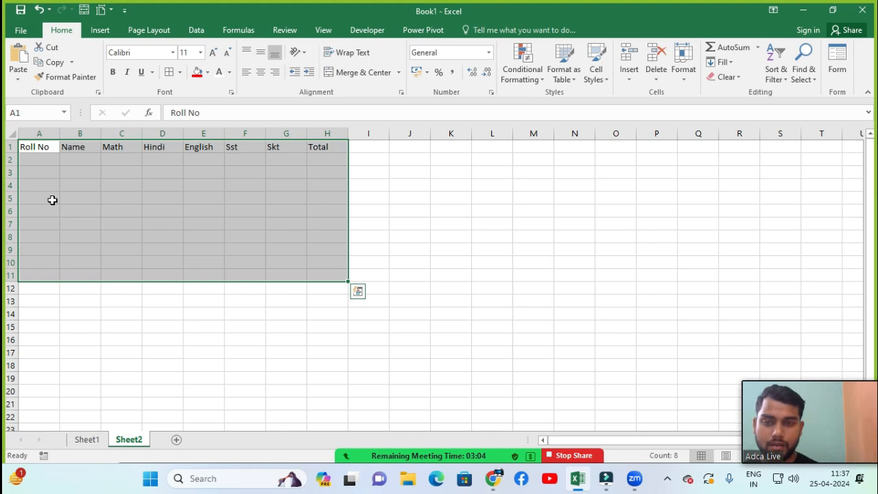
key("alt")
key("h")
key("b")
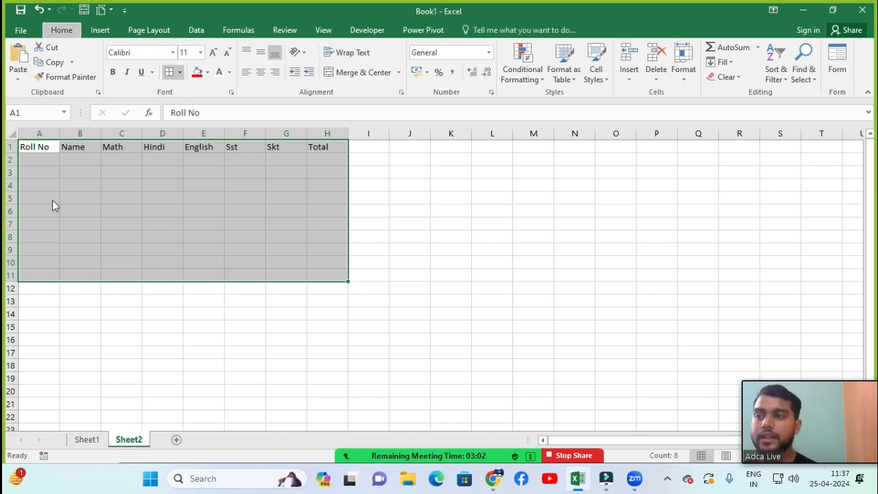
key("a")
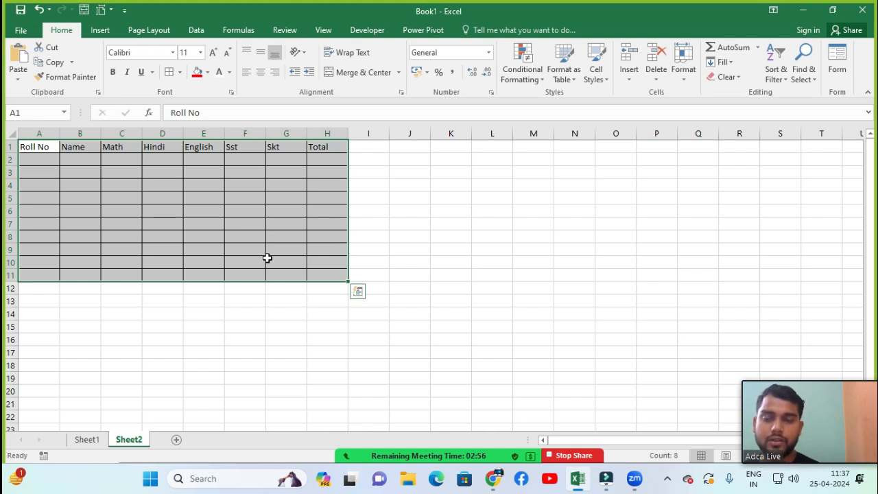
- Set the worksheet zoom to a custom magnification of 150%
key("alt")
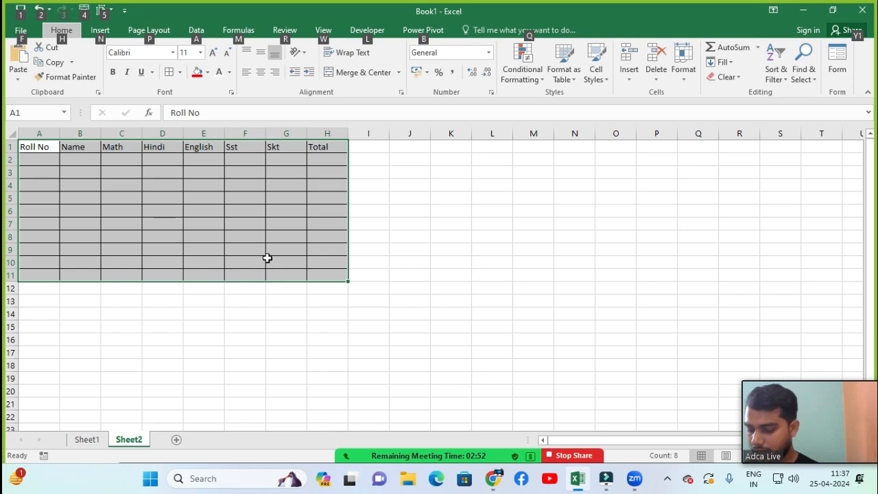
key("w")
key("q")
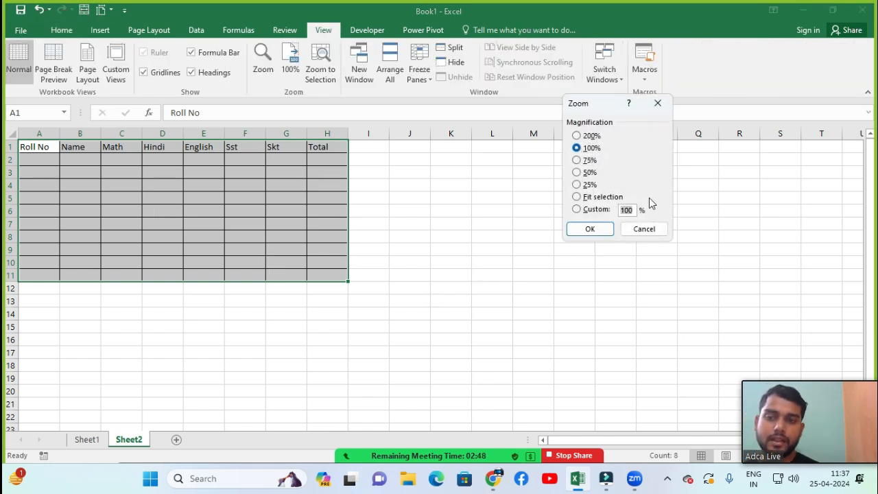
key("alt+c")
type("150")
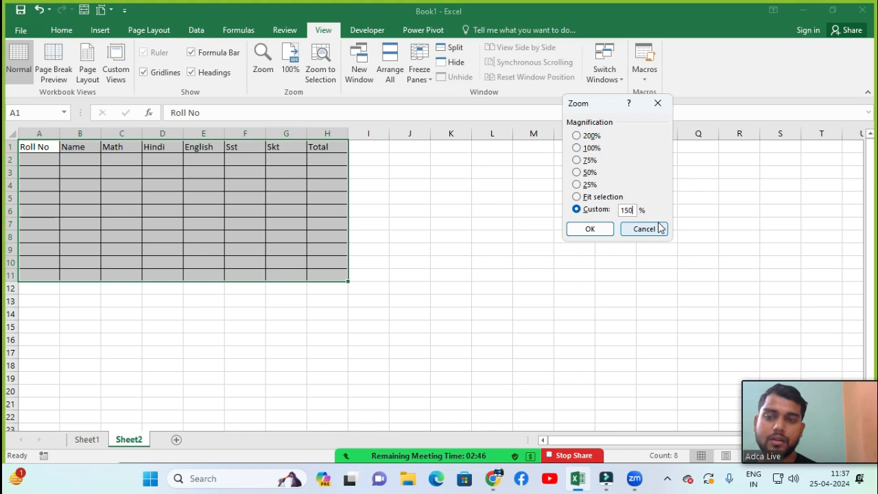
key("Return")
- Enter the roll numbers 1 and 2 in cells A2 and A3
key("Down")
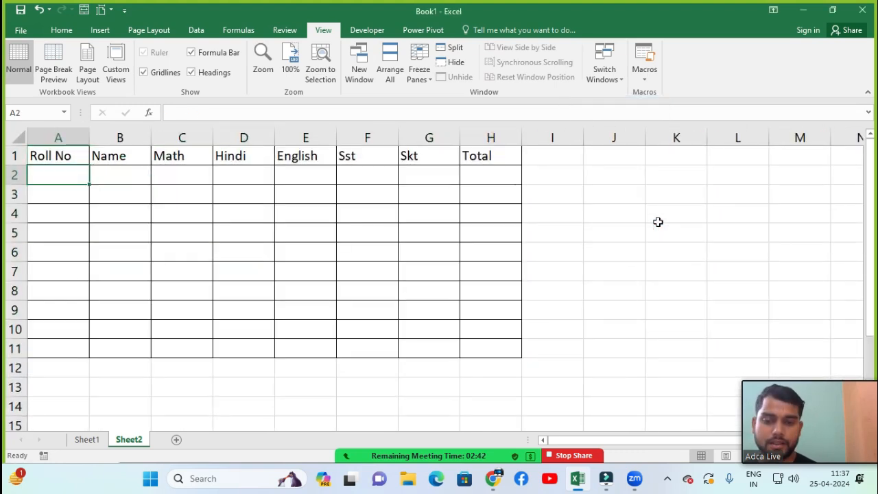
type("1")
key("Return")
type("2")
key("Return")
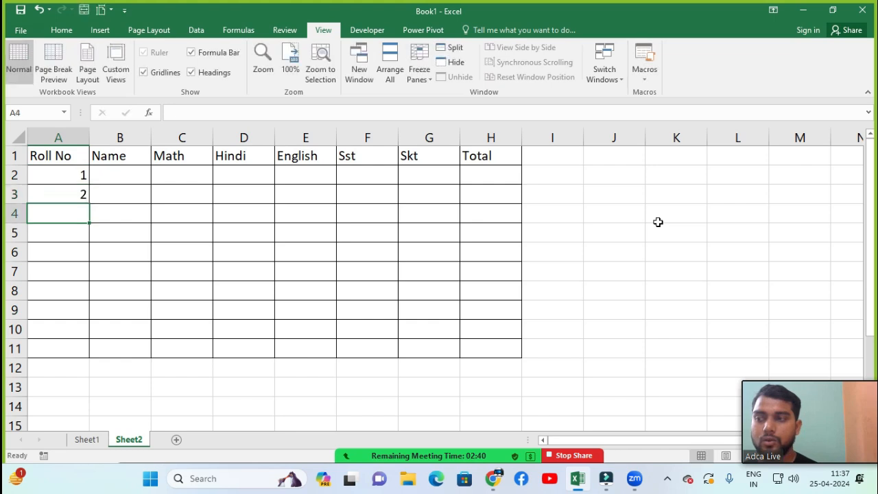
- Fill the Roll No column as a series from 1 to 10 over cells A2:A11
key("Up")
key("Up")
key("shift+Down")
key("shift+Down")
key("shift+Down")
key("shift+Down")
key("shift+Down")
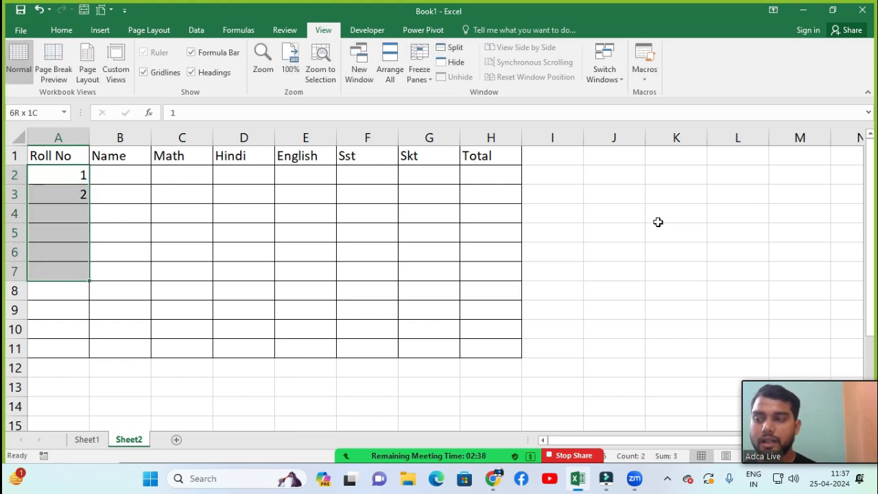
key("shift+Down")
key("shift+Down")
key("shift+Down")
key("shift+Down")
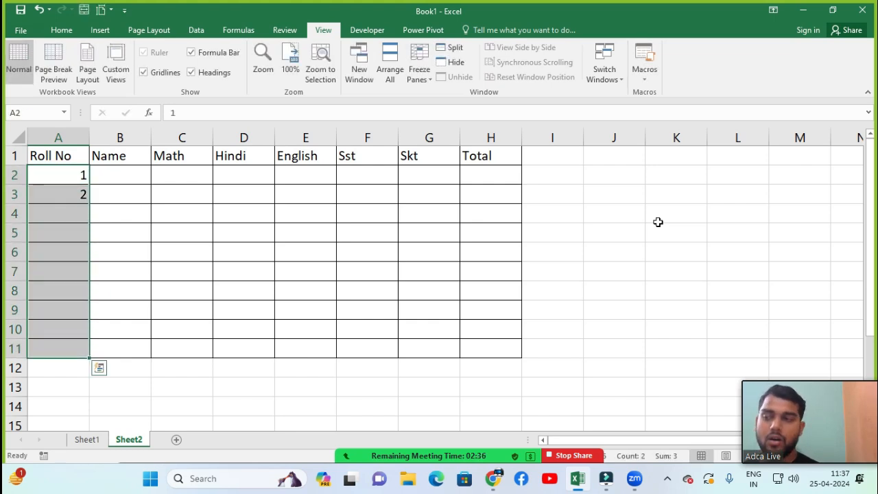
key("alt+e")
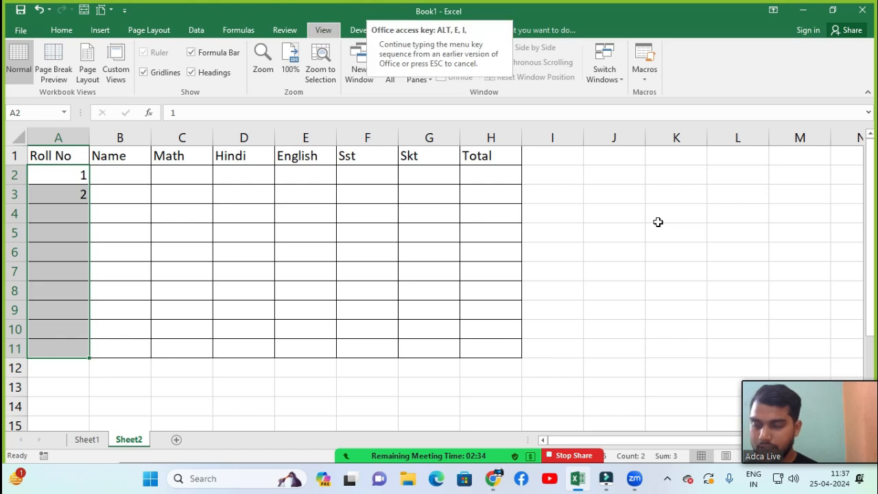
key("i")
key("s")
key("Return")
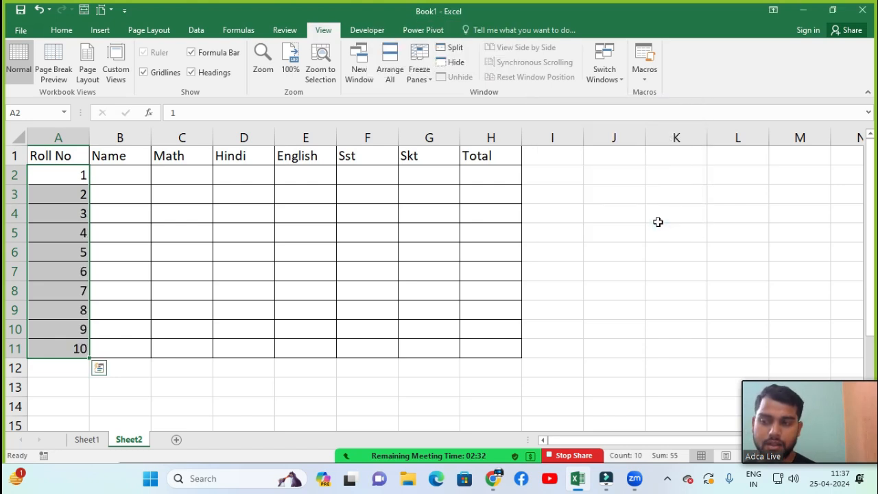
- Enter the first student's name in cell B2 and autofill the Name column down to B11
key("Right")
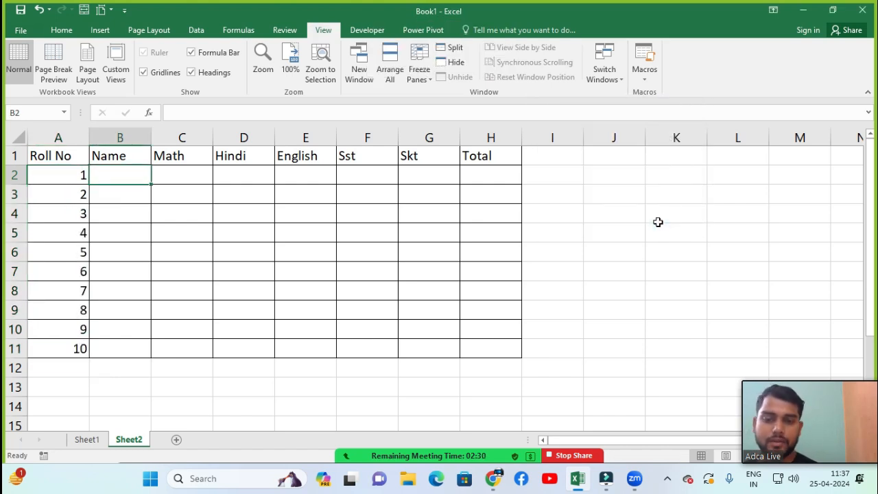
type("Amit")
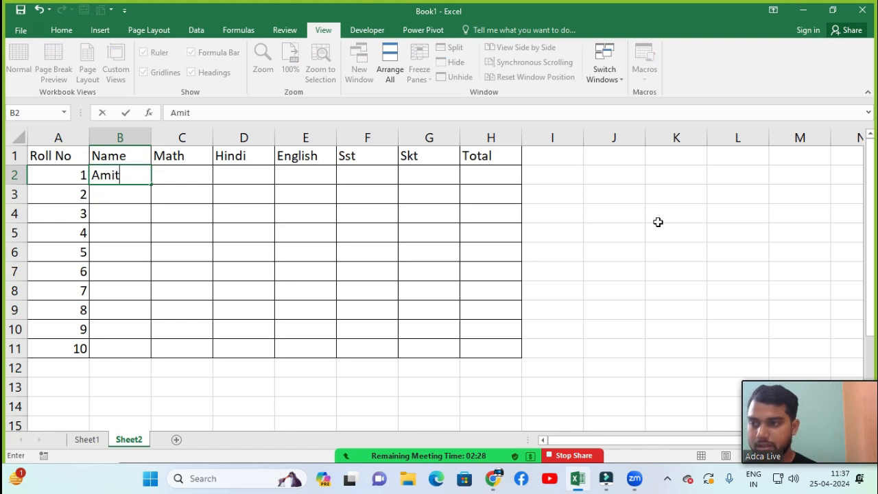
key("ctrl+Return")
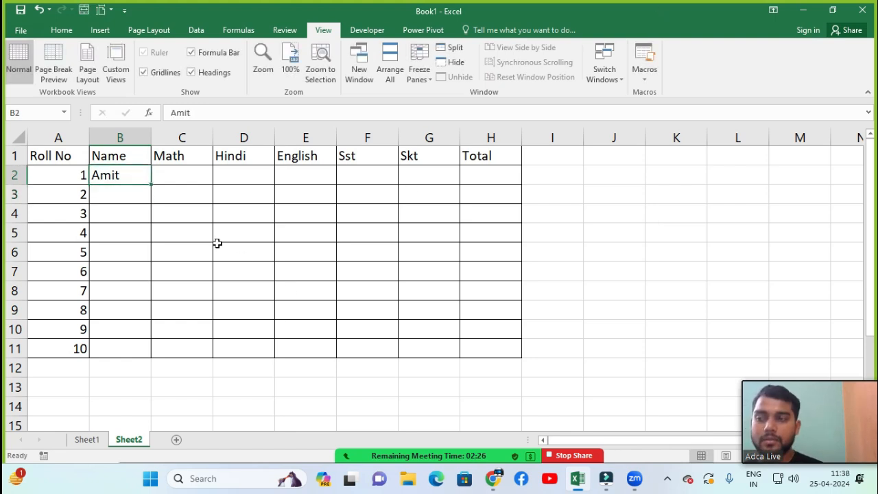
left_click_drag(152, 183, 155, 357)
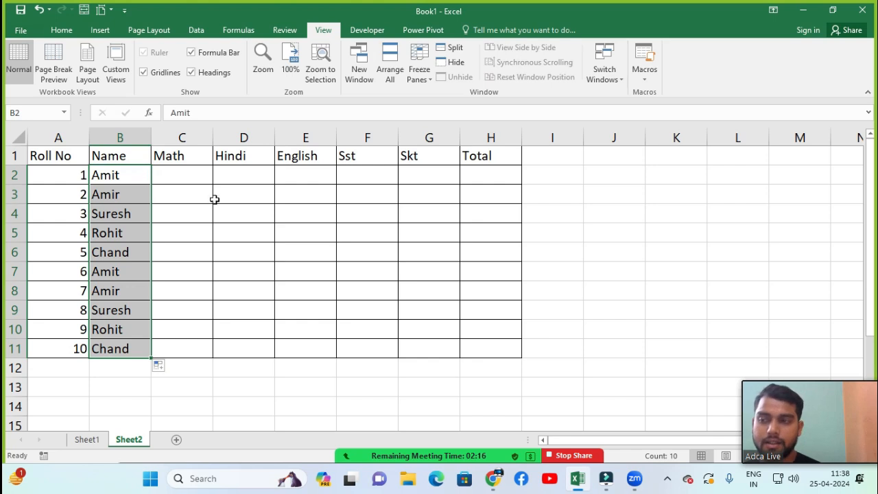
- Fill the subject marks in C2:G11 with the formula =RANDBETWEEN(33,99) in one entry
left_click(178, 175)
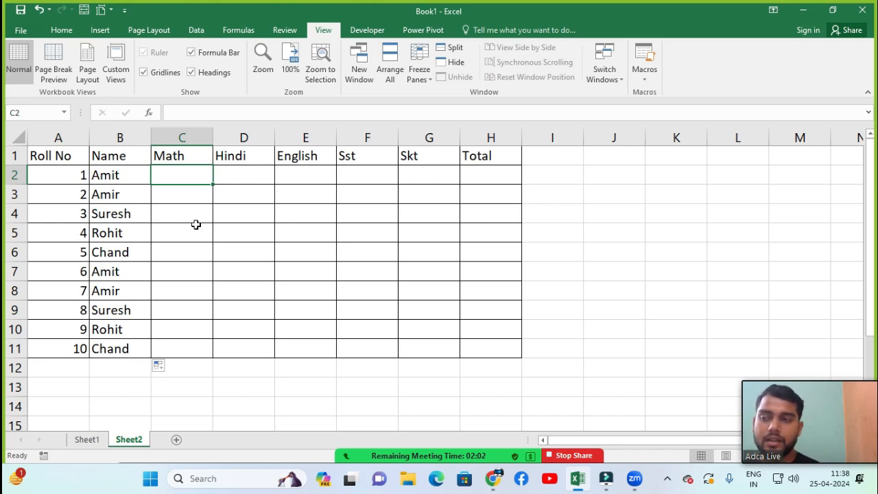
key("shift+Right")
key("shift+Right")
key("shift+Right")
key("shift+Right")
key("shift+Down")
key("shift+Down")
key("shift+Down")
key("shift+Down")
key("shift+Down")
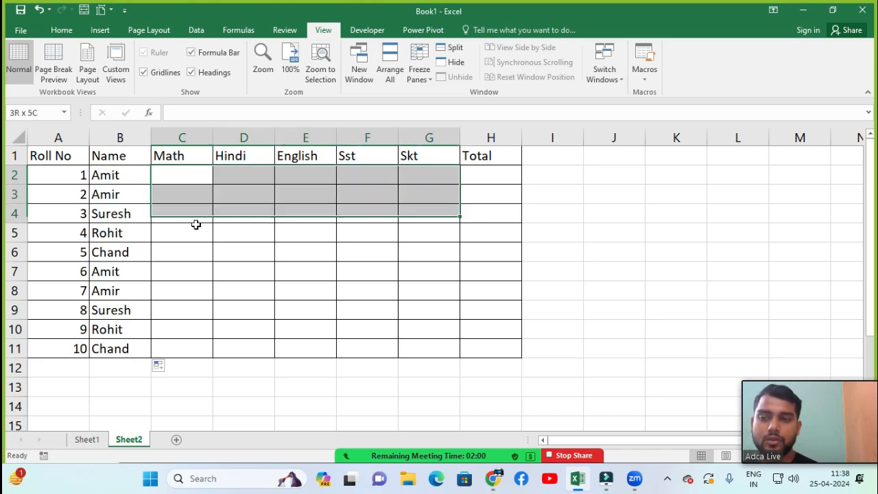
key("shift+Down")
key("shift+Down")
key("shift+Down")
key("shift+Down")
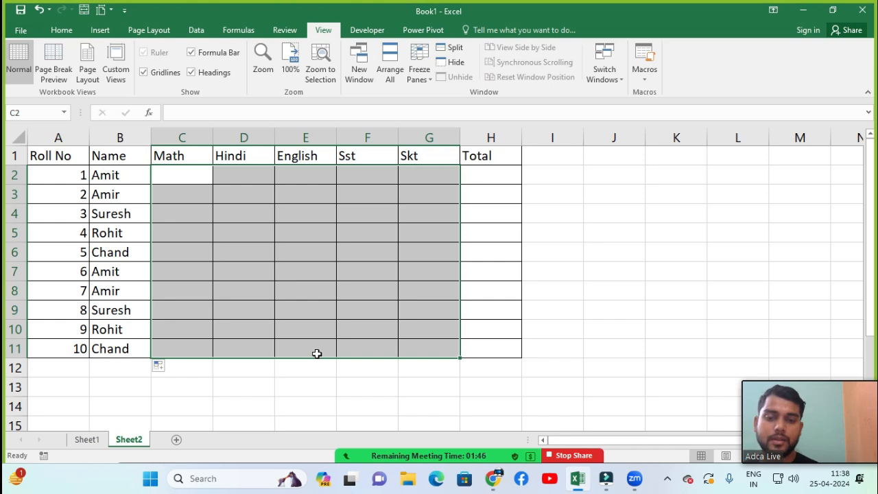
type("=rand")
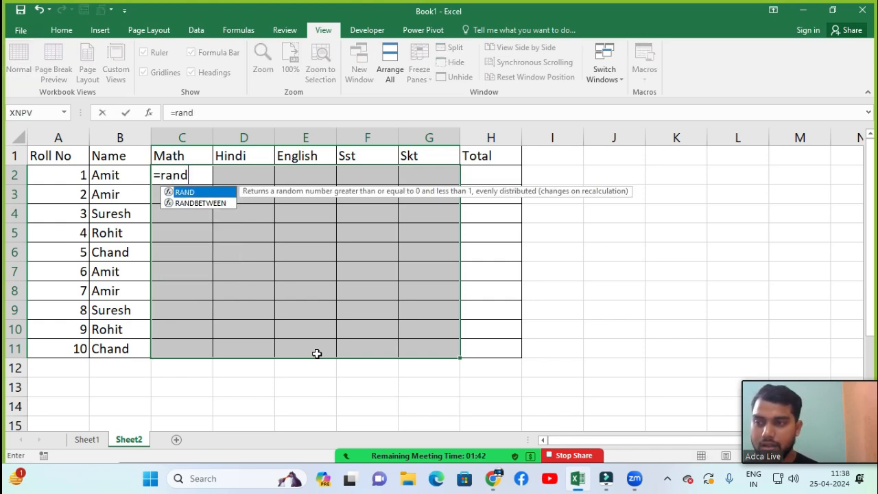
key("Down")
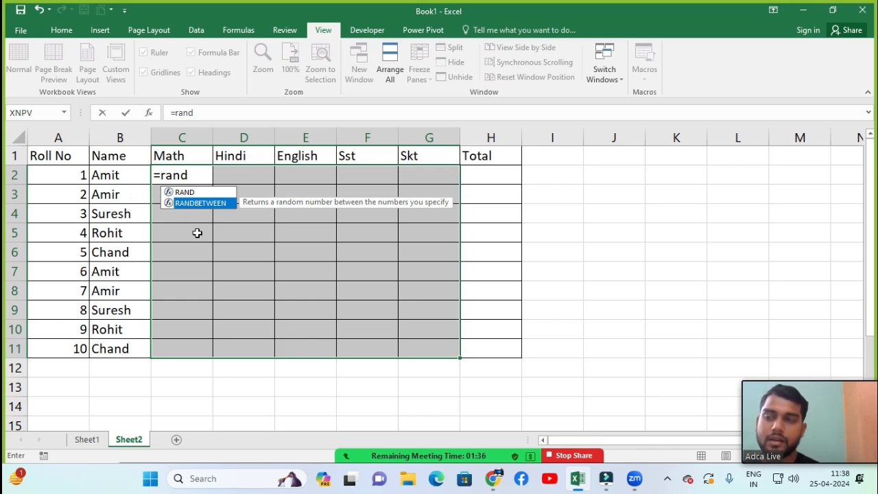
key("Tab")
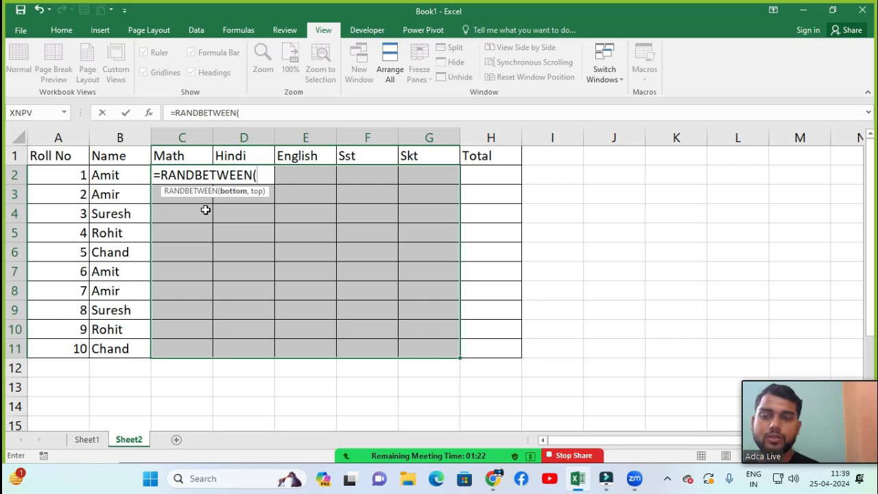
type("33,99")
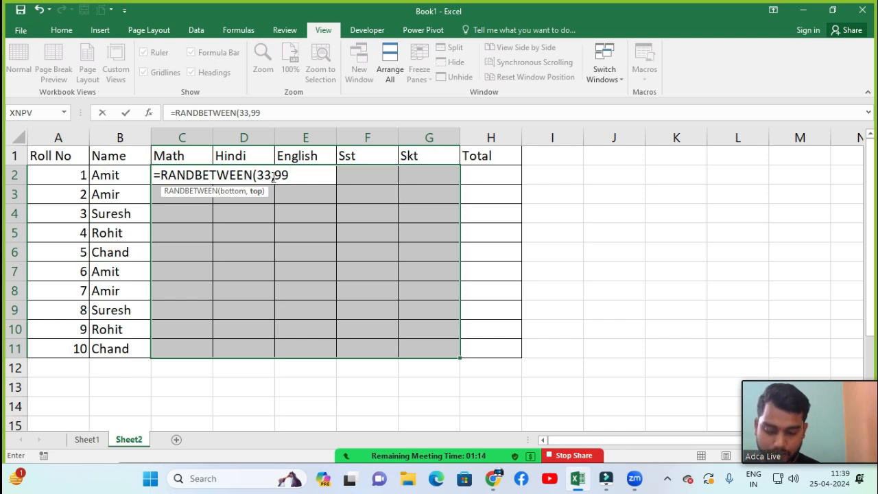
type(")")
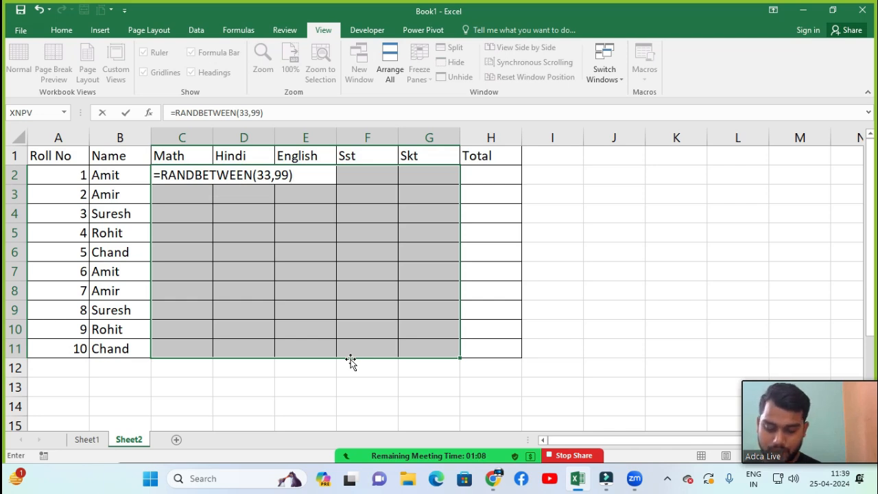
key("ctrl+Return")
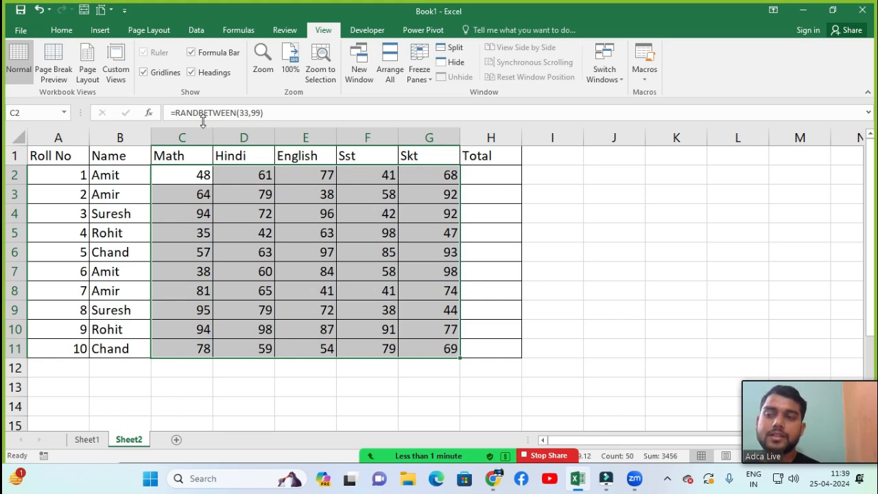
- Replace the random formula in cell D3, the Hindi mark for roll number 2, with the fixed value 80
left_click(202, 177)
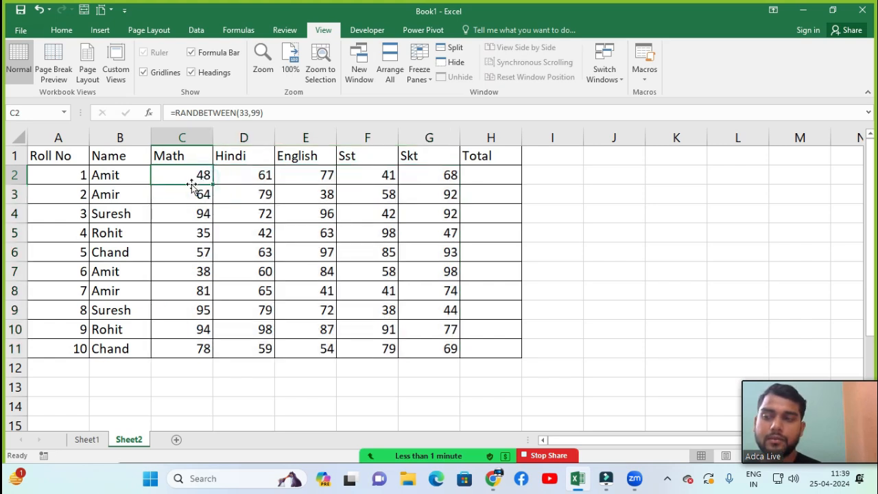
left_click(252, 196)
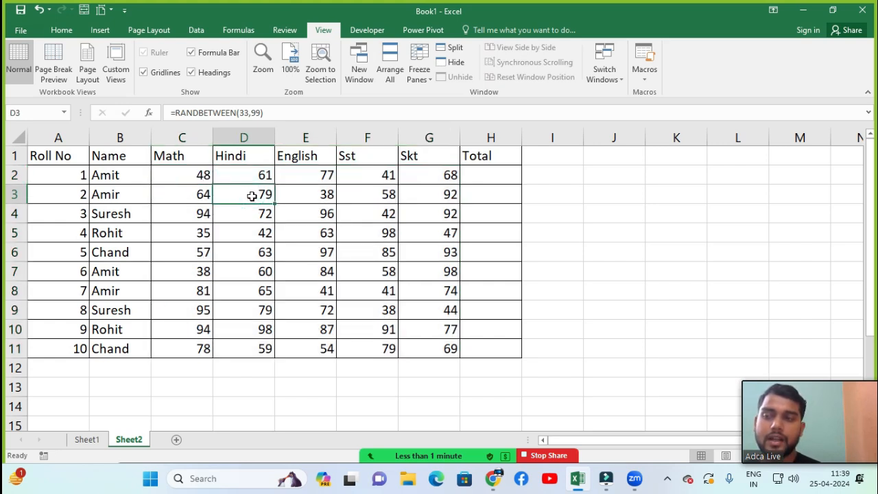
type("80")
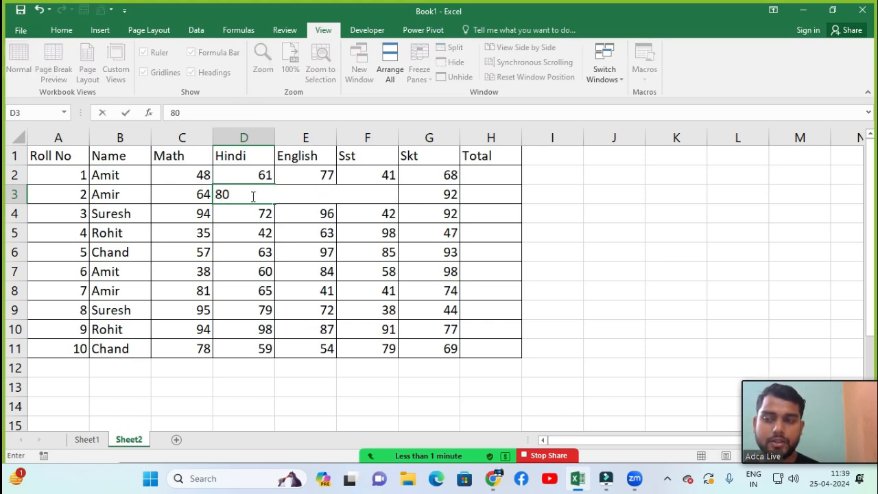
key("Return")
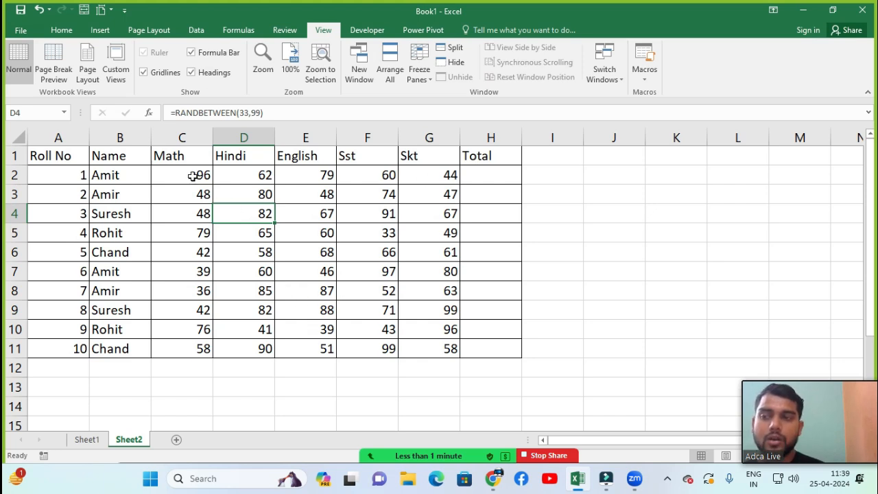
- Copy the marks in C2:G11 and paste them over themselves as values with source formatting to remove the random formulas
left_click_drag(193, 176, 450, 341)
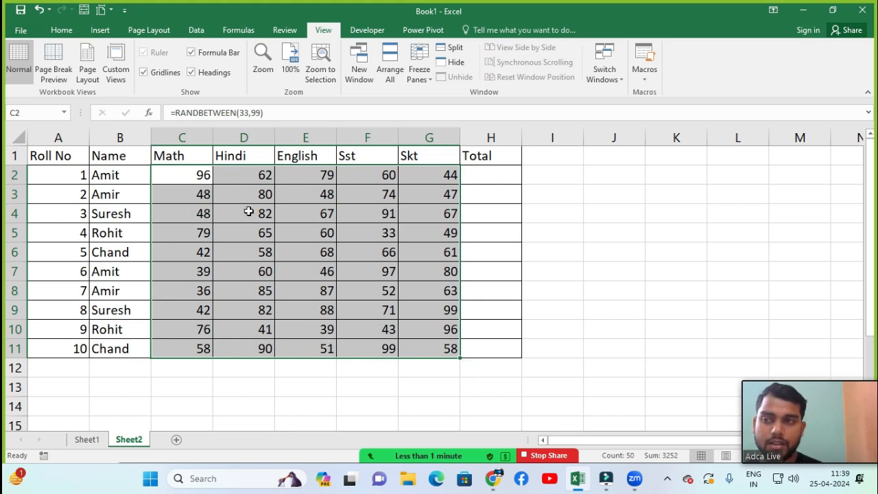
left_click(61, 30)
left_click(51, 62)
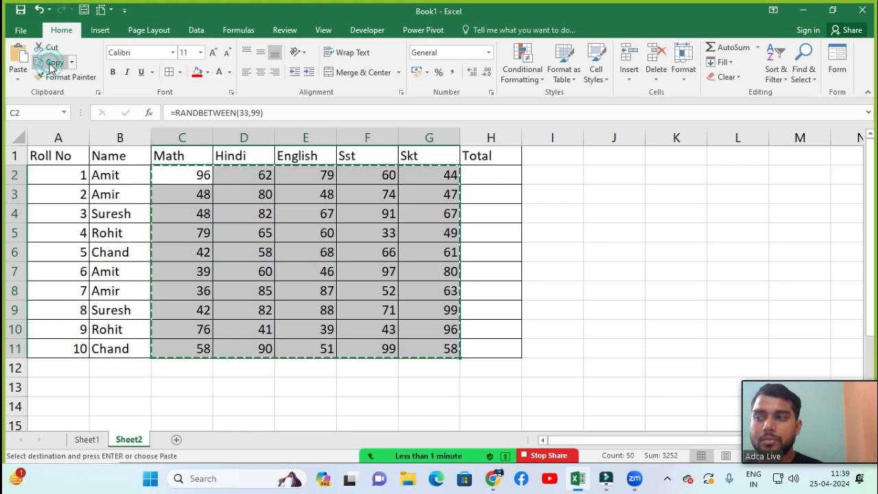
left_click(18, 79)
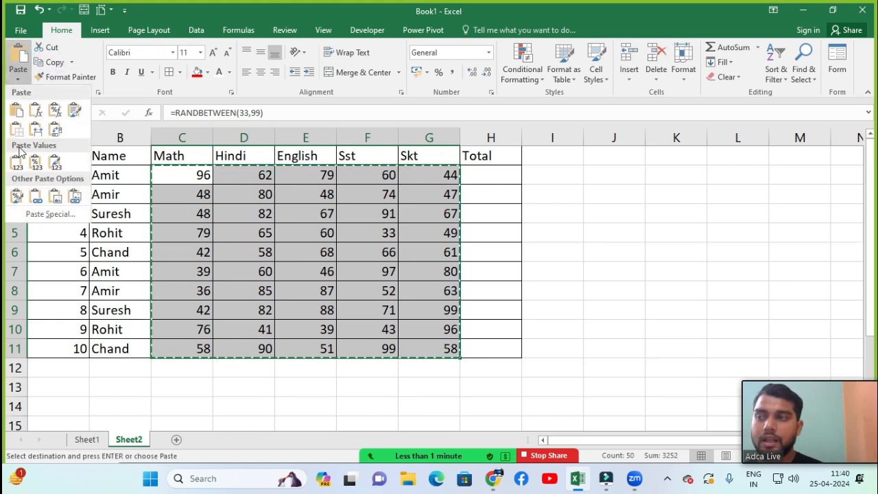
left_click(57, 166)
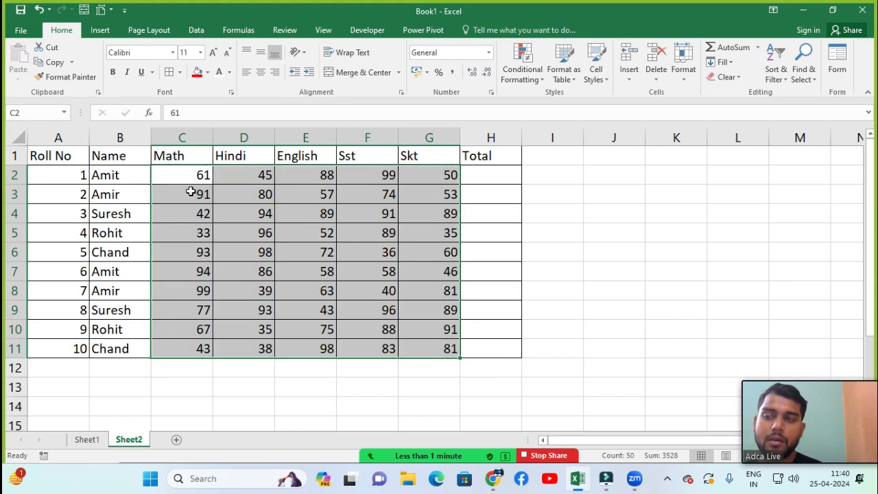
- Set cell D2, the Hindi mark for roll number 1, to 50
left_click(248, 181)
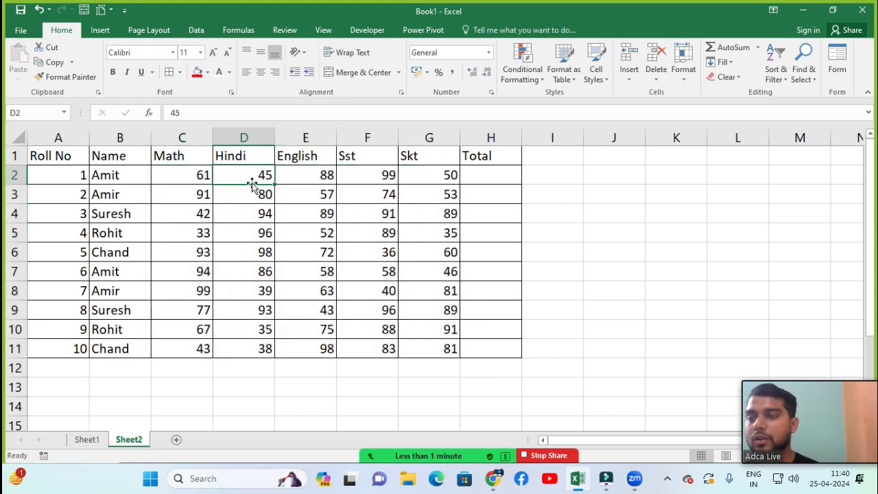
type("50")
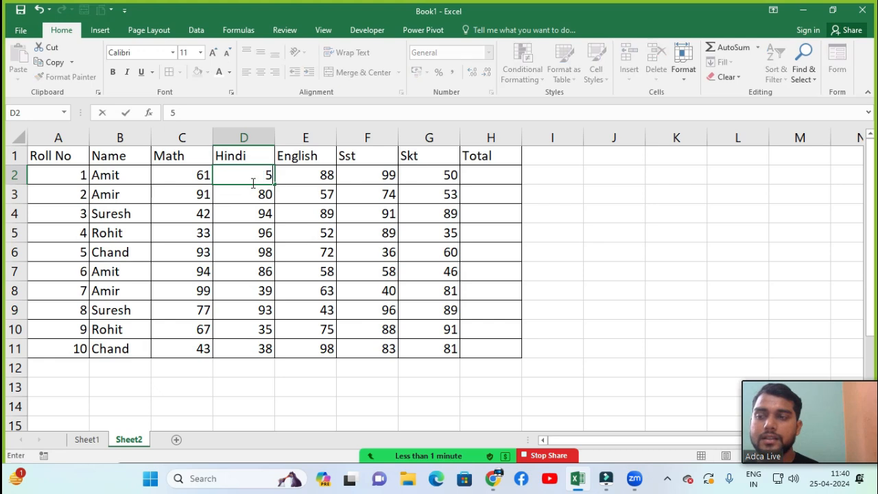
key("Return")
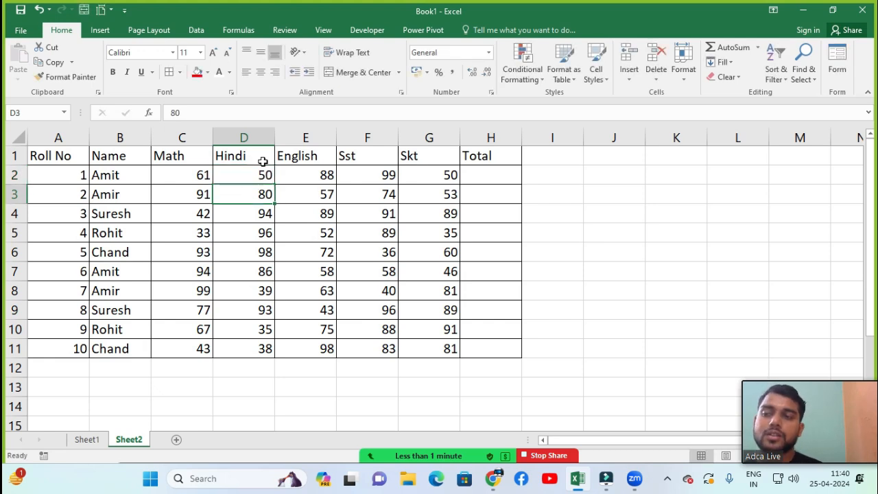
left_click(259, 174)
- Fill the Total column H2:H11 with AutoSum formulas adding up each student's five subject marks
left_click(476, 168)
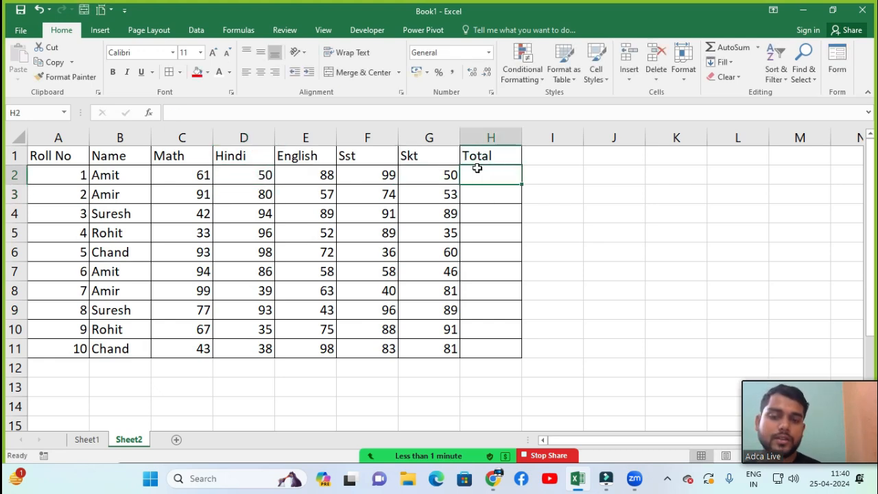
key("shift+Down")
key("shift+Down")
key("shift+Down")
key("shift+Down")
key("shift+Down")
key("shift+Down")
key("shift+Down")
key("shift+Down")
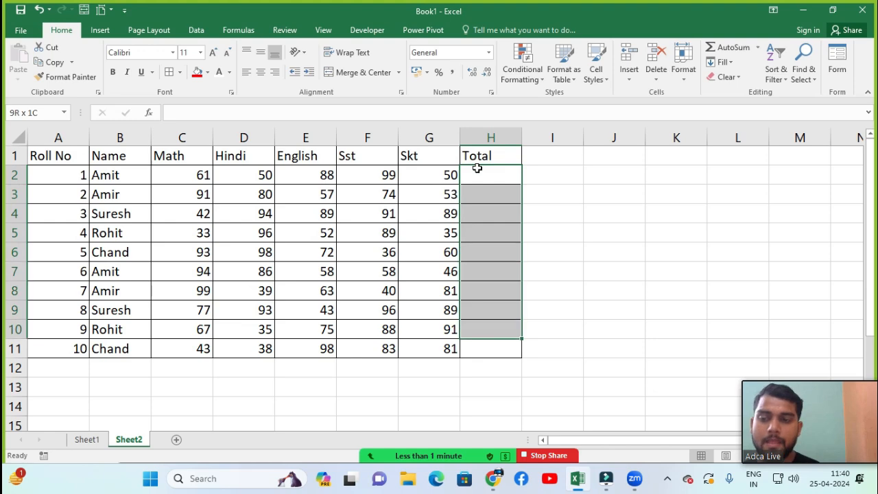
key("shift+Down")
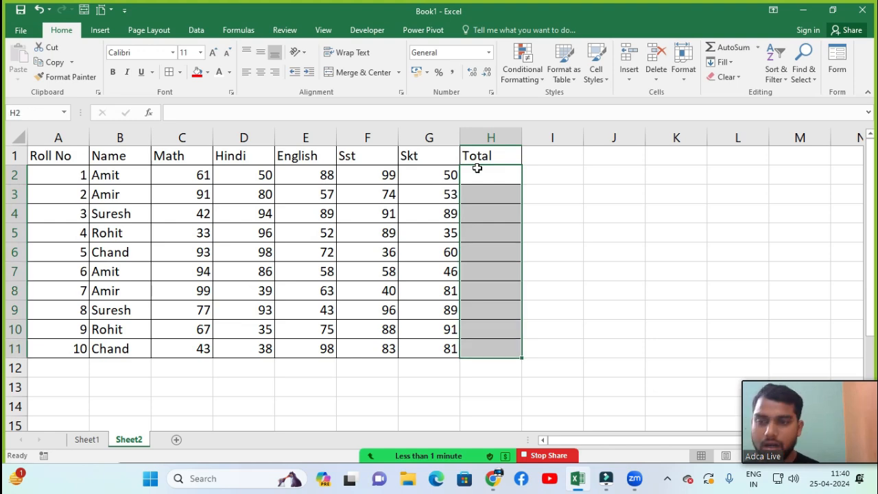
key("alt")
key("alt+=")
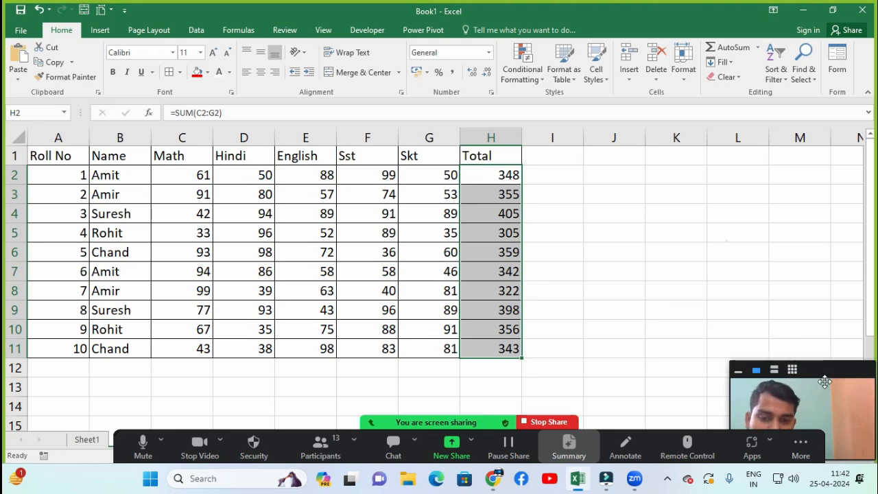
- Review the conditional formatting rule types on offer, including Highlight Cells Rules, Top/Bottom Rules, Color Scales and Icon Sets
left_click(312, 236)
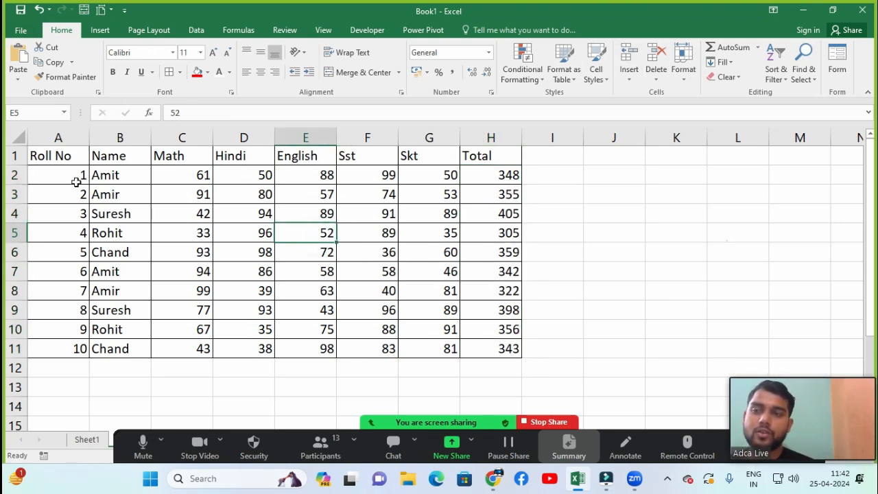
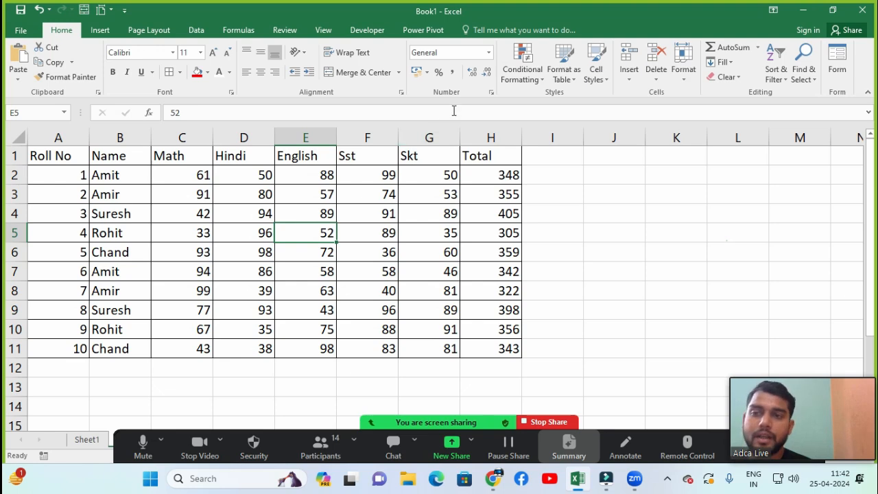
left_click(519, 81)
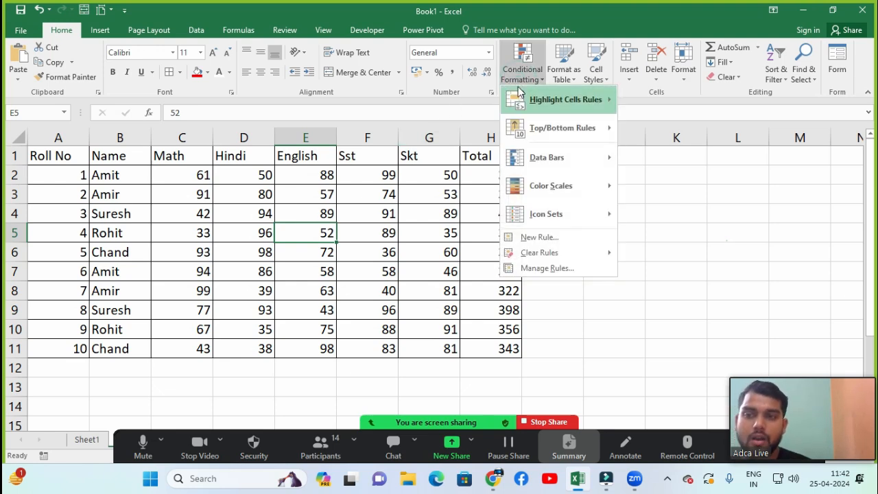
mouse_move(519, 93)
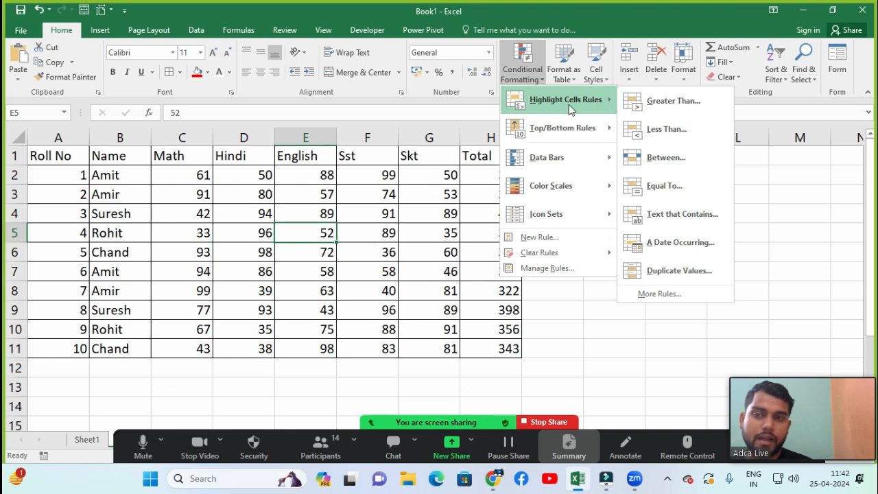
mouse_move(580, 130)
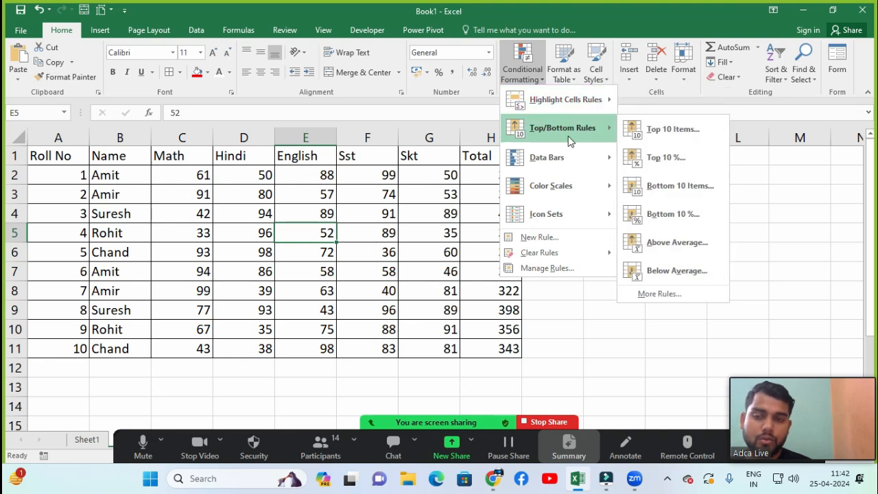
mouse_move(596, 195)
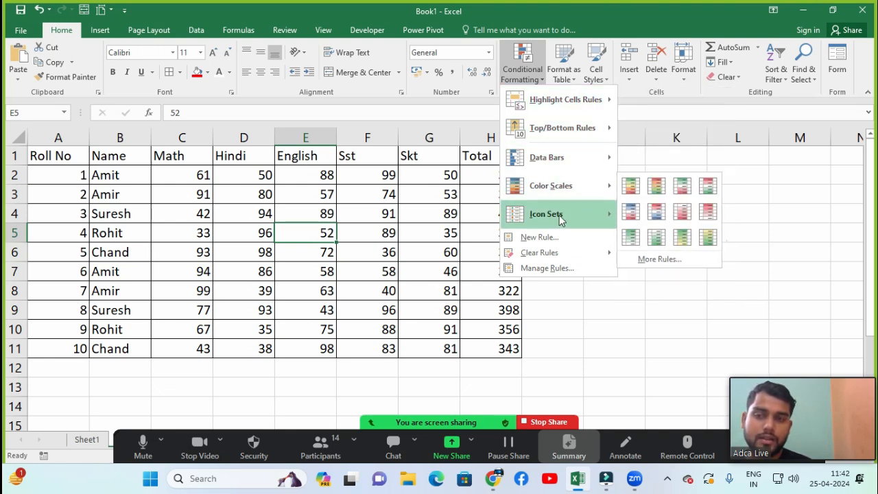
mouse_move(582, 225)
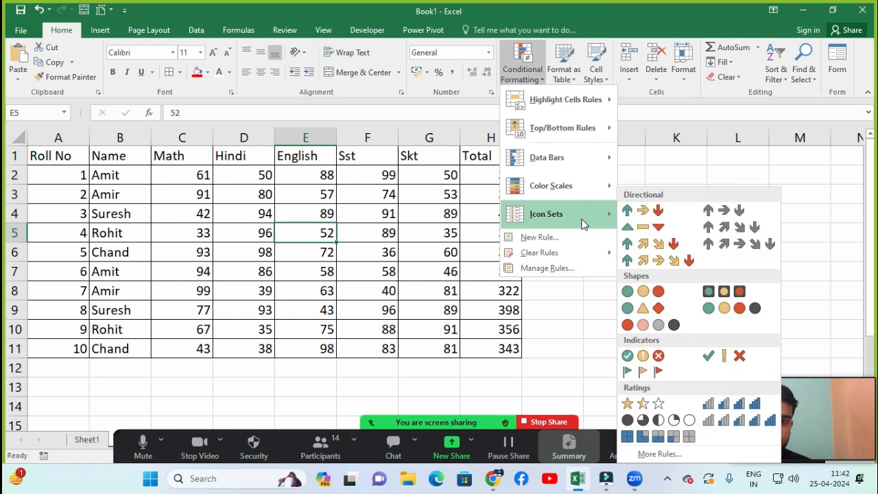
mouse_move(542, 110)
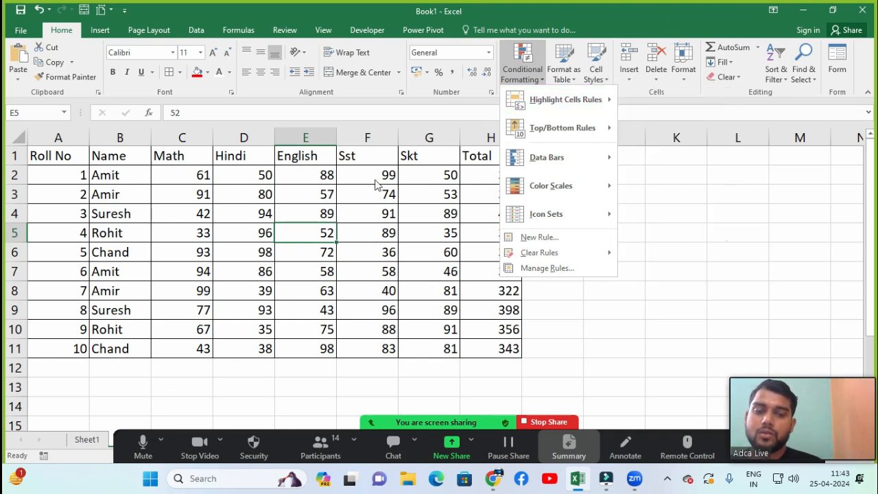
left_click(226, 214)
left_click(523, 68)
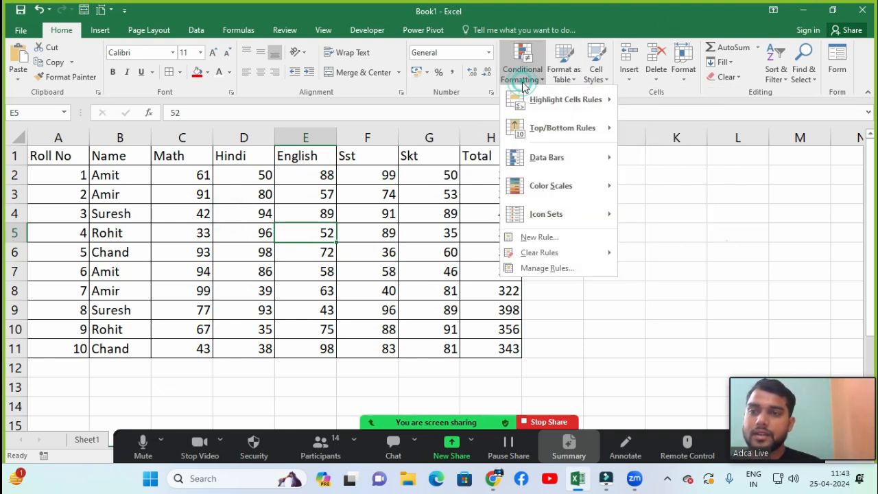
left_click(460, 168)
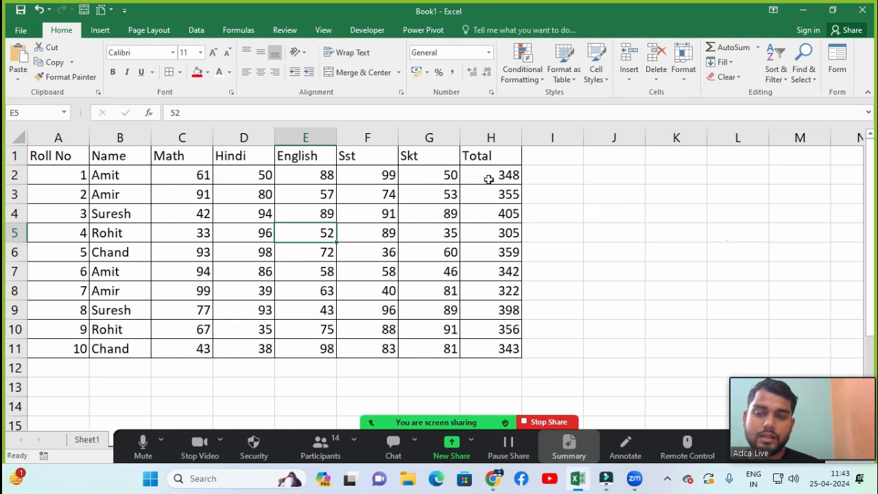
left_click(484, 179)
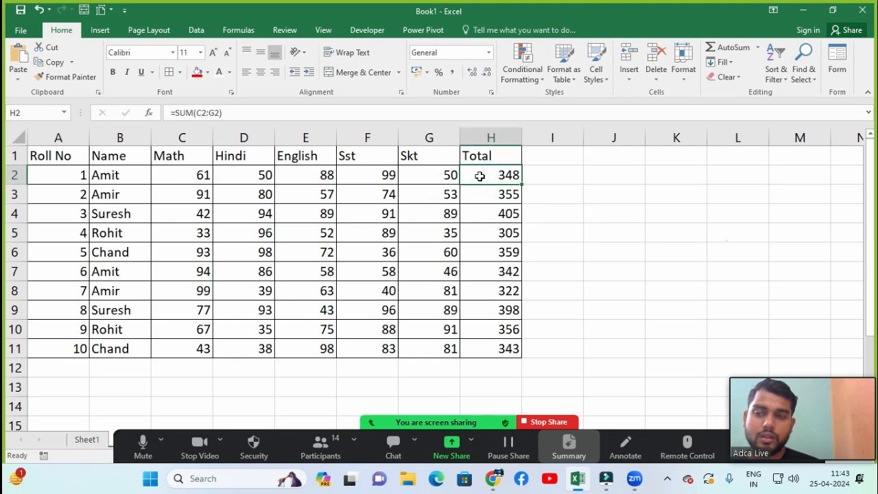
- Start a Greater Than highlight rule for the Math marks in C2:C11 with the threshold set to 70
left_click_drag(177, 179, 173, 340)
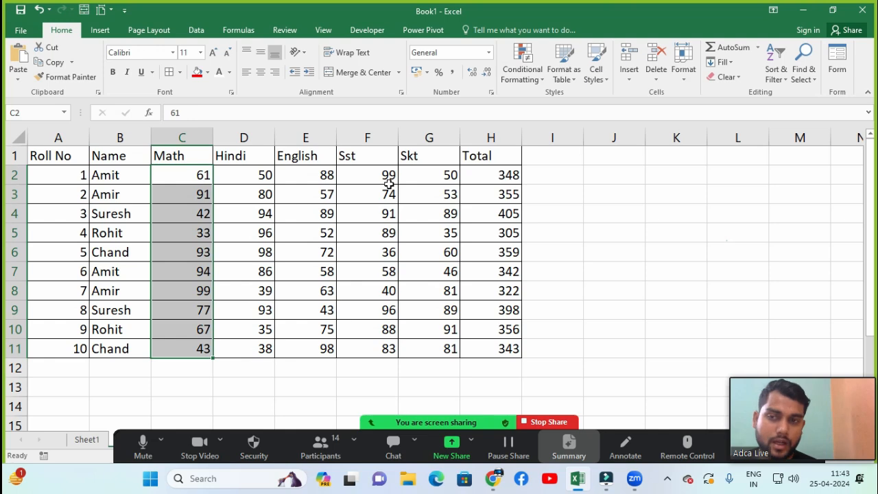
left_click(523, 80)
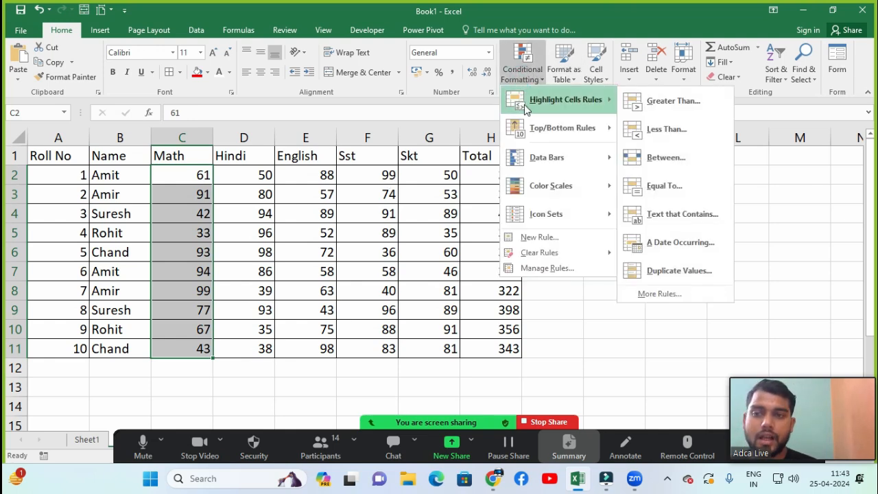
left_click(660, 108)
left_click_drag(574, 159, 597, 119)
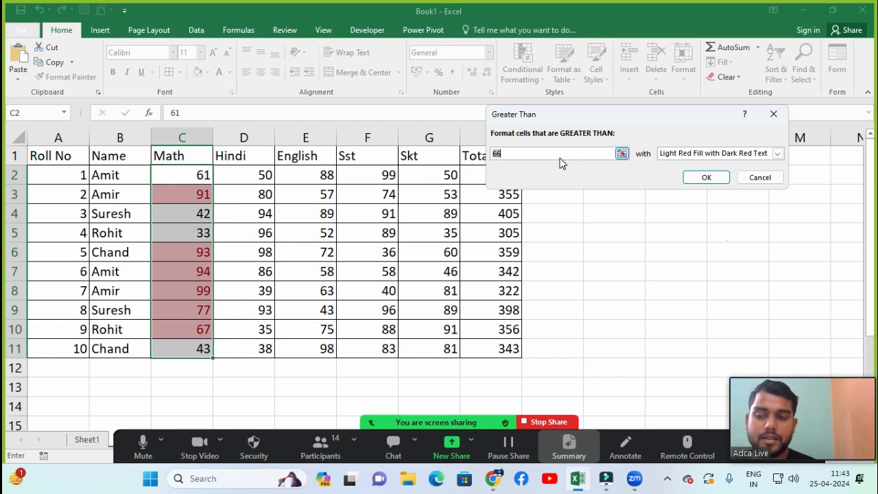
left_click(507, 155)
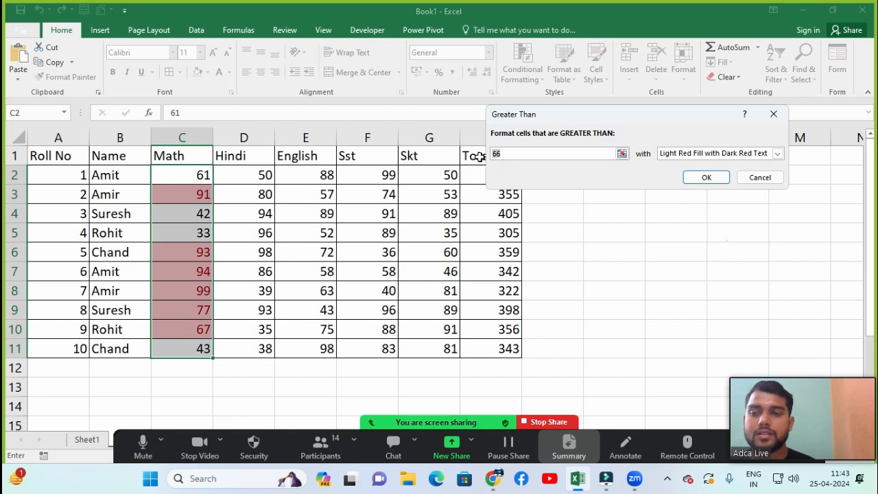
type("70")
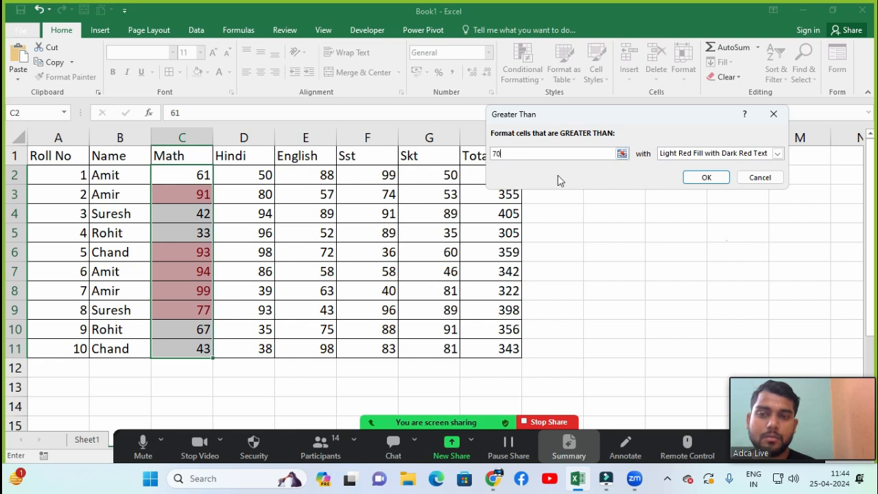
- Try Yellow Fill with Dark Yellow Text for the rule, and switch back to Light Red Fill with Dark Red Text
left_click(693, 157)
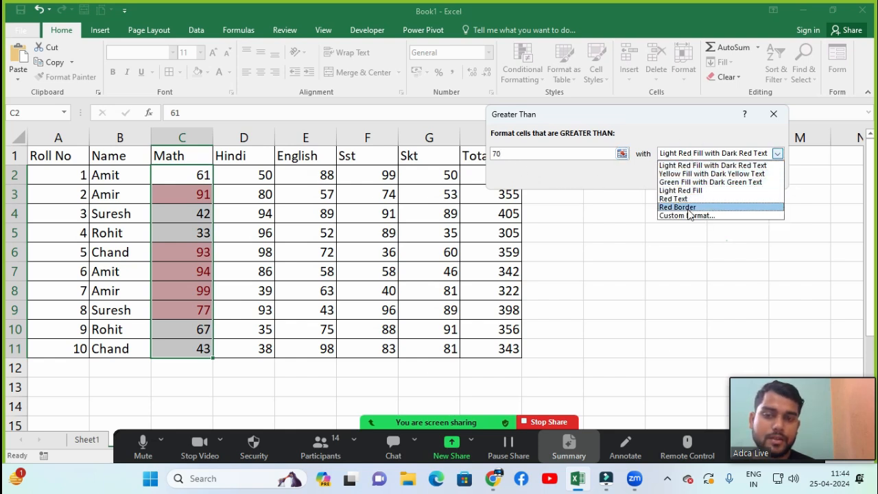
left_click(674, 174)
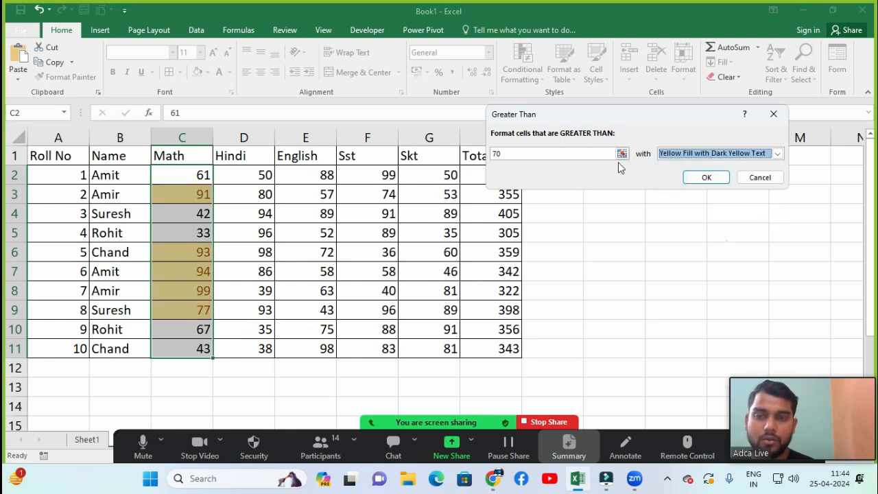
left_click(671, 152)
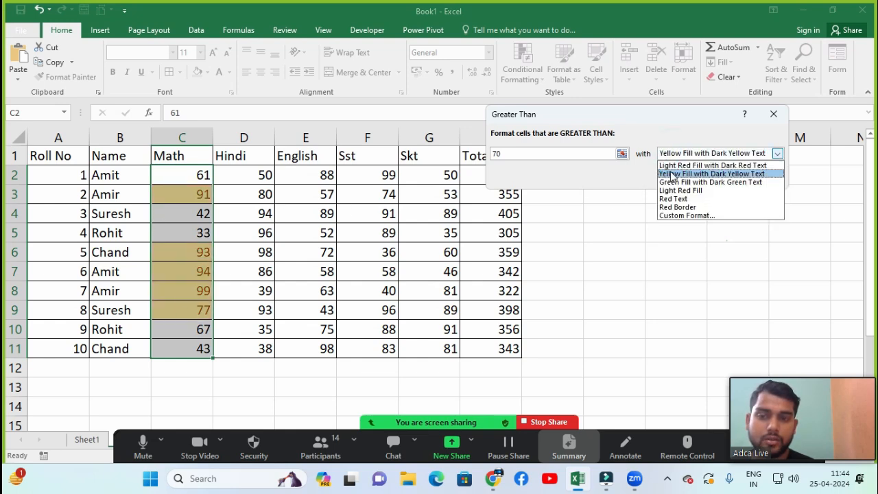
left_click(669, 163)
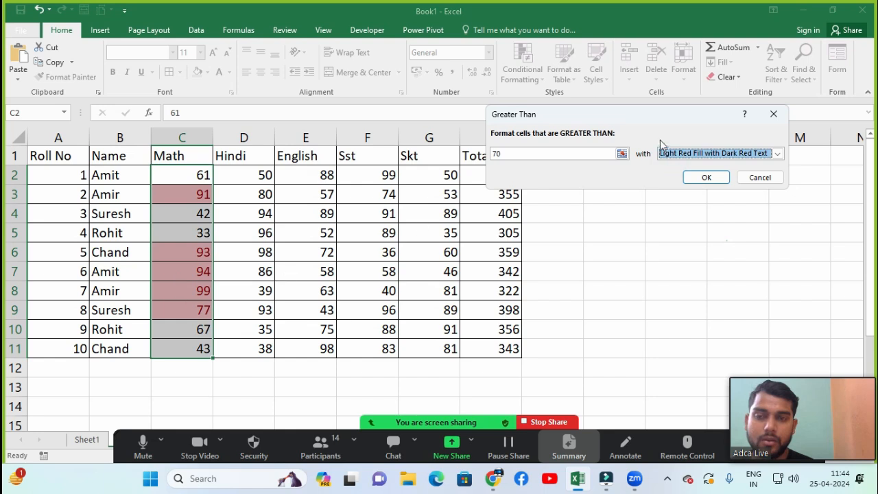
- Apply the Greater Than 70 rule to the Math marks with Green Fill with Dark Green Text
left_click(662, 152)
left_click(677, 173)
left_click(663, 153)
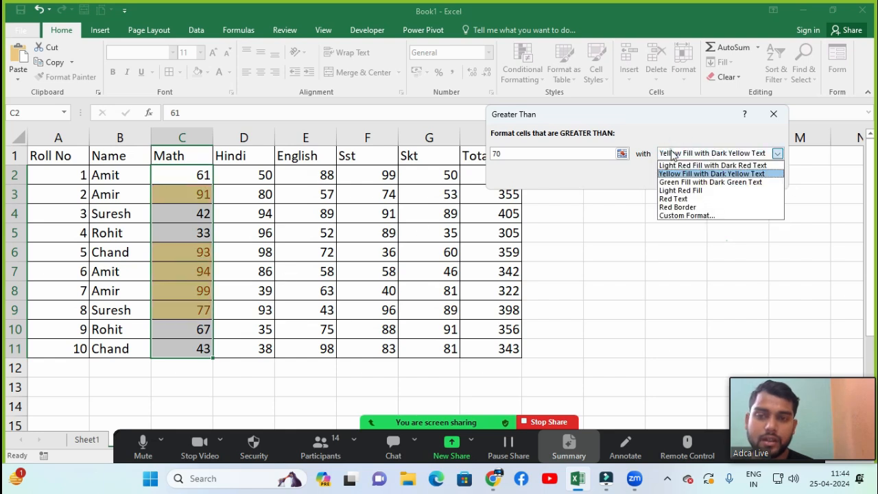
left_click(677, 181)
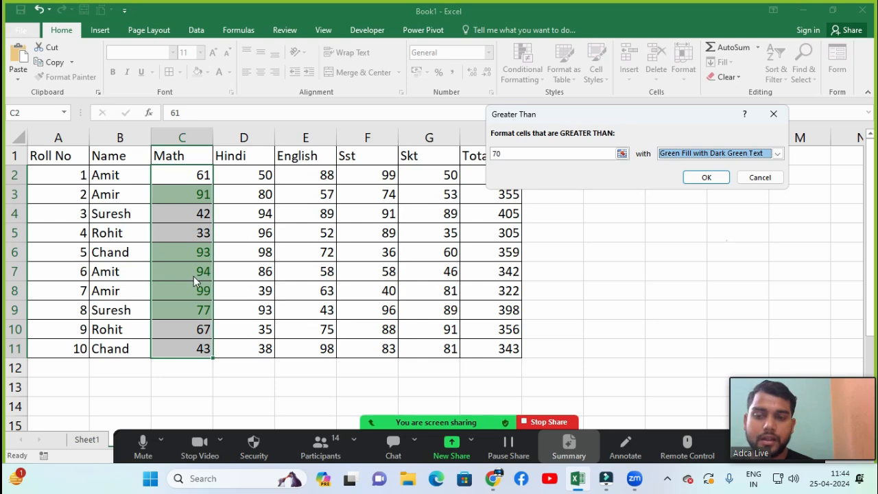
left_click(714, 179)
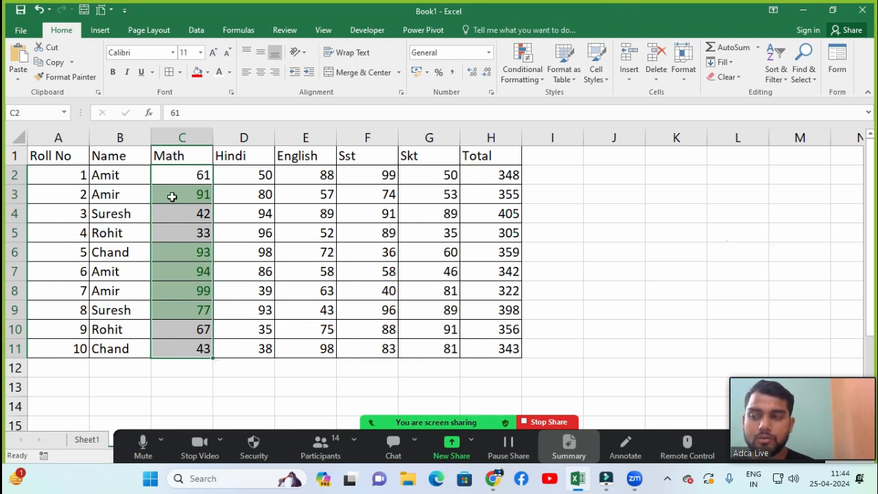
left_click(172, 196)
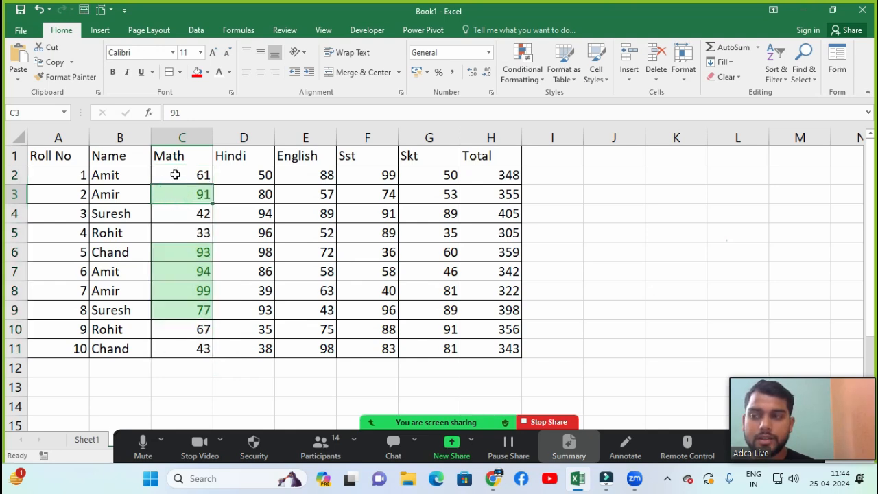
left_click(176, 174)
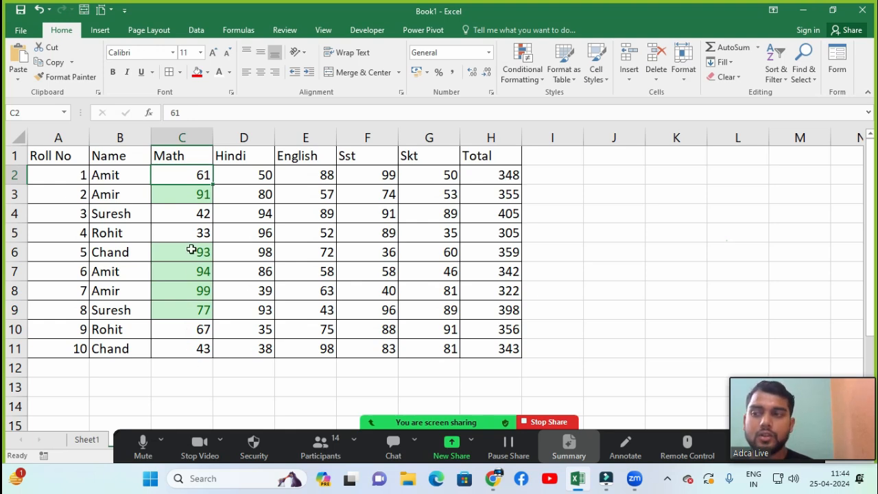
- Clear the Greater Than conditional formatting rule from the Math marks in C2:C11 only
left_click(523, 69)
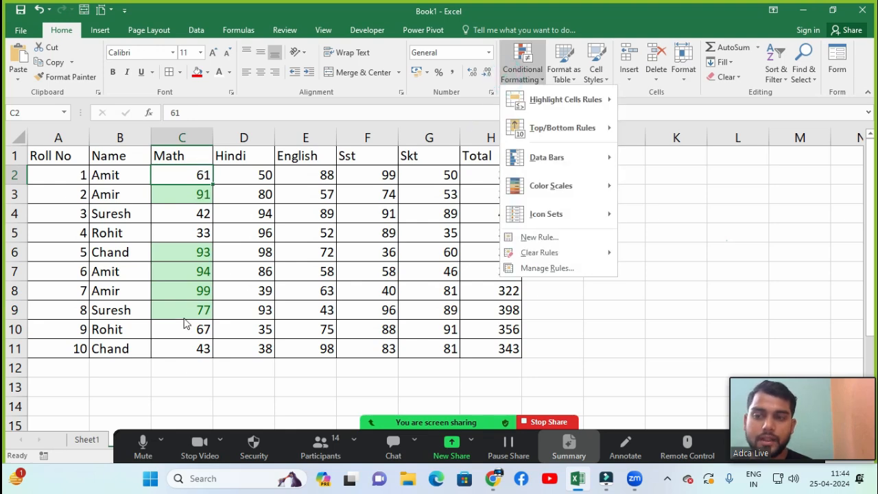
left_click(176, 233)
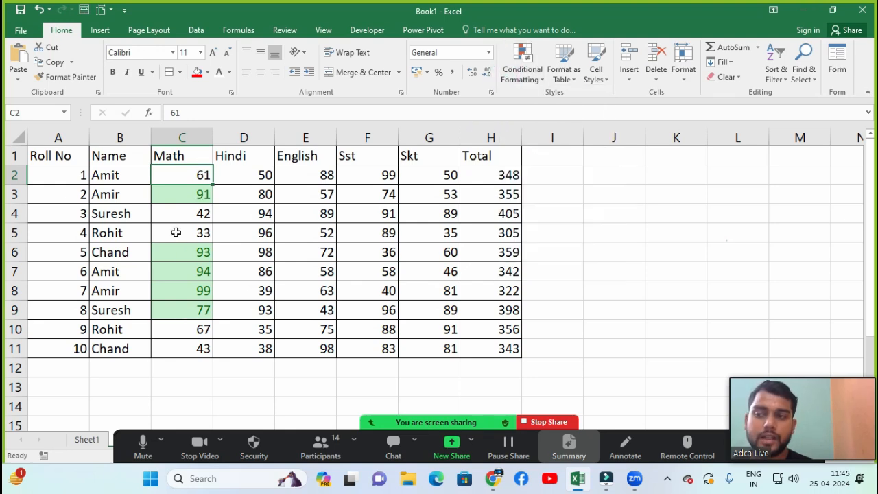
left_click(181, 195)
left_click_drag(185, 175, 195, 342)
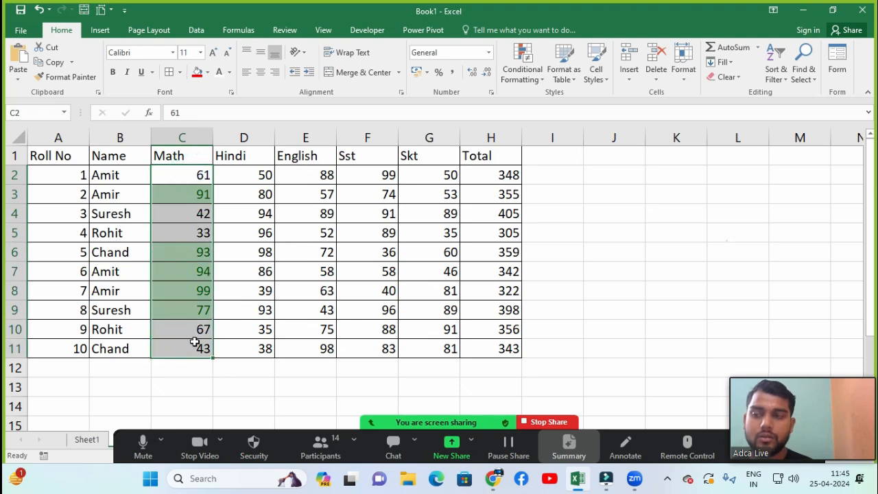
left_click(523, 67)
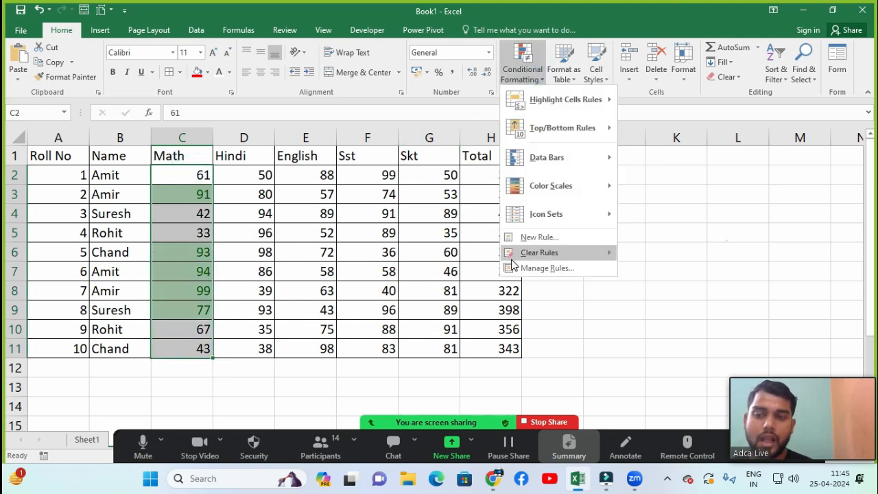
mouse_move(537, 259)
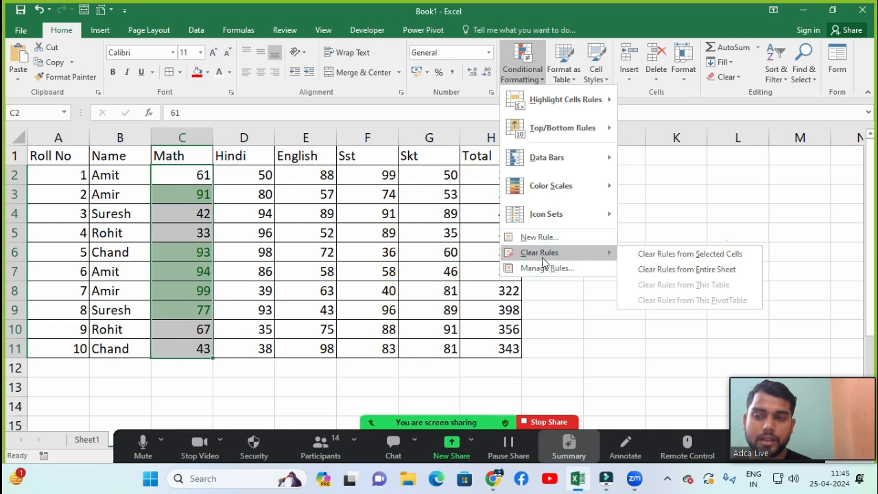
left_click(647, 258)
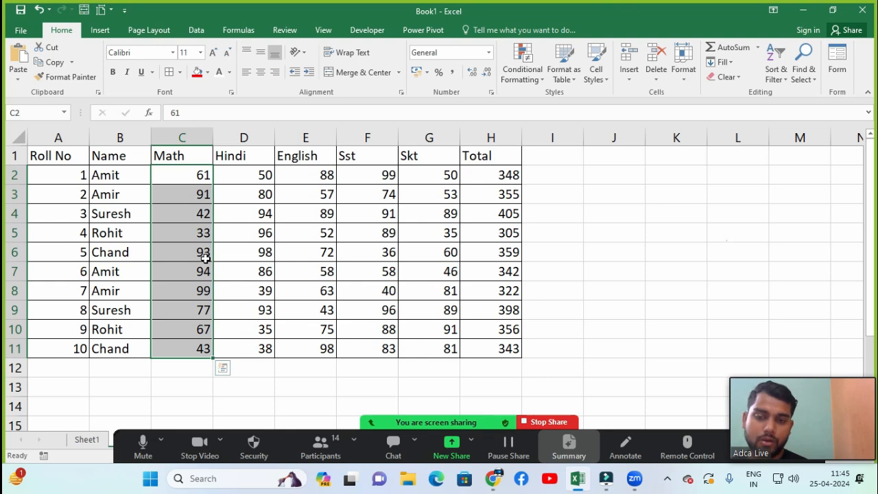
- Start a Less Than highlight rule for the Math marks in C2:C11 with the threshold set to 50
left_click(523, 75)
mouse_move(568, 100)
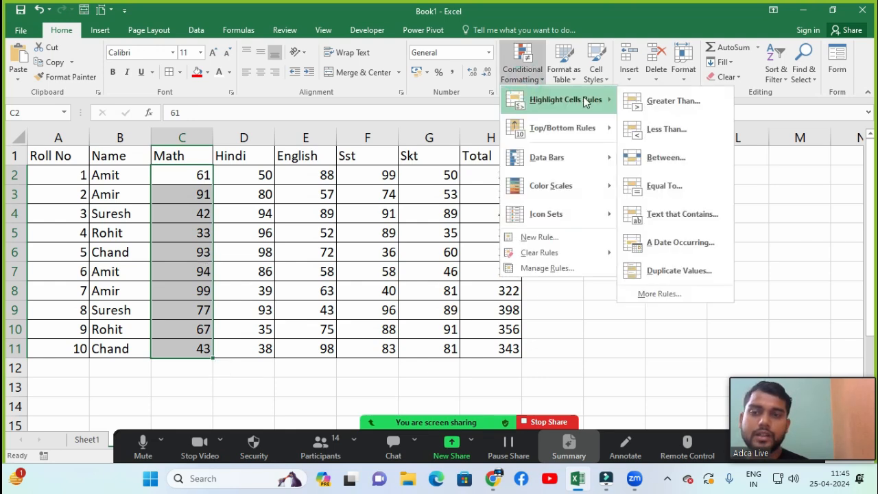
left_click(671, 142)
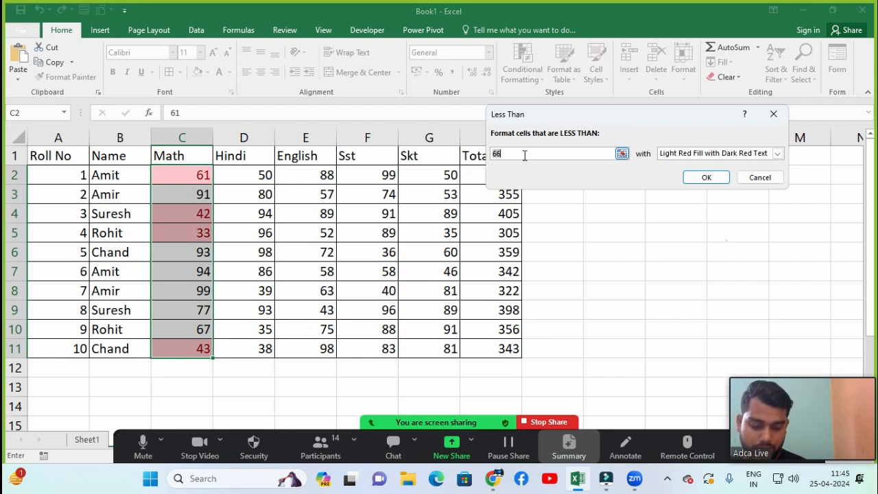
type("50")
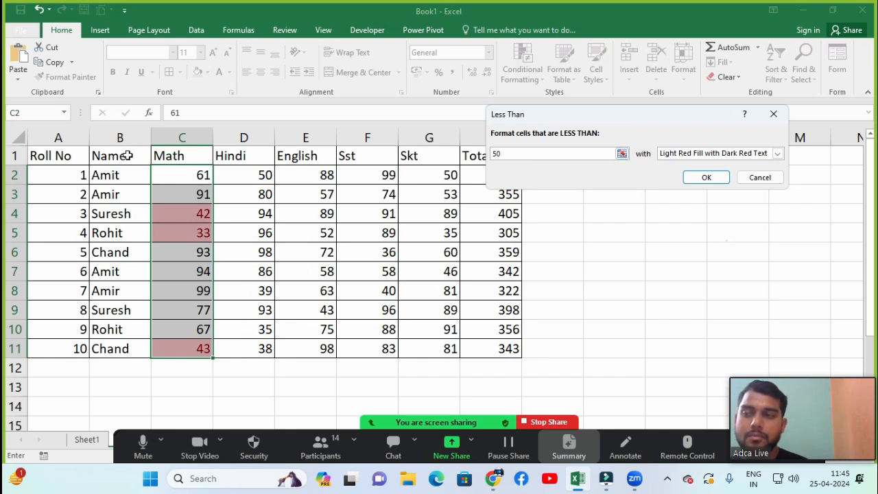
- Give the Less Than rule a custom format with a solid red background fill and apply it
left_click(724, 154)
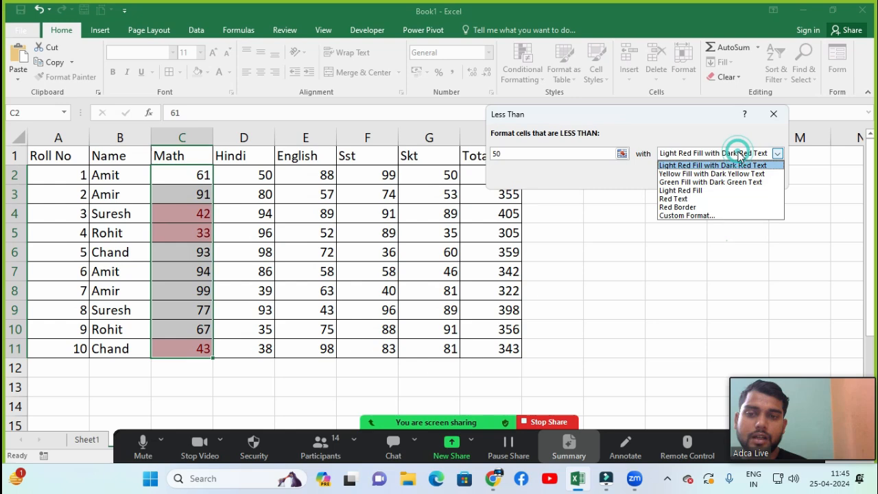
left_click(687, 215)
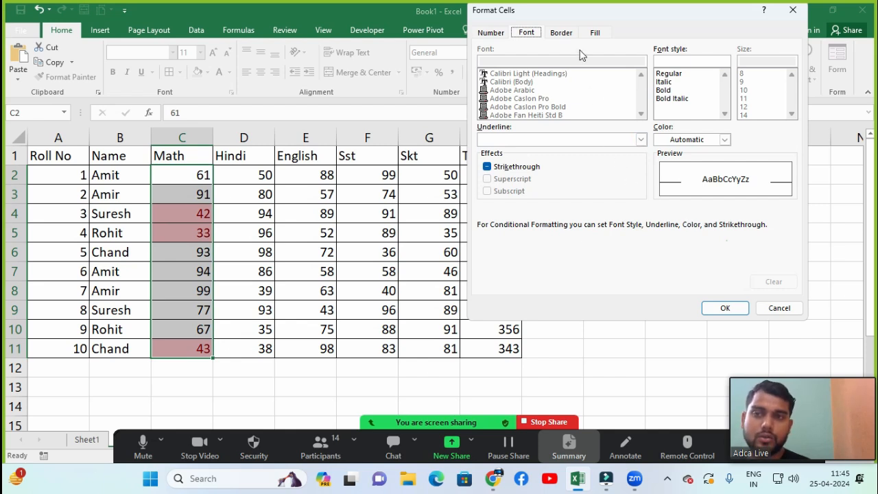
left_click(593, 33)
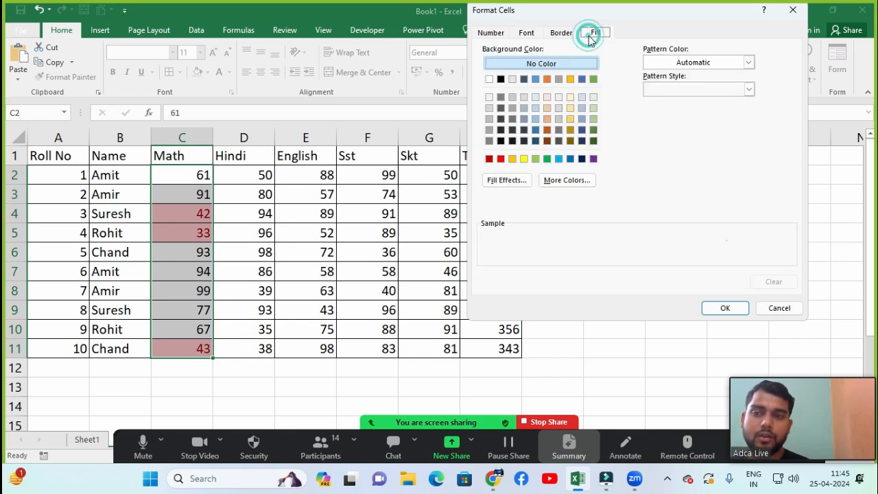
left_click(501, 159)
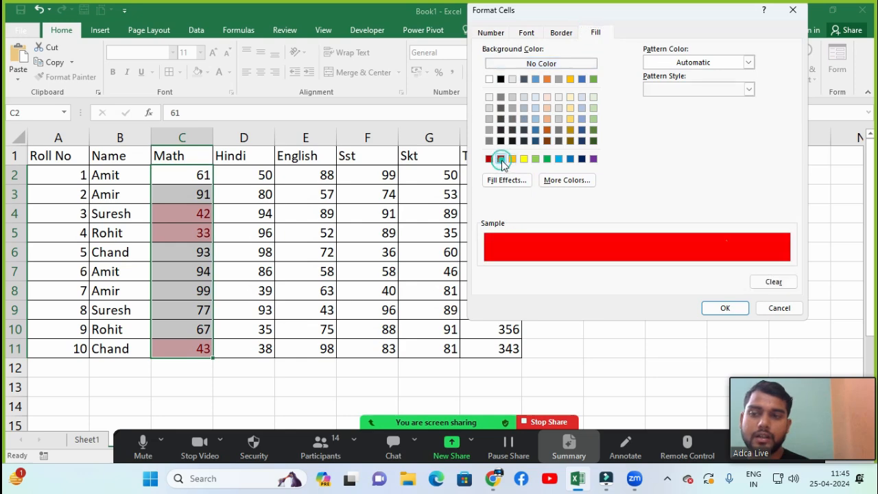
left_click(720, 308)
left_click(705, 179)
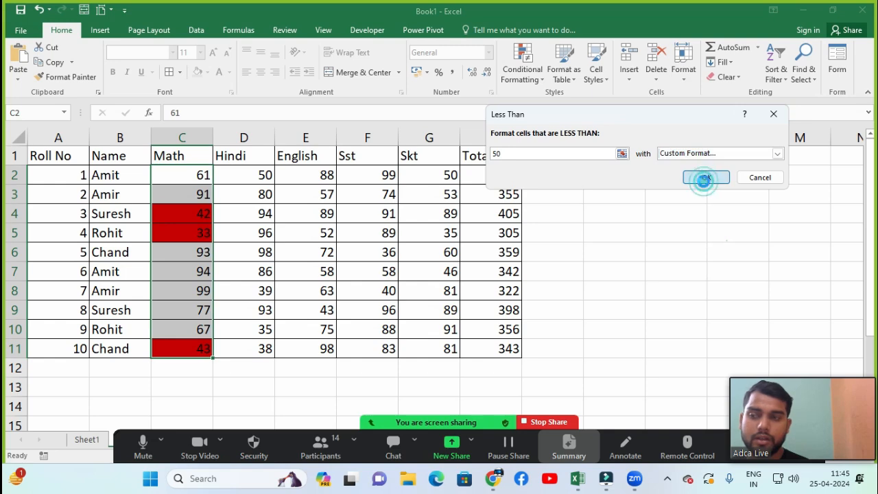
left_click(222, 258)
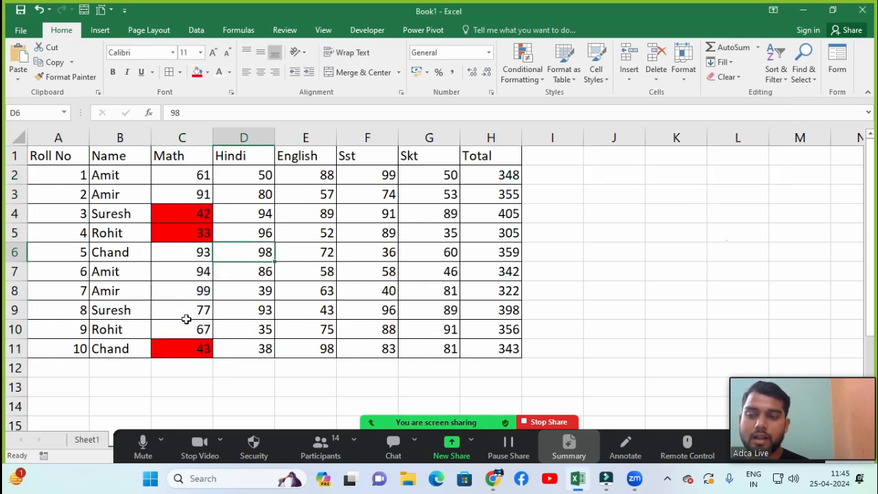
left_click(172, 216)
left_click(177, 227)
left_click(183, 346)
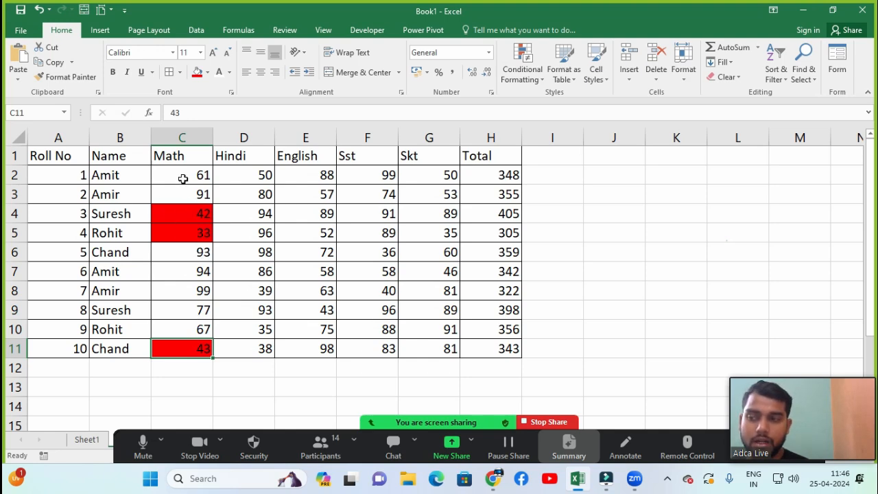
- Clear the Less Than conditional formatting rule from the selected Math marks C2:C11
left_click_drag(183, 179, 194, 348)
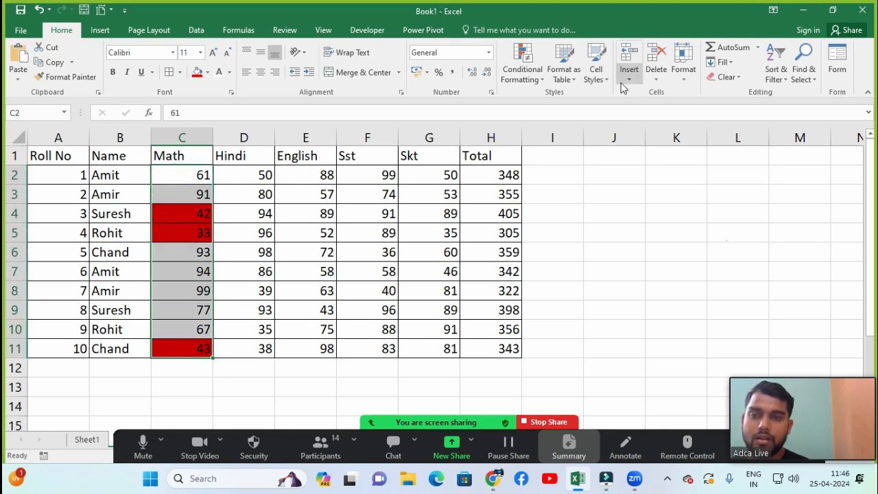
left_click(530, 81)
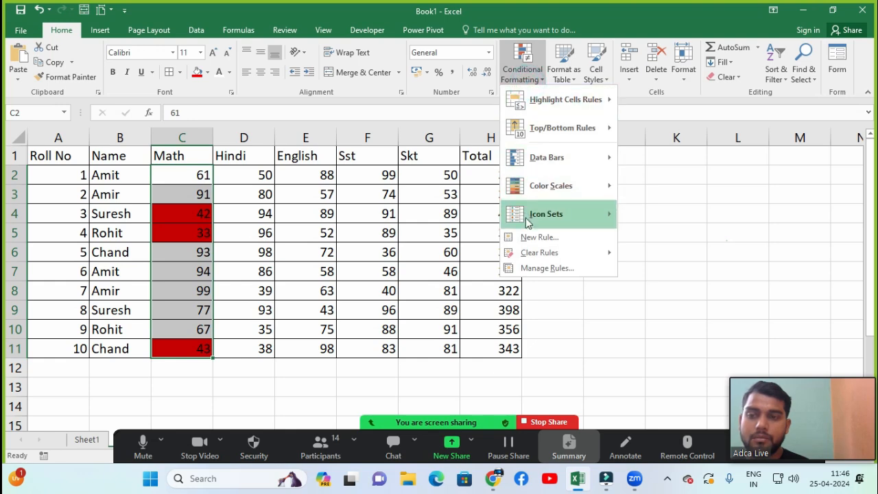
mouse_move(541, 258)
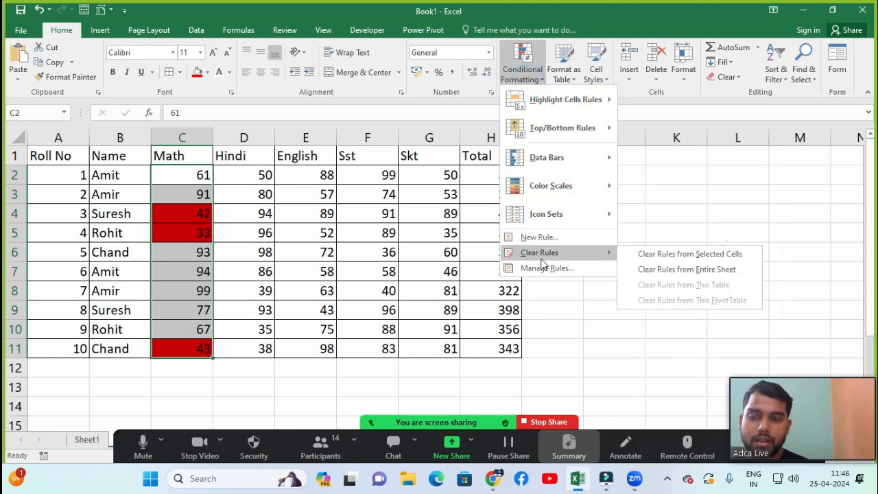
left_click(676, 260)
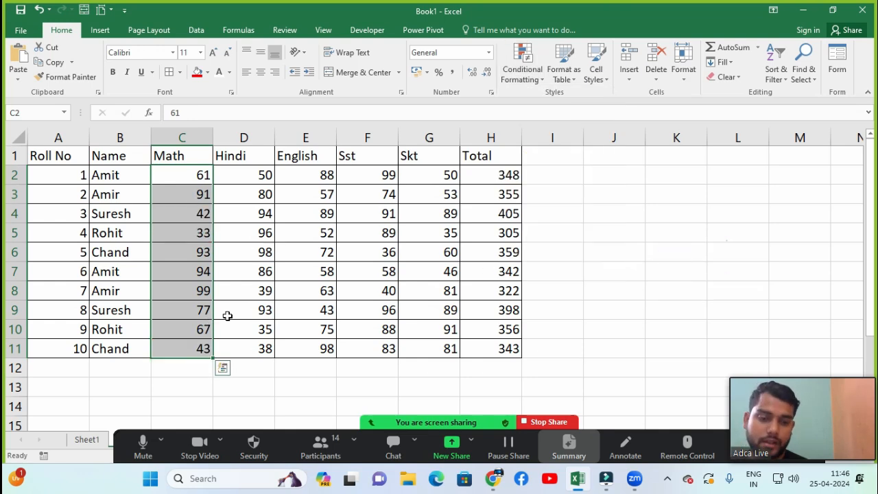
- Start a Between highlight rule for the Math marks in C2:C11 with the limits 50 and 80
left_click(534, 74)
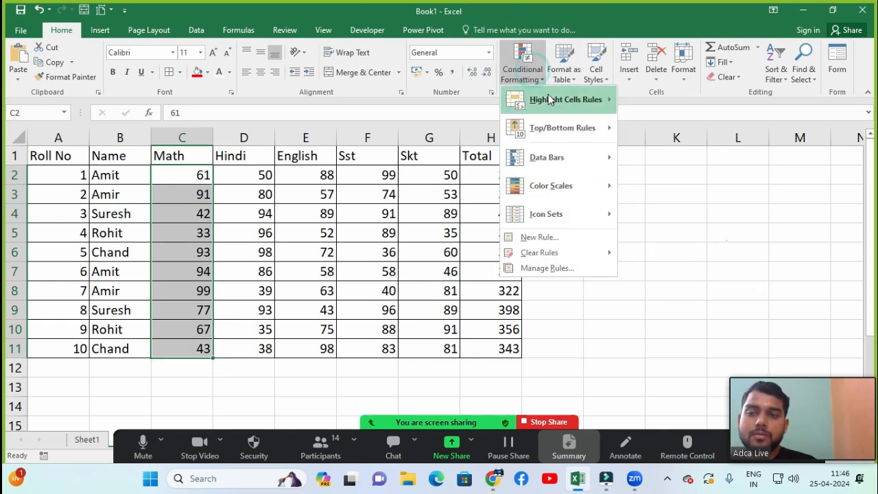
mouse_move(565, 100)
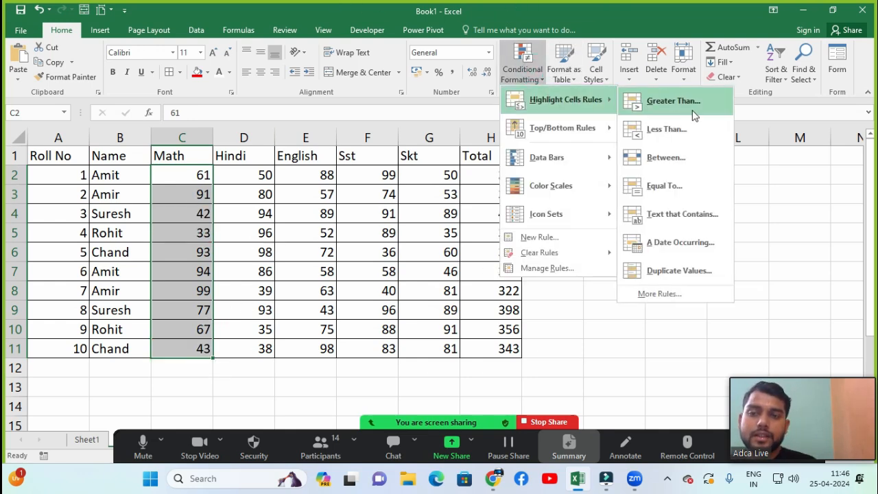
left_click(660, 162)
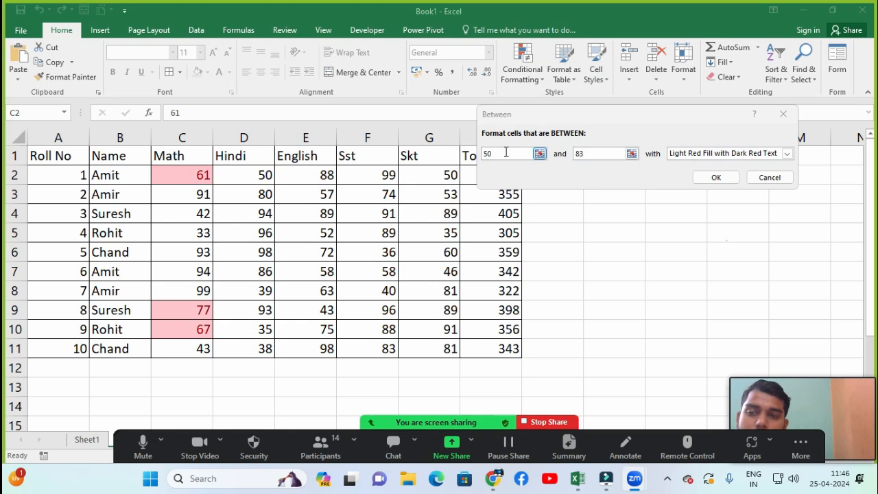
left_click(506, 153)
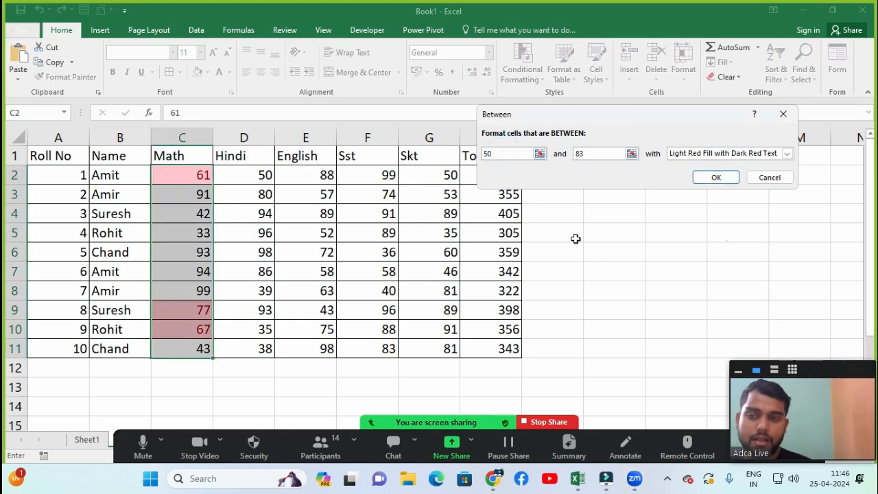
double_click(493, 152)
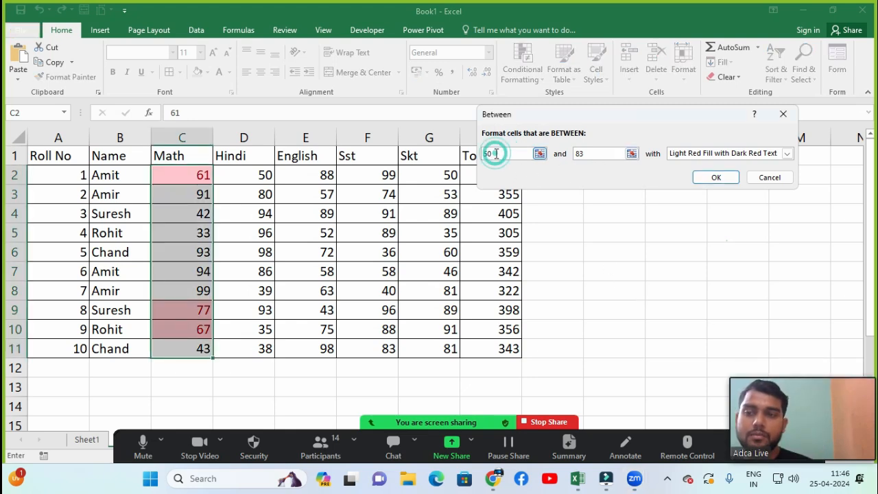
double_click(592, 154)
type("80")
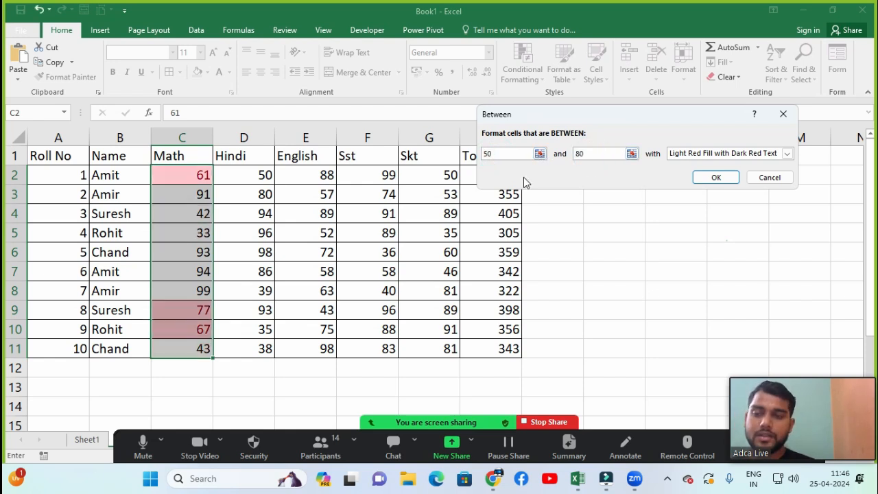
- Set the Between rule's format to Yellow Fill with Dark Yellow Text and apply it to the Math marks
left_click(711, 154)
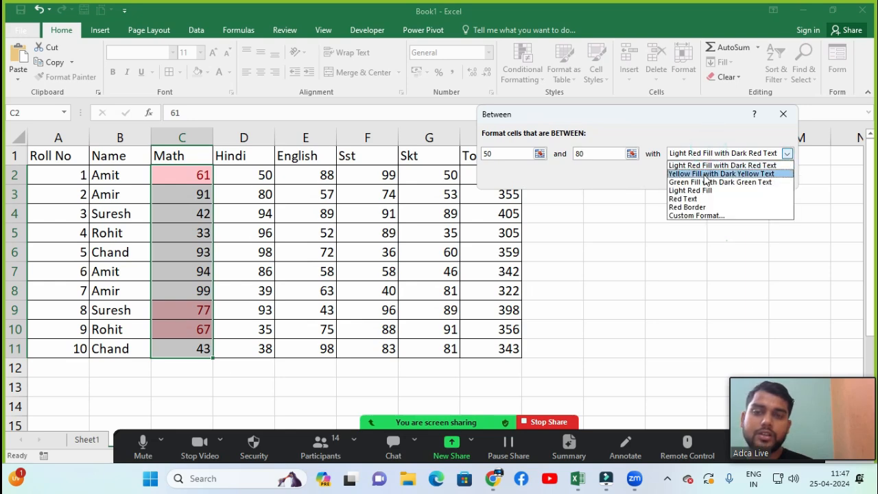
left_click(707, 174)
left_click(710, 176)
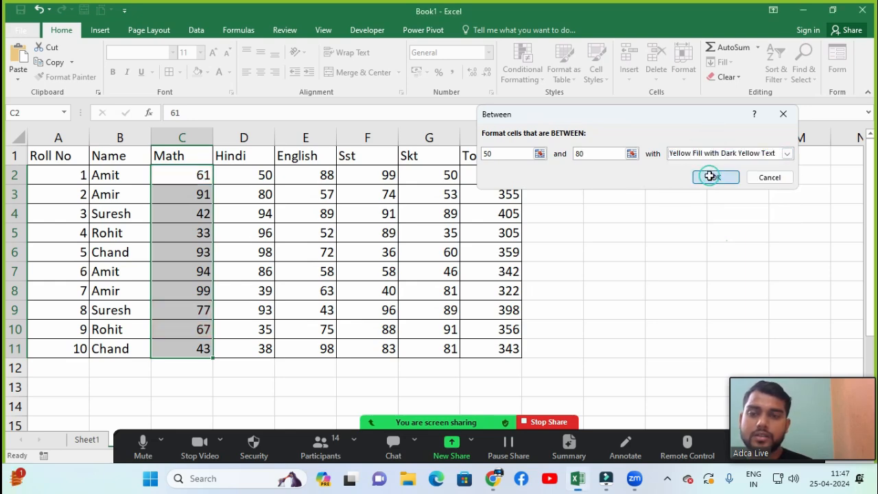
left_click(196, 234)
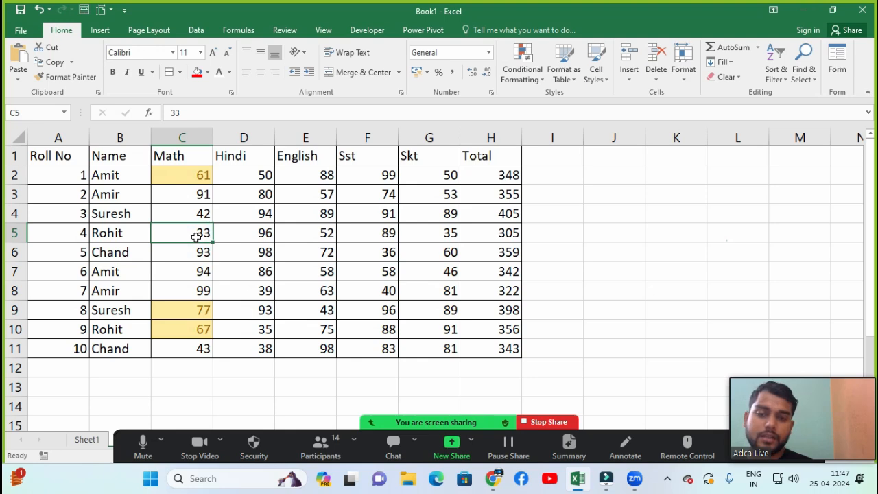
left_click(190, 177)
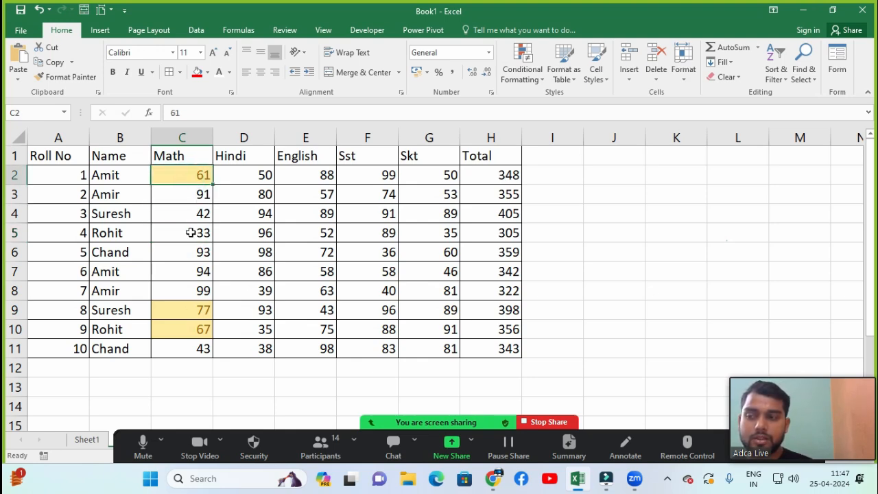
- Undo the Between highlight rule on the Math marks
left_click(191, 310)
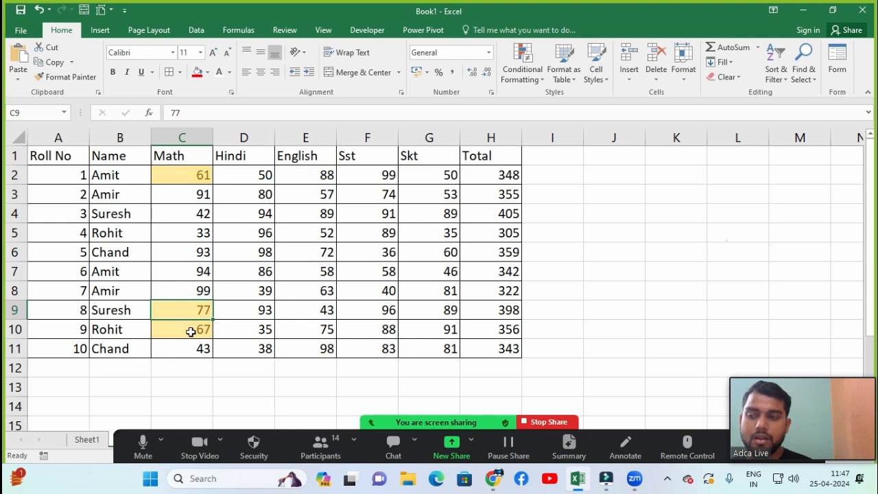
left_click(191, 330)
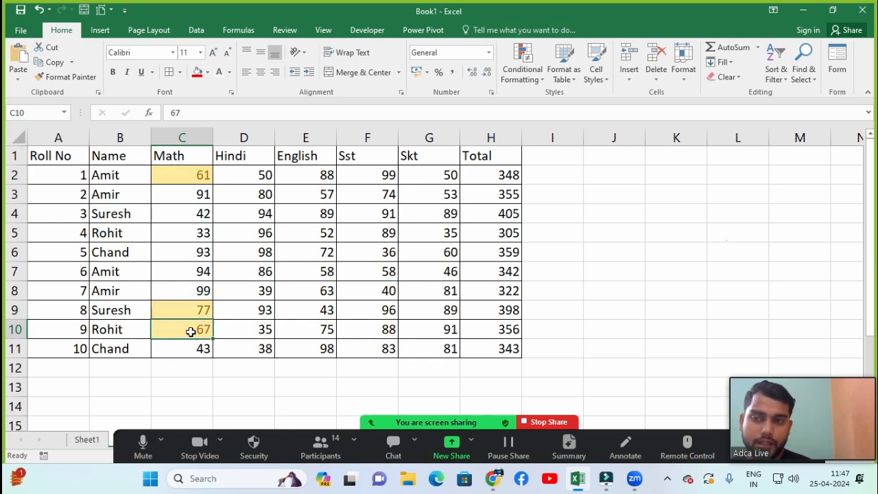
key("ctrl+z")
left_click(528, 72)
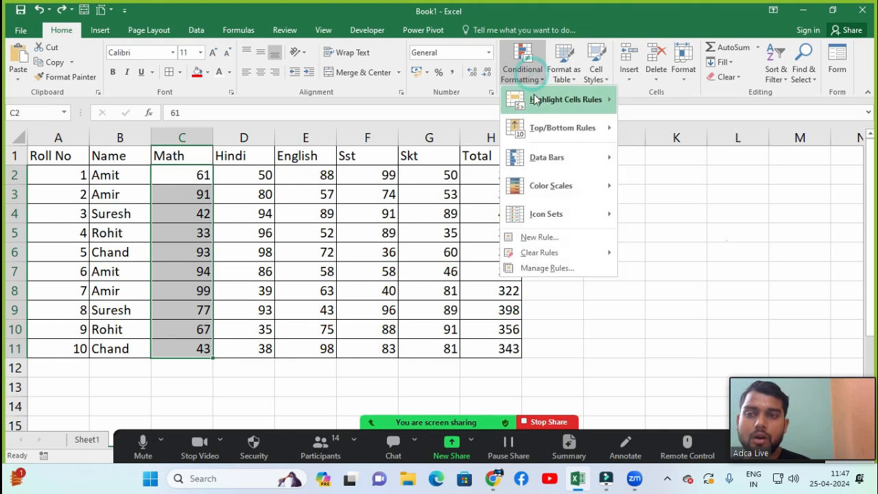
mouse_move(536, 100)
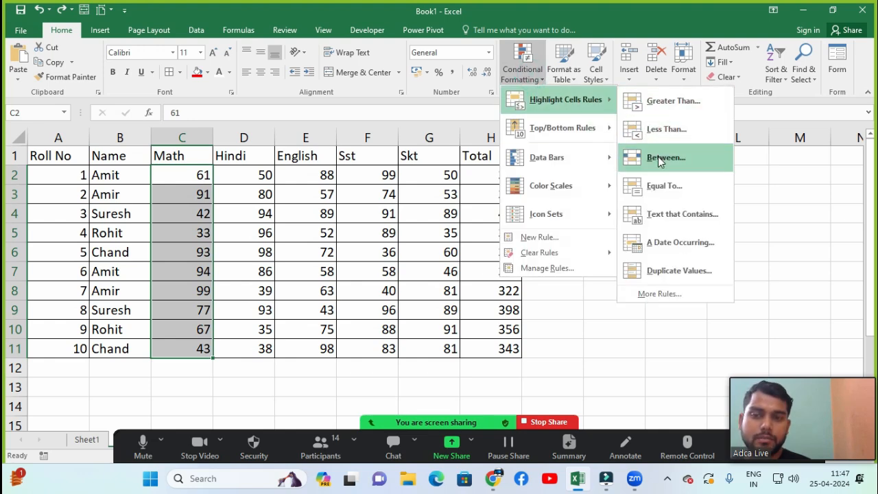
left_click(660, 187)
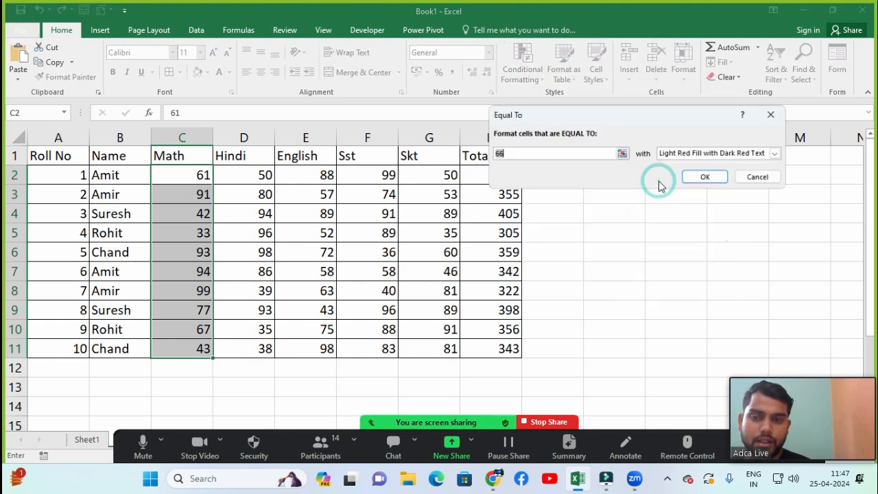
key("Escape")
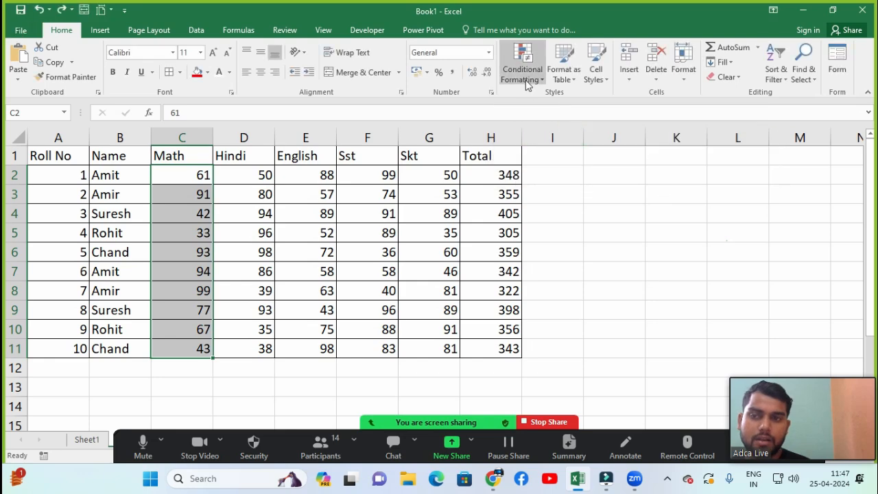
- Start a Top 10 Items rule for the Math marks in C2:C11 with the rank set to 3
left_click(522, 65)
mouse_move(563, 100)
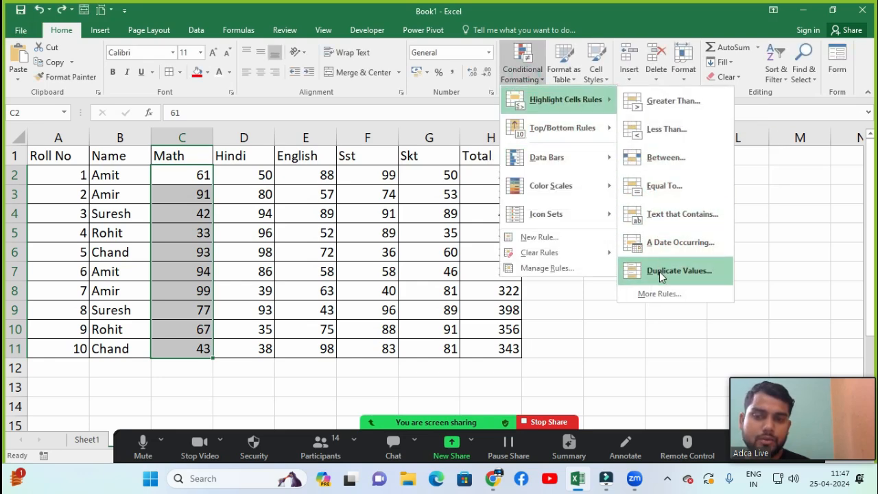
mouse_move(527, 135)
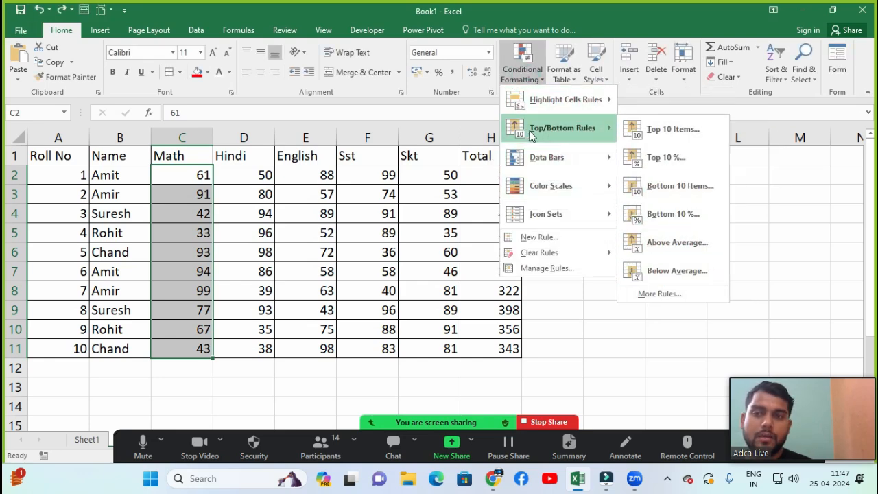
left_click(667, 130)
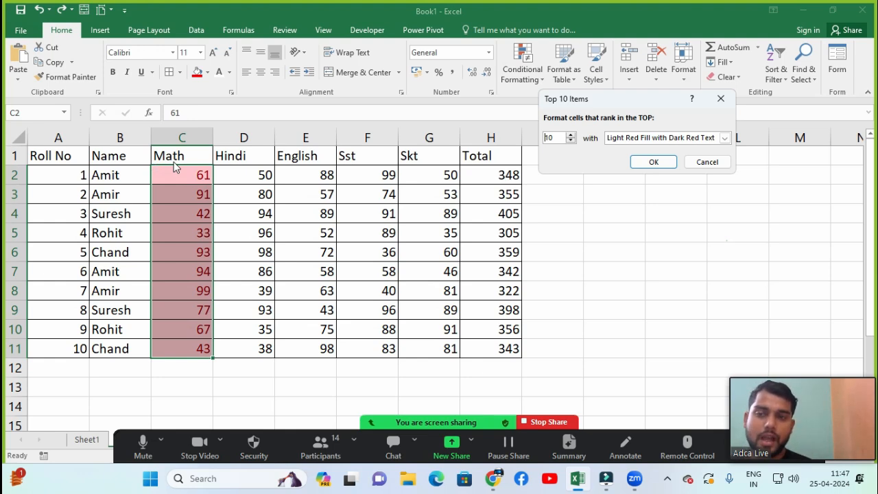
double_click(558, 139)
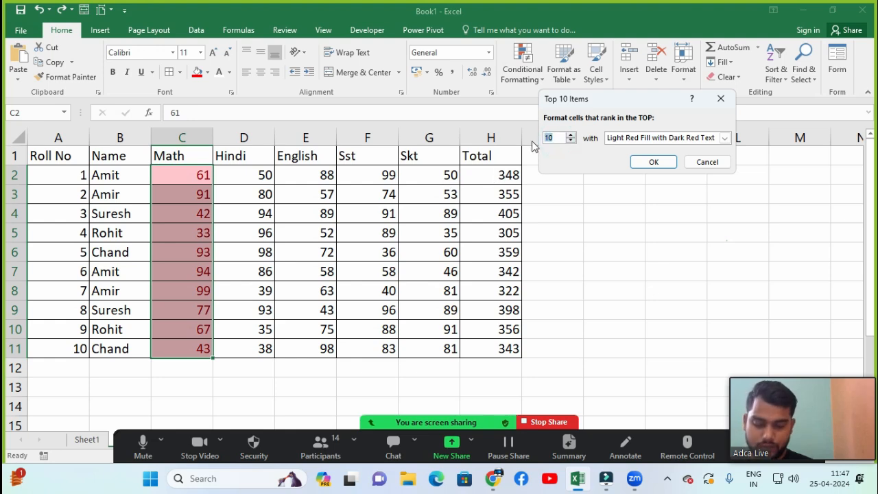
type("3")
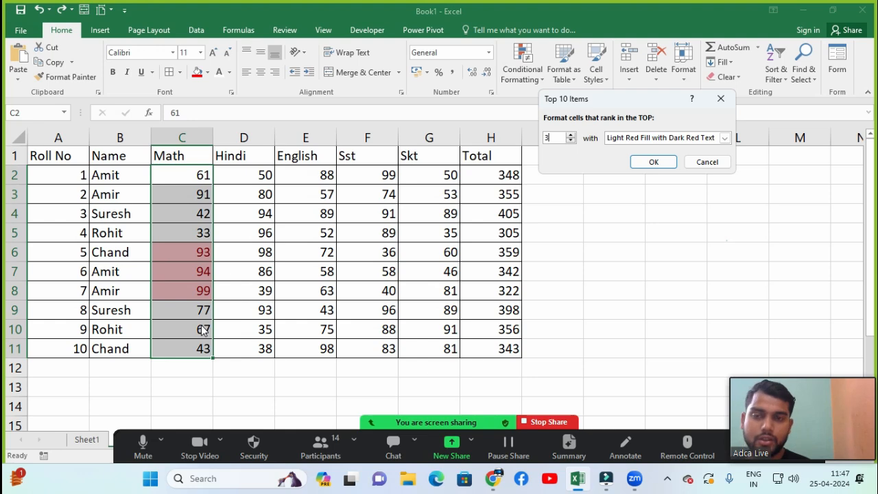
- Apply the top 3 rule with Green Fill with Dark Green Text and undo it
left_click(632, 140)
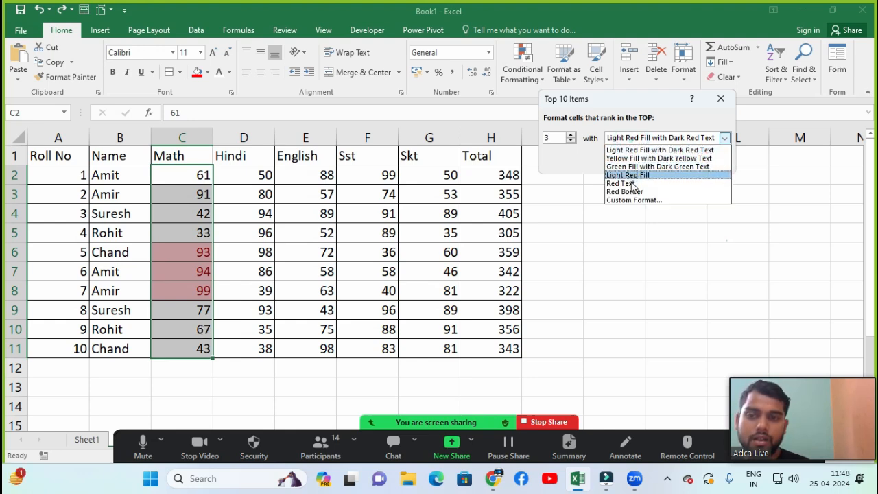
left_click(621, 167)
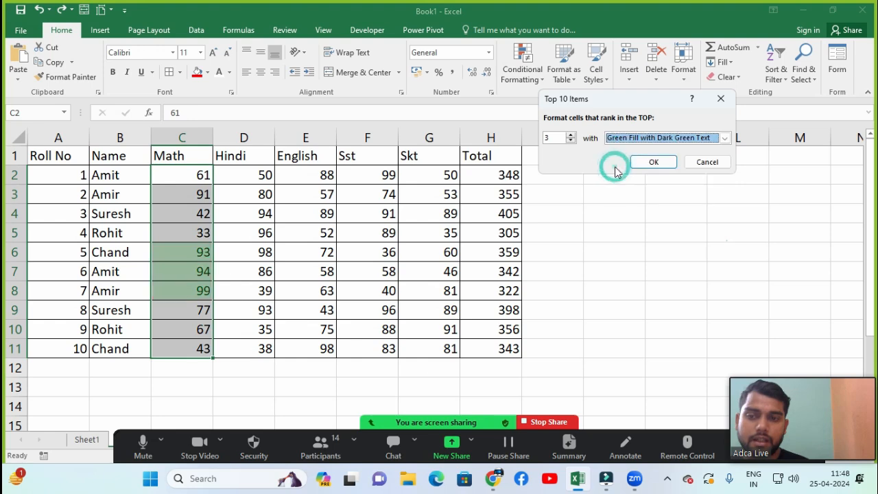
left_click(649, 163)
left_click_drag(182, 292, 184, 252)
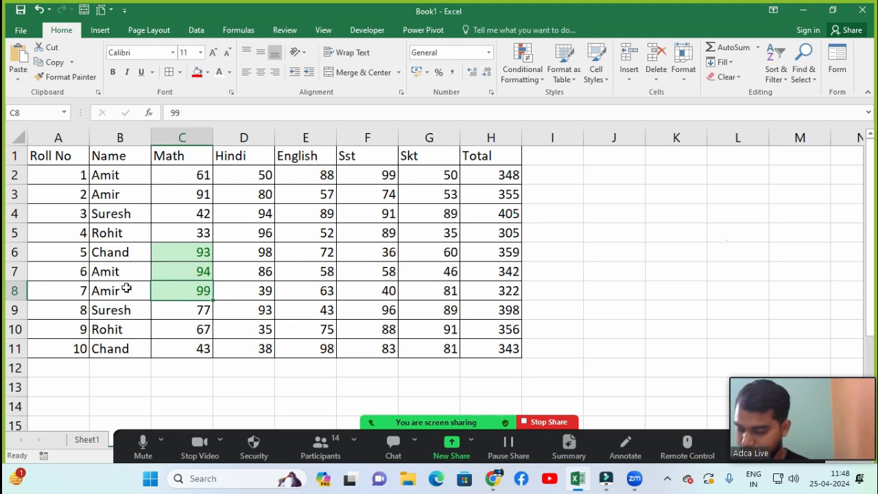
key("ctrl+z")
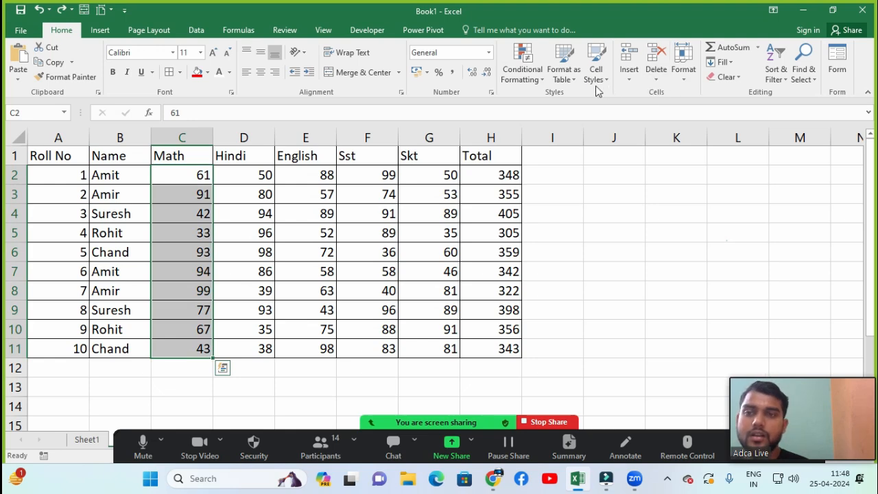
- Highlight the bottom 2 Math marks in C2:C11 with a Bottom 10 Items rule using Green Fill with Dark Green Text
left_click(512, 81)
mouse_move(562, 127)
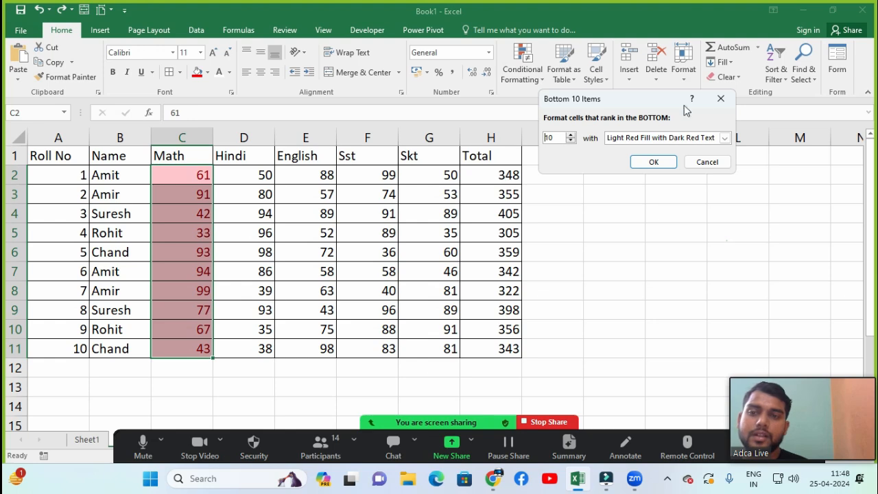
left_click_drag(555, 135, 527, 146)
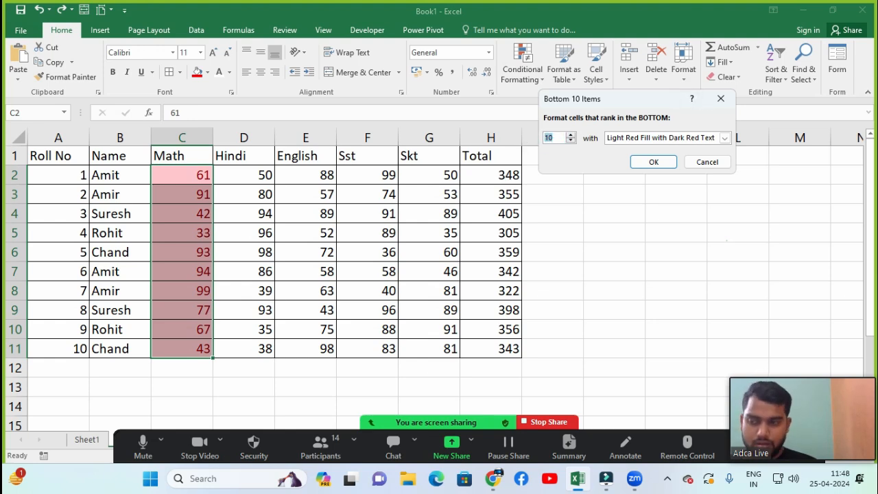
type("2")
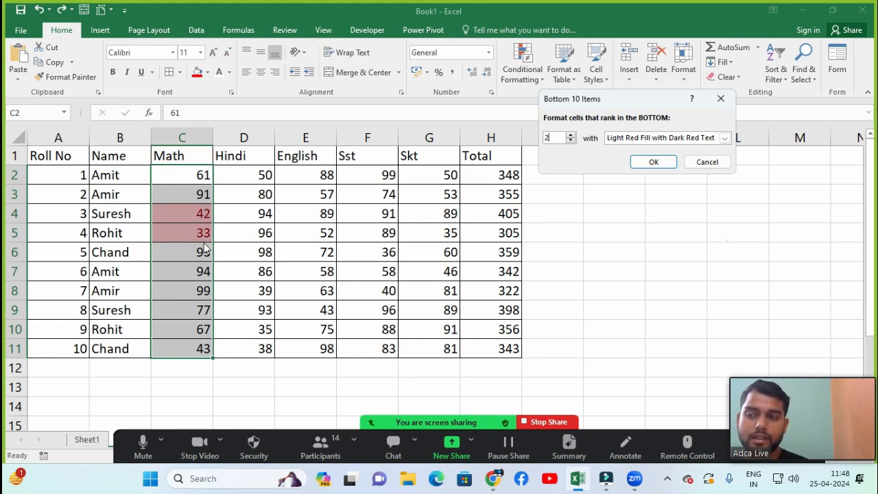
left_click(724, 138)
left_click(659, 164)
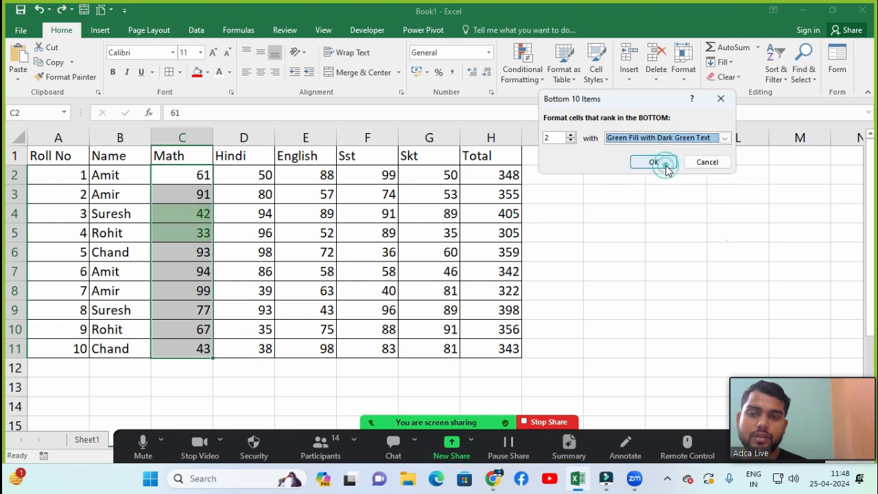
left_click(652, 163)
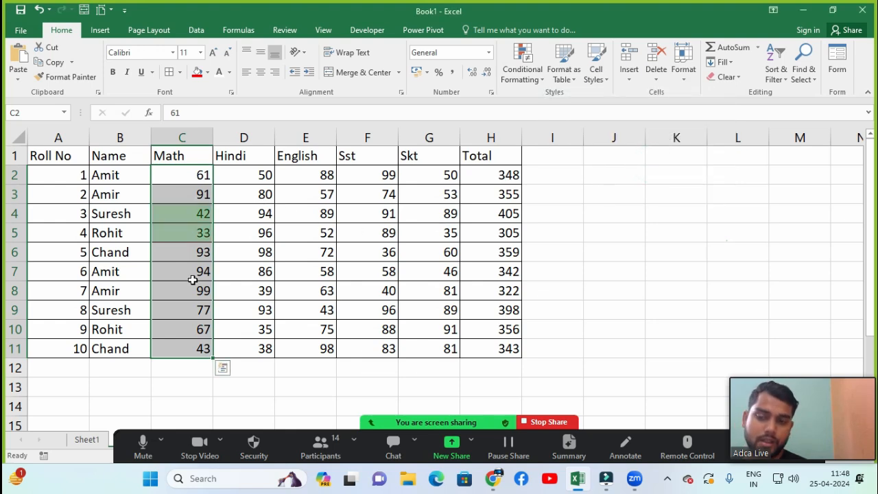
left_click(524, 68)
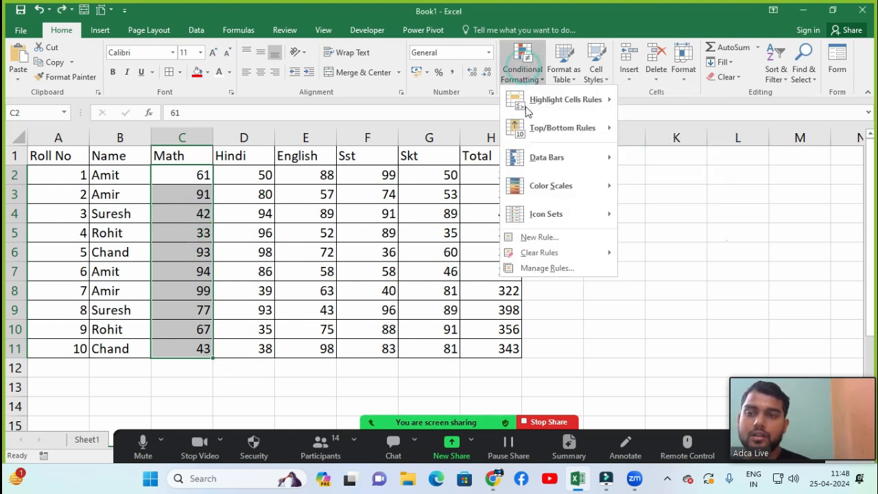
mouse_move(533, 131)
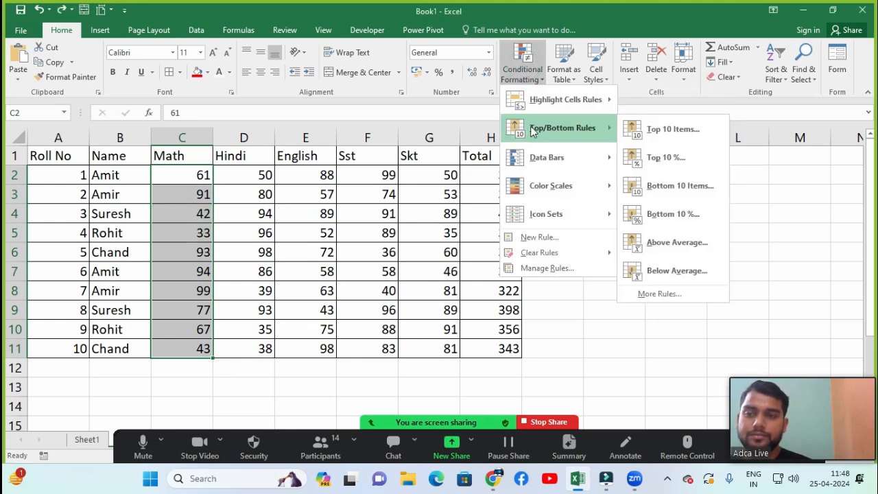
left_click(660, 218)
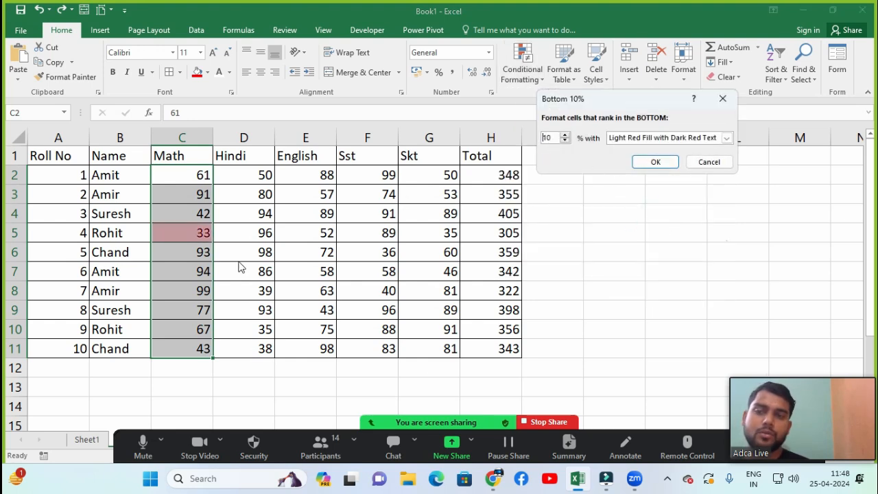
key("Escape")
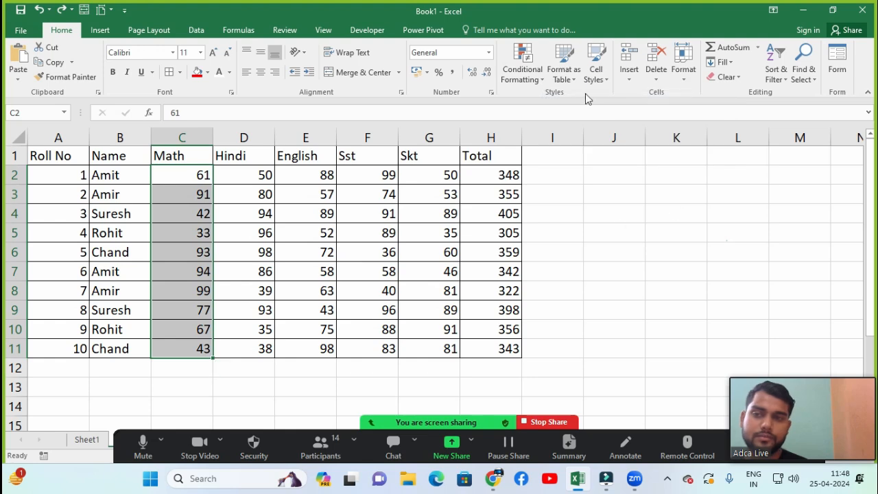
left_click(521, 69)
mouse_move(525, 168)
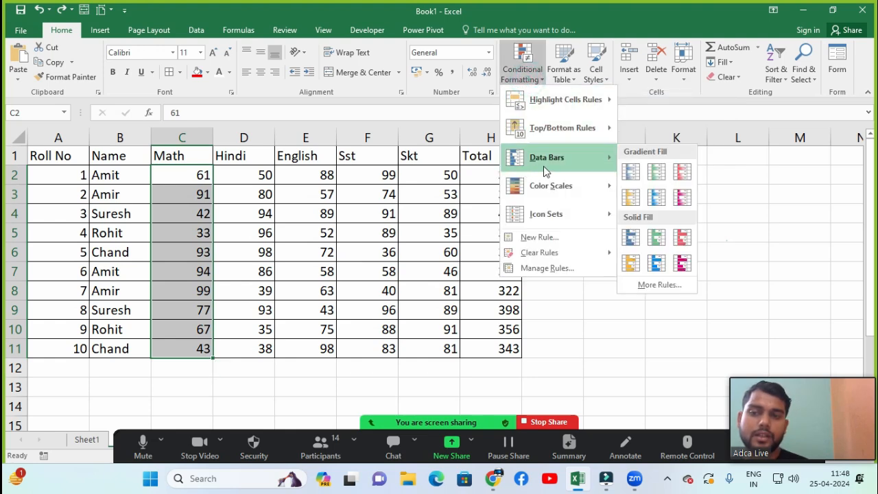
left_click(474, 173)
left_click(463, 197)
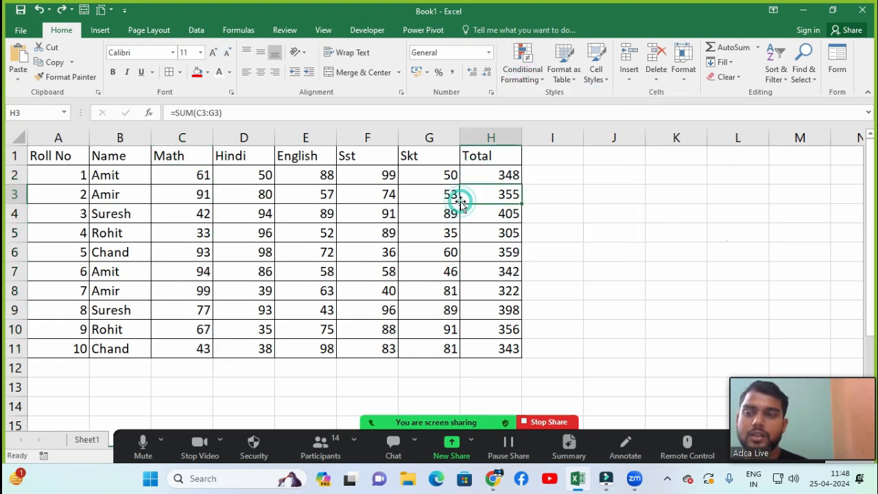
- Add solid-fill magenta data bars to the student totals in H2:H11
left_click_drag(500, 176, 504, 351)
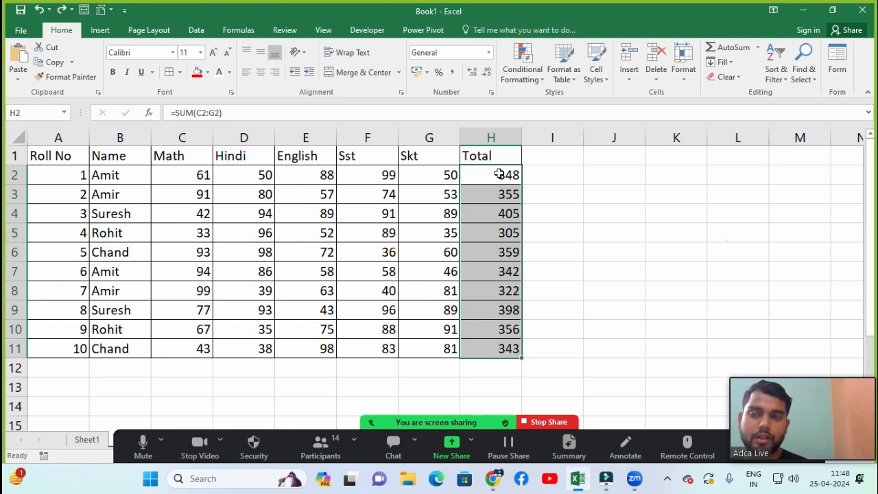
left_click(523, 69)
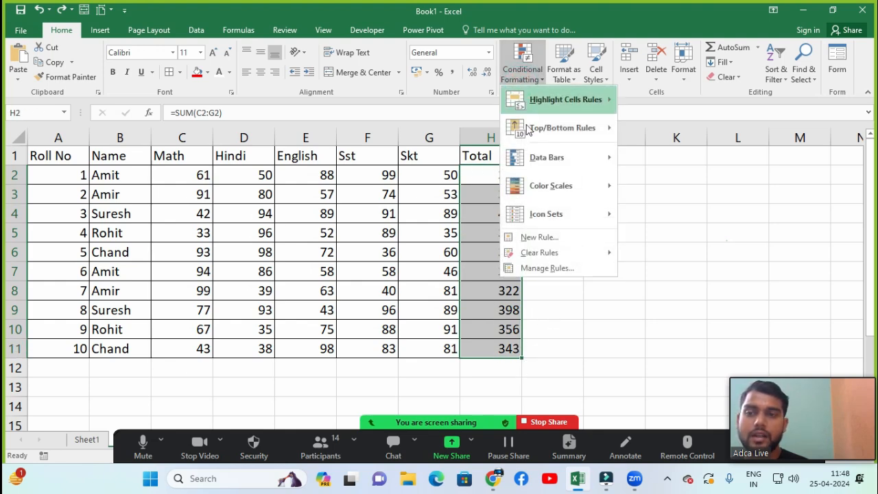
mouse_move(532, 168)
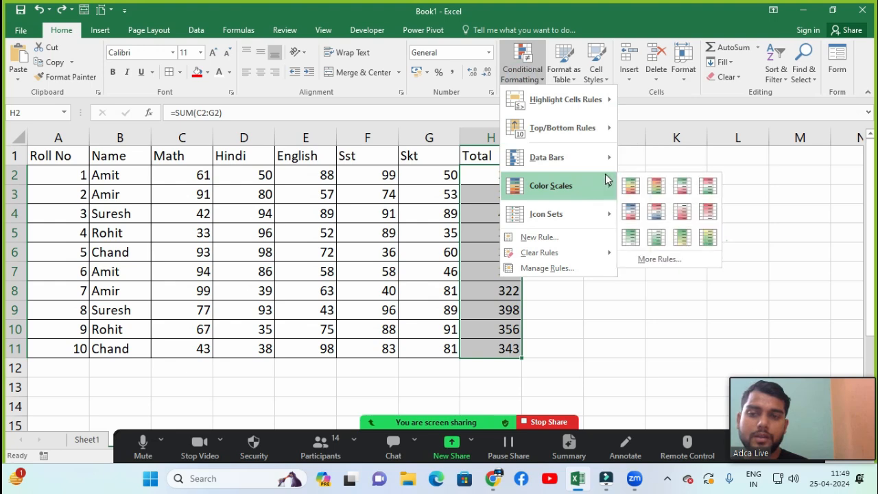
mouse_move(591, 170)
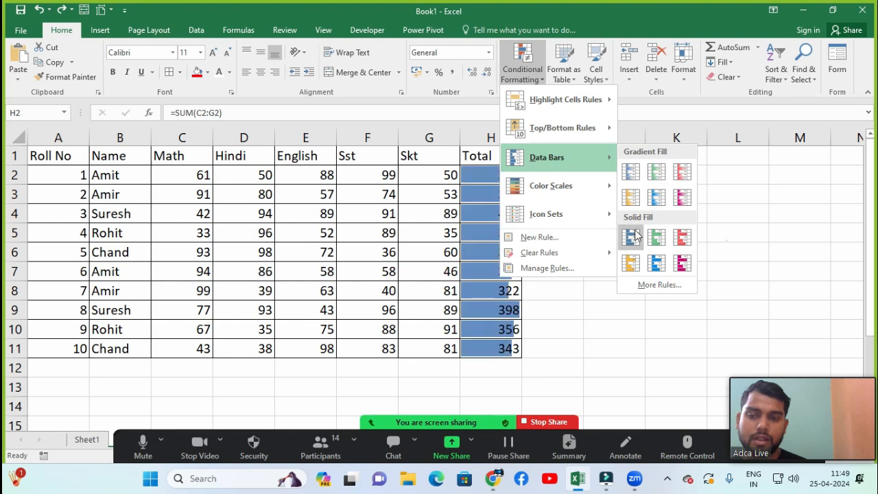
left_click(681, 264)
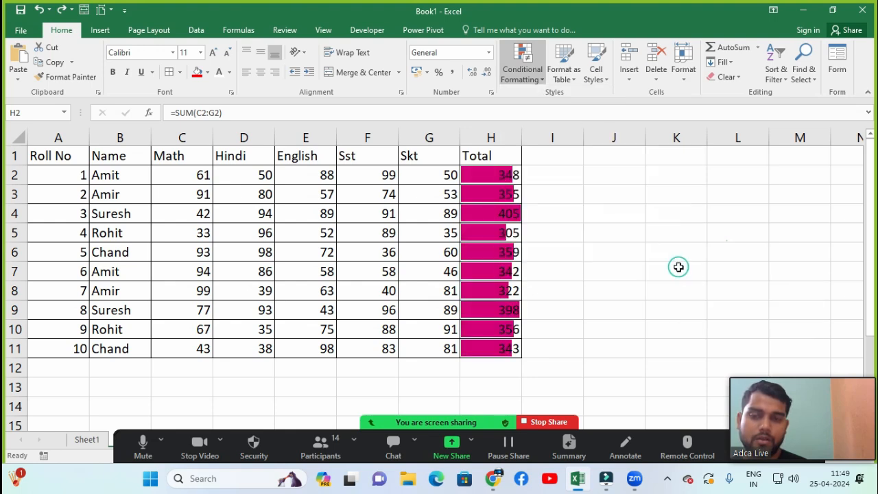
left_click(577, 272)
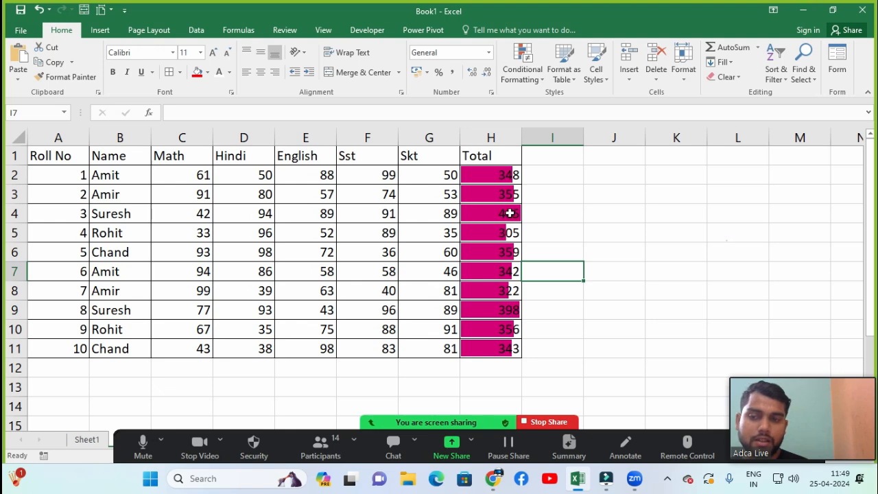
- Compare the data bar lengths of individual totals in the Total column
left_click(485, 238)
left_click(487, 208)
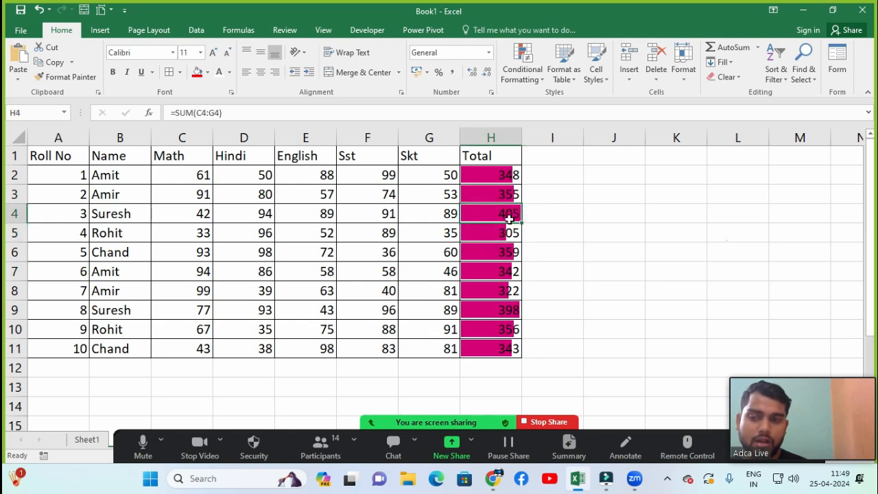
left_click(502, 312)
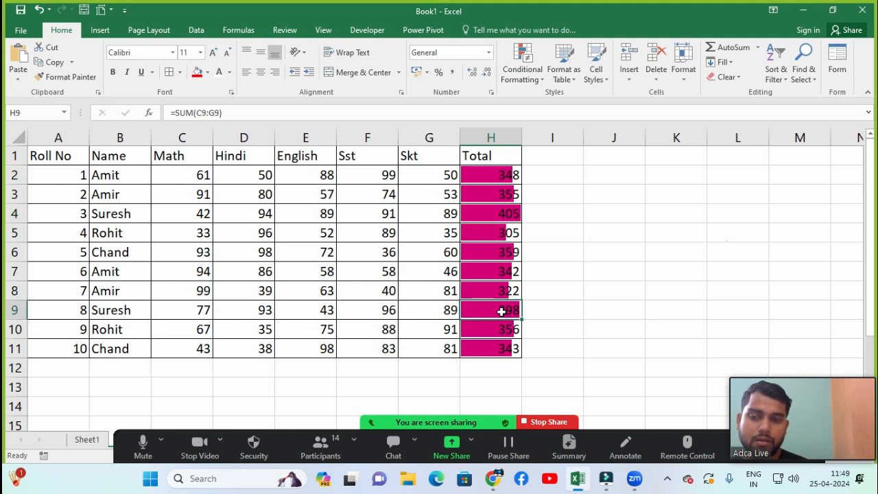
left_click(490, 329)
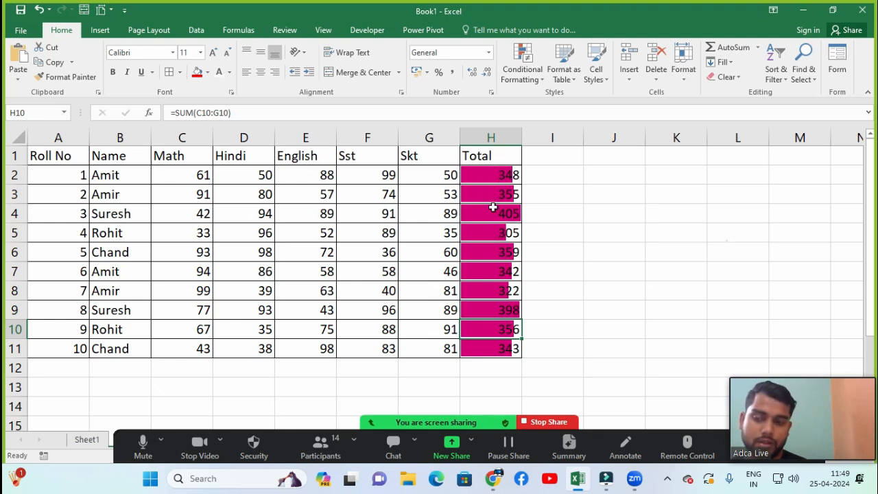
- Clear the conditional formatting rules from the student totals in H2:H11
left_click_drag(488, 172, 489, 346)
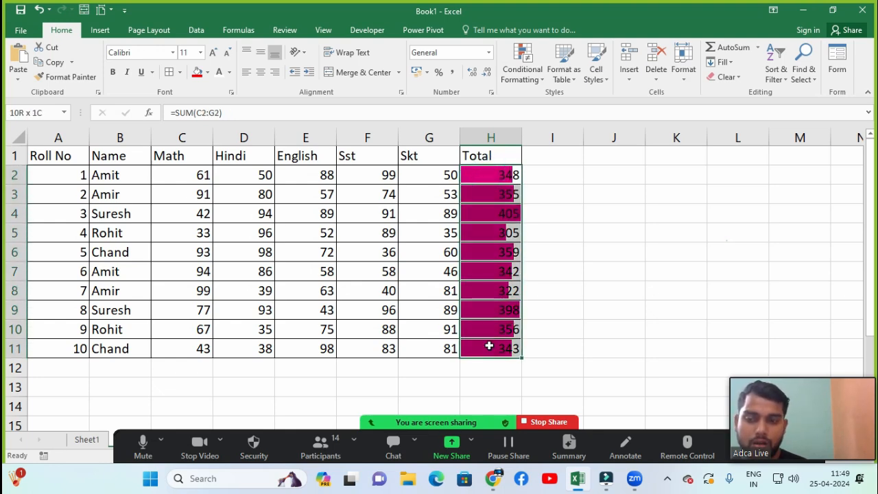
left_click(521, 79)
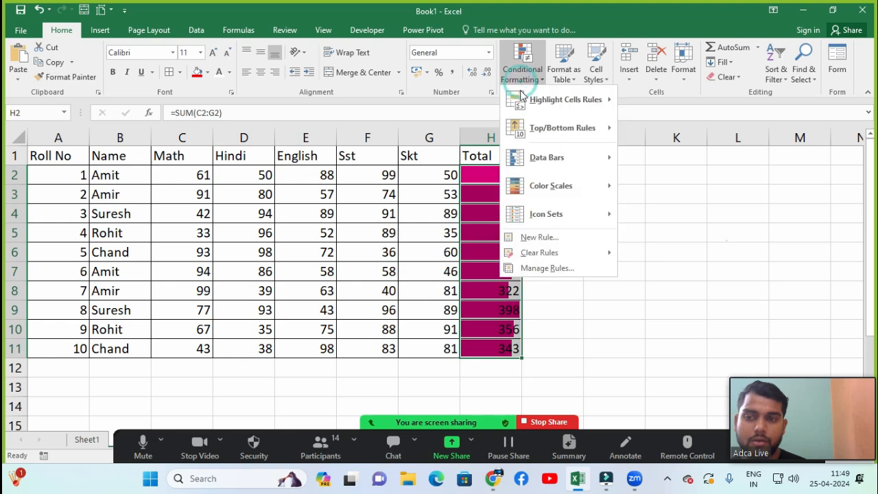
mouse_move(525, 255)
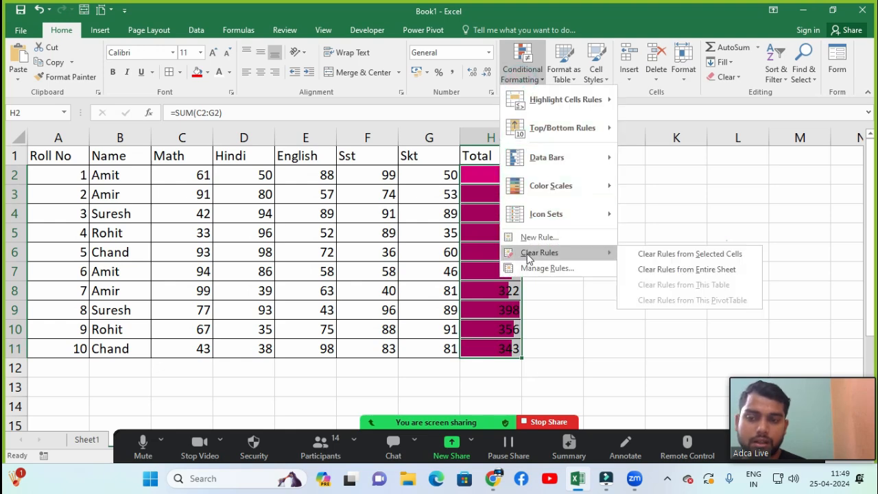
left_click(669, 257)
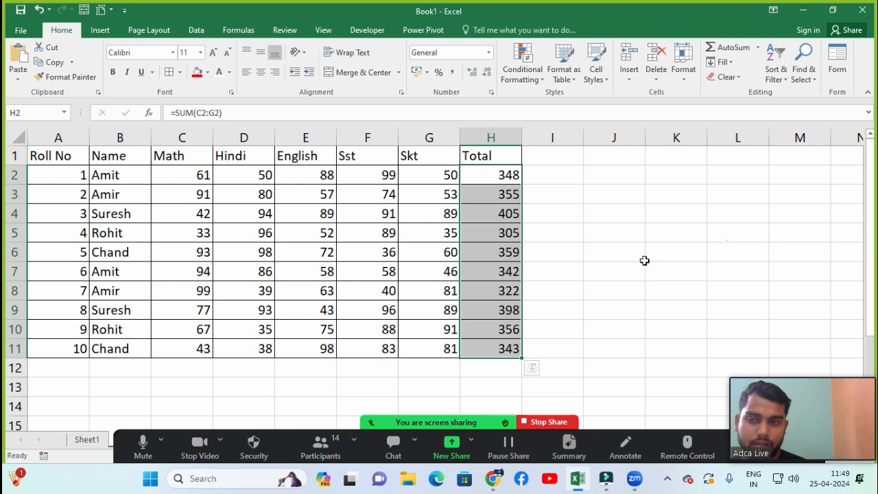
left_click(523, 74)
mouse_move(534, 189)
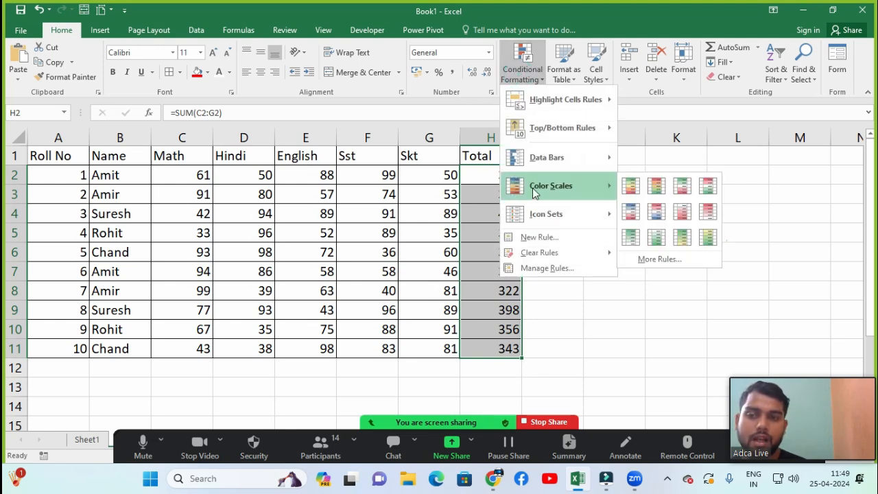
left_click(346, 221)
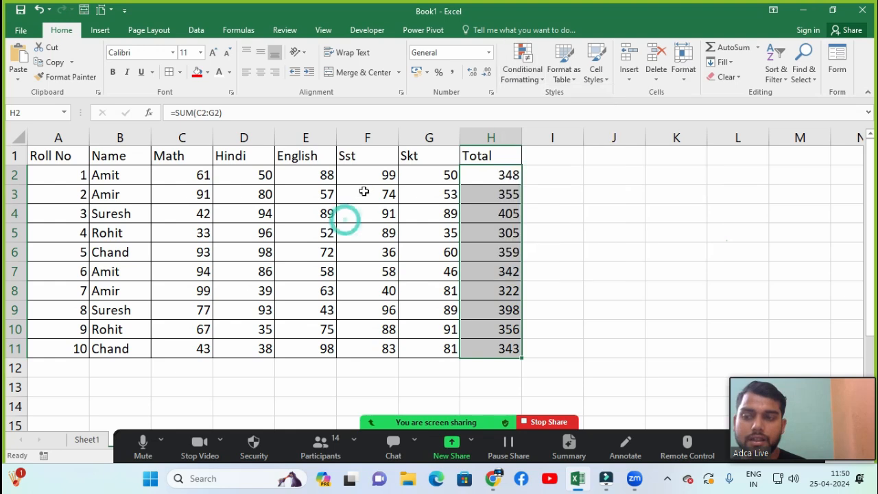
- Apply the Green - White - Red color scale to the English marks in E2:E11
left_click(376, 175)
left_click_drag(325, 174, 303, 345)
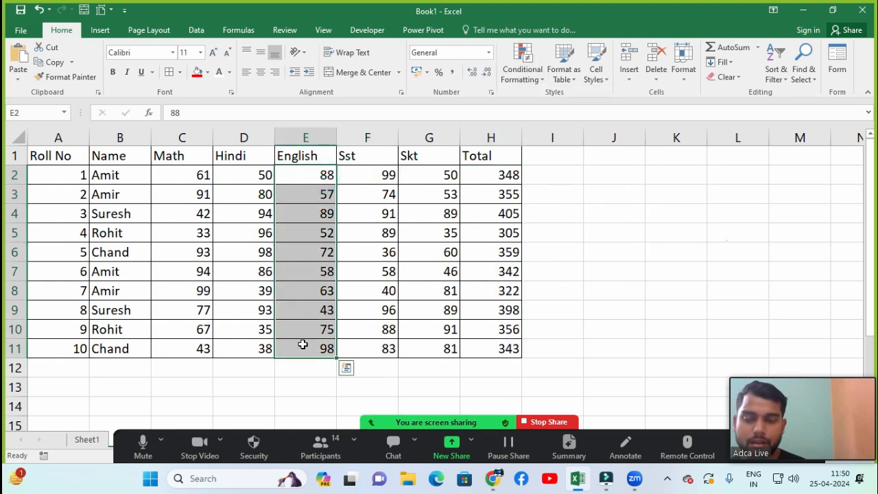
left_click(523, 66)
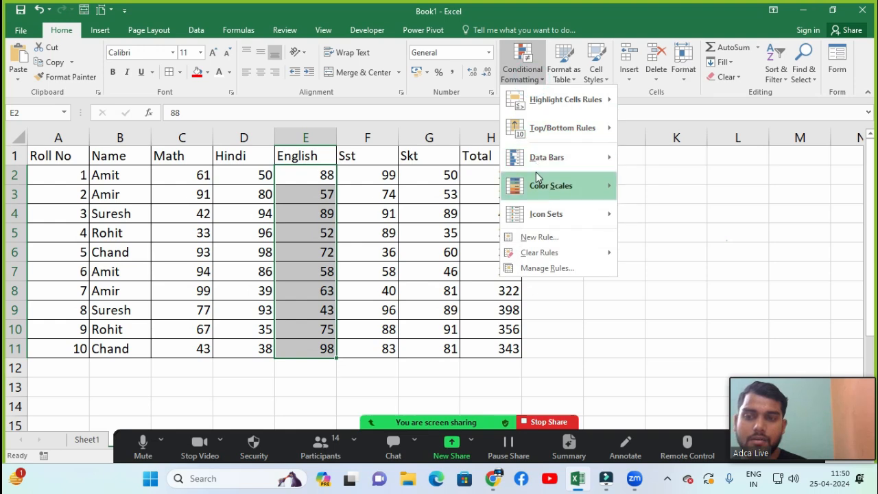
mouse_move(536, 180)
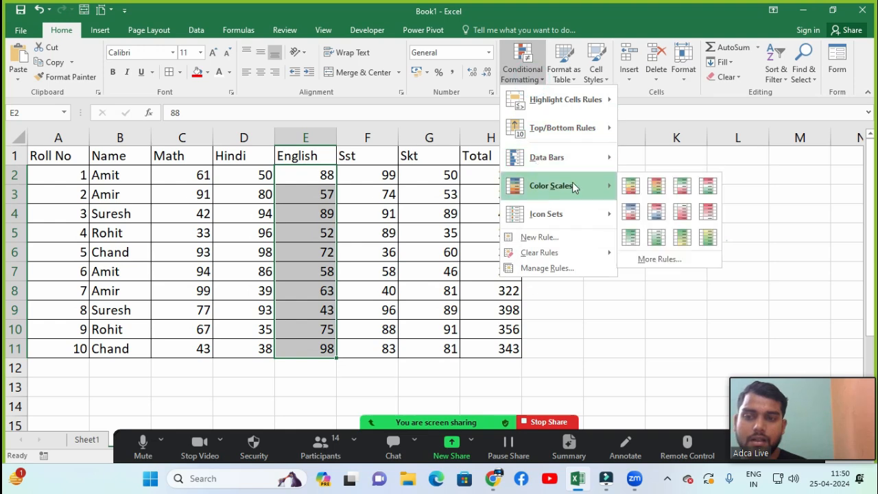
left_click(677, 186)
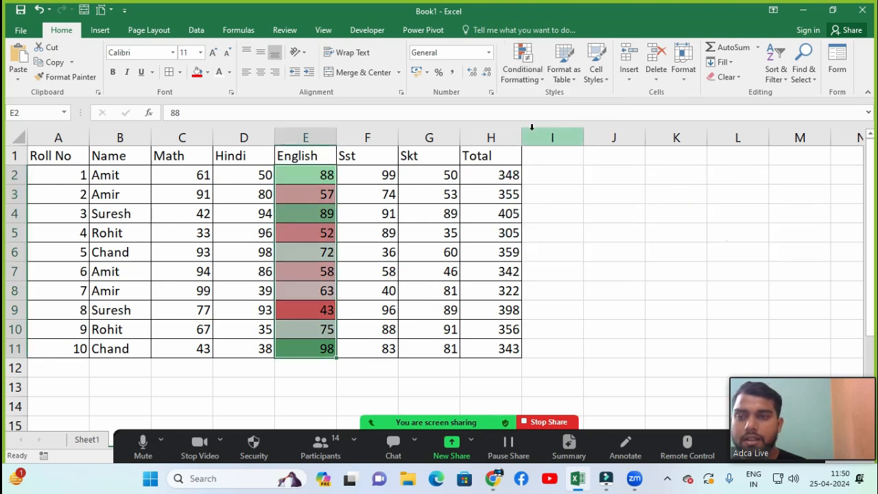
left_click(435, 265)
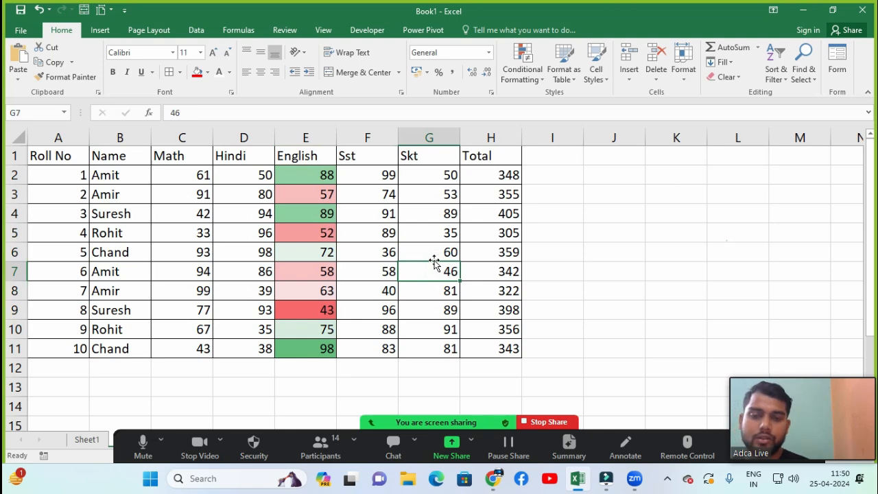
- Compare the color shades of individual English marks and undo the color scale
left_click(522, 68)
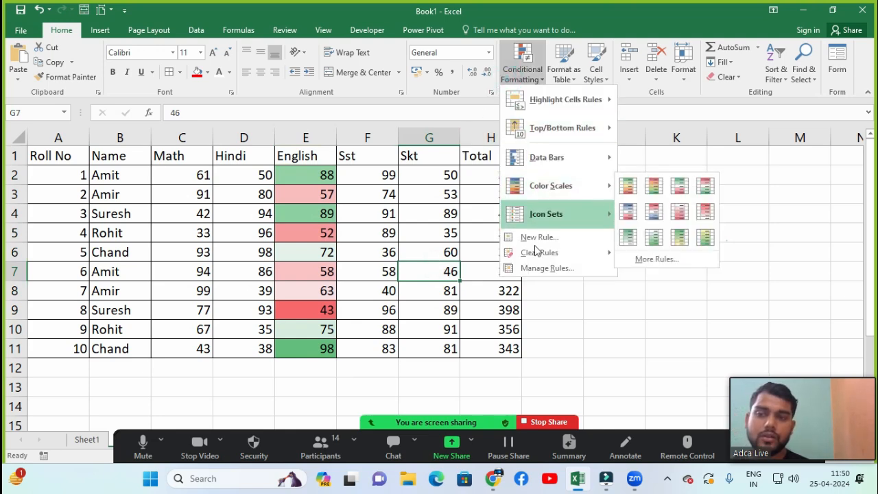
left_click(567, 290)
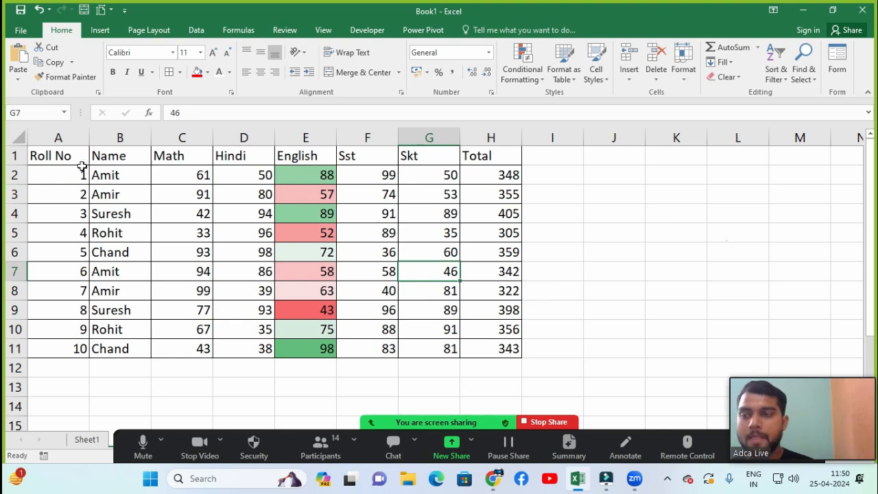
left_click(293, 359)
left_click(294, 350)
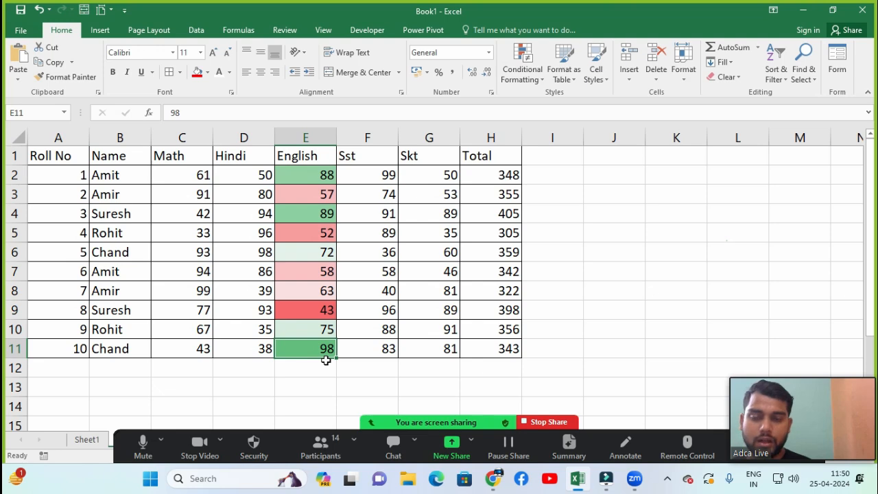
left_click(306, 214)
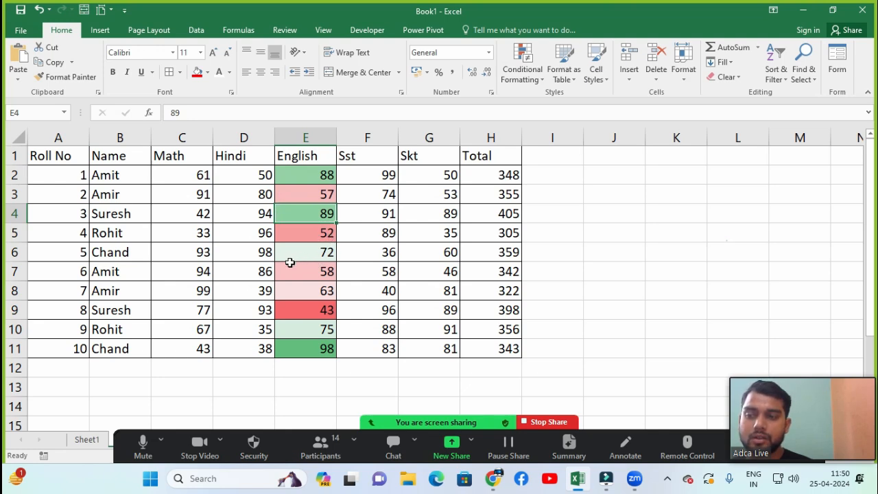
left_click(304, 332)
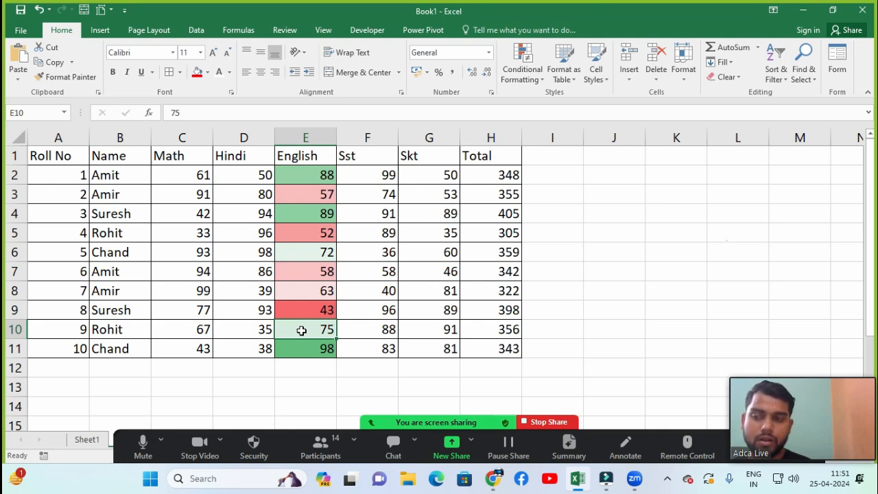
left_click(294, 253)
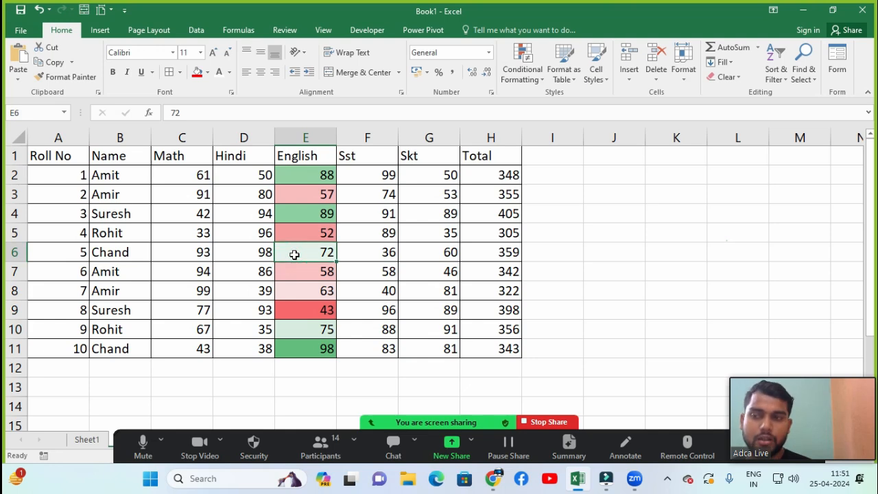
left_click(522, 69)
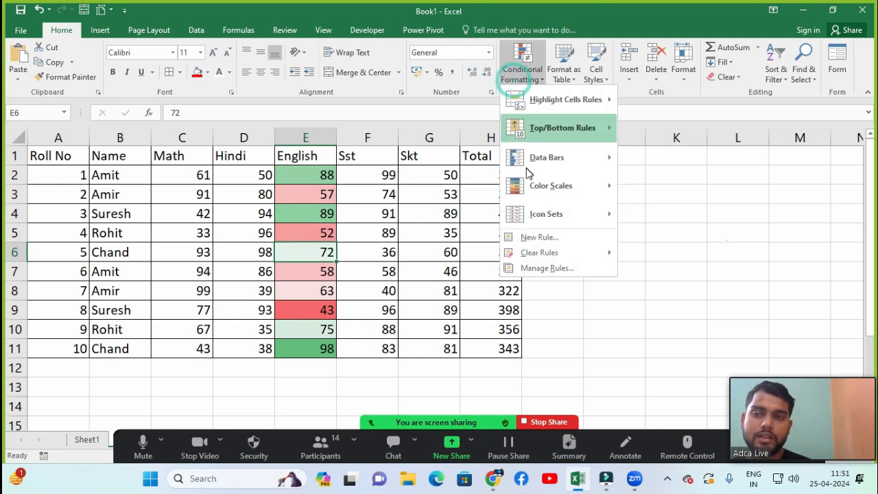
left_click(398, 242)
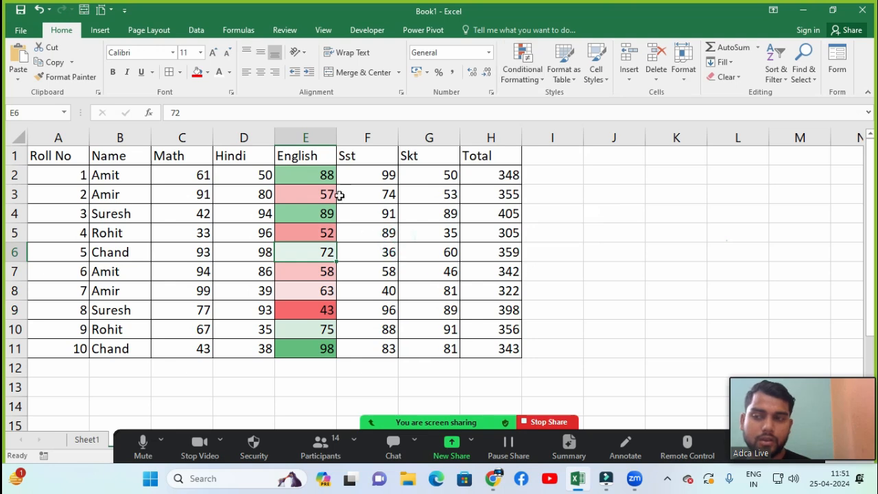
key("ctrl+z")
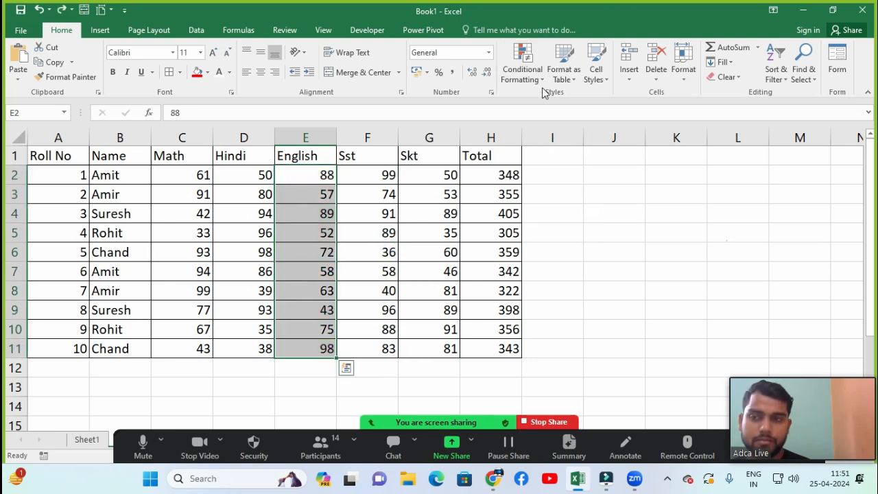
- Apply the rimmed three traffic lights icon set to the English marks in E2:E11 and undo it
left_click(522, 69)
mouse_move(535, 219)
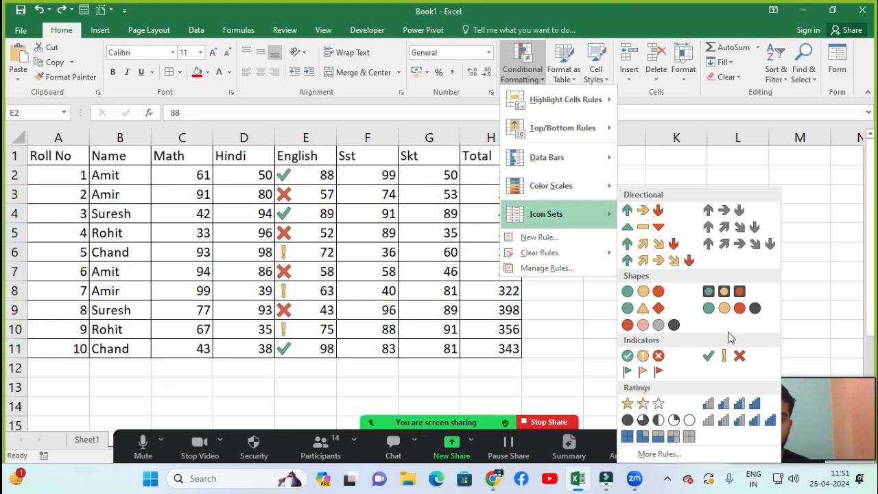
left_click(737, 294)
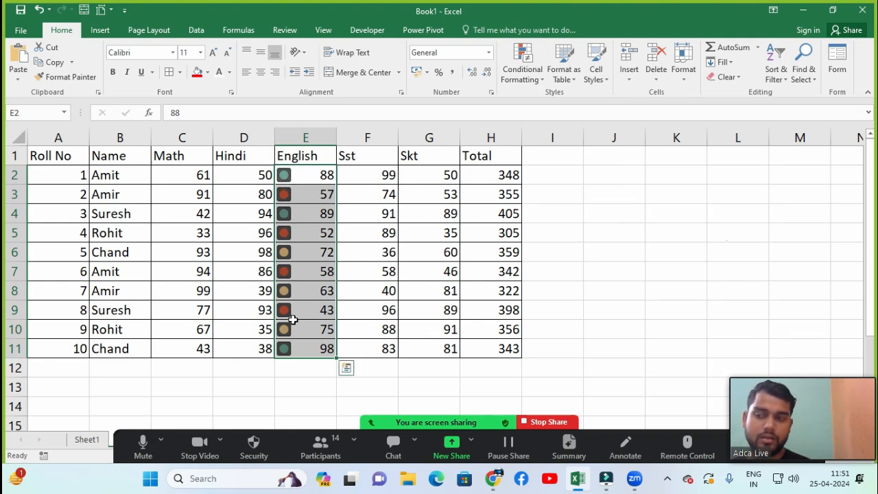
key("ctrl+z")
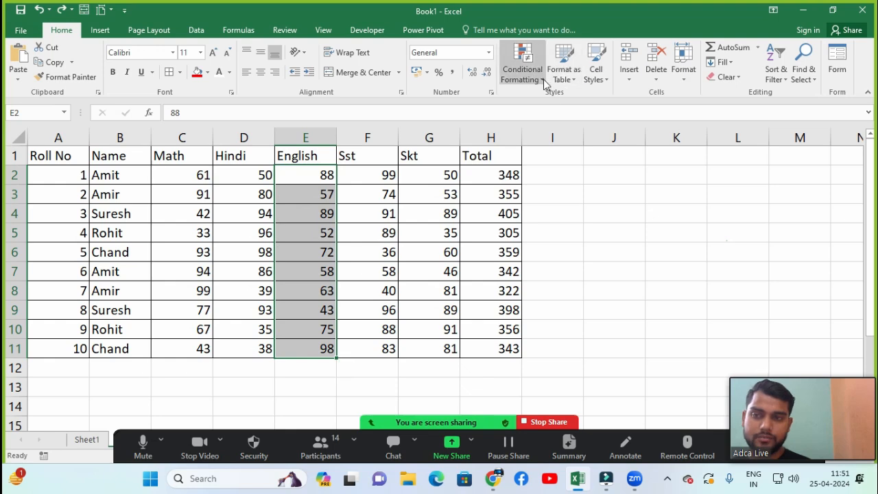
- Apply the five-bar ratings icon set to the English marks in E2:E11, examine the icons and undo it
left_click(544, 82)
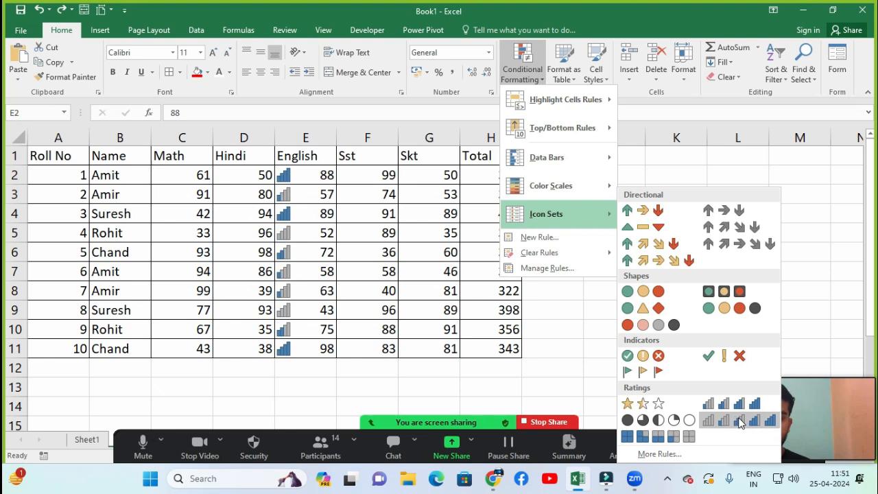
left_click(739, 421)
left_click(359, 295)
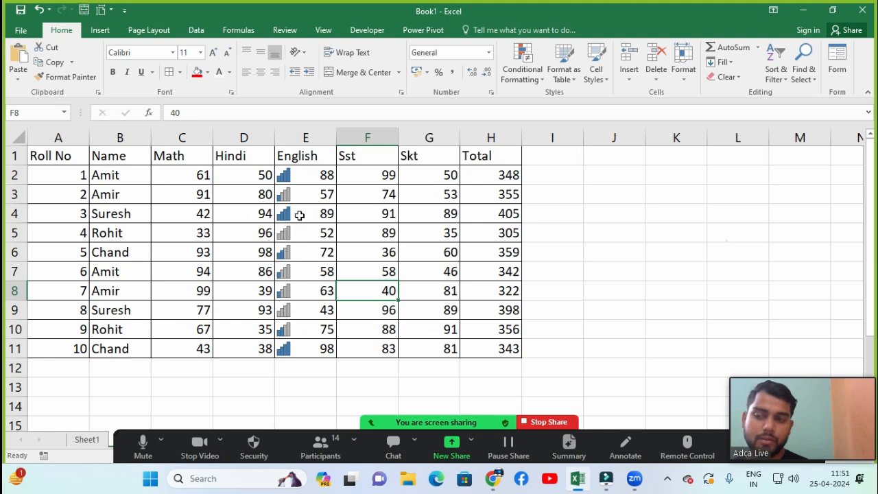
left_click(293, 354)
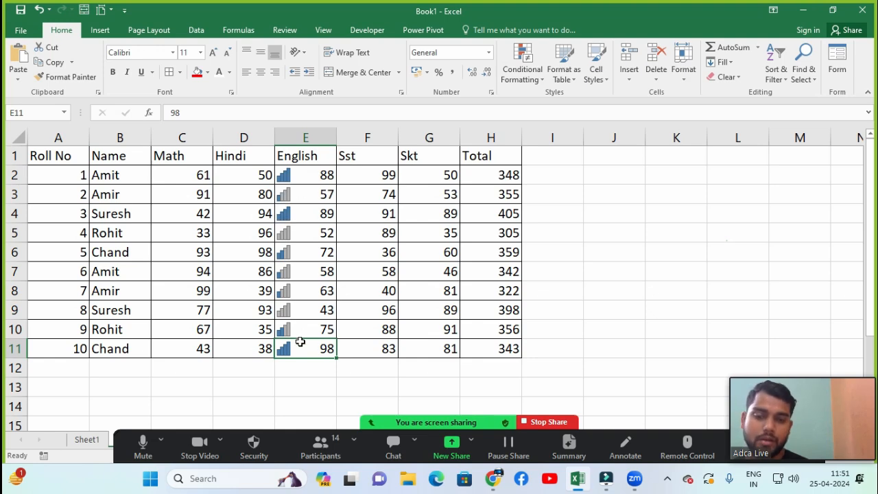
key("ctrl+z")
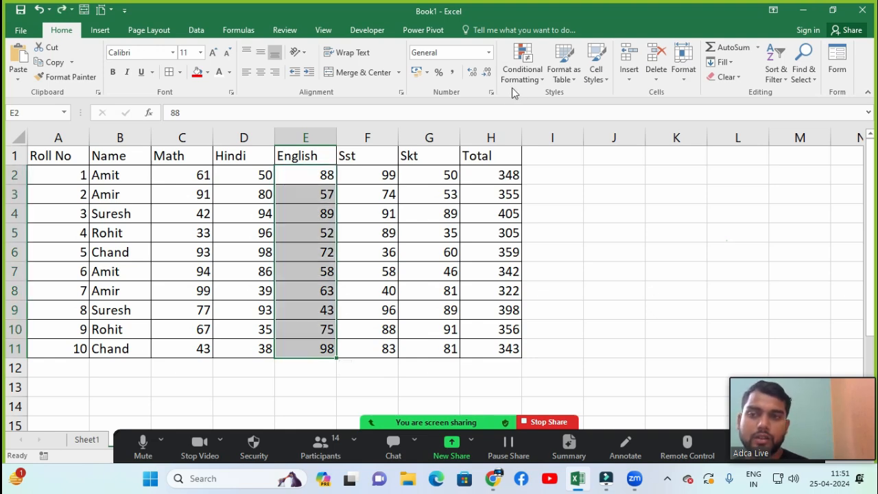
- Examine the conditional formatting rules manager and the rule types offered for a new rule, without creating one
left_click(513, 82)
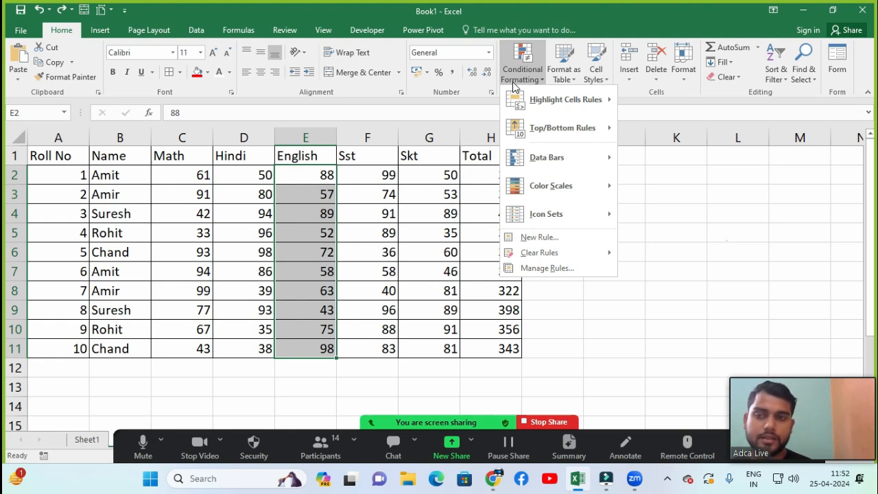
left_click(543, 267)
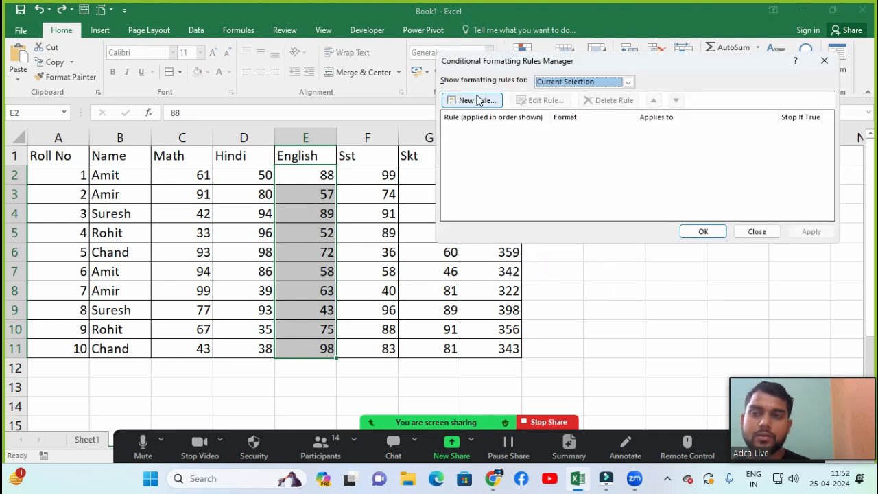
left_click(476, 98)
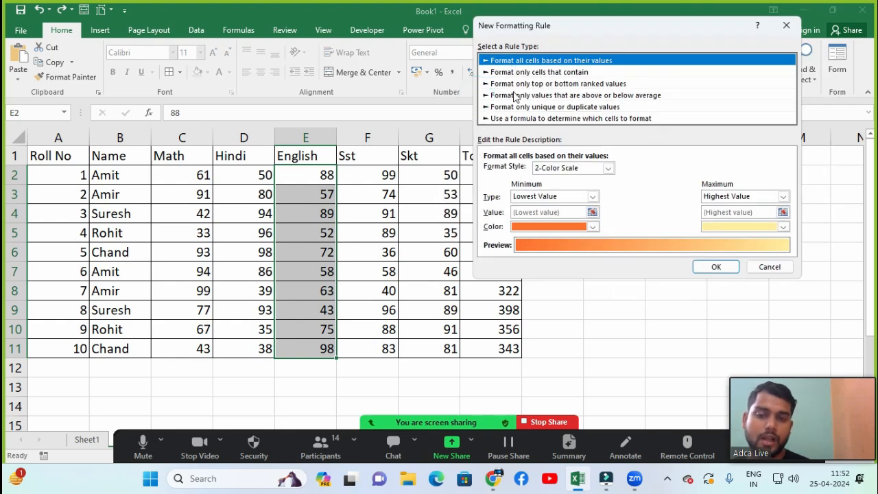
key("Escape")
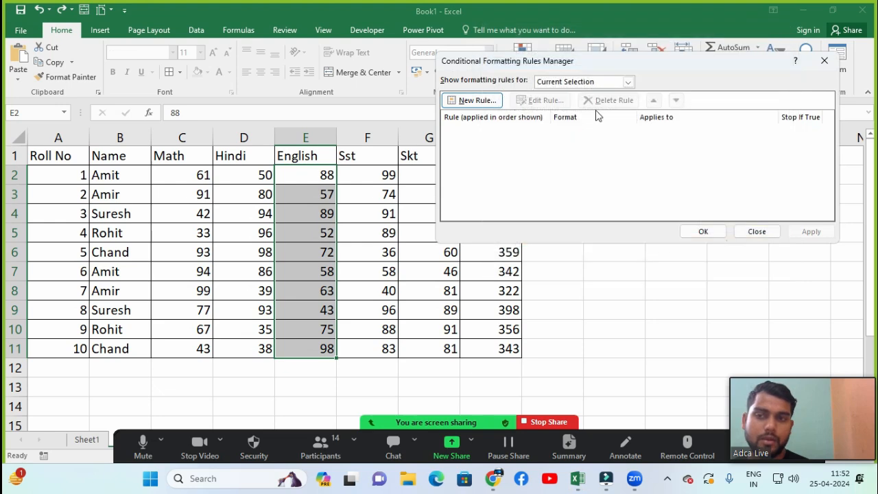
key("Escape")
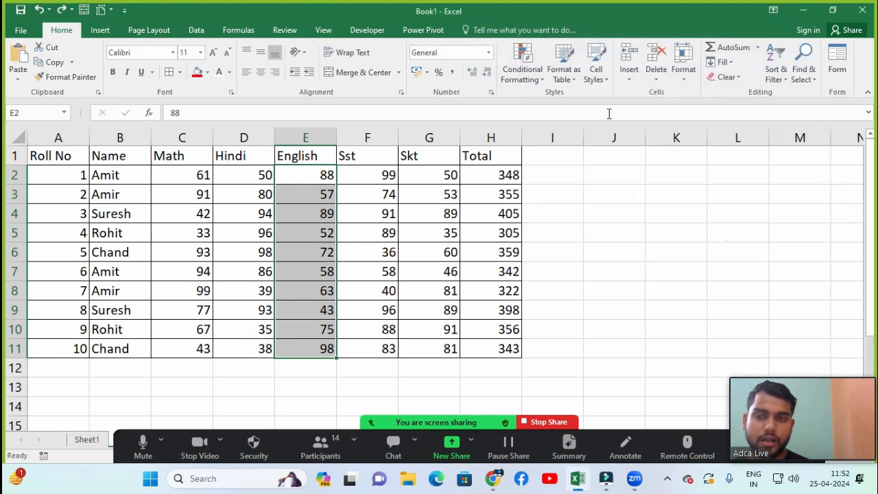
left_click(524, 73)
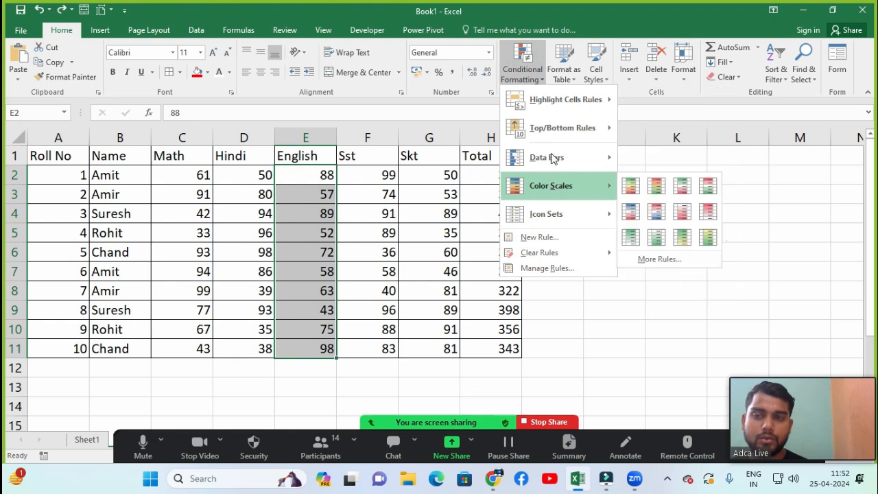
left_click(617, 310)
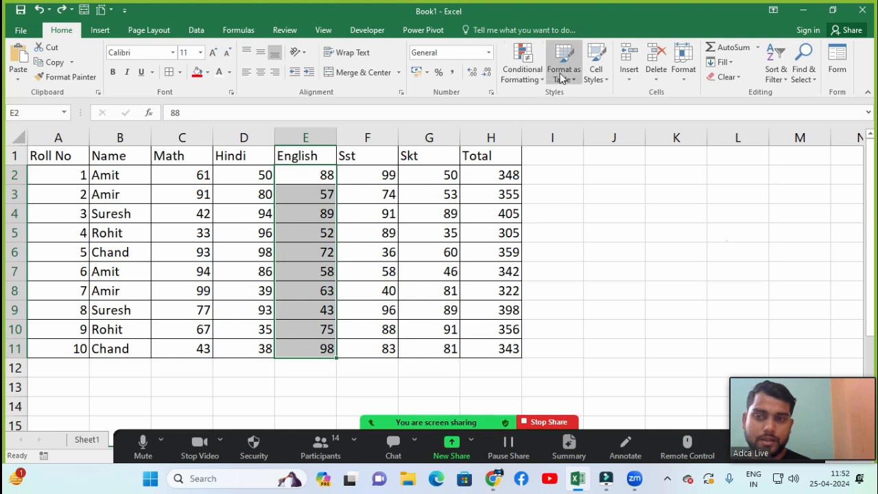
left_click(57, 157)
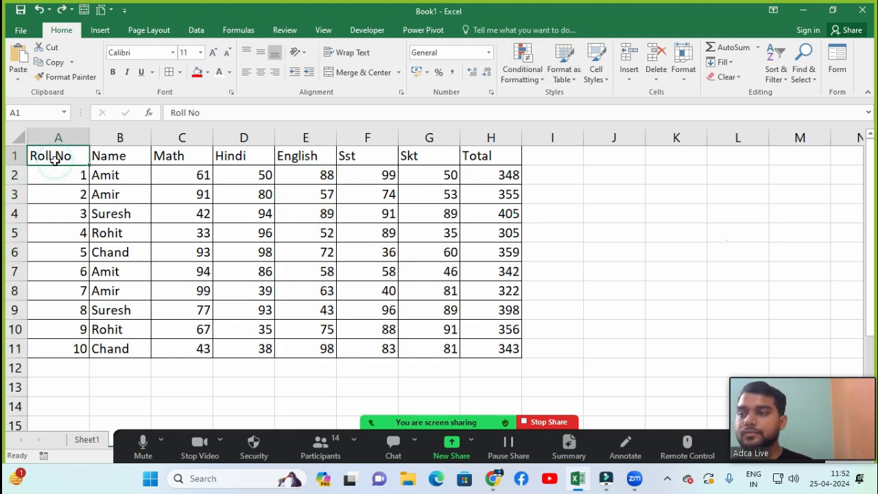
- Format the marks range A1:H11 as a table with headers, using the light blue style with a solid blue header
left_click(134, 192)
left_click(172, 192)
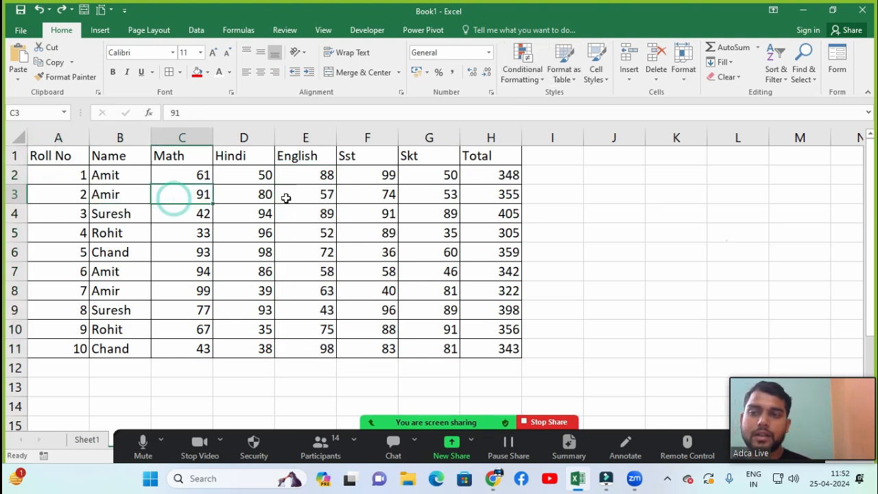
left_click(563, 66)
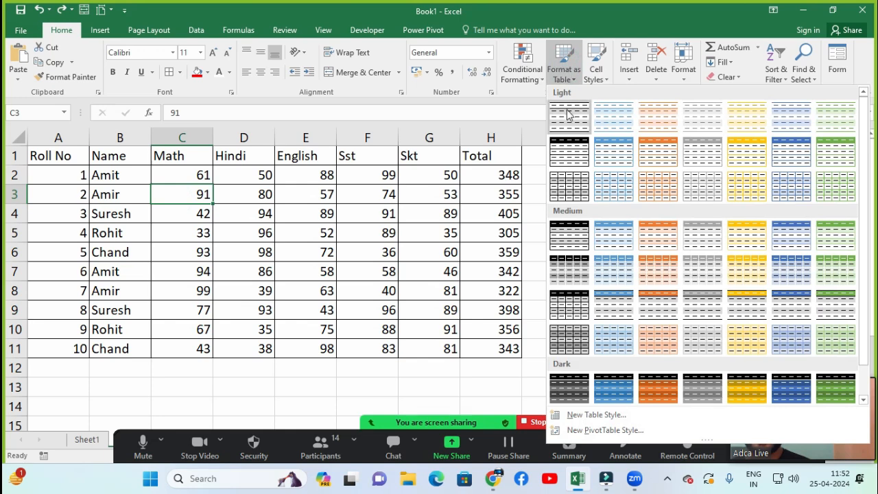
left_click(616, 158)
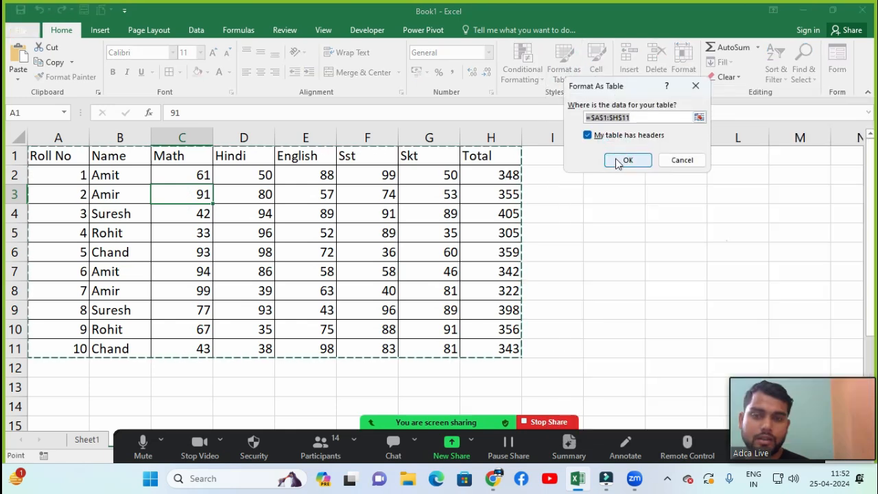
left_click(617, 160)
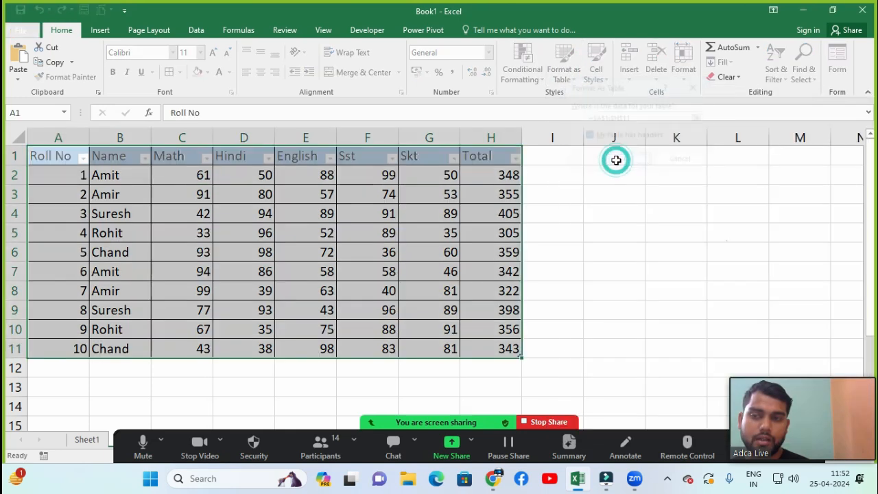
- Change the marks table's style to the first black style in the Medium group
left_click(404, 231)
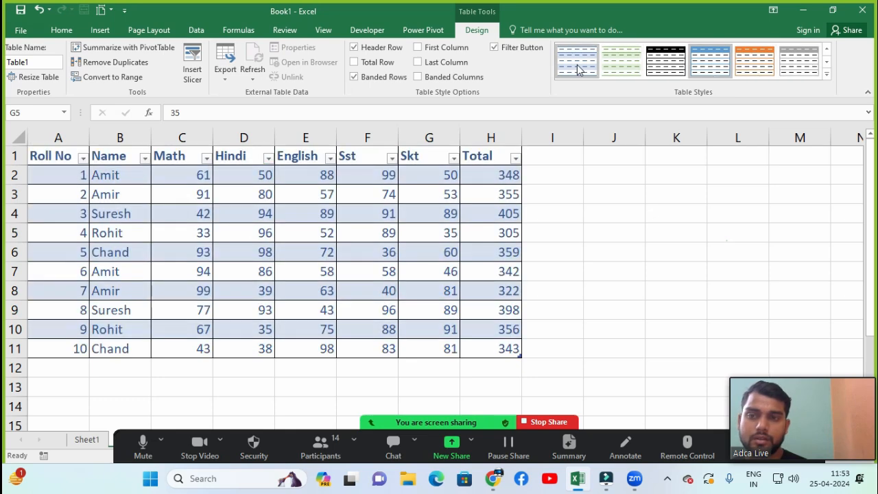
left_click(827, 72)
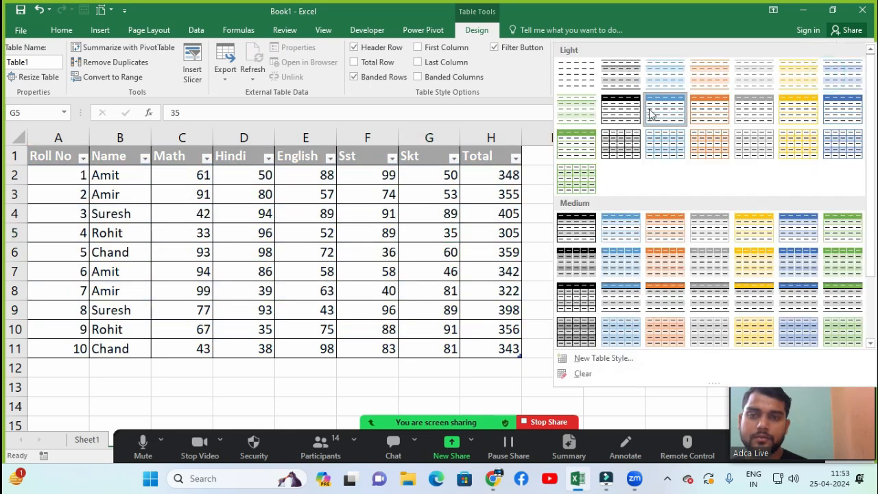
left_click(575, 235)
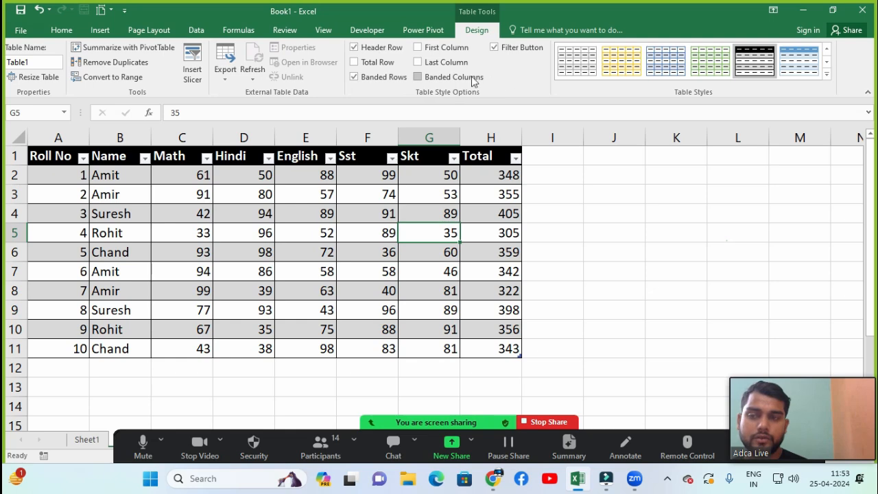
- Demonstrate the table's Header Row and Banded Rows options by turning each off and back on
left_click(354, 48)
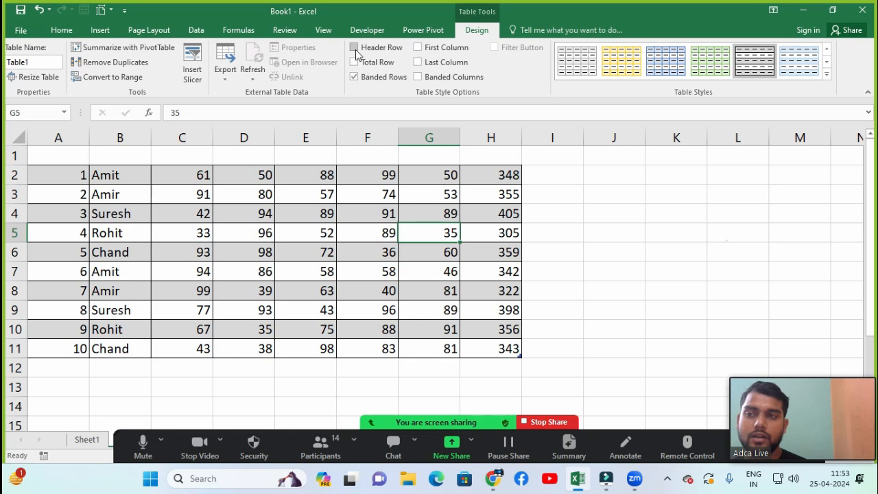
left_click(354, 47)
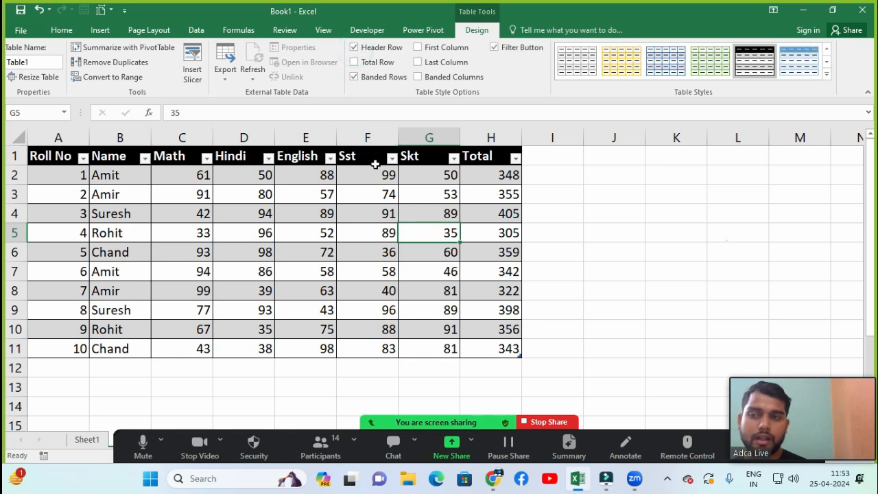
left_click(354, 77)
left_click(354, 77)
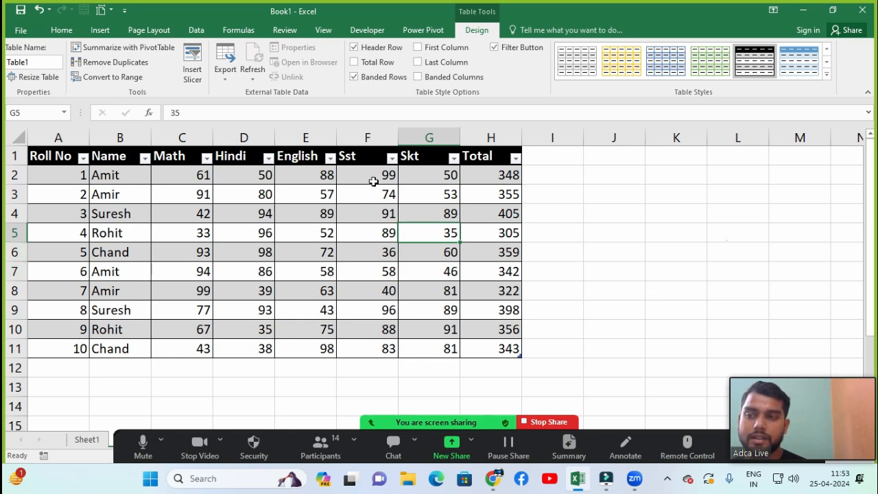
left_click(354, 78)
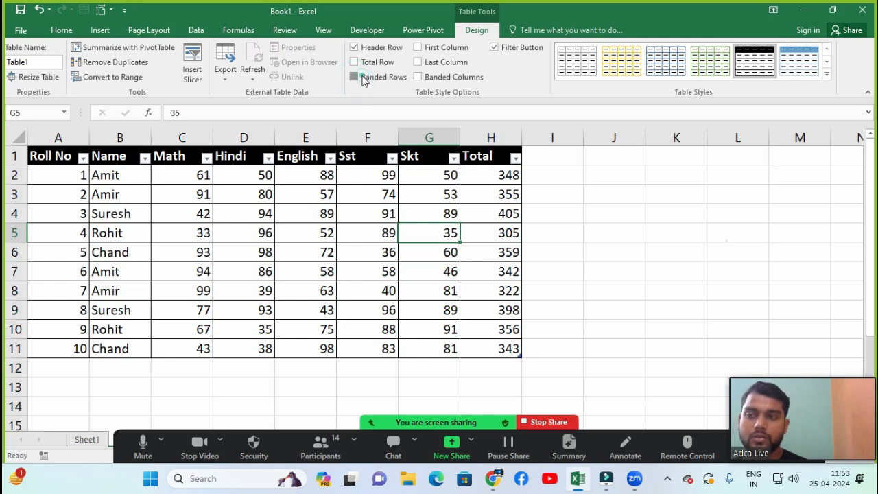
left_click(354, 76)
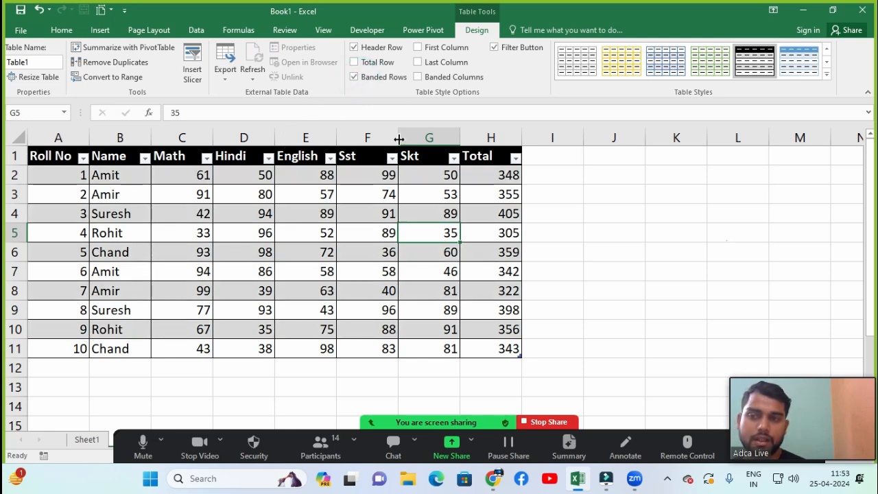
- Demonstrate the First Column and Last Column emphasis options on the table, turning each on and back off
left_click(417, 46)
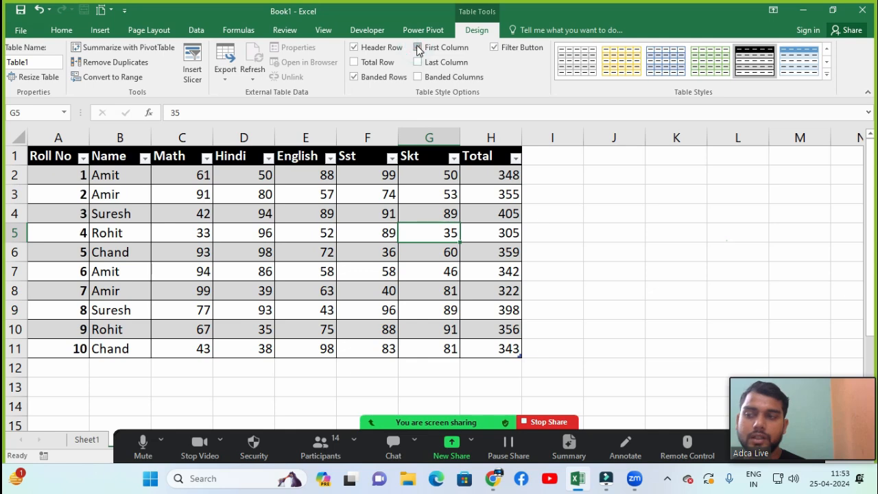
left_click(417, 47)
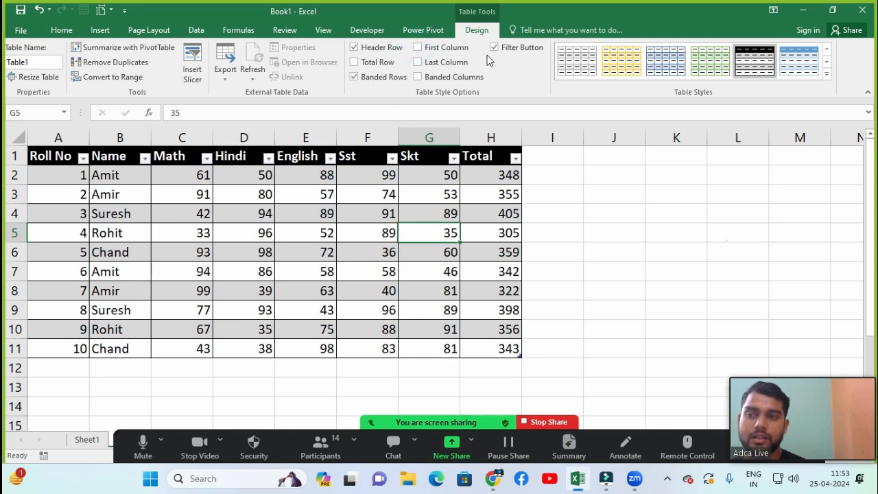
left_click(417, 46)
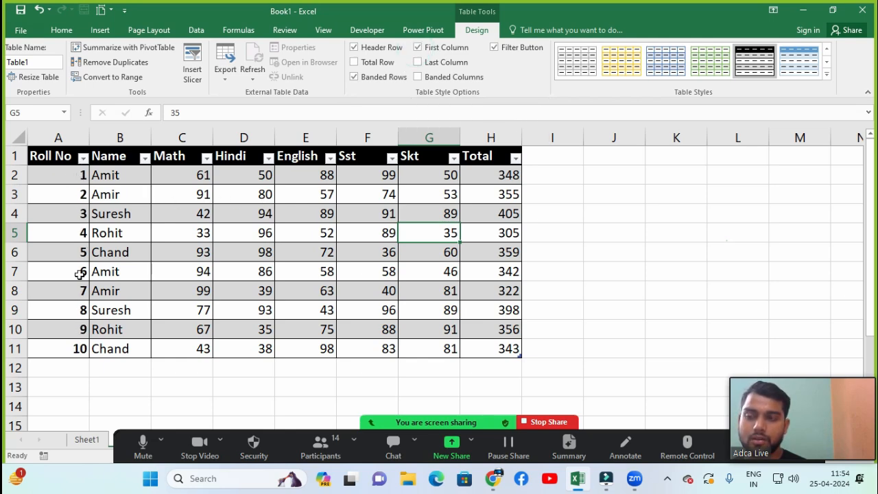
left_click(417, 47)
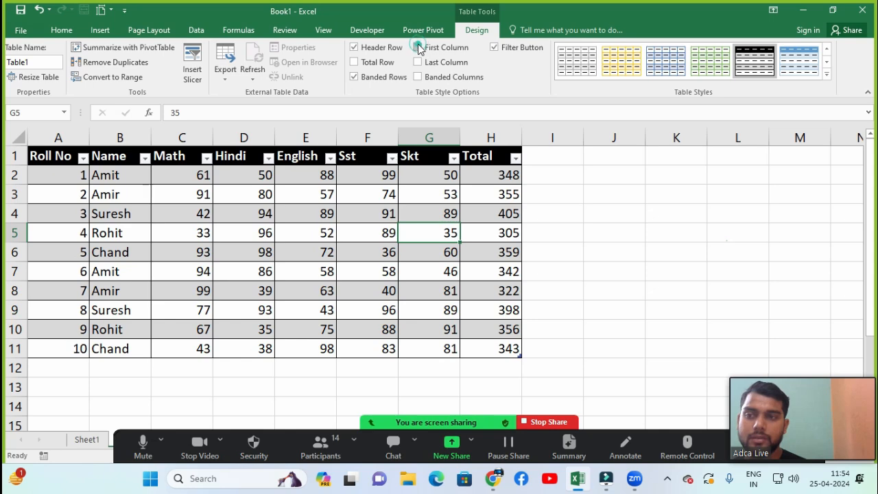
left_click(417, 63)
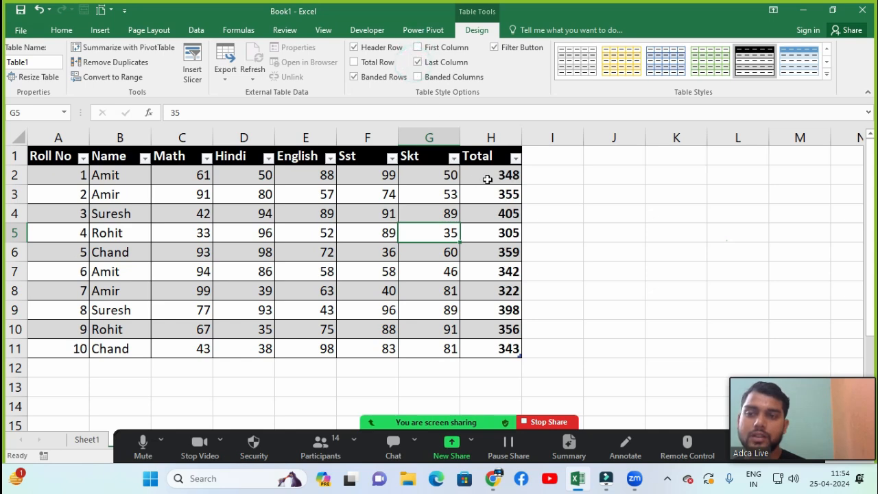
left_click(417, 62)
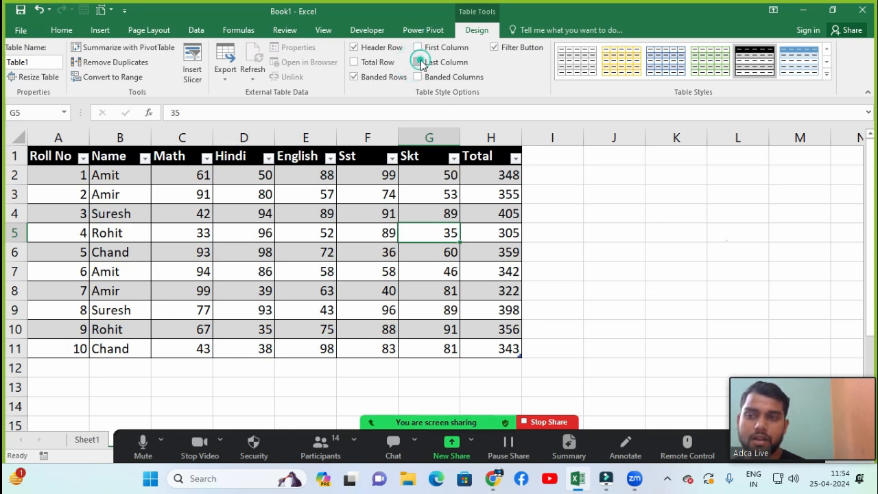
- Compare the table with and without Banded Columns, leaving the option enabled
left_click(419, 77)
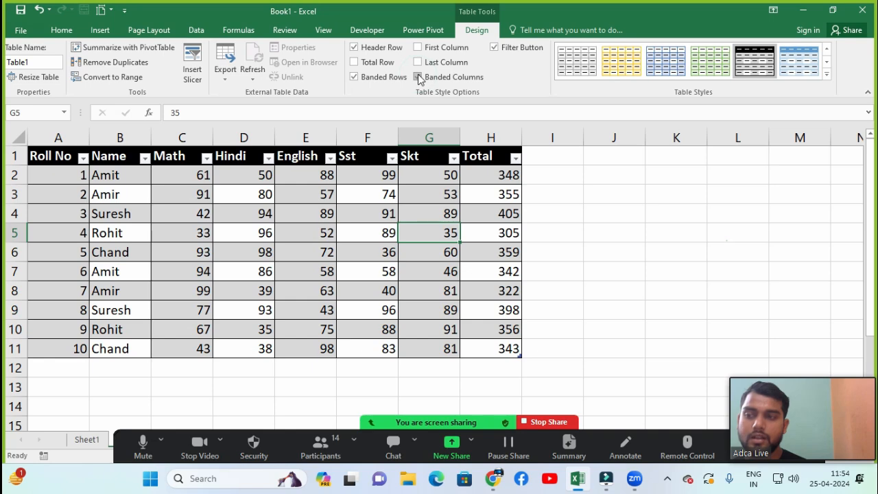
left_click(419, 77)
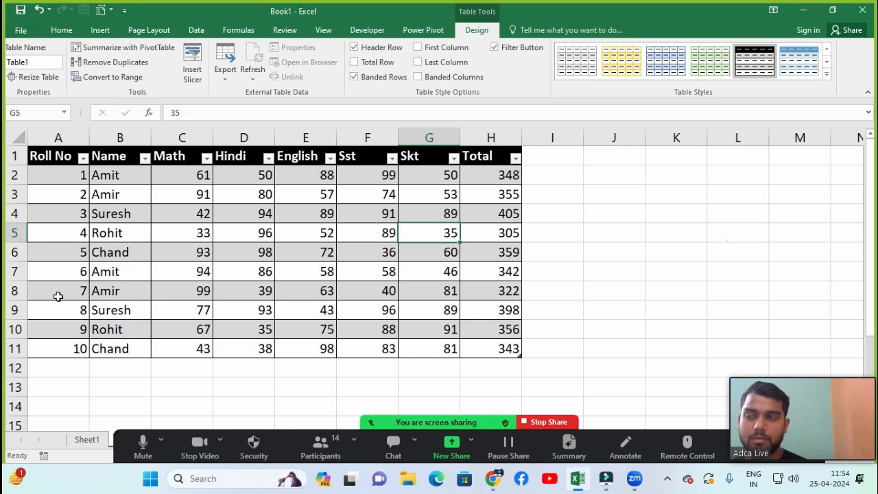
left_click(418, 76)
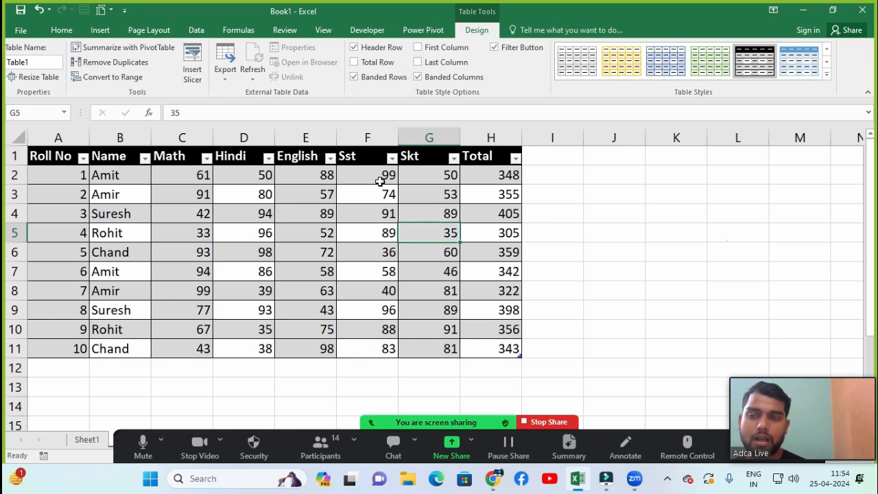
- Hide the filter buttons in the table's header row and show them again
left_click(494, 47)
left_click(494, 48)
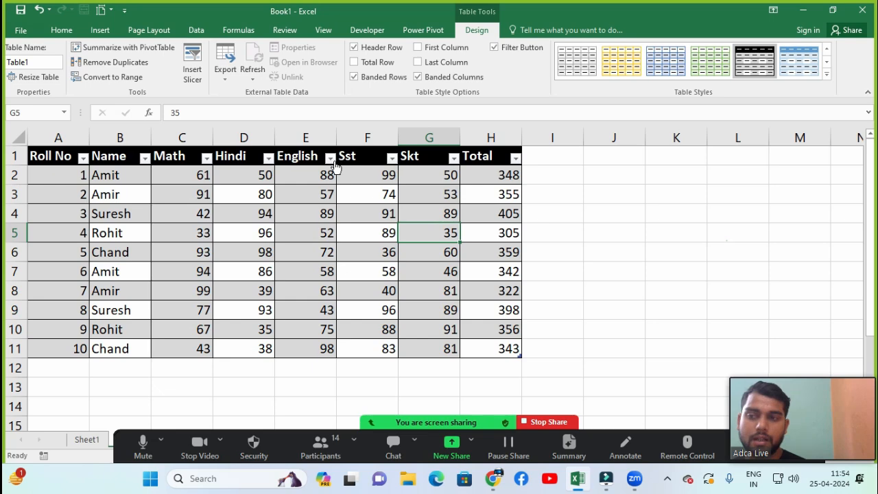
left_click(493, 48)
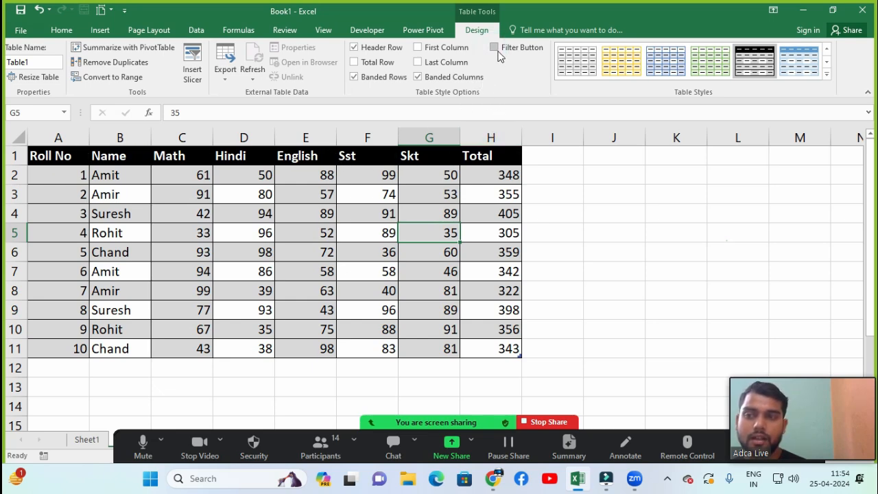
left_click(495, 47)
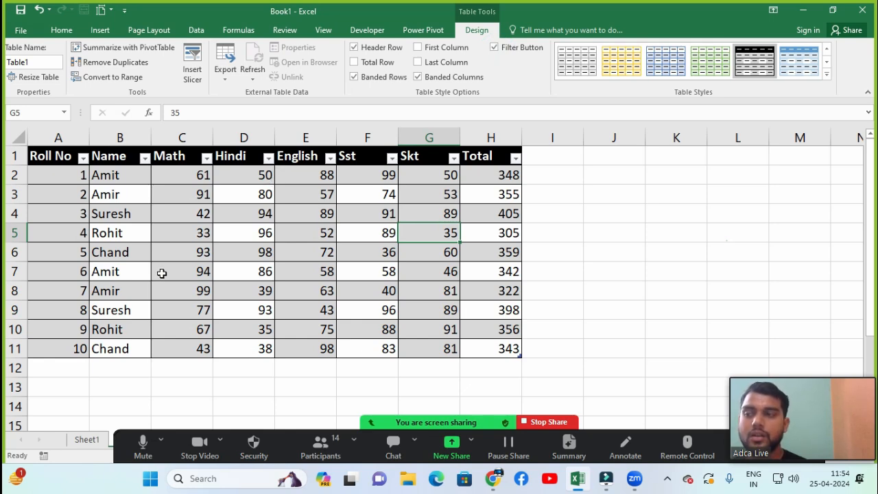
- Filter the Roll No column to hide roll numbers 3 and 7
left_click(61, 218)
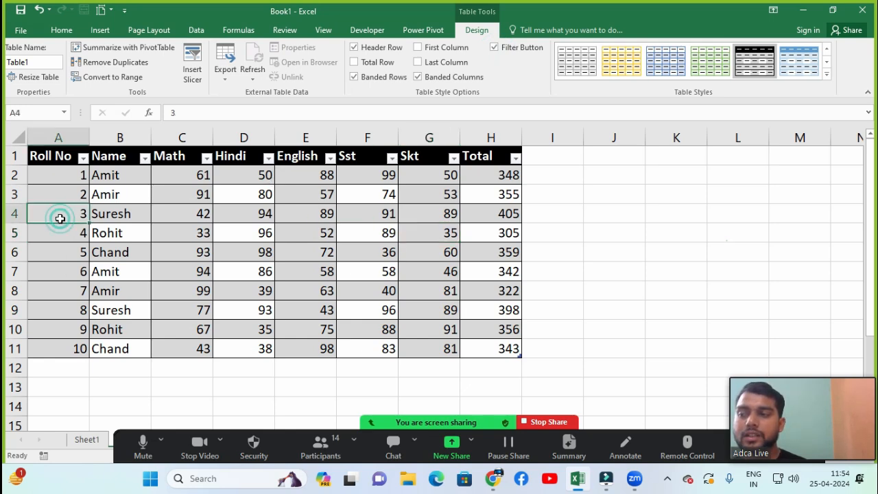
left_click(66, 295)
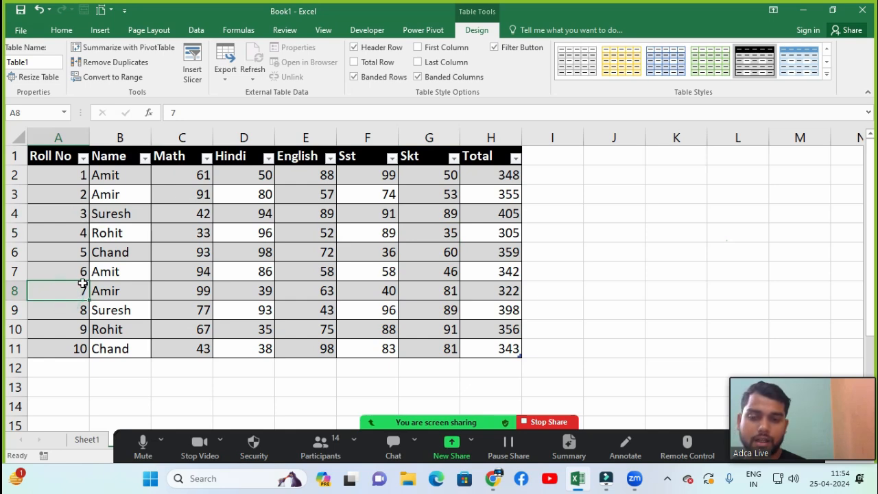
left_click(84, 160)
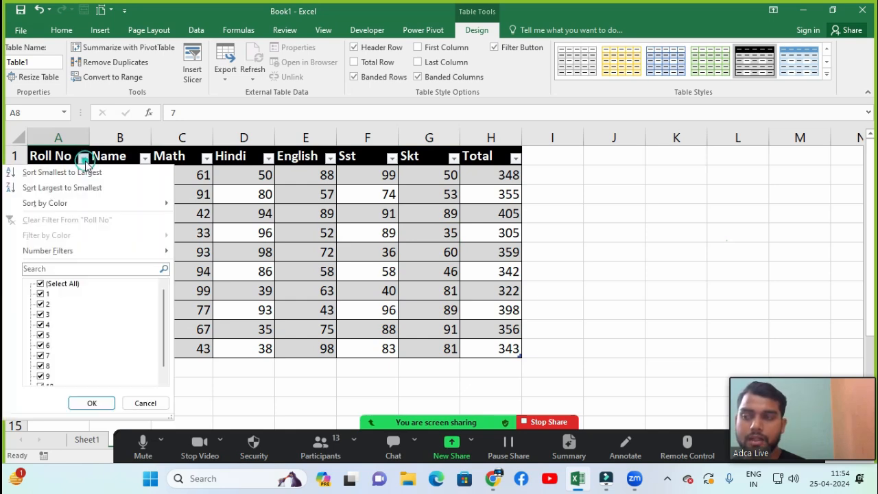
left_click(39, 314)
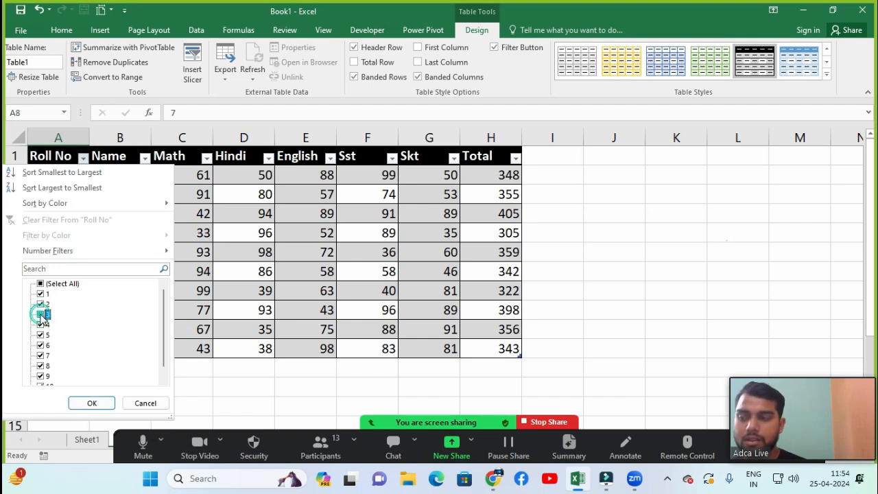
left_click(41, 356)
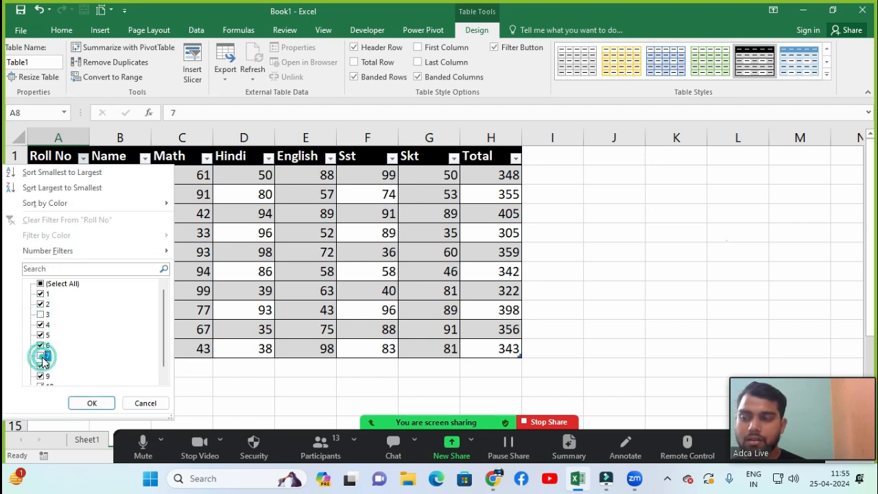
left_click(87, 405)
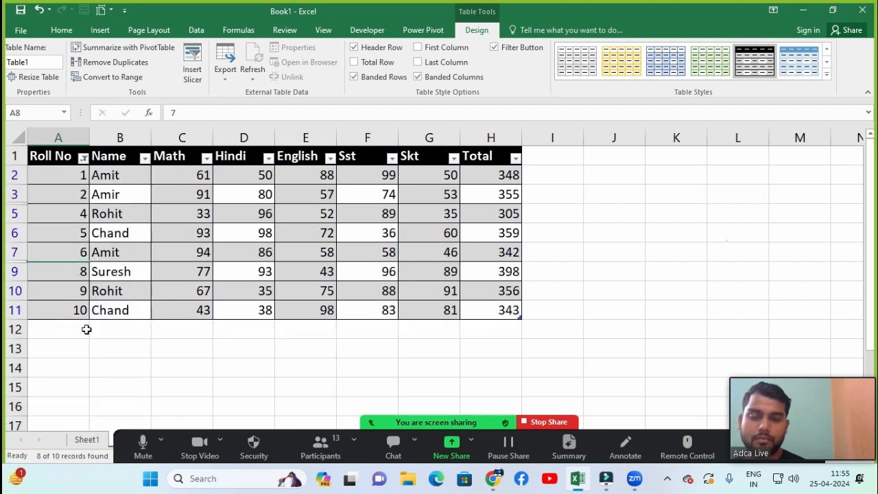
- Include roll numbers 3 and 7 in the Roll No filter again to restore all rows
left_click(84, 158)
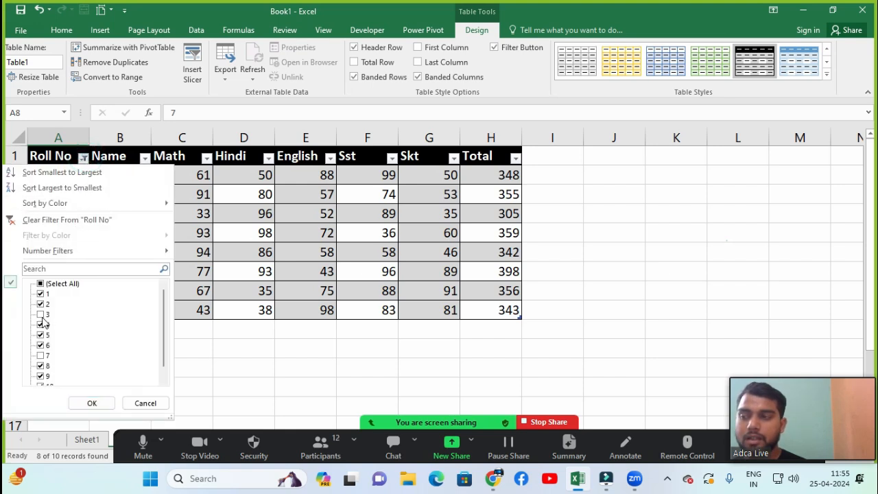
left_click(42, 316)
left_click(41, 356)
left_click(92, 403)
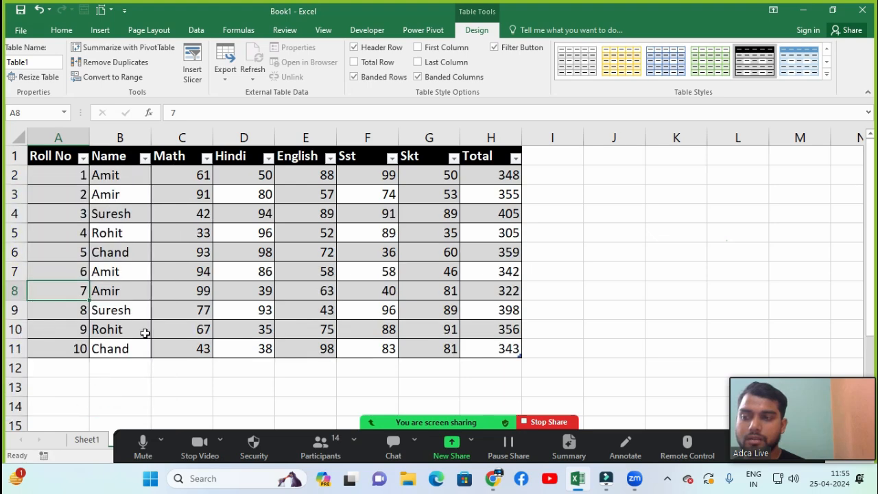
- Examine the cell styles available for the Skt mark in G7 without applying one
left_click(429, 272)
left_click(61, 29)
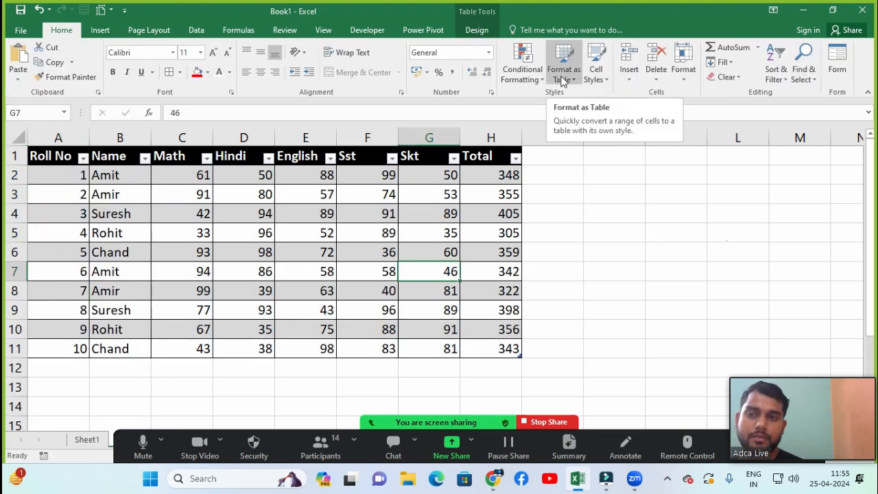
left_click(598, 75)
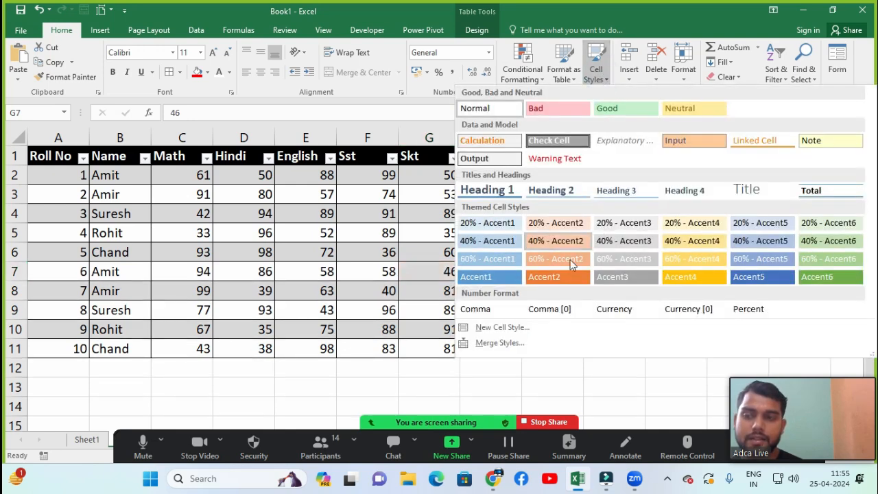
left_click(407, 274)
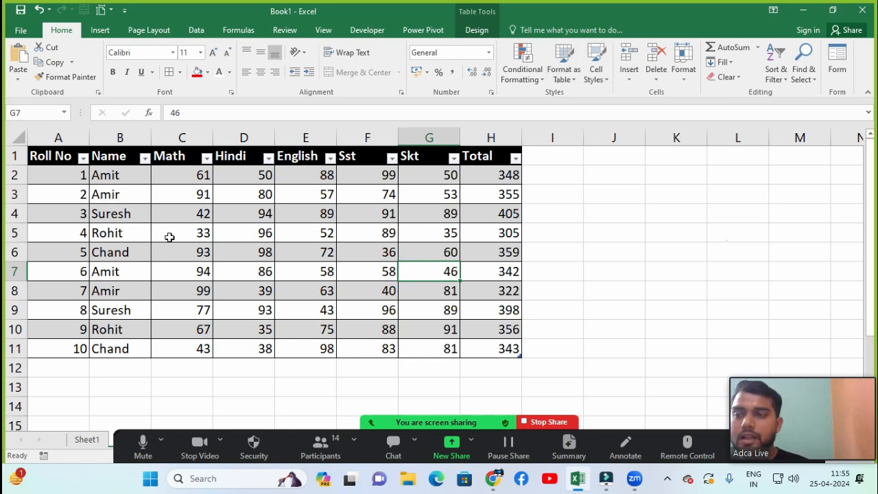
- Apply the Accent2 cell style to the Hindi mark in D6
left_click(253, 217)
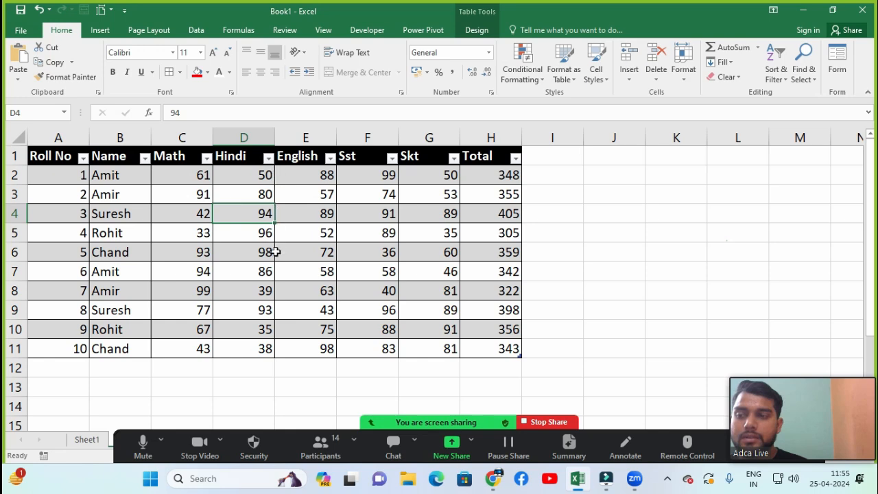
key("Down")
key("Down")
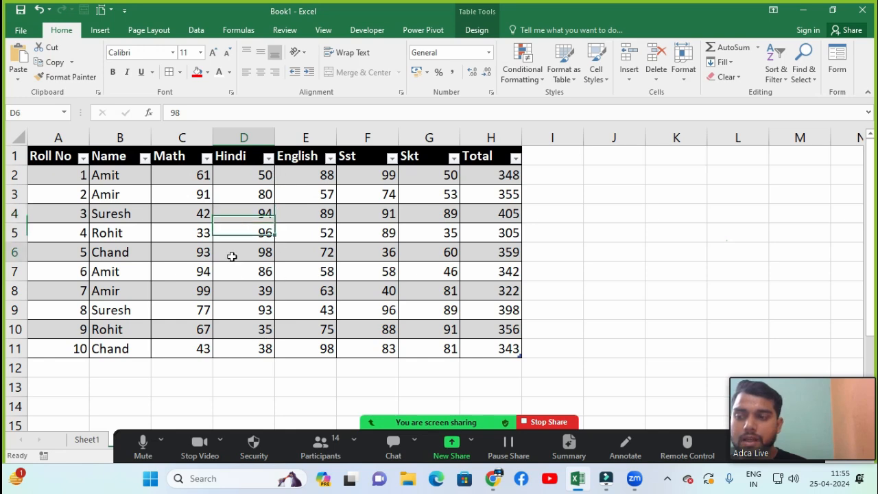
left_click(606, 74)
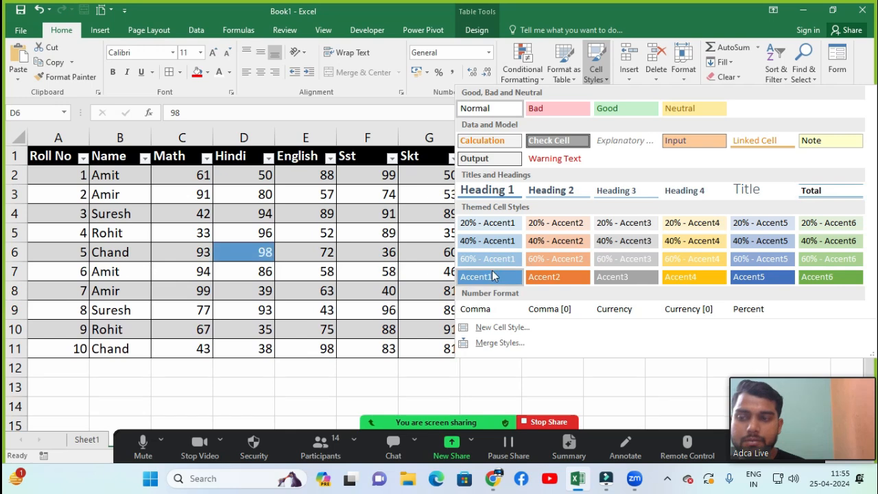
left_click(544, 274)
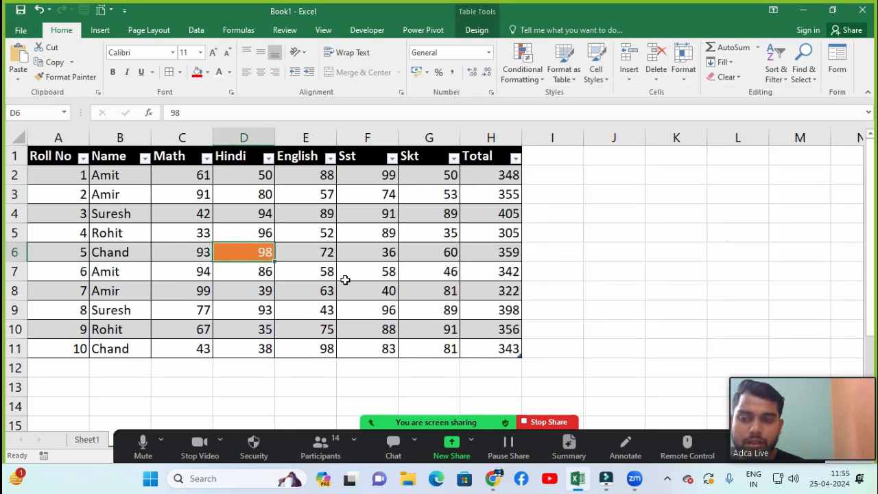
- Apply the Bad cell style to the name in B4 and the Good style to the Sst mark in F2
left_click(102, 219)
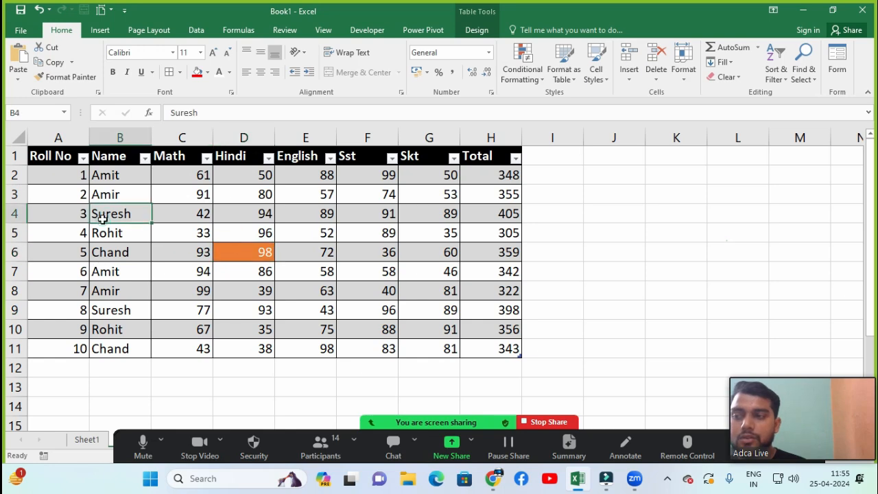
left_click(596, 73)
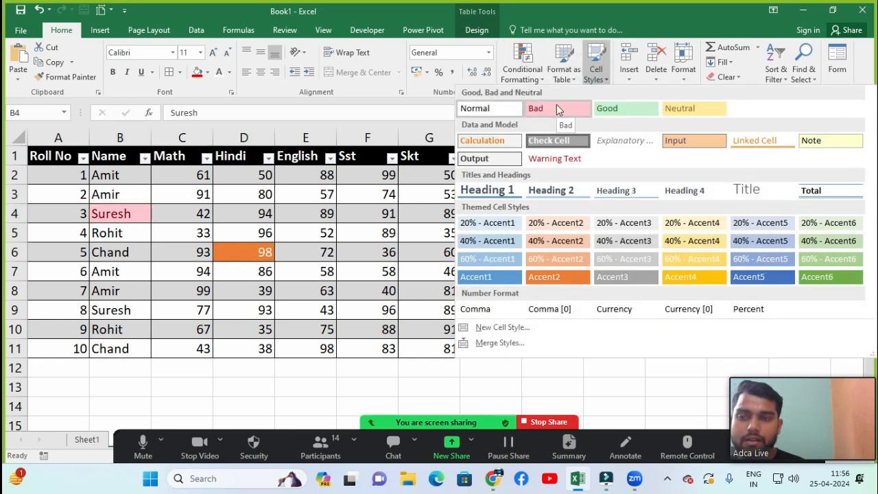
left_click(556, 106)
left_click(380, 213)
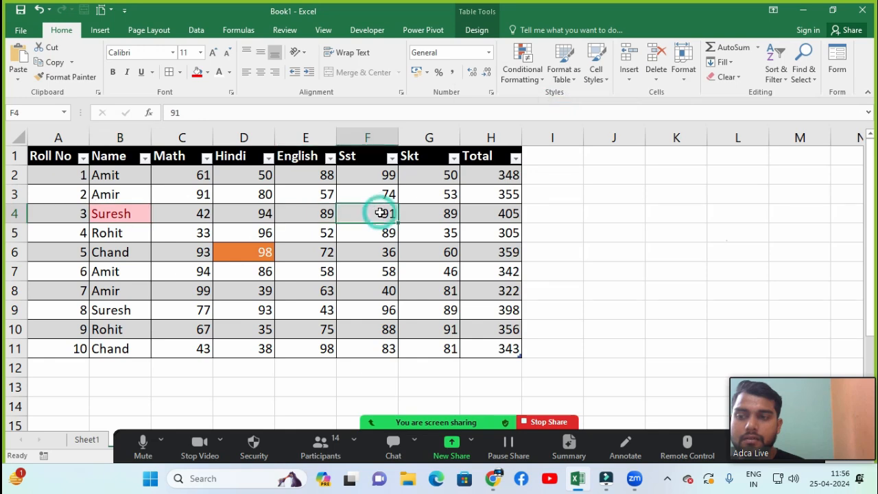
left_click(388, 174)
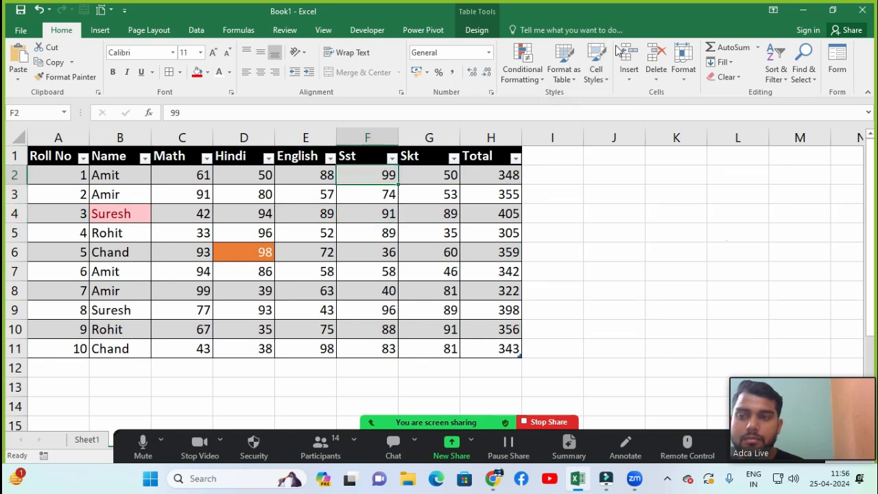
left_click(596, 73)
left_click(607, 106)
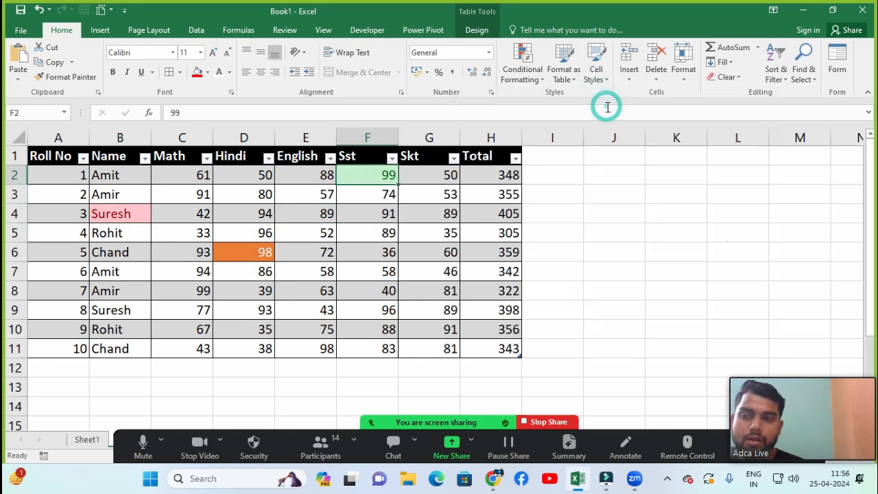
- Apply the Neutral cell style to the total in H6 and the Heading 1 style to the English mark in E8
left_click(515, 253)
left_click(596, 60)
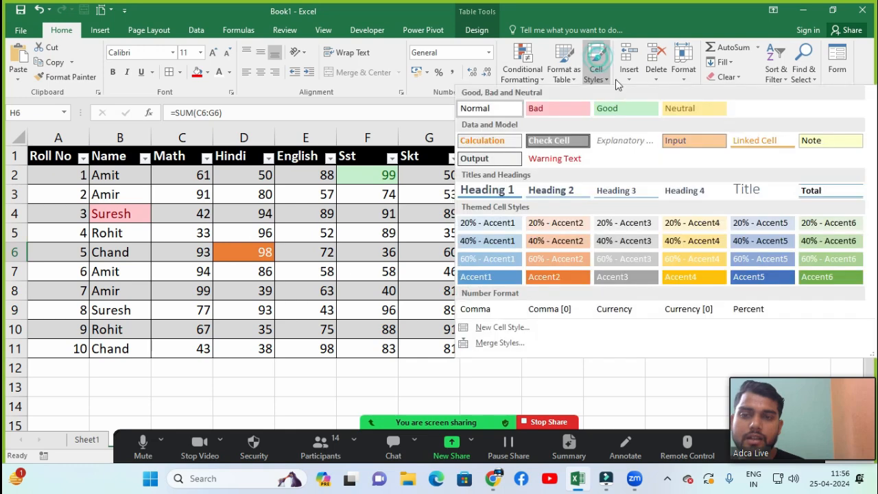
left_click(678, 108)
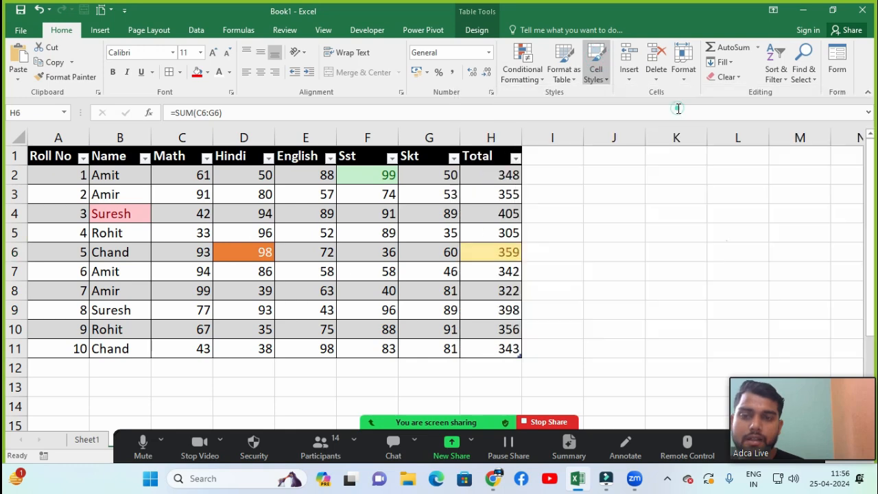
left_click(313, 293)
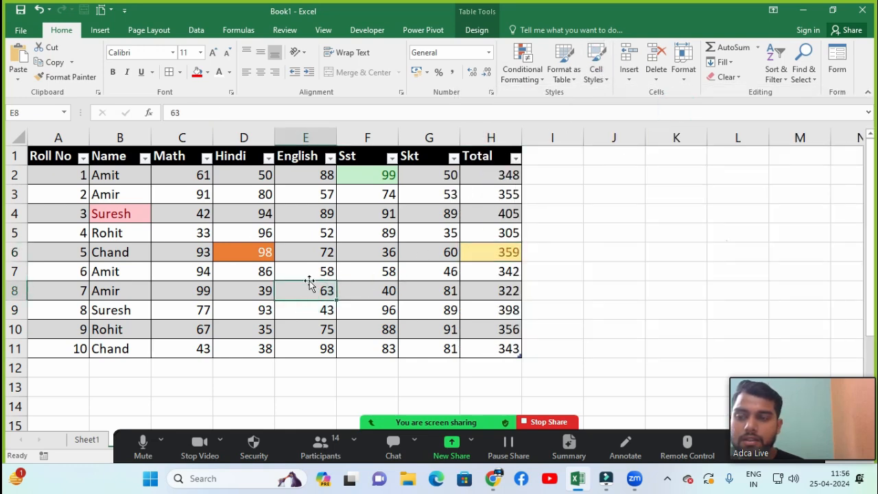
left_click(594, 68)
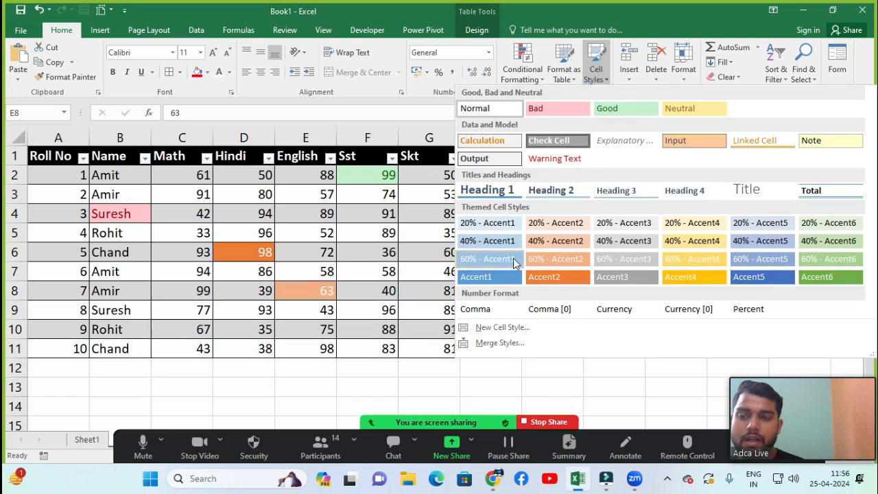
left_click(484, 192)
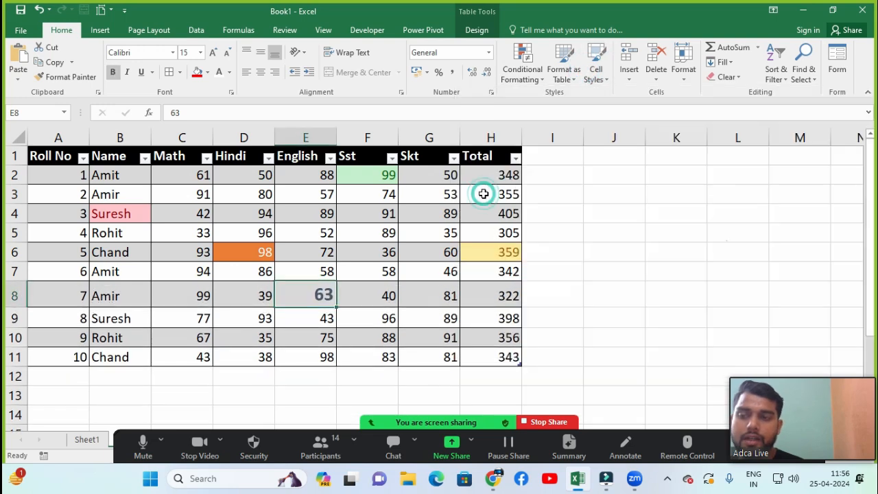
left_click(327, 318)
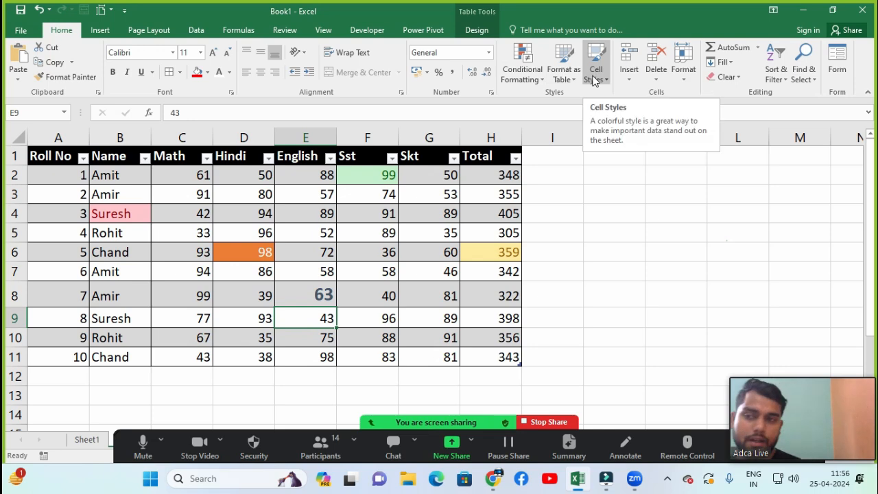
- Open the Zoom meeting's participants list, ask all participants to unmute, and reposition the participants window over the sheet
left_click(321, 448)
left_click(517, 325)
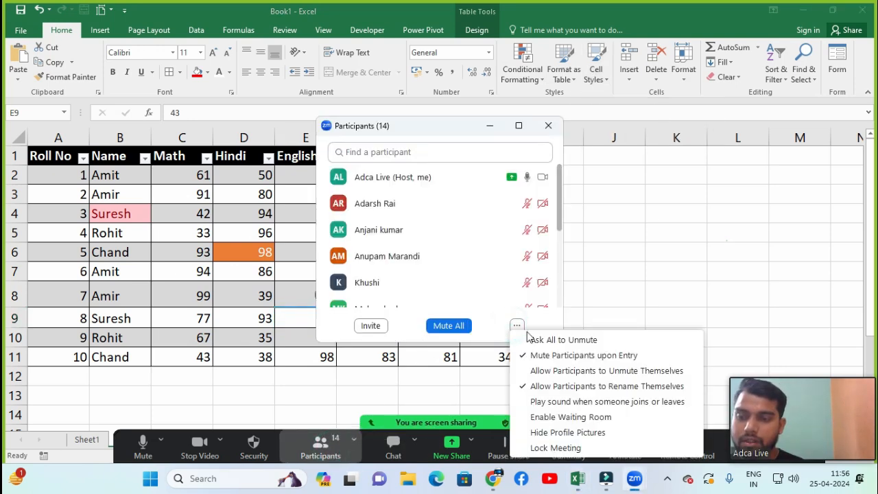
left_click(526, 337)
left_click_drag(430, 123, 299, 165)
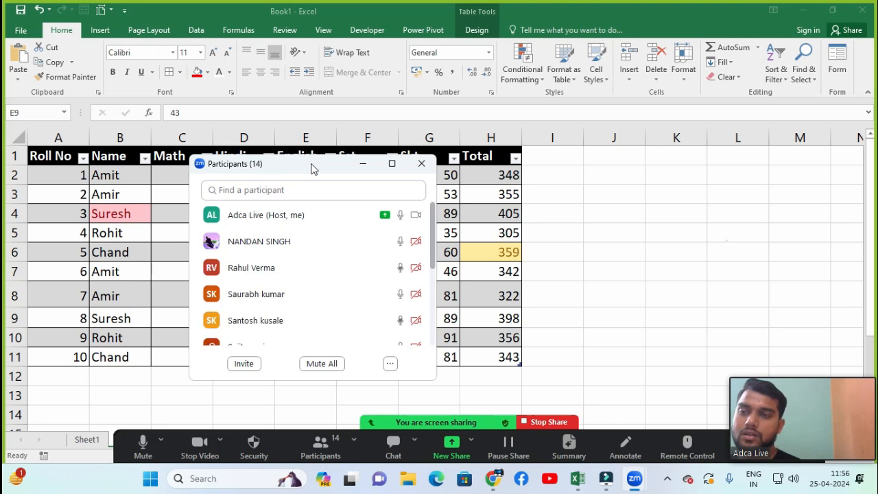
- Set the system volume to 58, then move the participants window off the marks table and minimize it
left_click(794, 479)
left_click(767, 399)
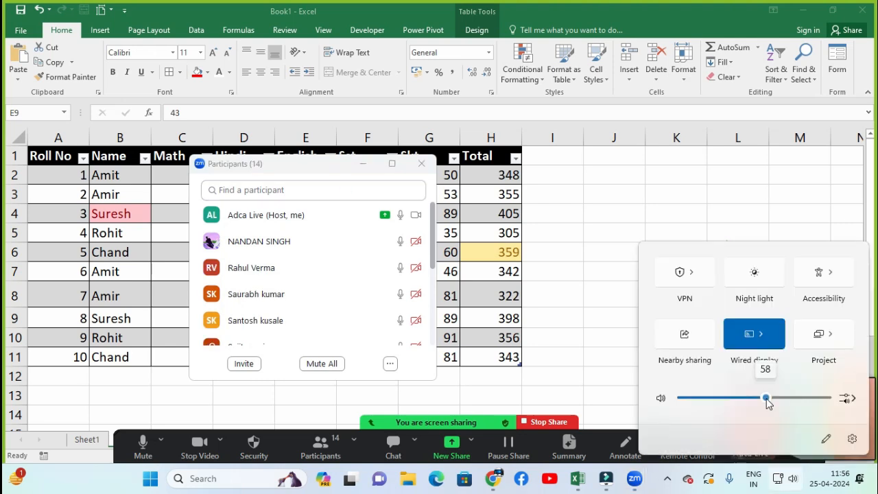
left_click(599, 318)
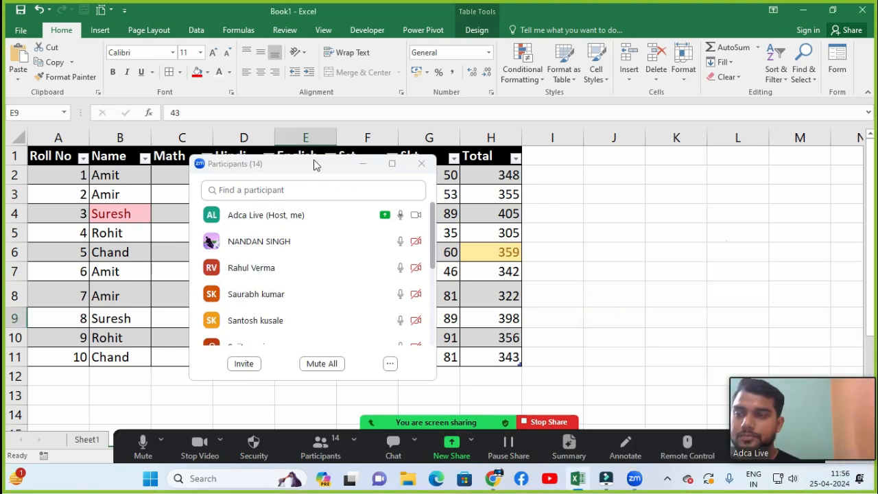
left_click_drag(315, 166, 650, 155)
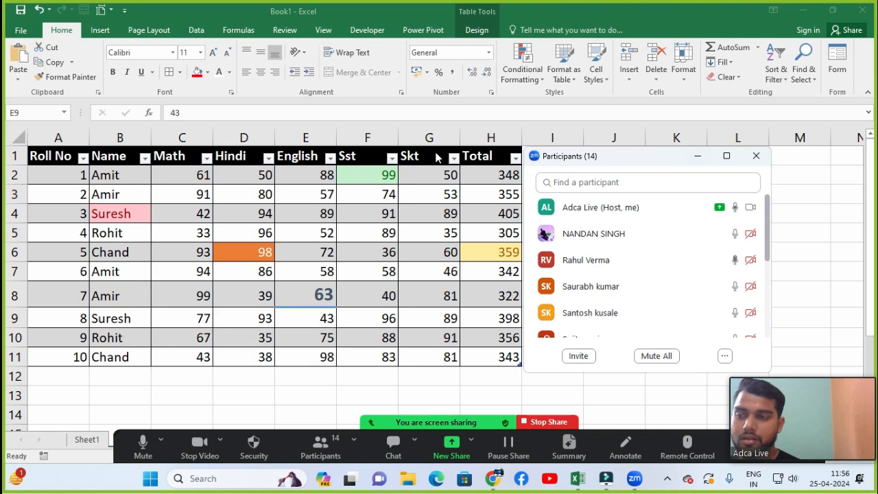
left_click(699, 159)
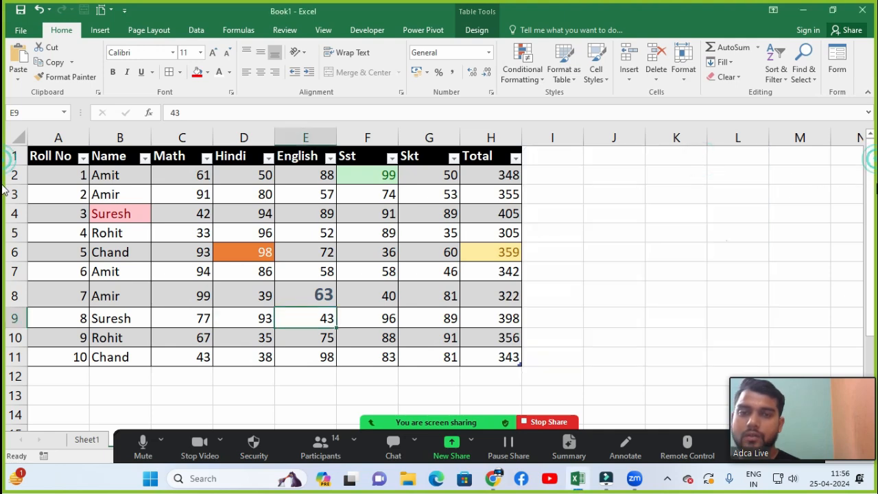
left_click_drag(870, 154, 871, 263)
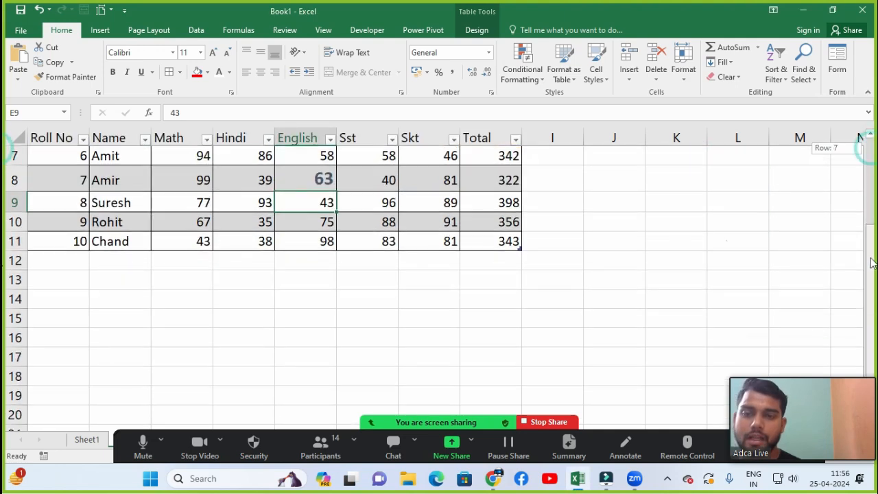
left_click(448, 323)
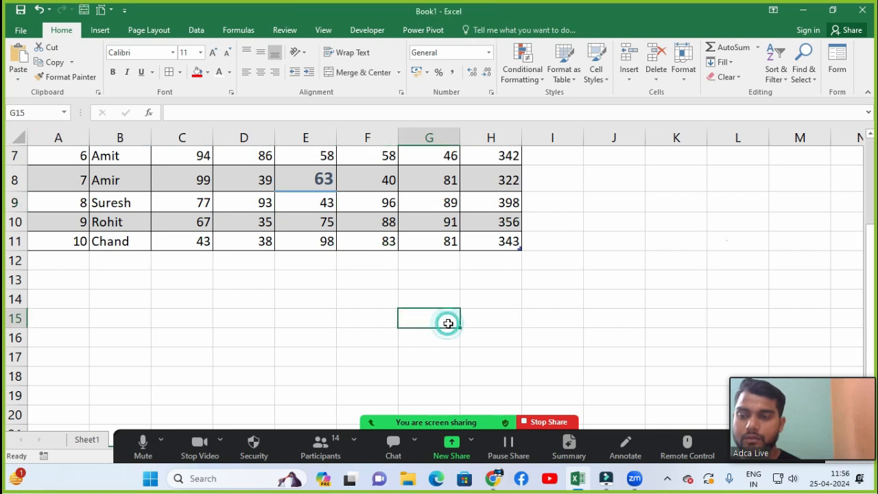
key("Down")
key("Down")
key("Down")
key("Down")
key("Down")
key("Down")
key("Down")
key("Down")
key("Down")
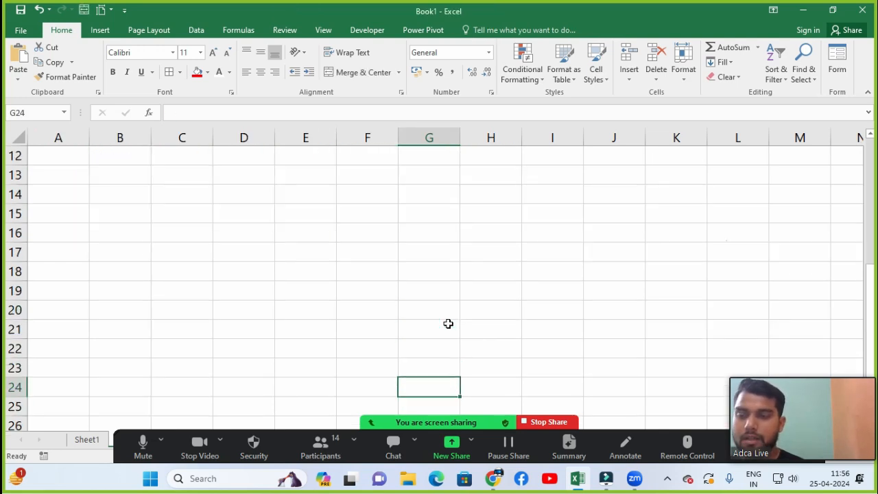
key("Up")
key("Up")
key("Up")
key("Up")
key("Up")
key("Up")
key("Up")
key("Up")
key("Up")
key("Left")
key("Left")
key("Left")
key("Up")
key("Up")
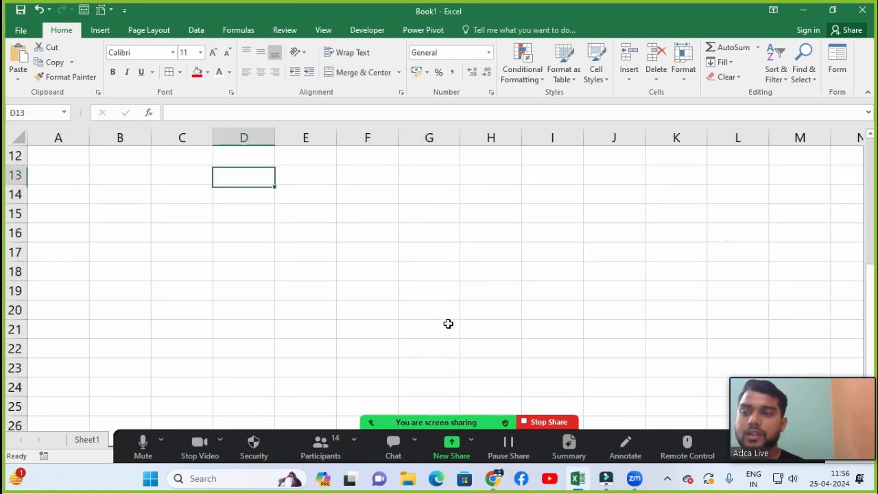
key("shift+Right")
key("shift+Right")
key("shift+Right")
key("shift+Right")
key("shift+Right")
key("shift+Right")
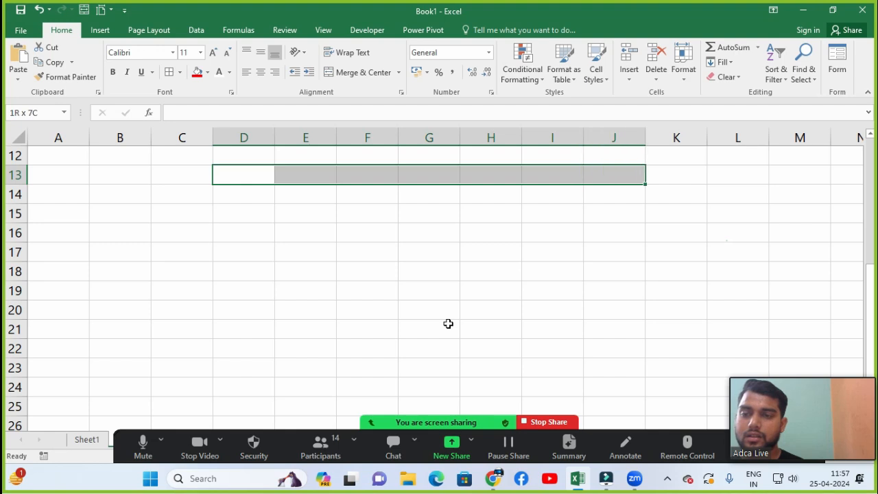
- Reopen the Zoom participants list and mute the third listed participant
left_click(351, 441)
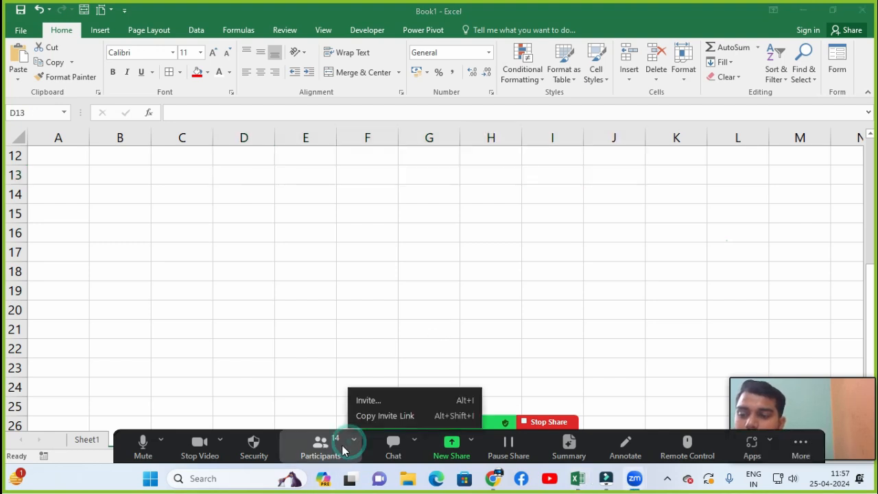
left_click(335, 447)
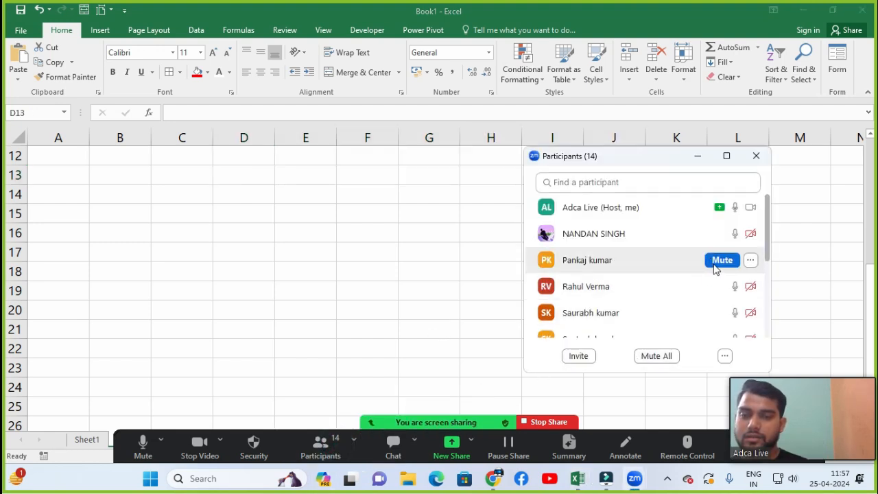
left_click(718, 262)
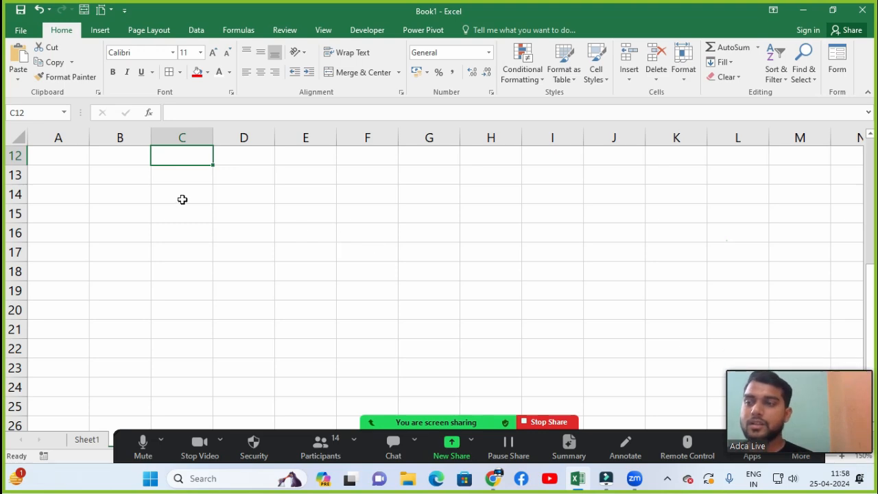
key("shift+Right")
key("shift+Right")
key("shift+Right")
key("shift+Right")
key("shift+Right")
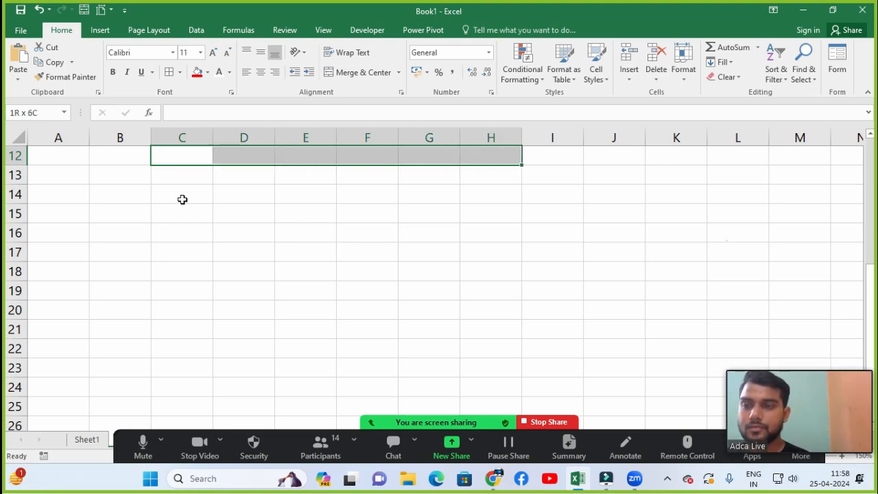
- Clear the contents of C2:H12 to empty all subject marks and totals in the table
key("Up")
key("Up")
key("Up")
key("Up")
key("Up")
key("Up")
key("Up")
key("Up")
key("Up")
key("Up")
key("Up")
key("Down")
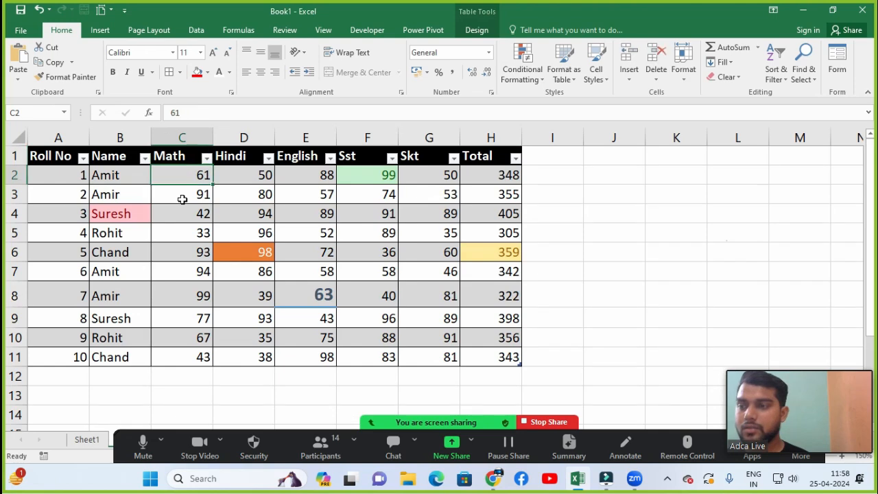
key("shift+Right")
key("shift+Right")
key("shift+Right")
key("shift+Right")
key("shift+Right")
key("shift+Down")
key("shift+Down")
key("shift+Down")
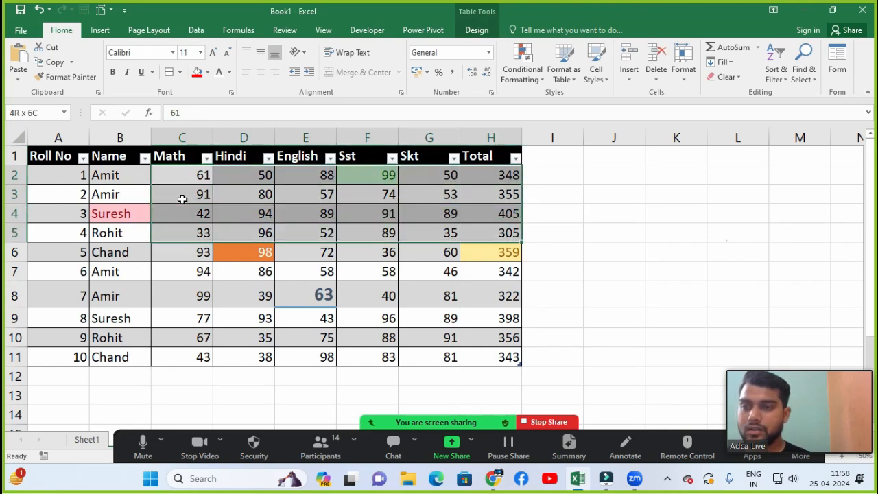
key("shift+Down")
key("shift+Down")
key("shift+Down")
key("shift+Down")
key("shift+Down")
key("shift+Down")
key("shift+Down")
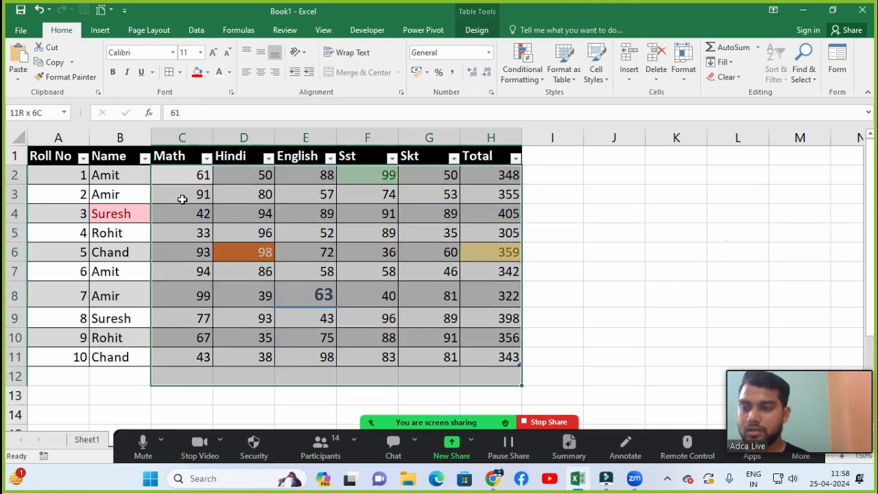
key("ctrl+c")
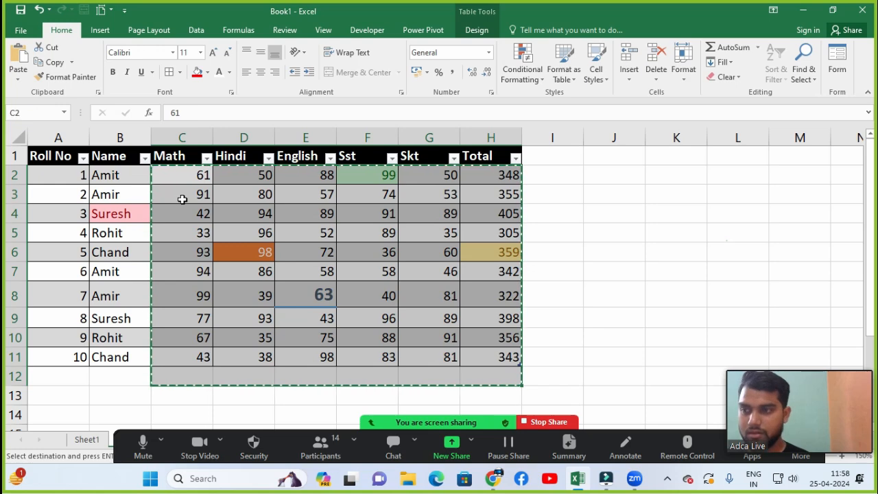
key("Escape")
key("Delete")
key("Up")
key("Down")
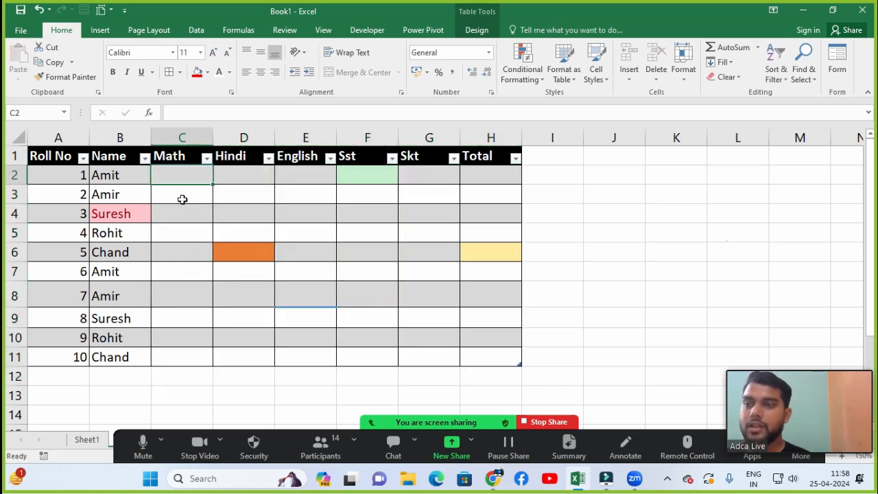
- Fill all subject mark cells C2:G11 with the formula =RANDBETWEEN(33,99)
key("shift+Right")
key("shift+Right")
key("shift+Right")
key("shift+Right")
key("shift+Right")
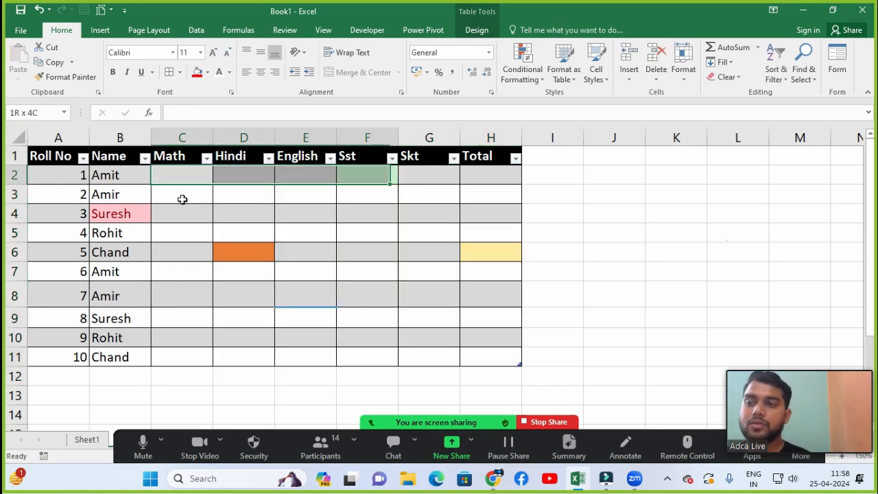
key("shift+Left")
key("shift+Down")
key("shift+Down")
key("shift+Down")
key("shift+Down")
key("shift+Down")
key("shift+Down")
key("shift+Down")
key("shift+Down")
key("shift+Down")
key("shift+Down")
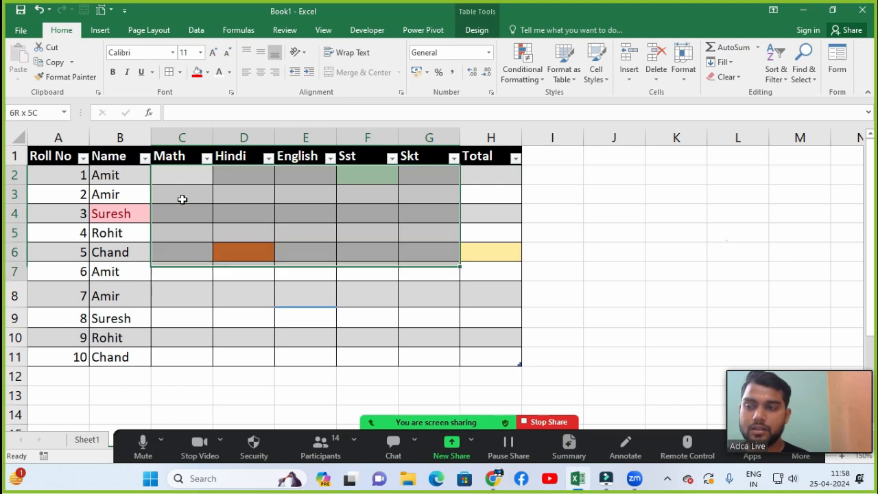
key("shift+Up")
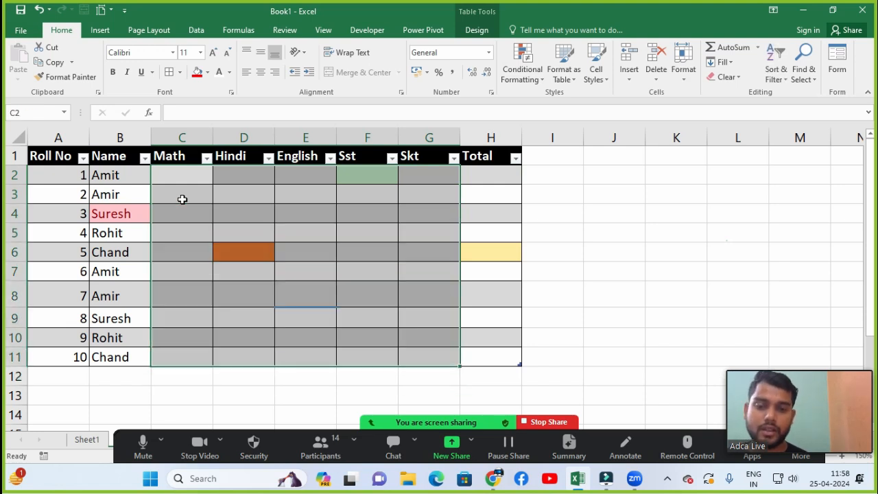
type("=rand")
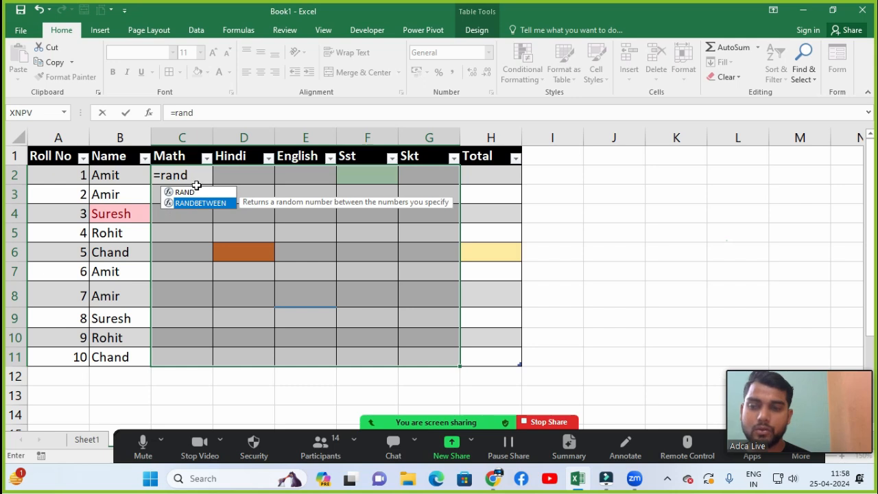
key("Tab")
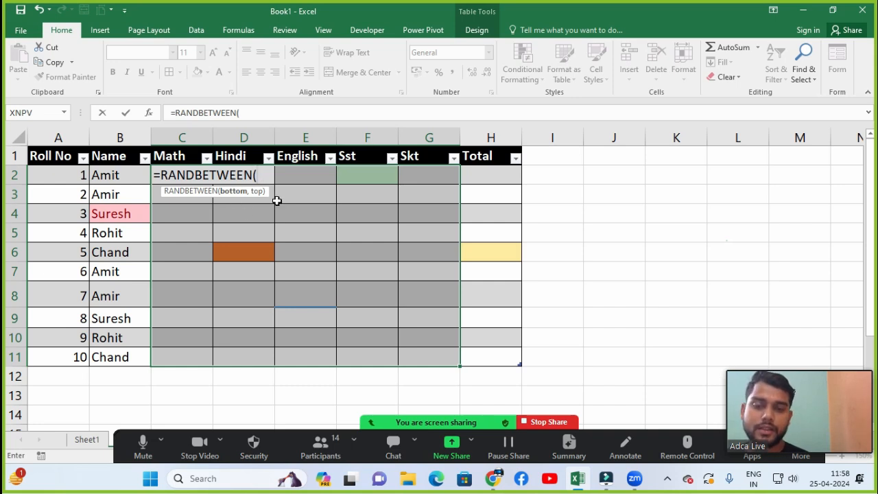
type("3,99")
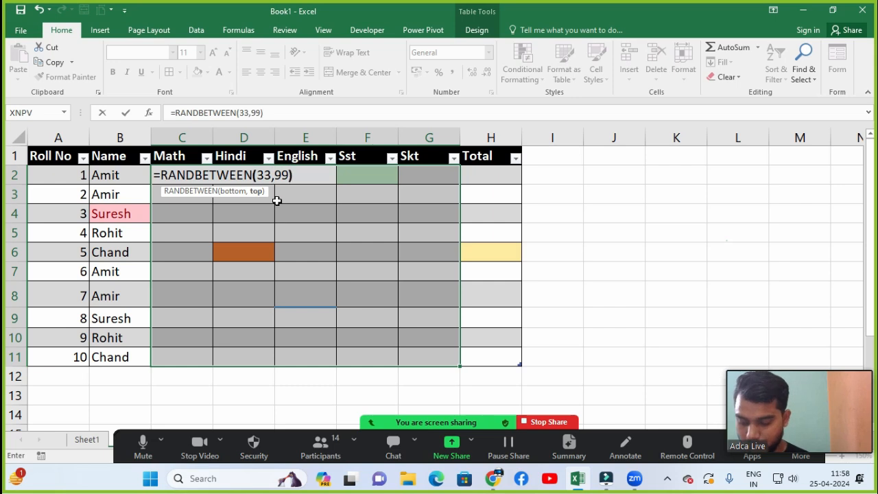
type(")")
key("ctrl+Return")
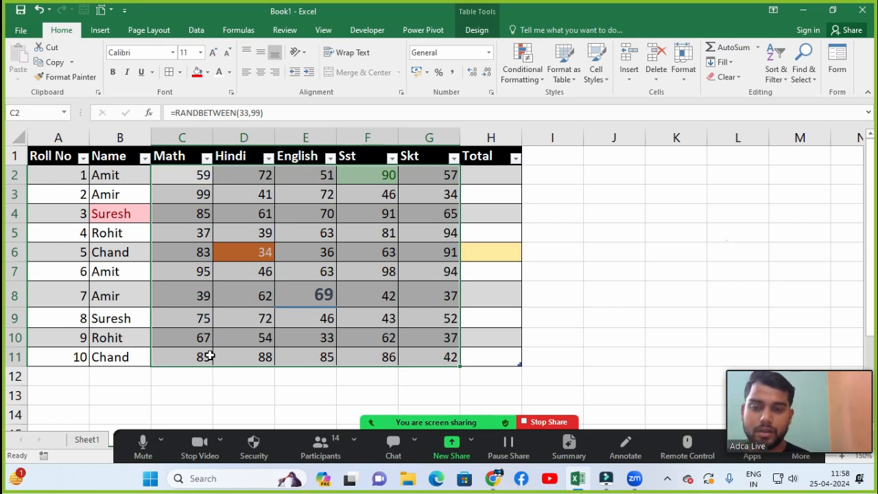
- Replace the random-number formulas in C2:G11 with fixed values by pasting the range over itself as values with source formatting
key("ctrl+c")
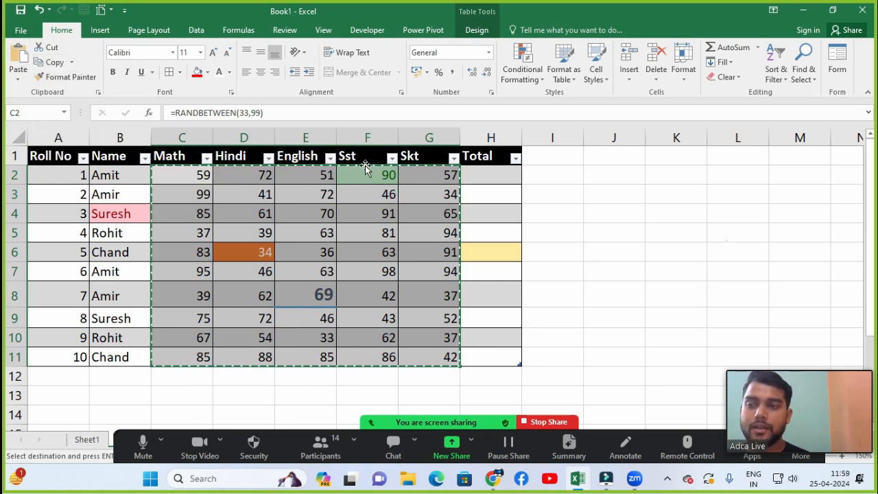
left_click(18, 80)
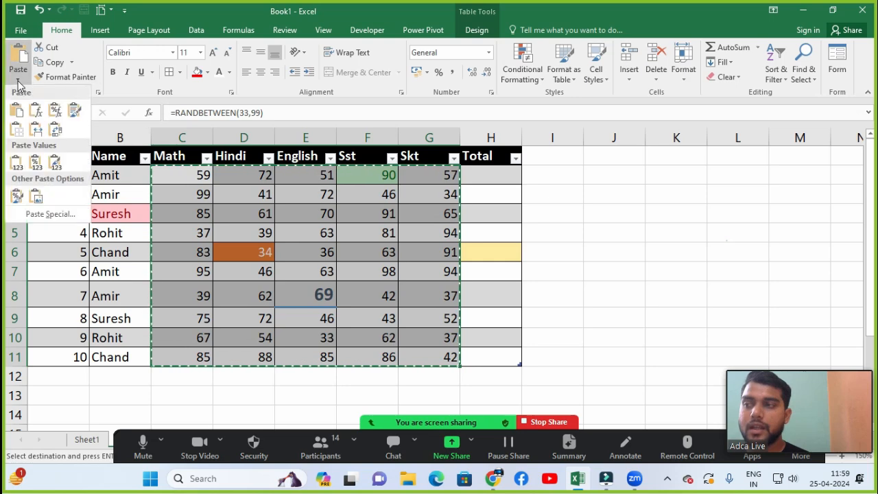
left_click(56, 168)
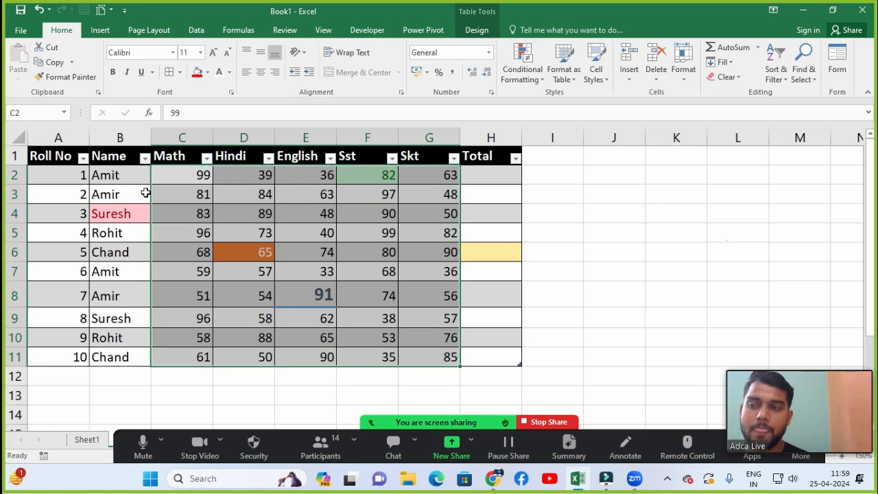
left_click(177, 192)
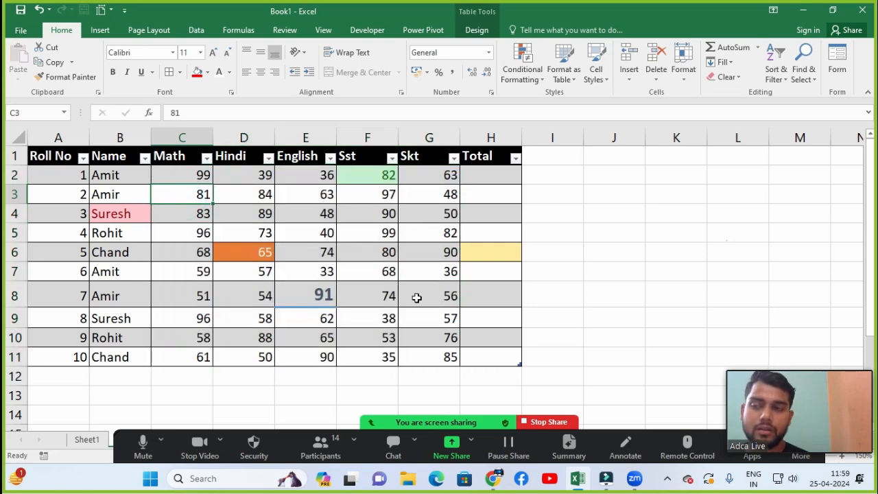
- Calculate each student's total in H2:H11 with AutoSum across the five subject columns
left_click(476, 177)
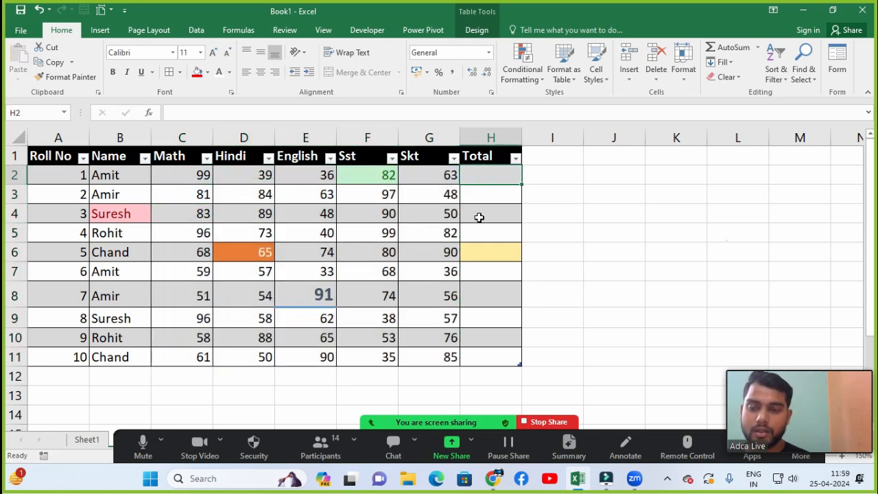
key("shift+Down")
key("shift+Down")
key("shift+Down")
key("shift+Down")
key("shift+Down")
key("shift+Down")
key("shift+Down")
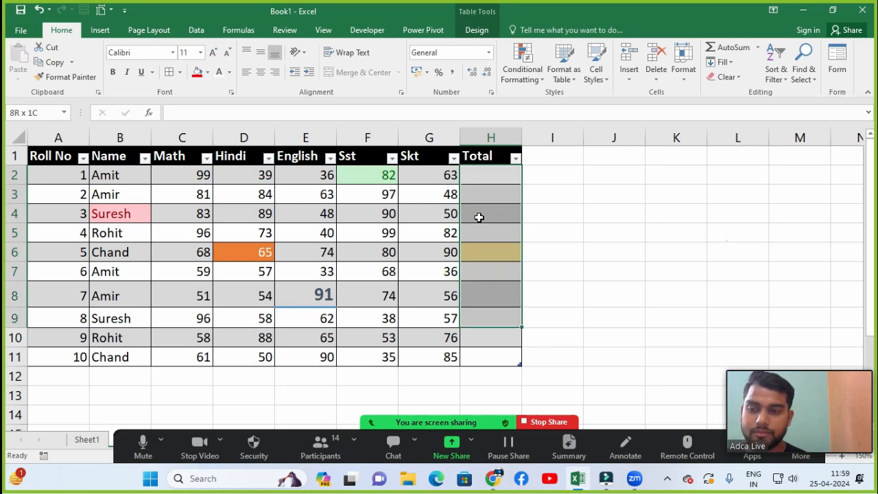
key("shift+Down")
key("shift+Down")
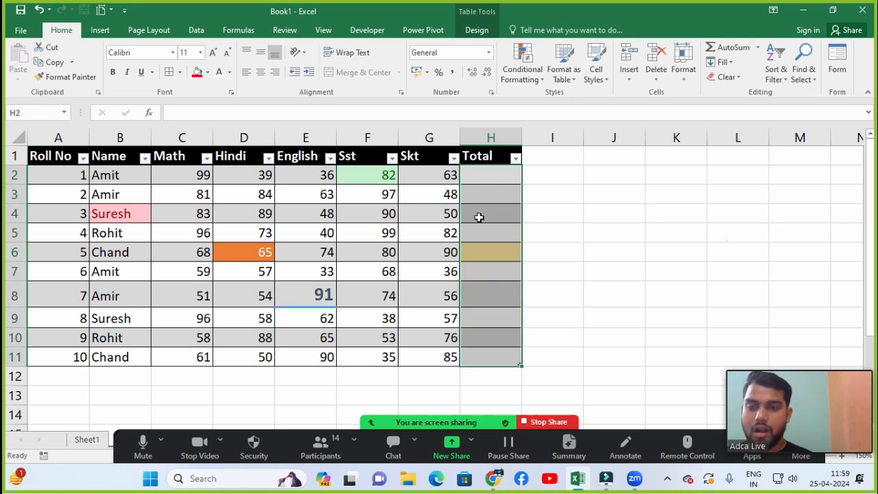
key("alt+equal")
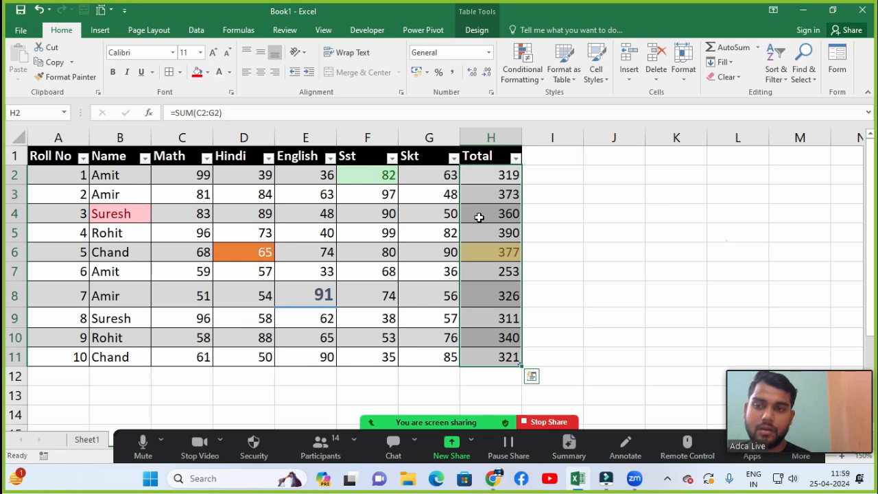
left_click(466, 252)
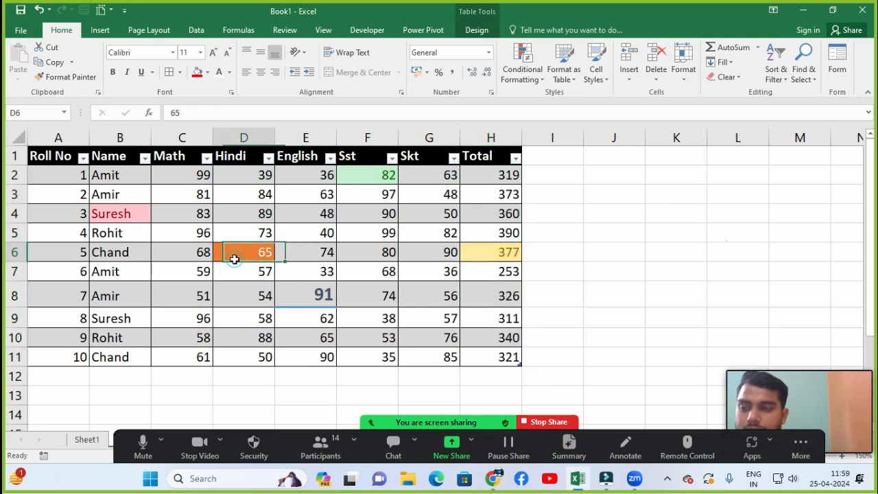
left_click(102, 215)
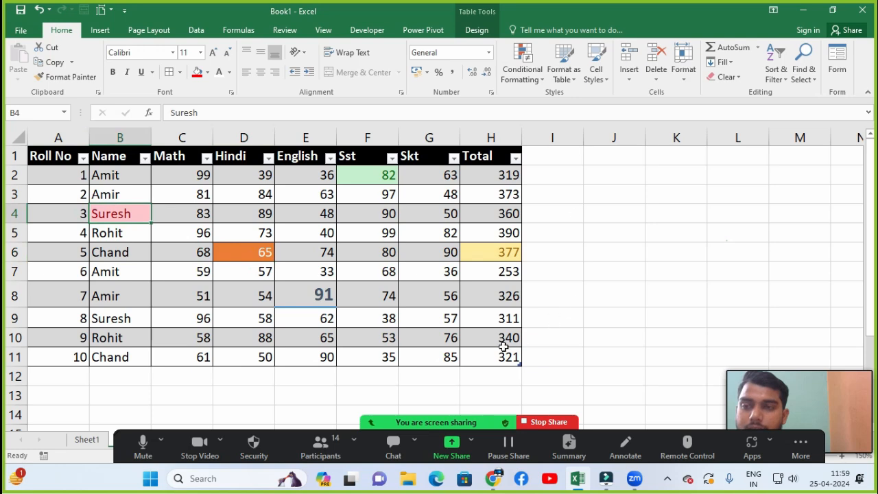